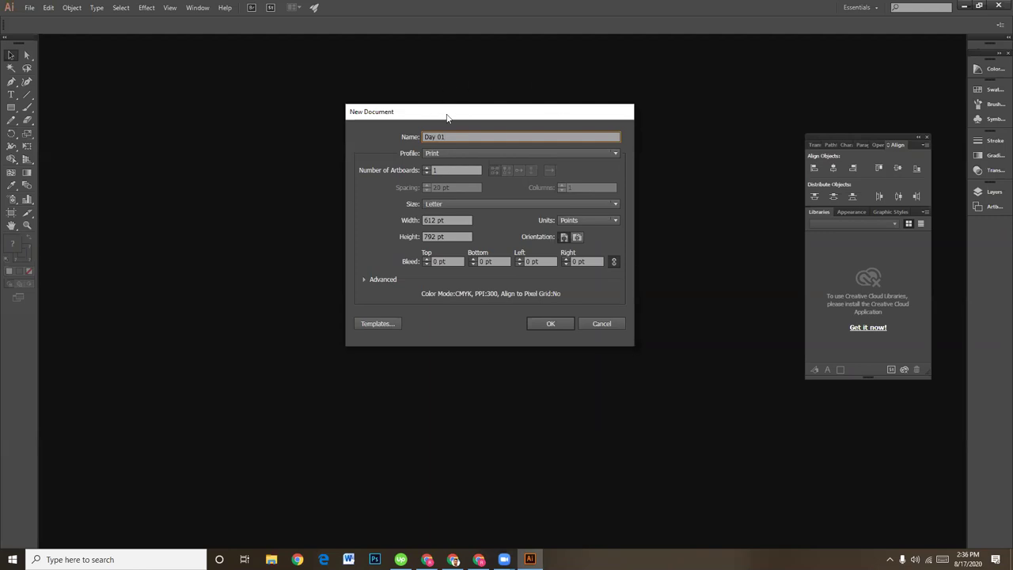
# Set the new document's page size to A4 and its units to Inches.
pyautogui.moveTo(447, 117); pyautogui.dragTo(412, 132)
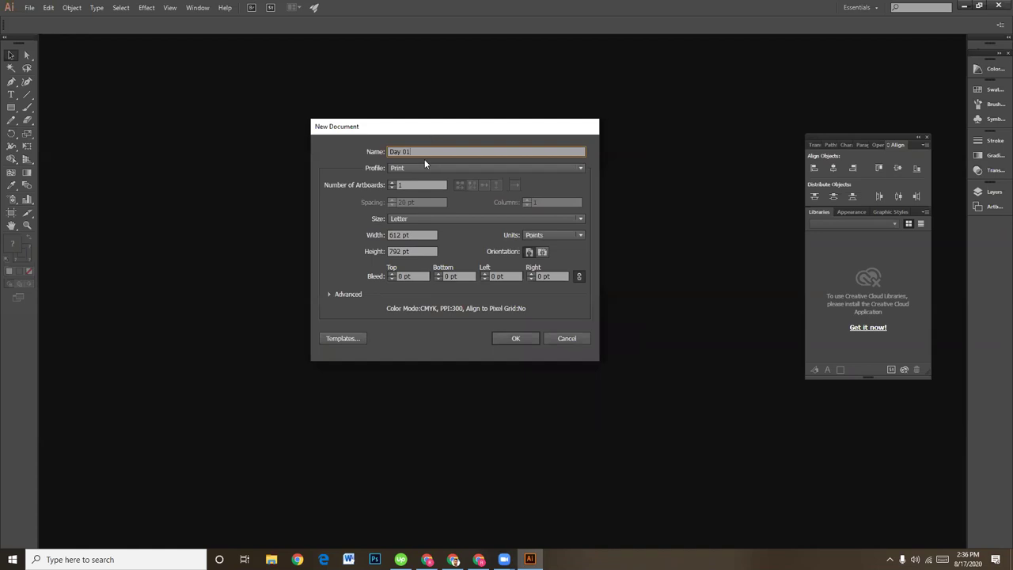
pyautogui.click(424, 167)
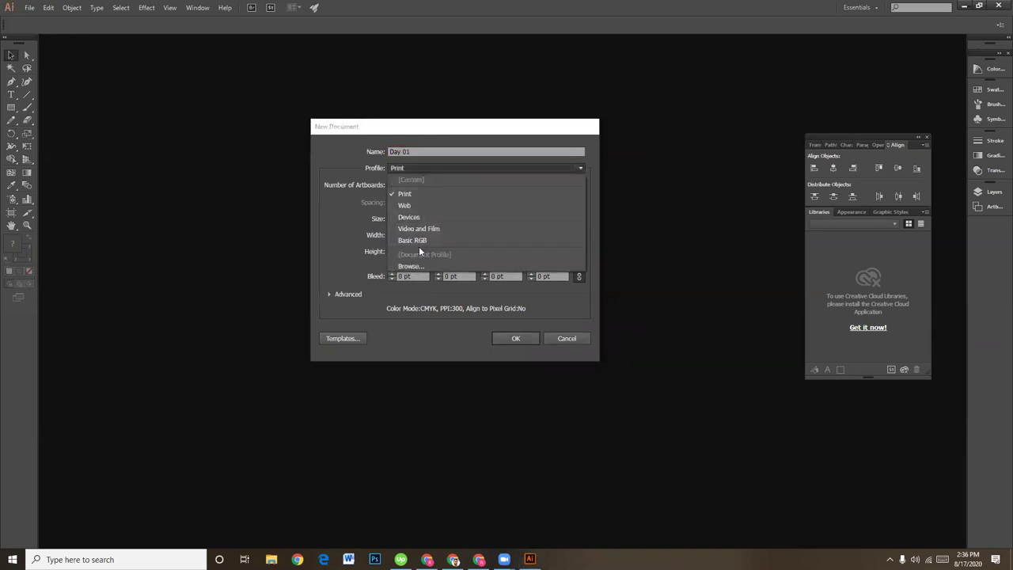
pyautogui.click(419, 168)
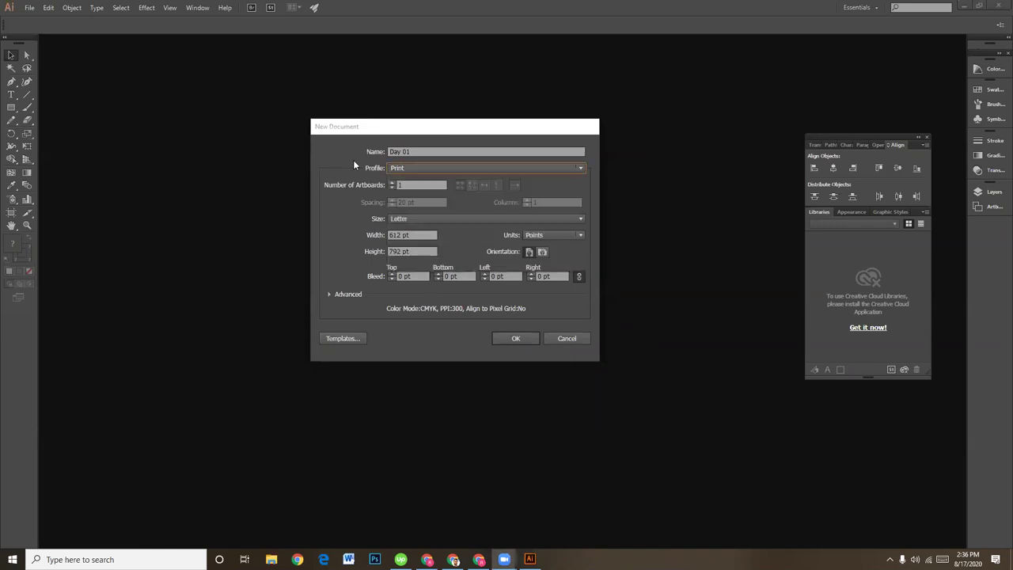
pyautogui.click(419, 167)
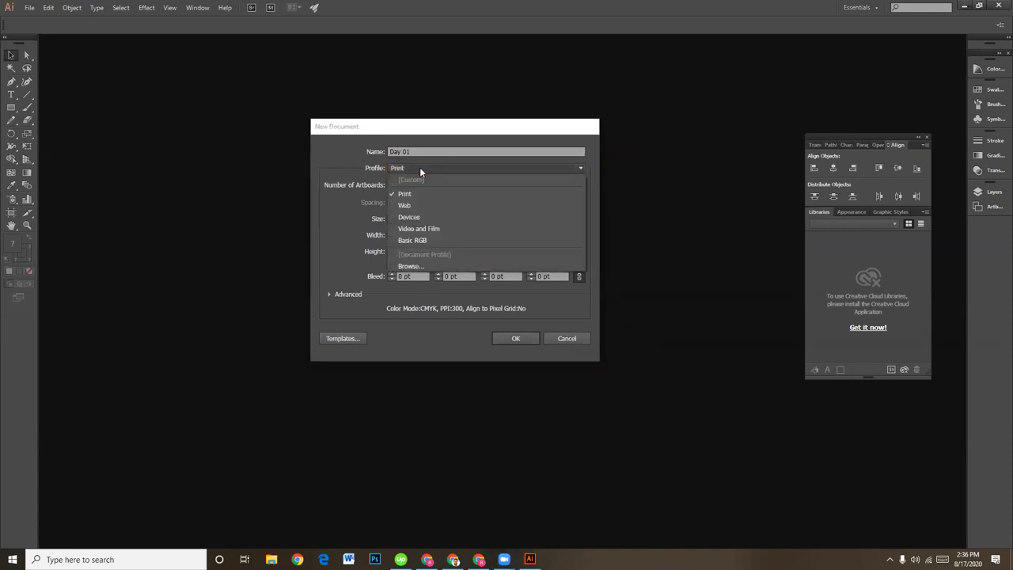
pyautogui.click(419, 192)
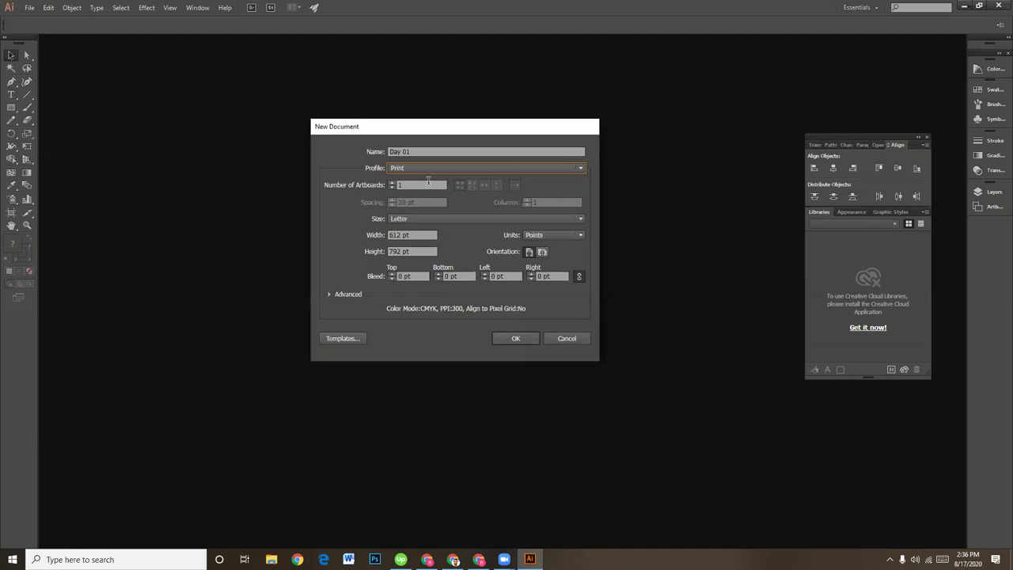
pyautogui.click(456, 218)
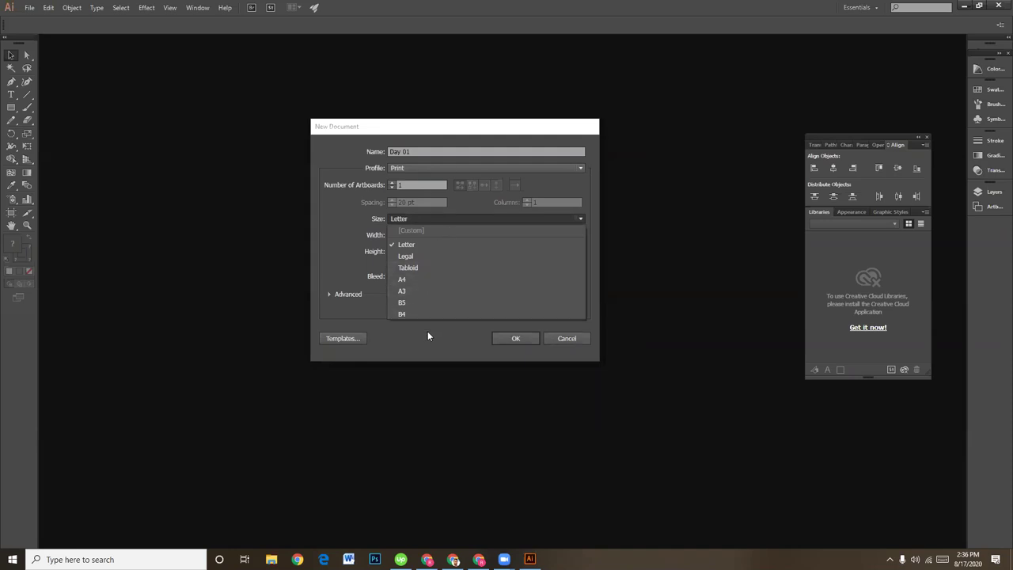
pyautogui.click(444, 281)
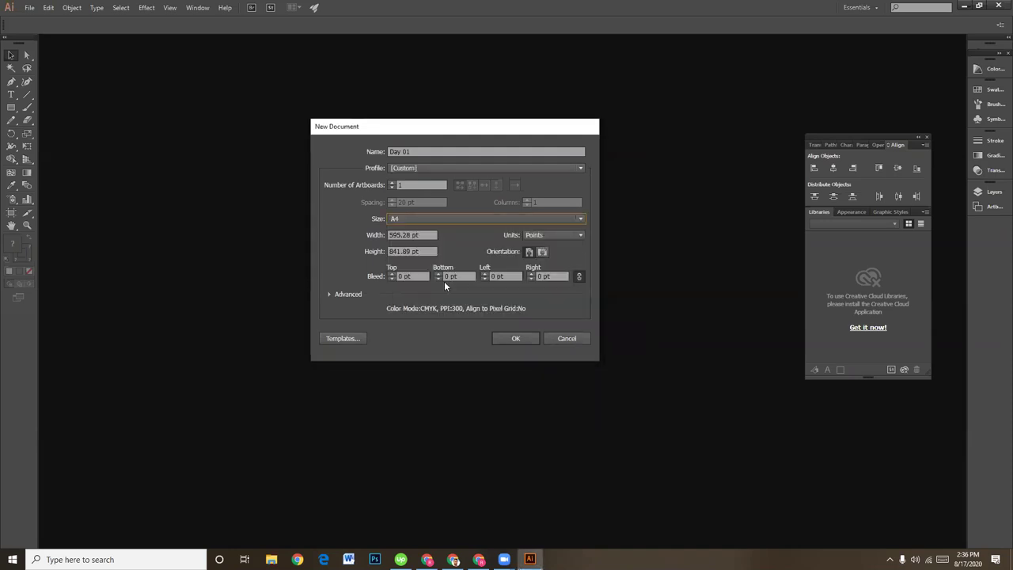
pyautogui.click(432, 169)
pyautogui.click(431, 167)
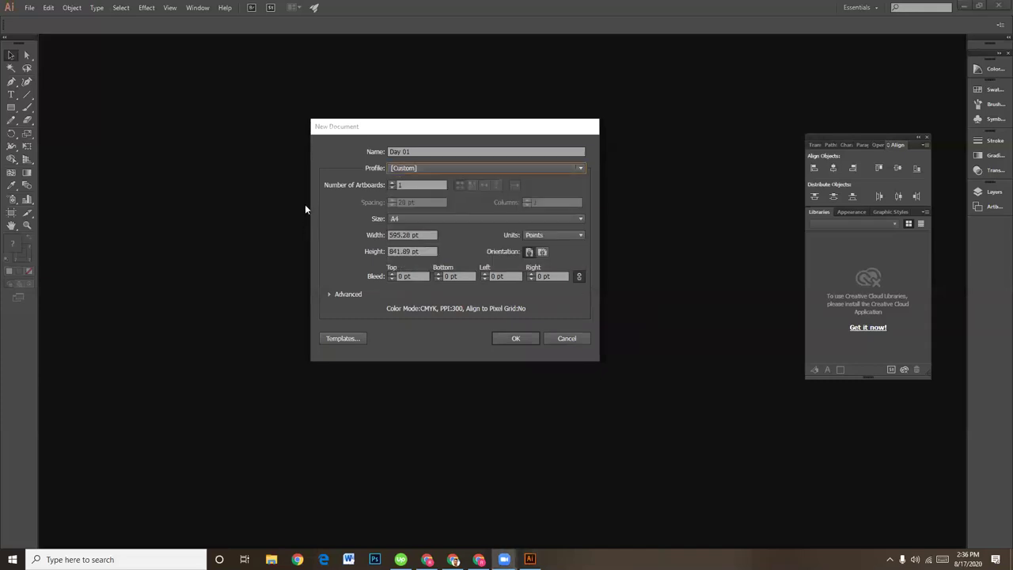
pyautogui.click(552, 237)
pyautogui.click(558, 271)
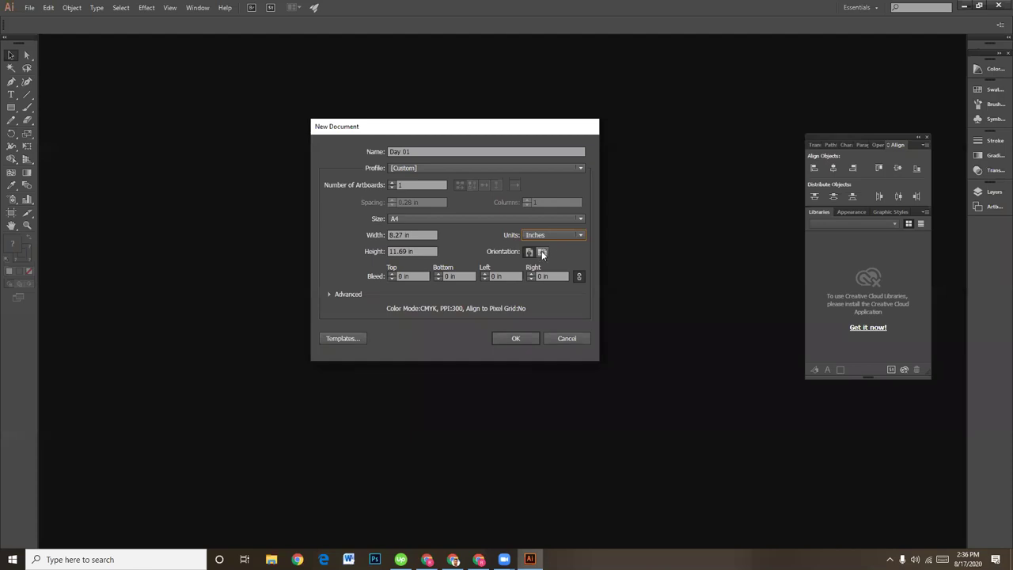
# Keep portrait orientation, enter a 3mm bleed, and create the document.
pyautogui.click(543, 252)
pyautogui.click(529, 252)
pyautogui.click(543, 251)
pyautogui.click(525, 251)
pyautogui.moveTo(430, 132); pyautogui.dragTo(420, 58)
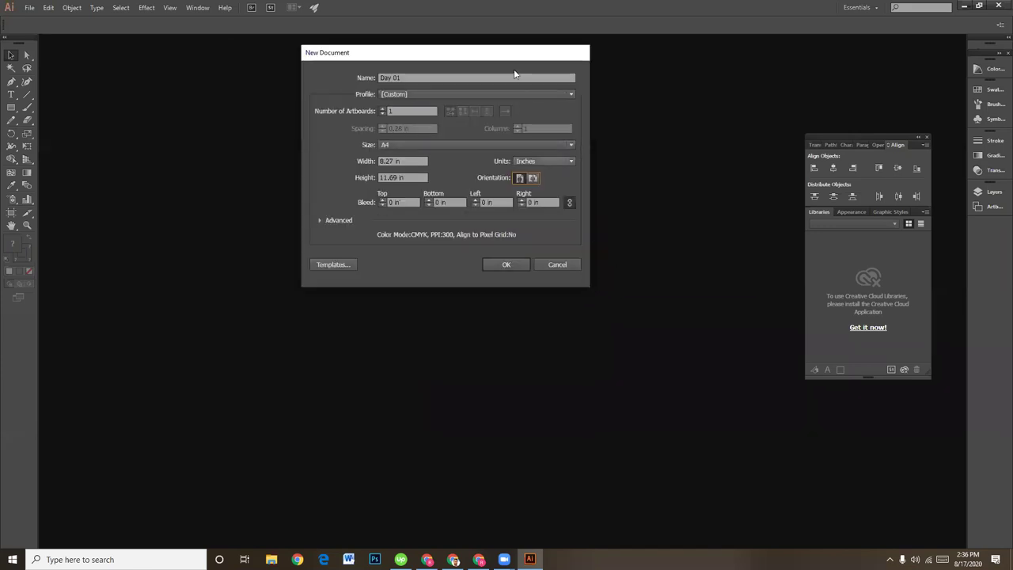
pyautogui.moveTo(430, 56); pyautogui.dragTo(470, 101)
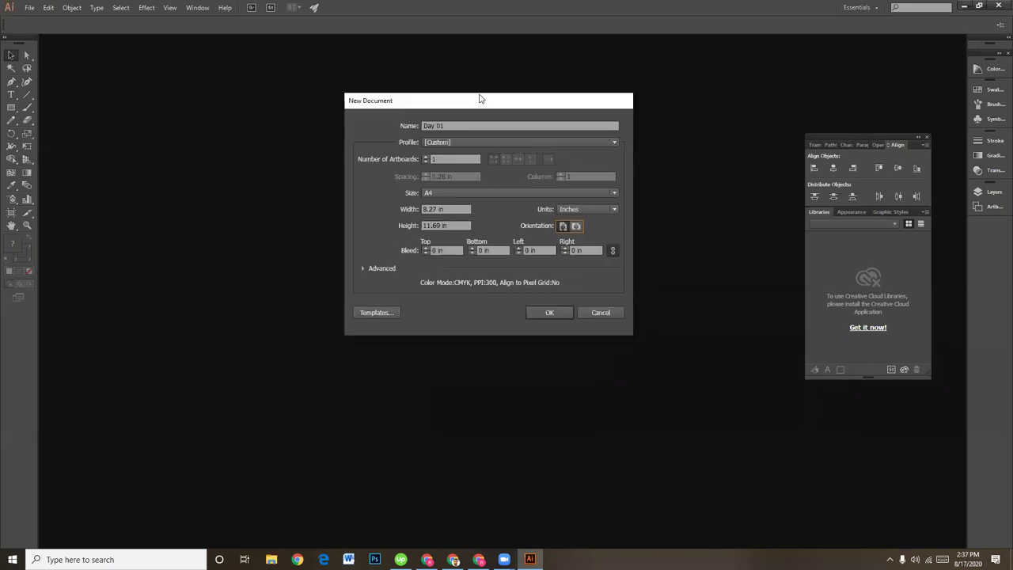
pyautogui.click(445, 250)
pyautogui.write('3mm')
pyautogui.press('Return')
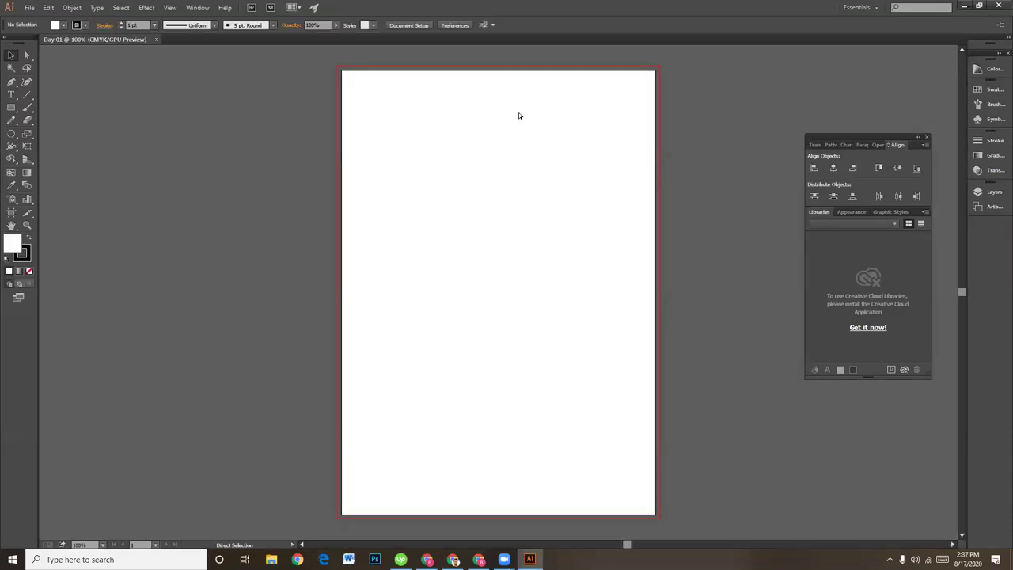
# Create another document named Day 01, keeping raster effects at High (300 ppi).
pyautogui.hotkey('ctrl', '-')
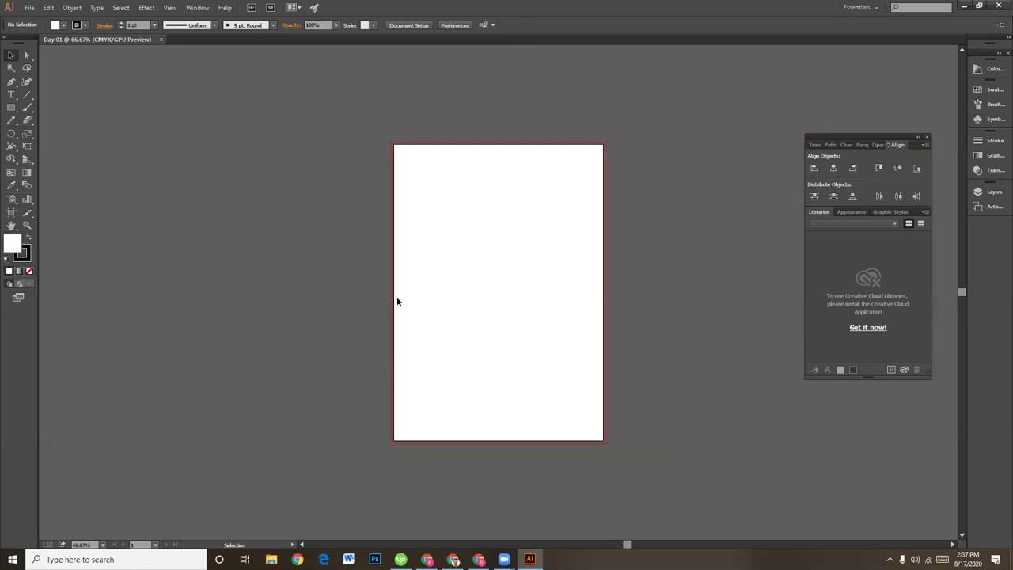
pyautogui.hotkey('ctrl', '+')
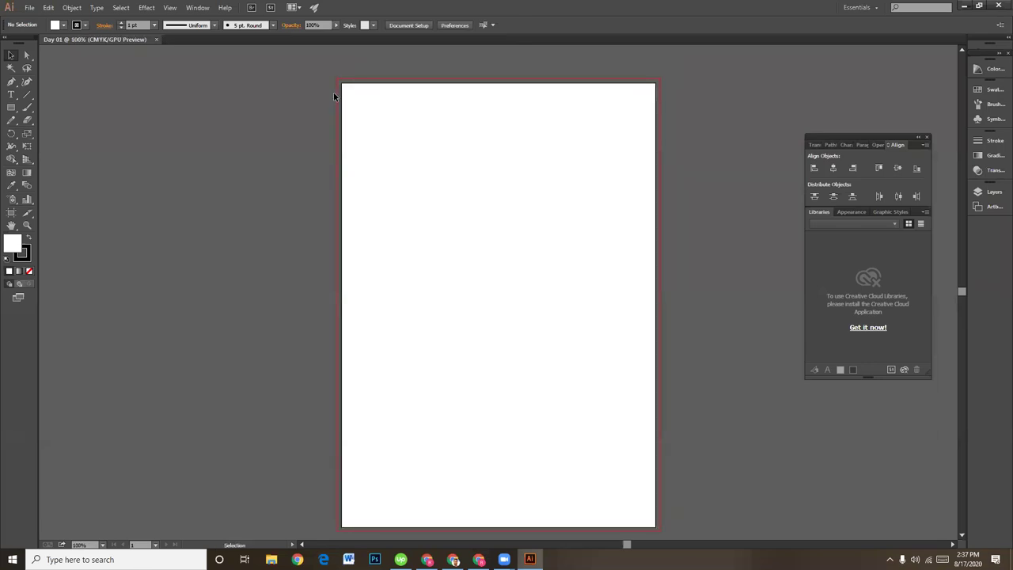
pyautogui.click(29, 7)
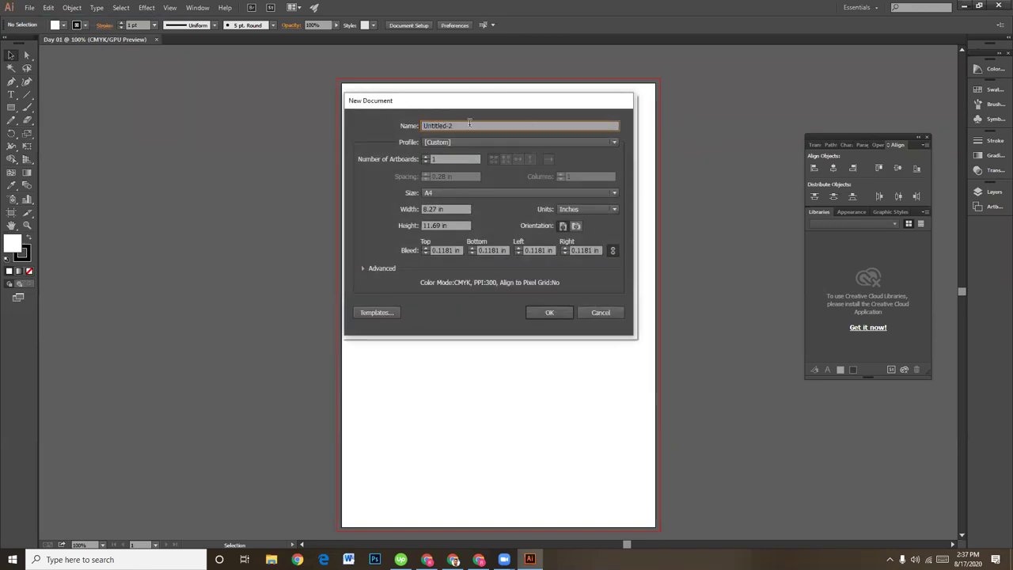
pyautogui.write('Day 01')
pyautogui.click(362, 268)
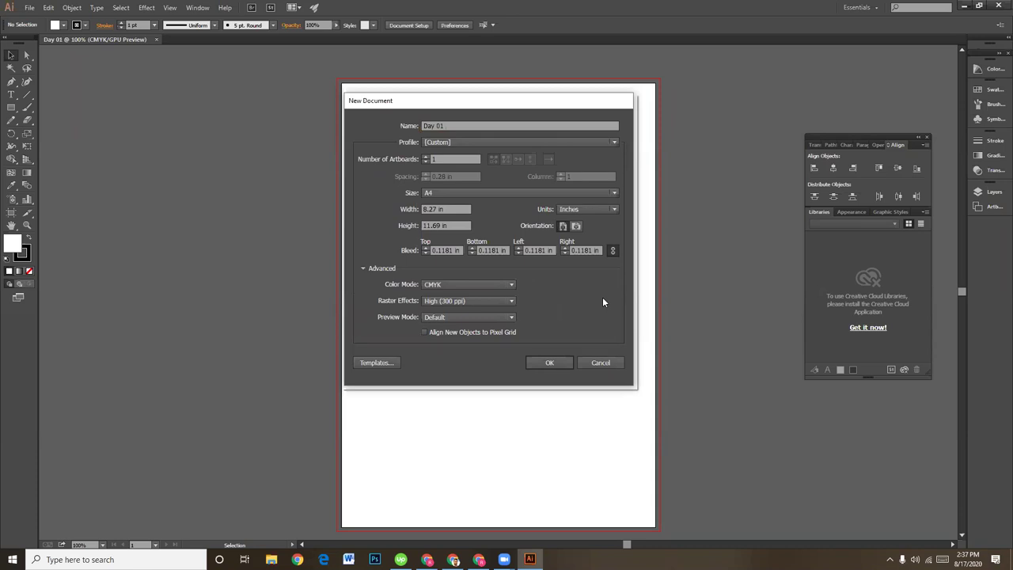
pyautogui.click(463, 301)
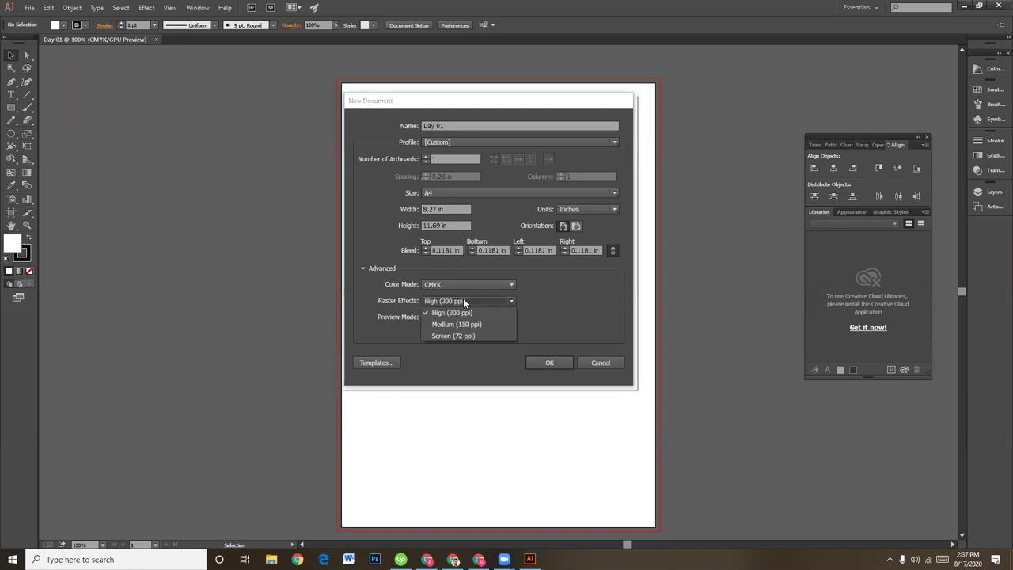
pyautogui.click(465, 302)
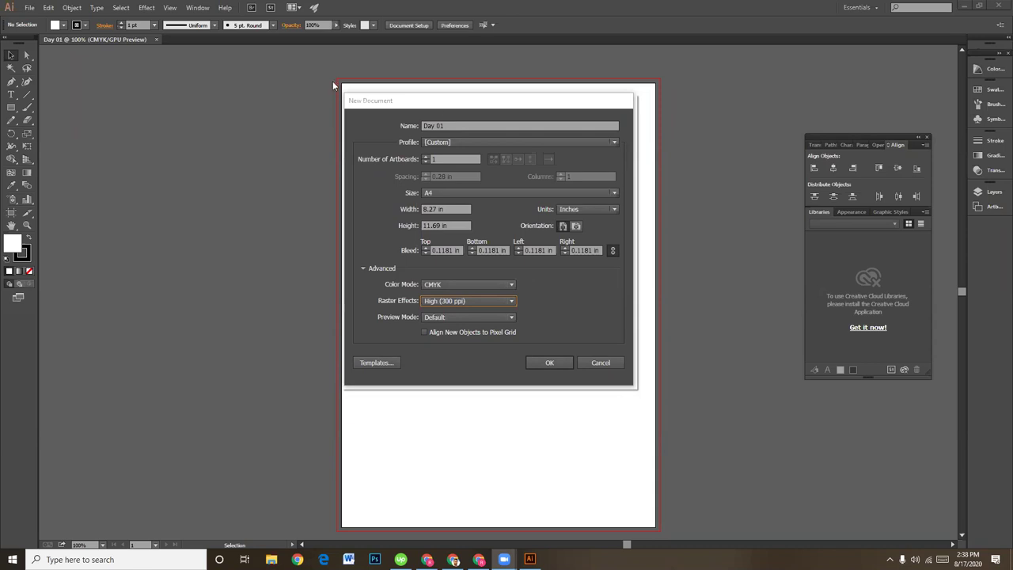
pyautogui.moveTo(372, 101); pyautogui.dragTo(371, 89)
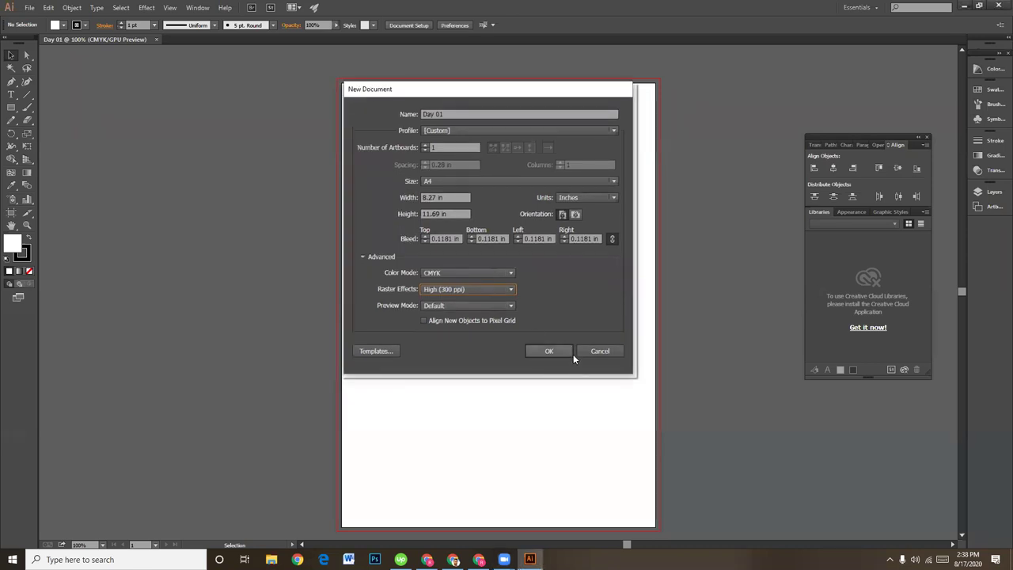
pyautogui.click(552, 351)
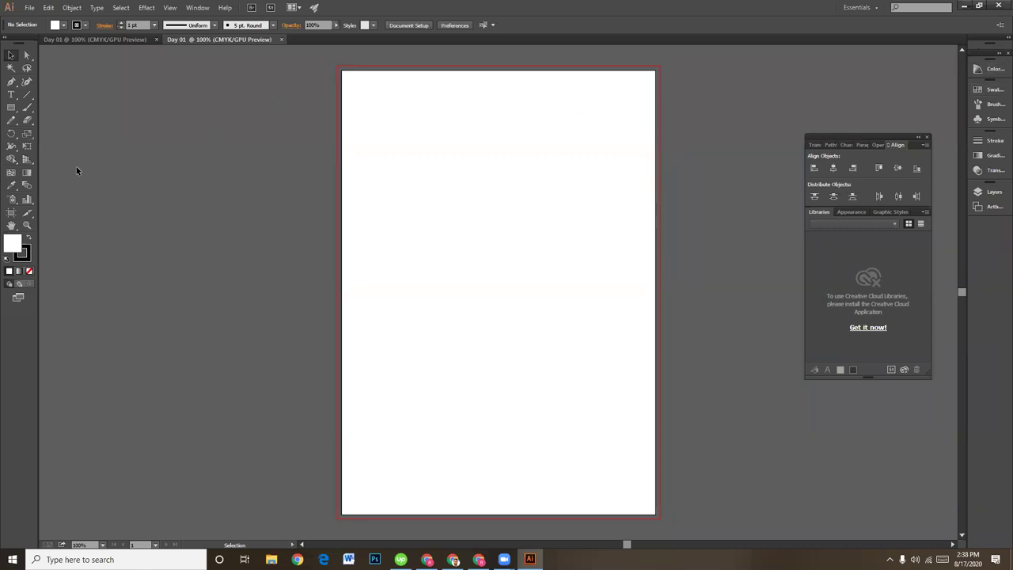
# Select the Rectangle Tool from the shape tools group.
pyautogui.click(11, 108)
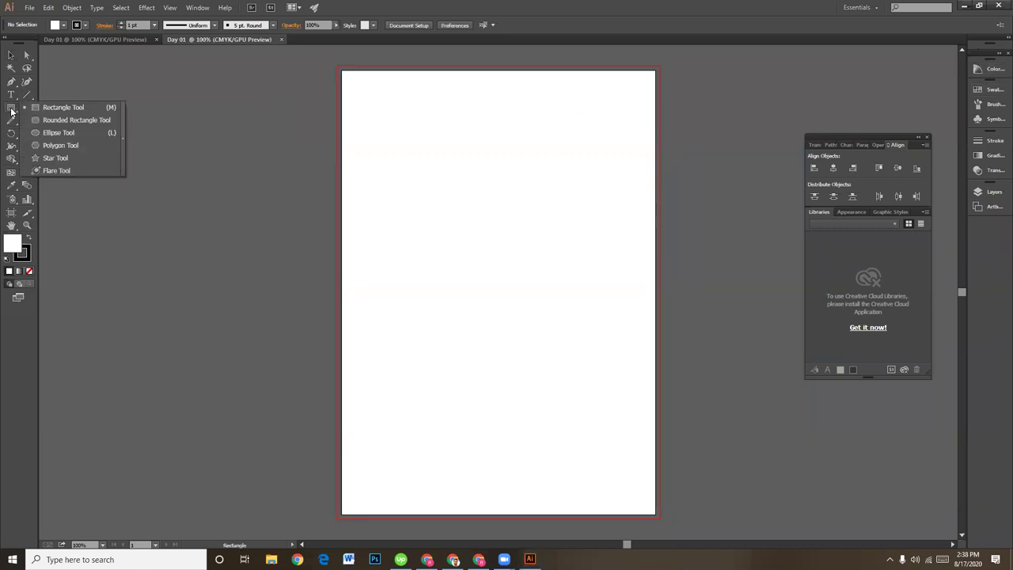
pyautogui.click(49, 109)
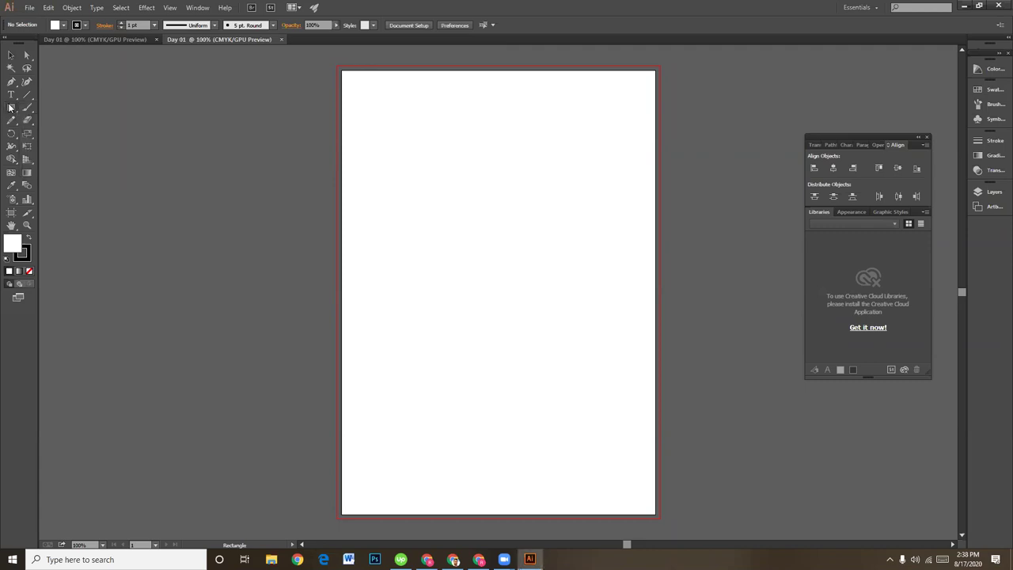
pyautogui.click(10, 107)
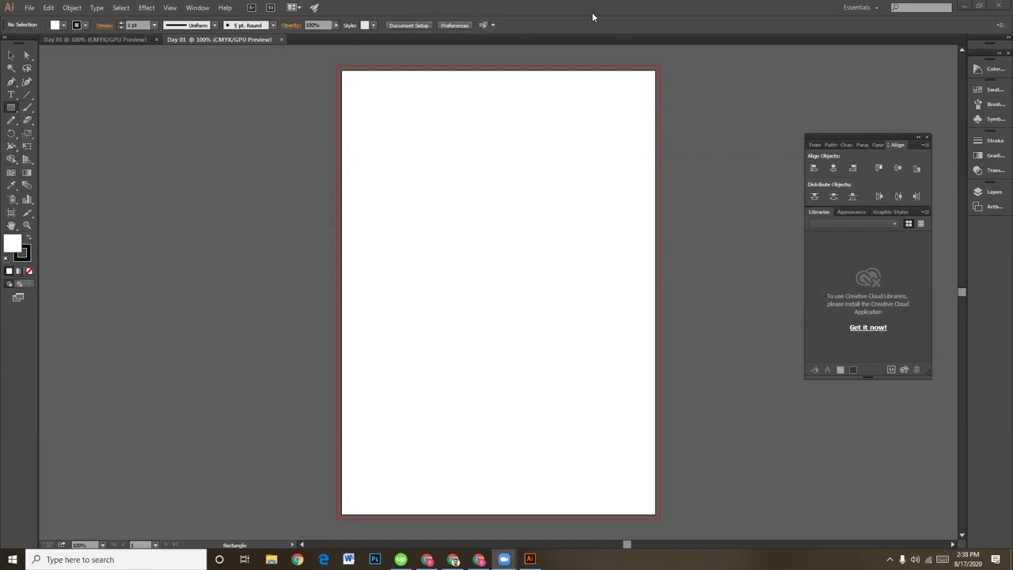
# Show the Swatches, Symbols, Gradient and Layers panels, ending on the Color Guide.
pyautogui.click(995, 72)
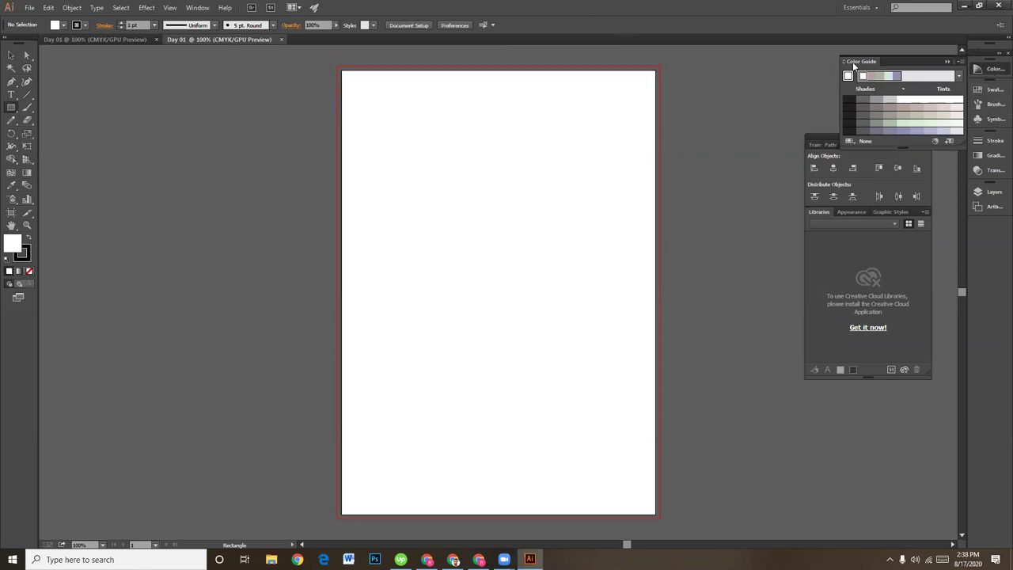
pyautogui.click(991, 91)
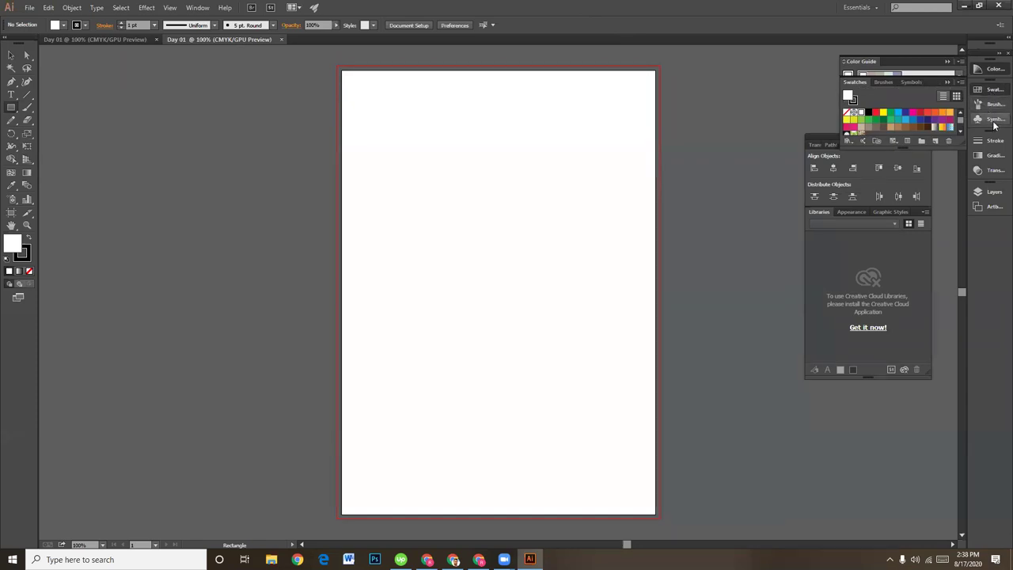
pyautogui.click(995, 118)
pyautogui.click(995, 104)
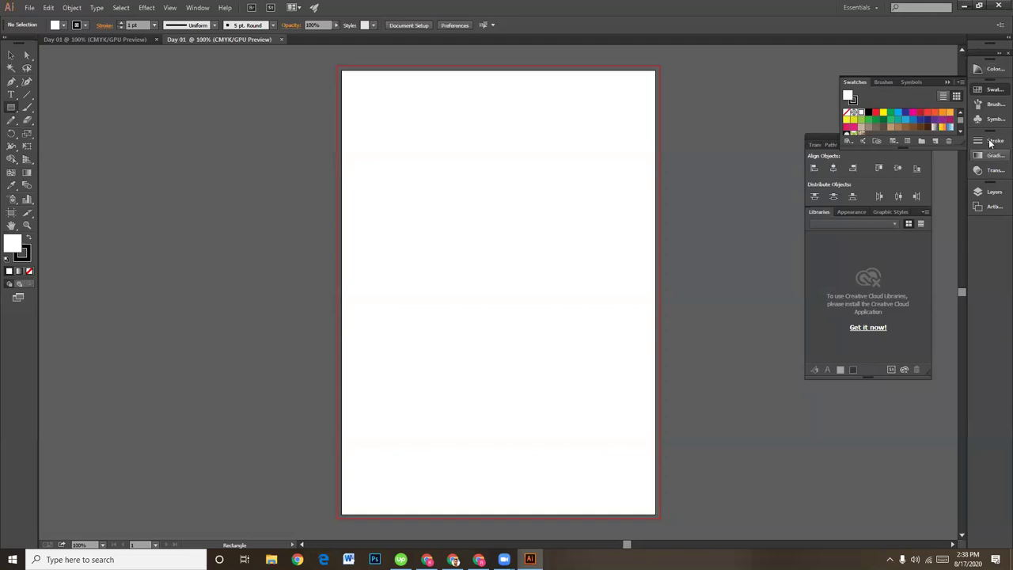
pyautogui.click(995, 155)
pyautogui.click(995, 173)
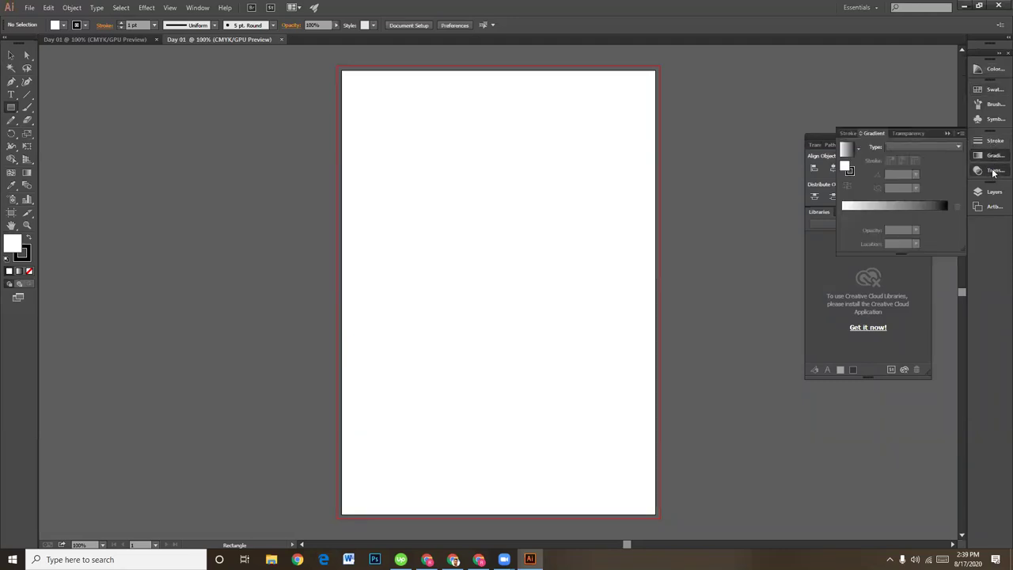
pyautogui.click(995, 193)
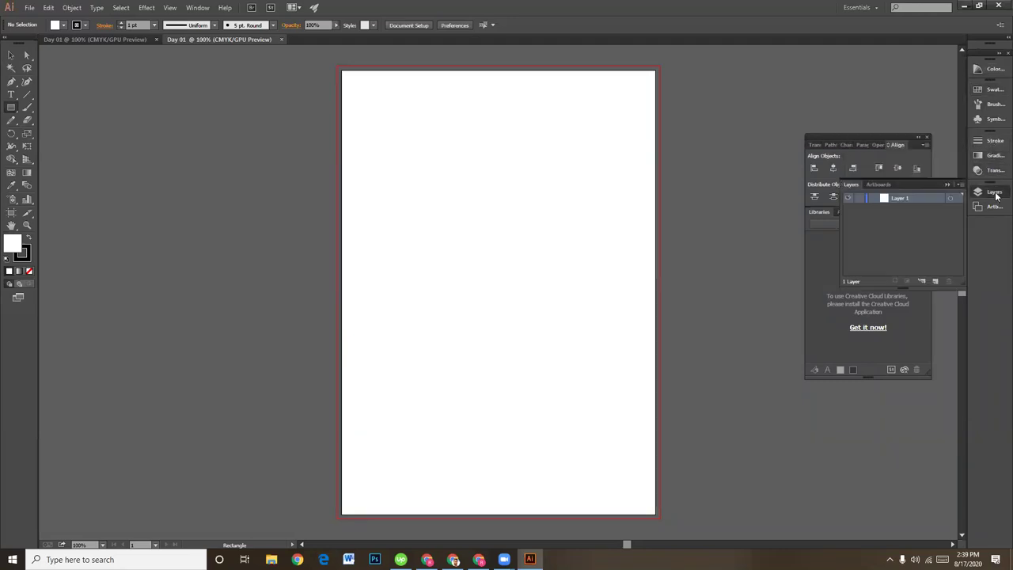
pyautogui.click(995, 70)
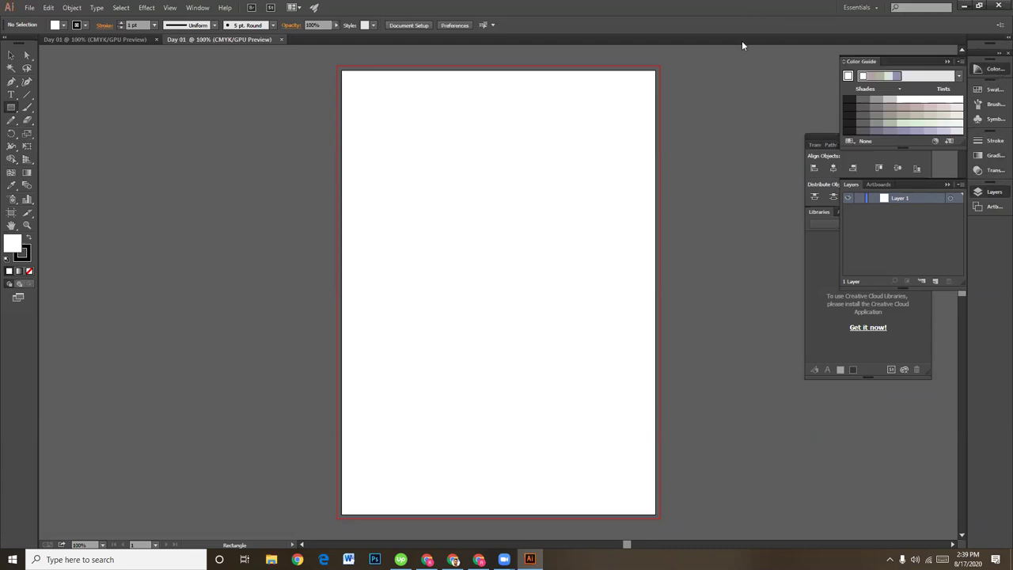
# Draw a tiny rectangle, a square and a tall rectangle on the page.
pyautogui.rightClick(11, 107)
pyautogui.click(56, 108)
pyautogui.moveTo(444, 253); pyautogui.dragTo(457, 270)
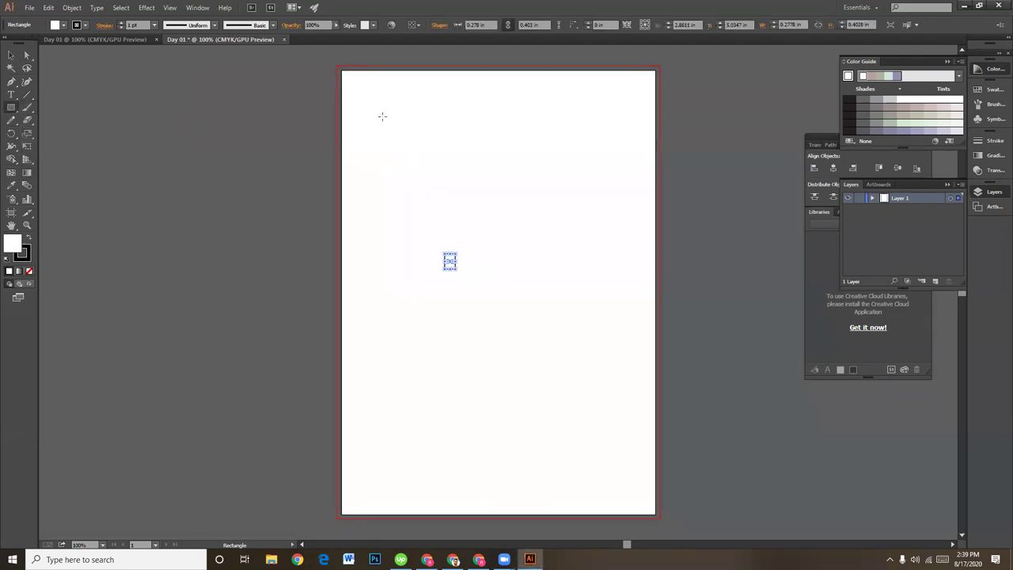
pyautogui.moveTo(379, 98); pyautogui.dragTo(456, 185)
pyautogui.moveTo(485, 150); pyautogui.dragTo(598, 312)
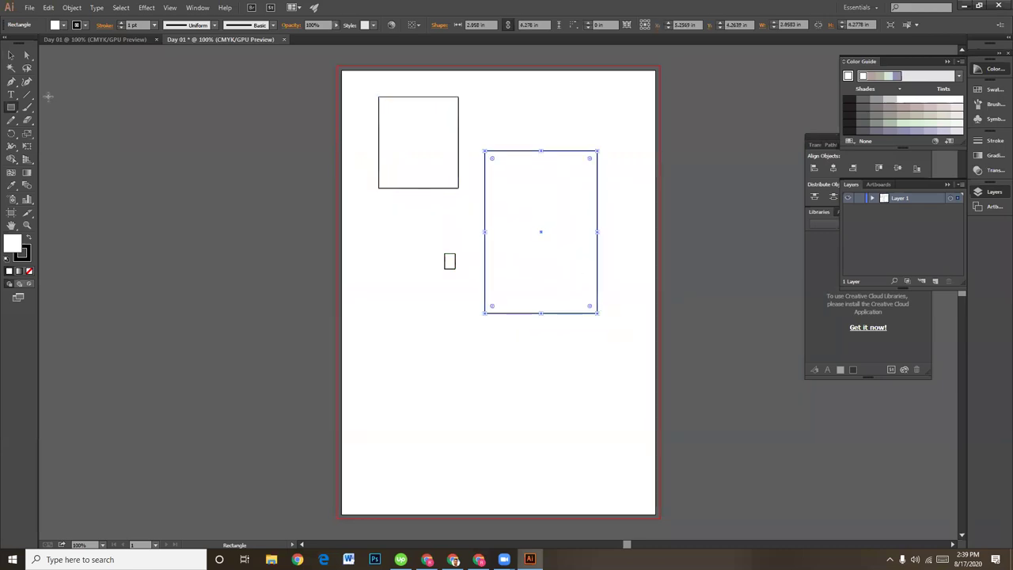
# Place the square and the tall rectangle below it left of the artboard, the tiny one right.
pyautogui.click(11, 54)
pyautogui.moveTo(418, 151)
pyautogui.mouseDown()
pyautogui.moveTo(324, 181)
pyautogui.moveTo(302, 205)
pyautogui.moveTo(210, 162)
pyautogui.moveTo(160, 169)
pyautogui.mouseUp()
pyautogui.moveTo(553, 249)
pyautogui.mouseDown()
pyautogui.moveTo(541, 238)
pyautogui.moveTo(238, 277)
pyautogui.moveTo(281, 293)
pyautogui.moveTo(282, 281)
pyautogui.mouseUp()
pyautogui.moveTo(450, 261); pyautogui.dragTo(762, 193)
pyautogui.click(762, 236)
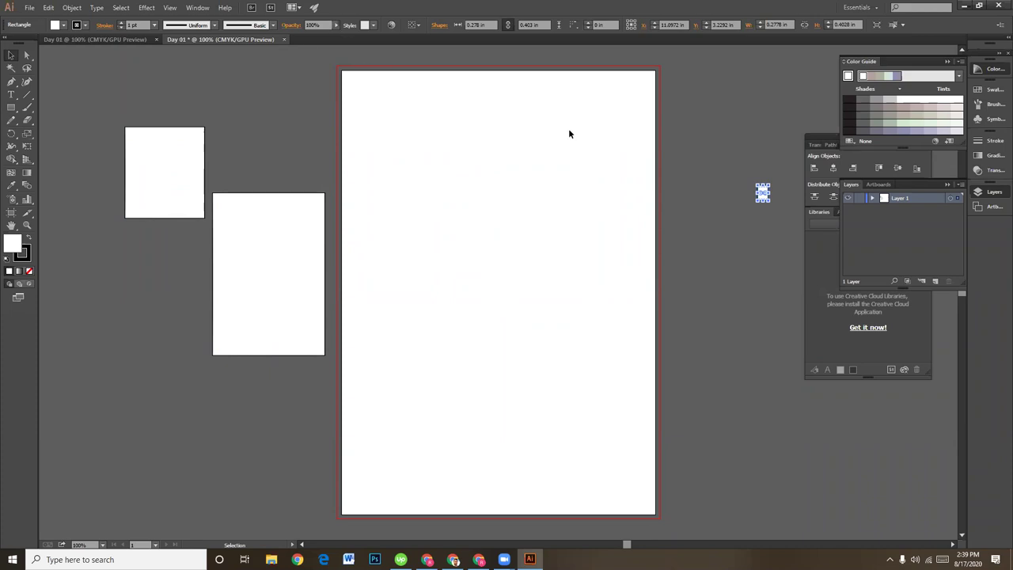
pyautogui.moveTo(264, 266)
pyautogui.mouseDown()
pyautogui.moveTo(226, 232)
pyautogui.moveTo(220, 331)
pyautogui.mouseUp()
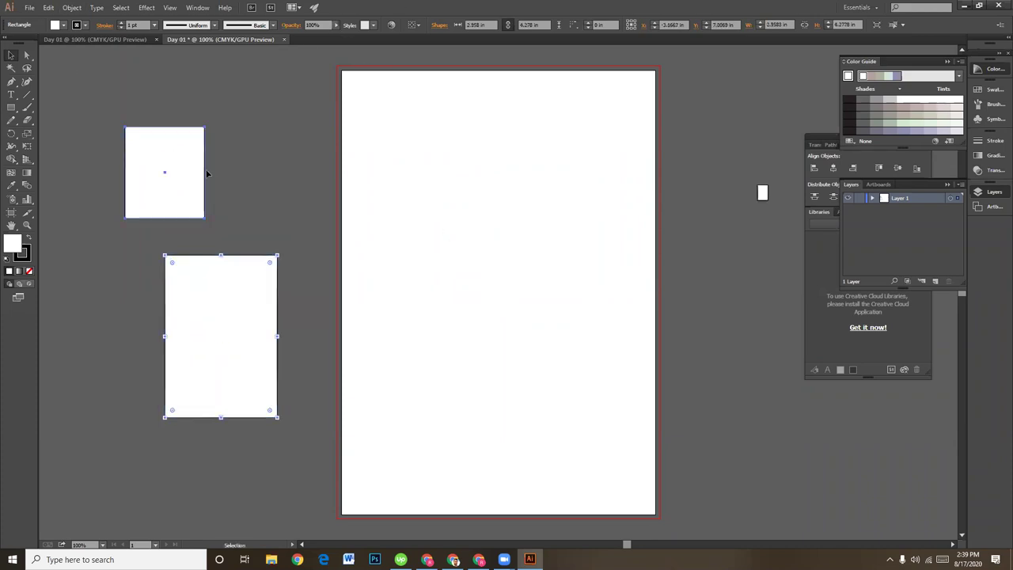
pyautogui.moveTo(179, 175); pyautogui.dragTo(197, 167)
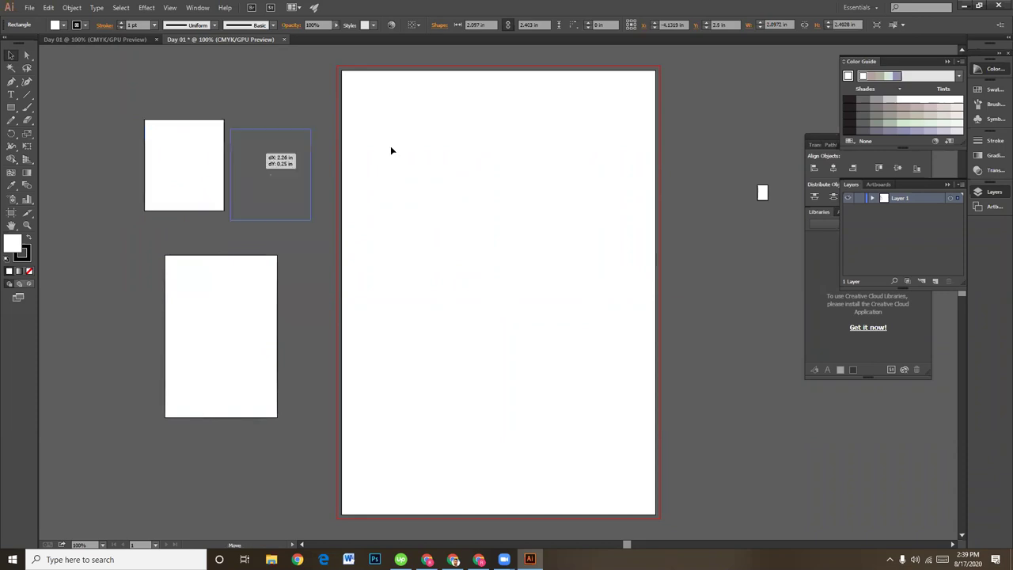
pyautogui.moveTo(176, 152)
pyautogui.mouseDown()
pyautogui.moveTo(468, 135)
pyautogui.moveTo(435, 168)
pyautogui.moveTo(417, 136)
pyautogui.moveTo(181, 135)
pyautogui.moveTo(178, 149)
pyautogui.mouseUp()
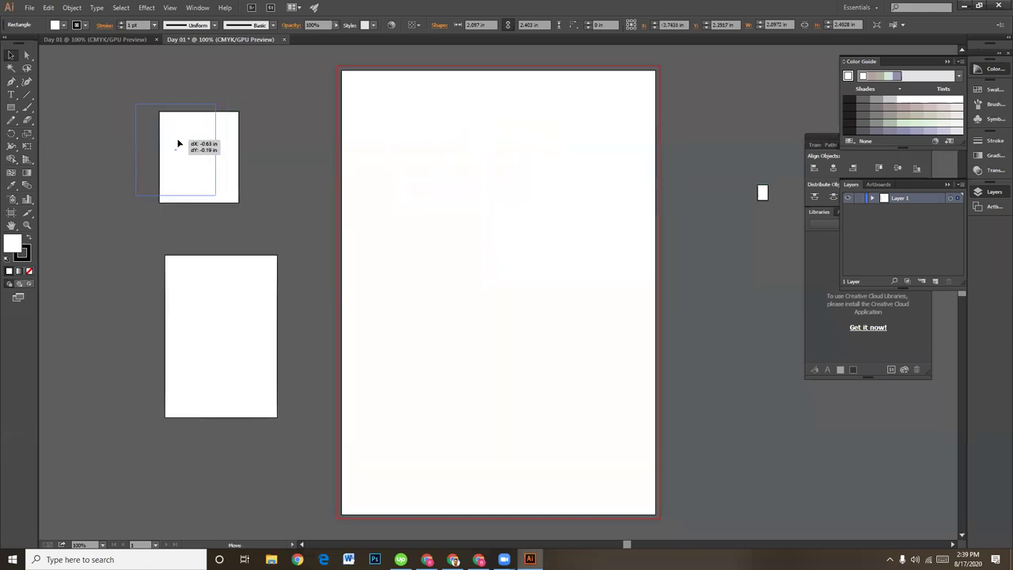
pyautogui.click(674, 242)
pyautogui.click(254, 301)
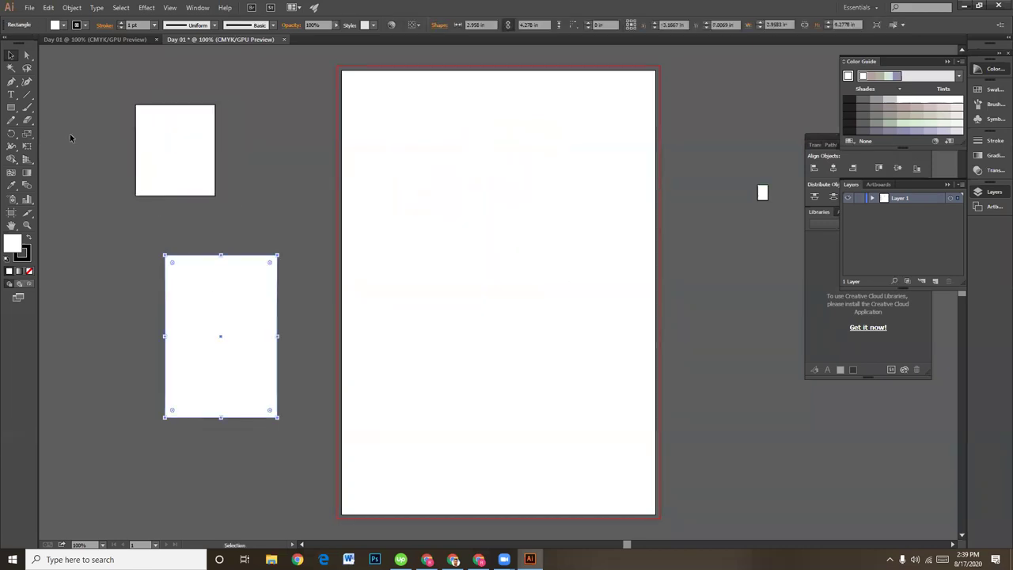
# Move the tall rectangle onto the artboard near its top centre.
pyautogui.doubleClick(12, 57)
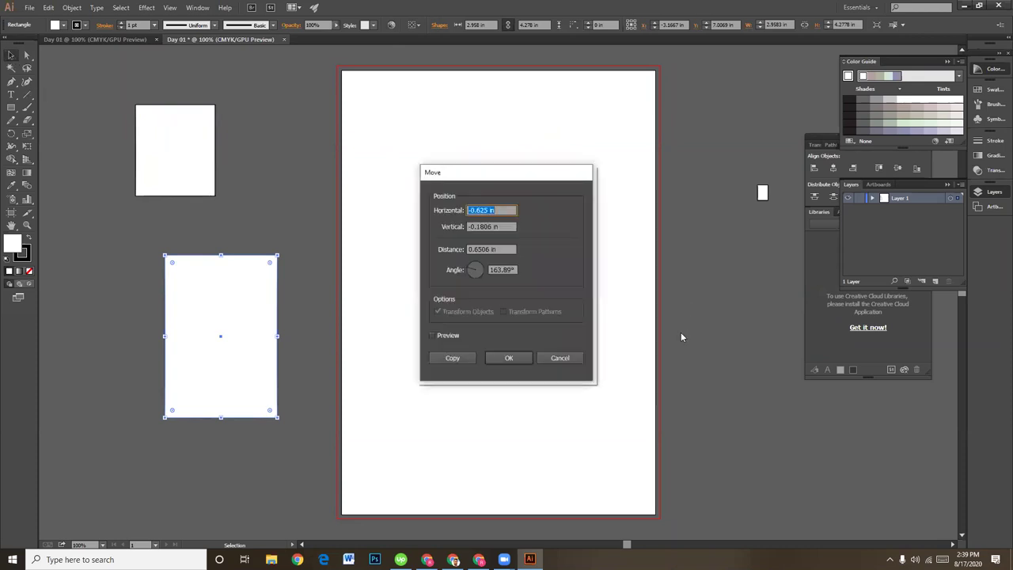
pyautogui.click(572, 357)
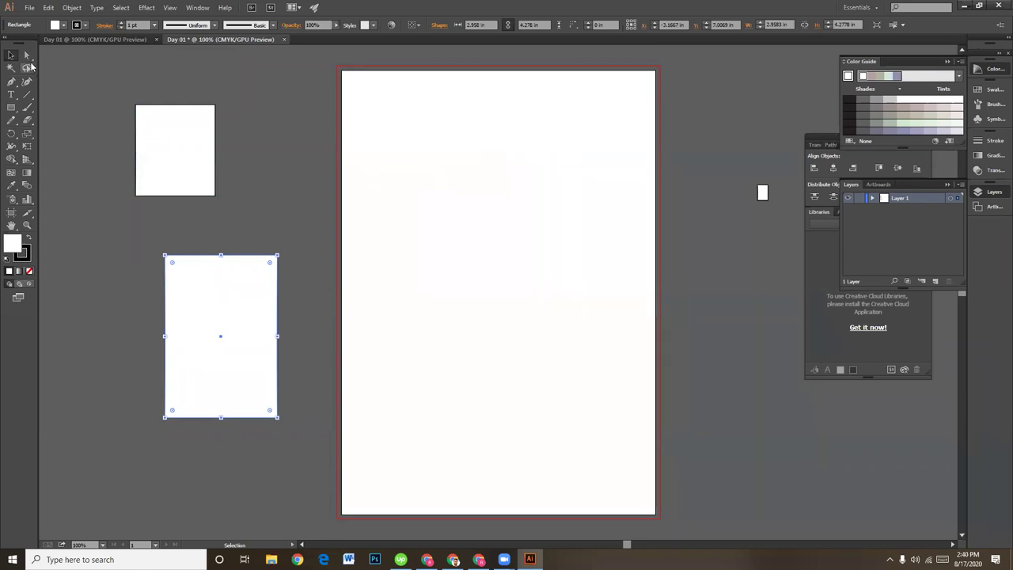
pyautogui.click(28, 57)
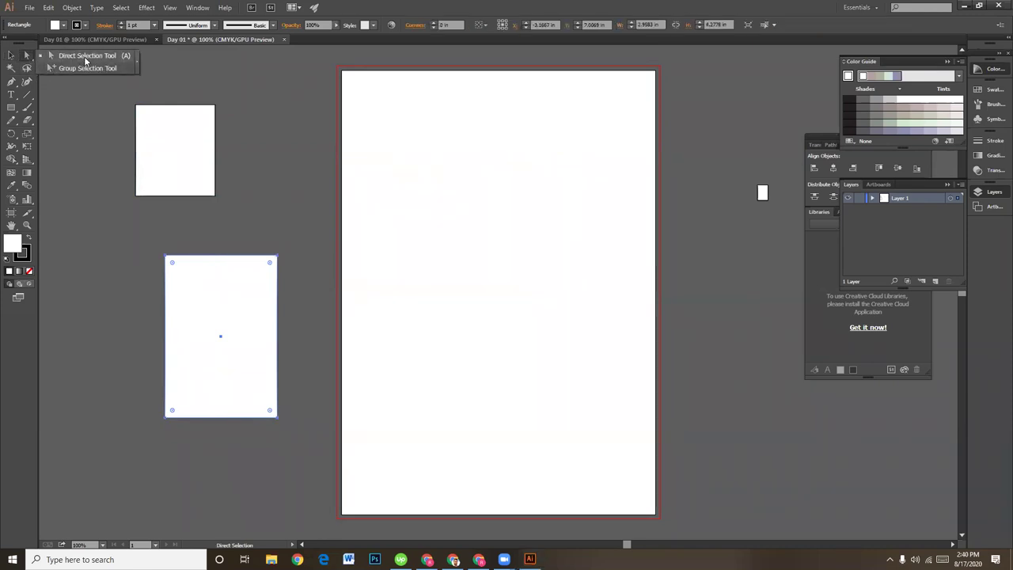
pyautogui.click(215, 88)
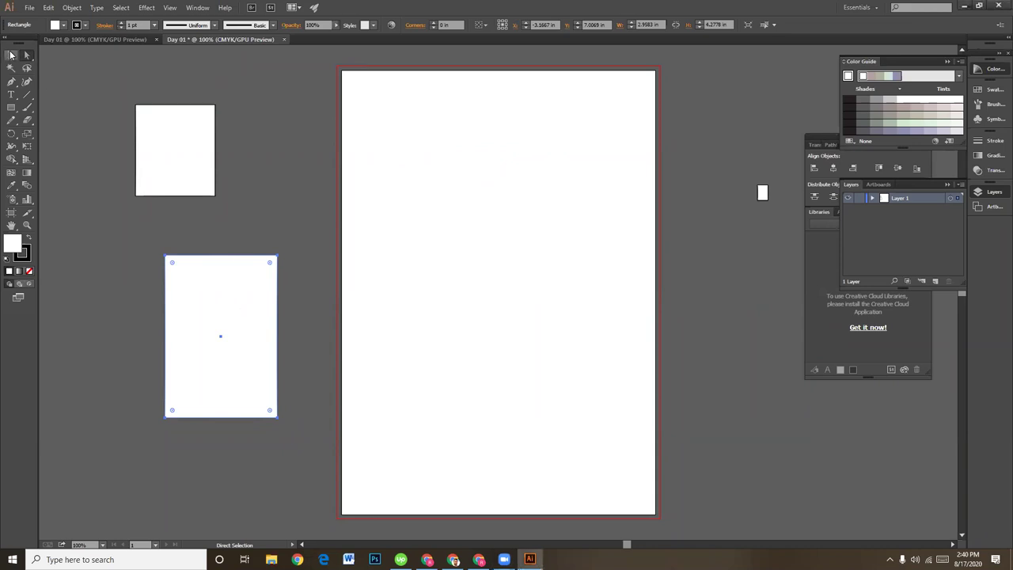
pyautogui.click(10, 56)
pyautogui.click(180, 142)
pyautogui.moveTo(179, 143)
pyautogui.mouseDown()
pyautogui.moveTo(636, 165)
pyautogui.moveTo(140, 129)
pyautogui.mouseUp()
pyautogui.moveTo(208, 305); pyautogui.dragTo(587, 182)
pyautogui.moveTo(561, 221)
pyautogui.mouseDown()
pyautogui.moveTo(185, 342)
pyautogui.moveTo(482, 198)
pyautogui.moveTo(284, 340)
pyautogui.moveTo(246, 337)
pyautogui.moveTo(299, 184)
pyautogui.moveTo(264, 205)
pyautogui.moveTo(278, 276)
pyautogui.moveTo(393, 213)
pyautogui.mouseUp()
pyautogui.moveTo(367, 253)
pyautogui.mouseDown()
pyautogui.moveTo(425, 251)
pyautogui.moveTo(490, 209)
pyautogui.moveTo(499, 245)
pyautogui.mouseUp()
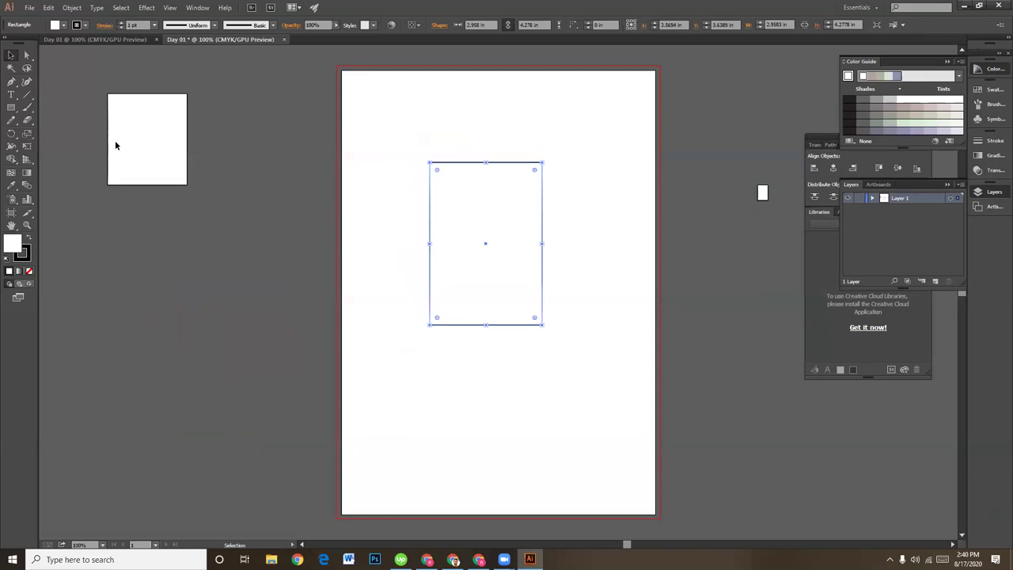
# Fill the tall rectangle with pure red and deselect it.
pyautogui.doubleClick(12, 247)
pyautogui.click(242, 233)
pyautogui.click(361, 235)
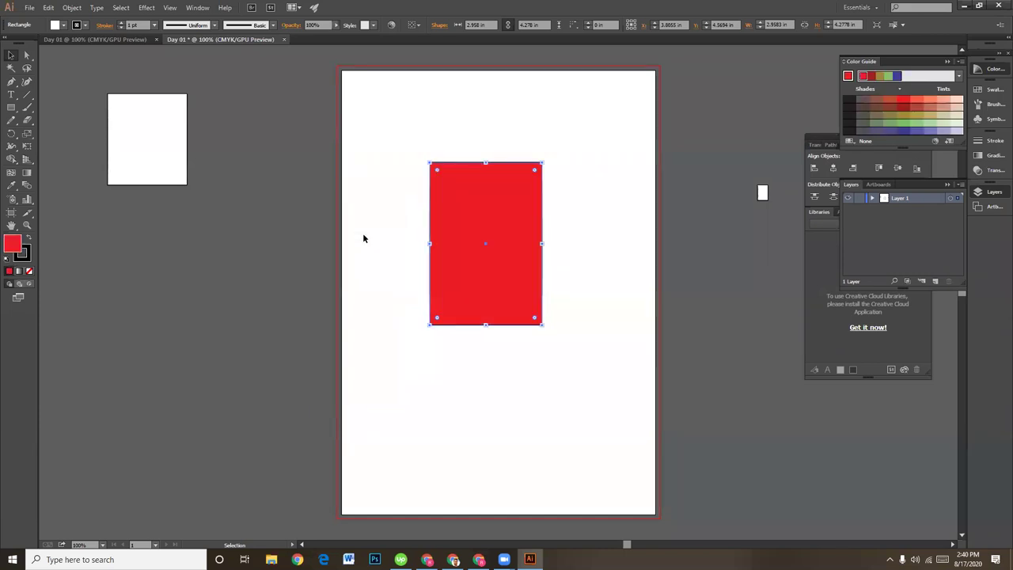
pyautogui.click(607, 235)
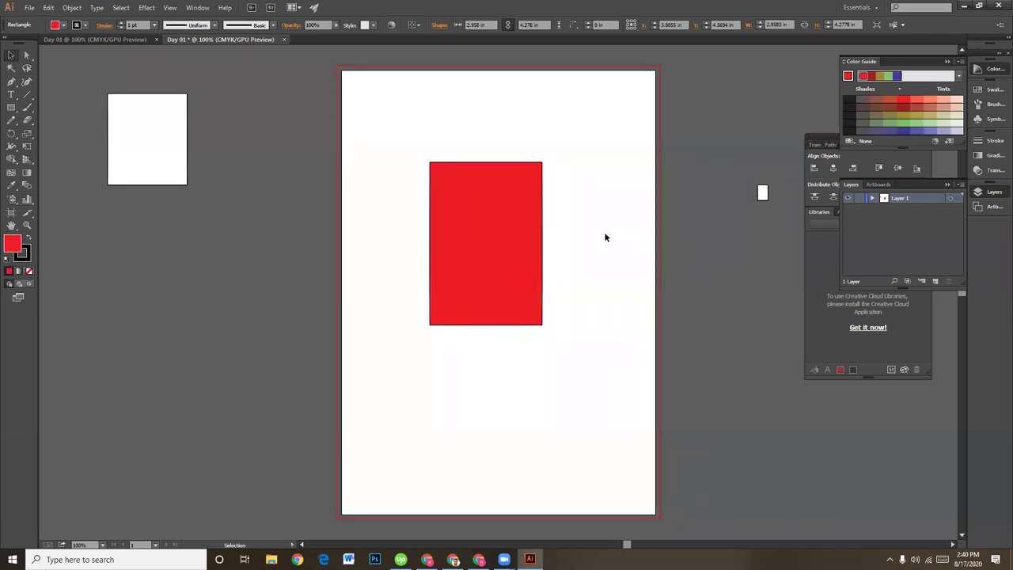
# Zoom in on the red rectangle's edge, then zoom back out to 66.67%.
pyautogui.click(27, 225)
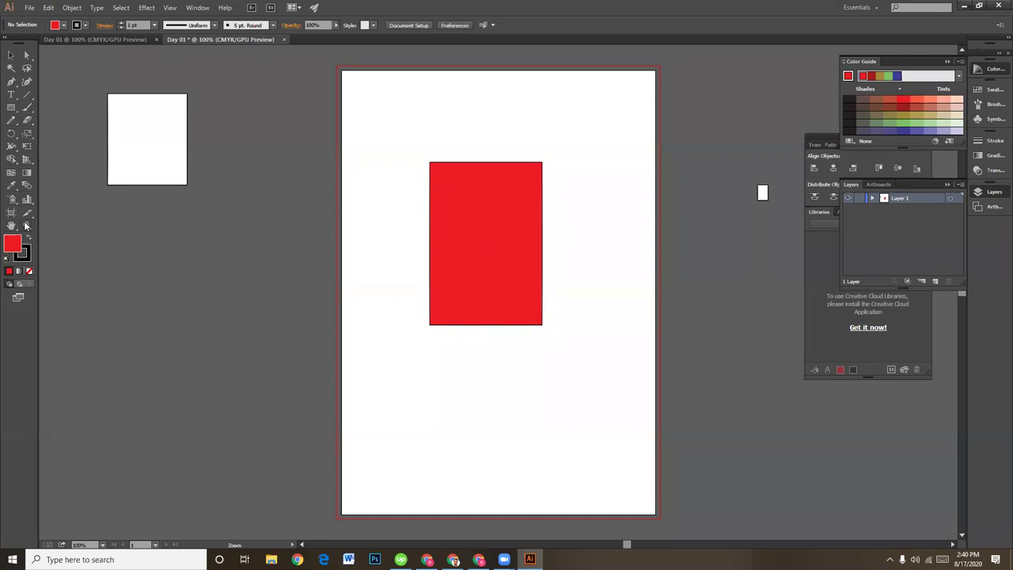
pyautogui.click(511, 242)
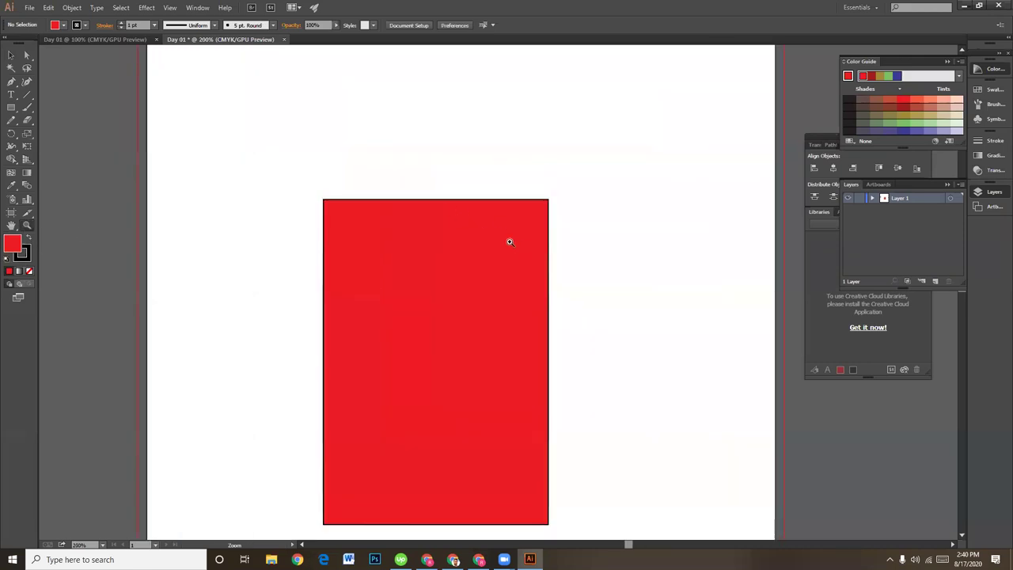
pyautogui.click(510, 242)
pyautogui.click(506, 393)
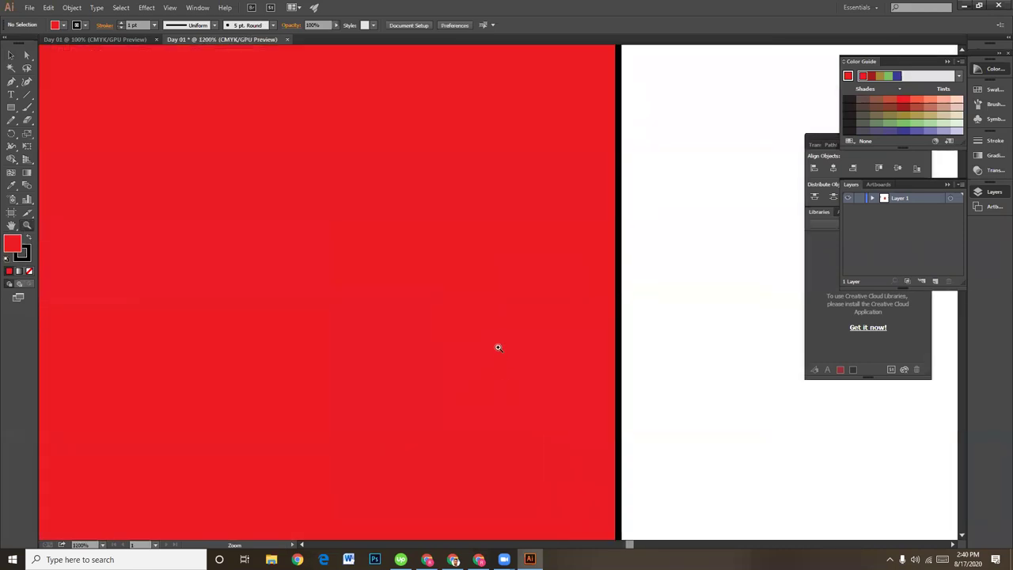
pyautogui.keyDown('alt'); pyautogui.click(497, 339); pyautogui.keyUp('alt')
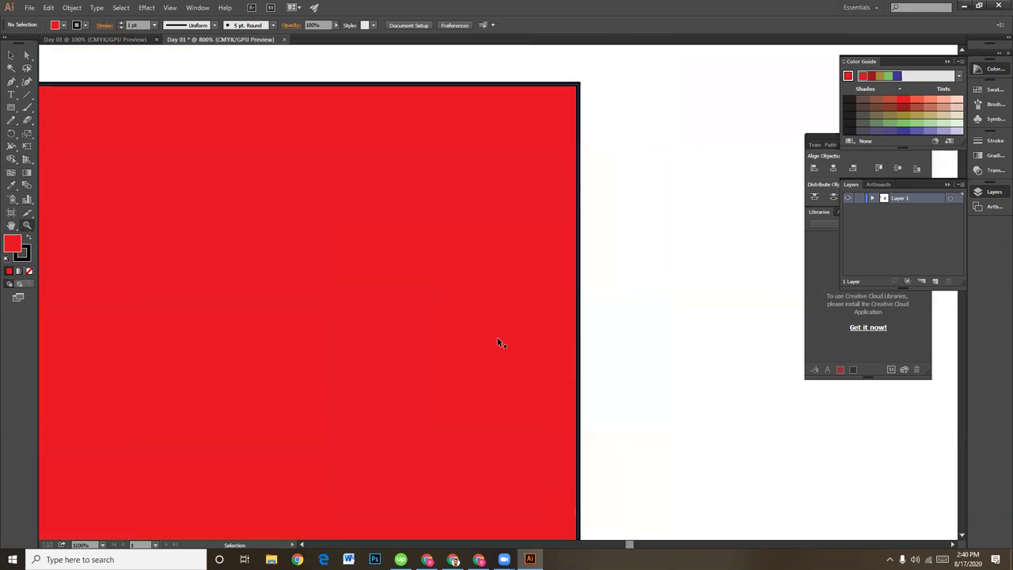
pyautogui.keyDown('alt'); pyautogui.click(497, 338); pyautogui.keyUp('alt')
pyautogui.keyDown('alt'); pyautogui.click(497, 339); pyautogui.keyUp('alt')
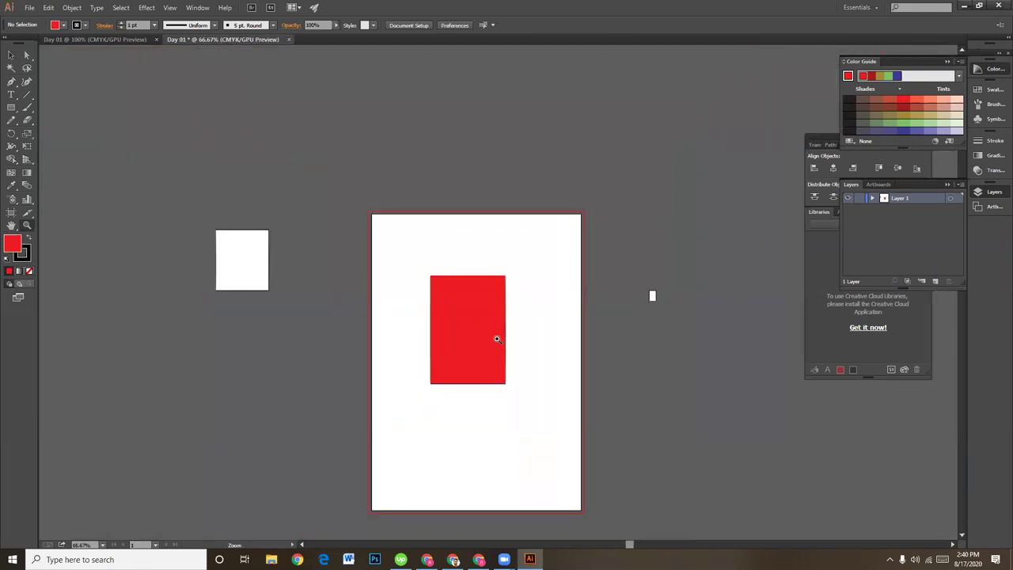
pyautogui.click(10, 57)
# Delete the white shapes off the artboard and move the red rectangle toward the upper left.
pyautogui.moveTo(190, 211); pyautogui.dragTo(254, 307)
pyautogui.press('Delete')
pyautogui.moveTo(459, 330); pyautogui.dragTo(441, 291)
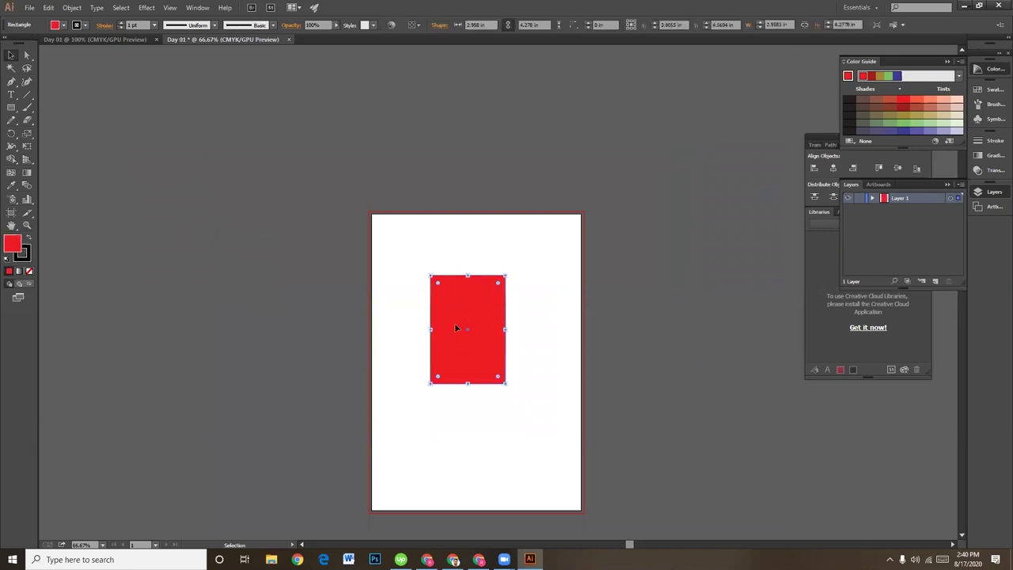
pyautogui.hotkey('ctrl', '=')
pyautogui.hotkey('ctrl', '=')
pyautogui.hotkey('ctrl', '=')
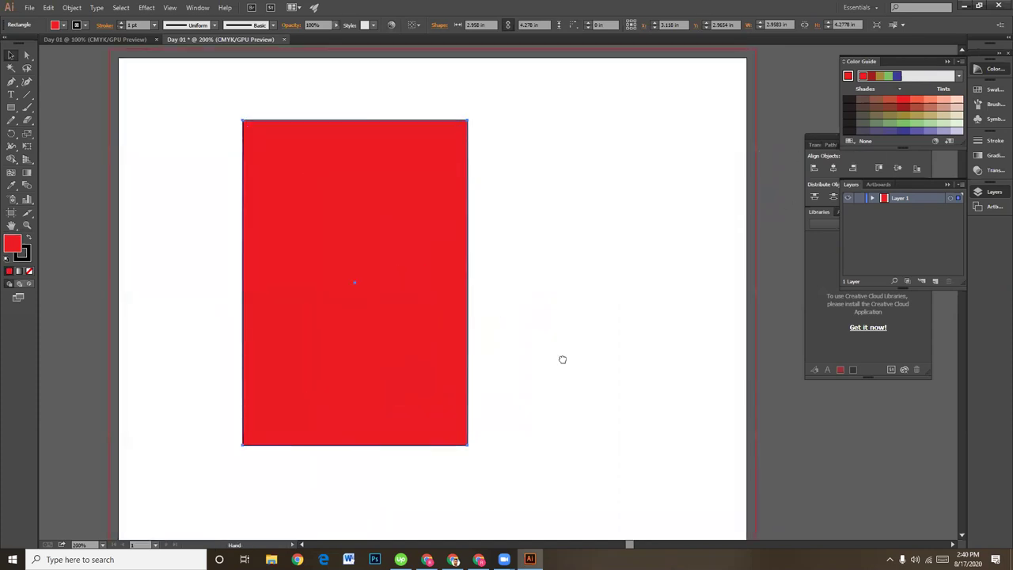
pyautogui.moveTo(562, 359); pyautogui.dragTo(726, 452)
pyautogui.moveTo(553, 332); pyautogui.dragTo(466, 288)
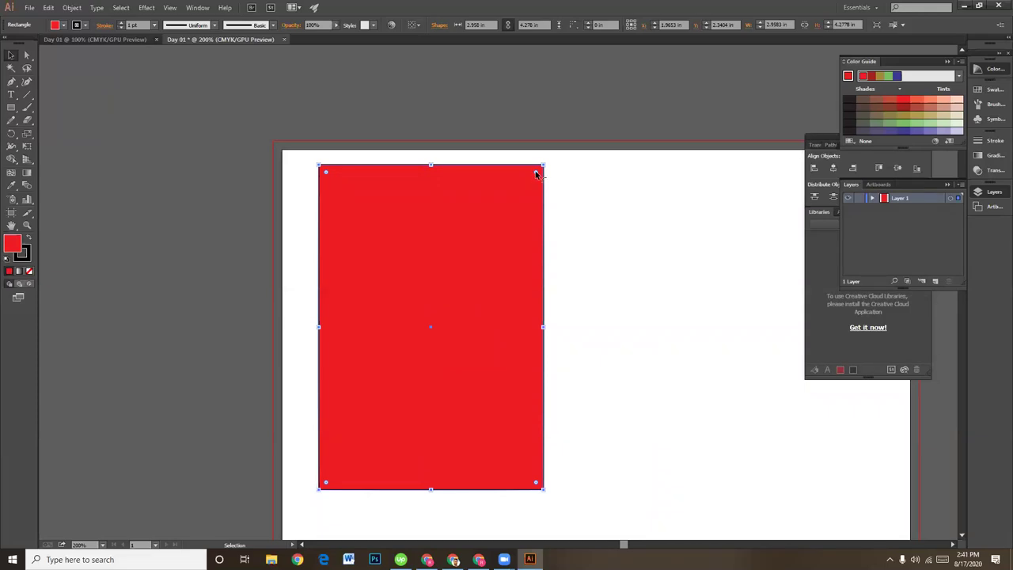
# Undo a 1.44 in corner rounding, raise the rectangle's bottom edge, then delete it.
pyautogui.moveTo(536, 174)
pyautogui.mouseDown()
pyautogui.moveTo(474, 290)
pyautogui.moveTo(443, 316)
pyautogui.moveTo(464, 277)
pyautogui.moveTo(419, 260)
pyautogui.moveTo(403, 279)
pyautogui.moveTo(423, 271)
pyautogui.mouseUp()
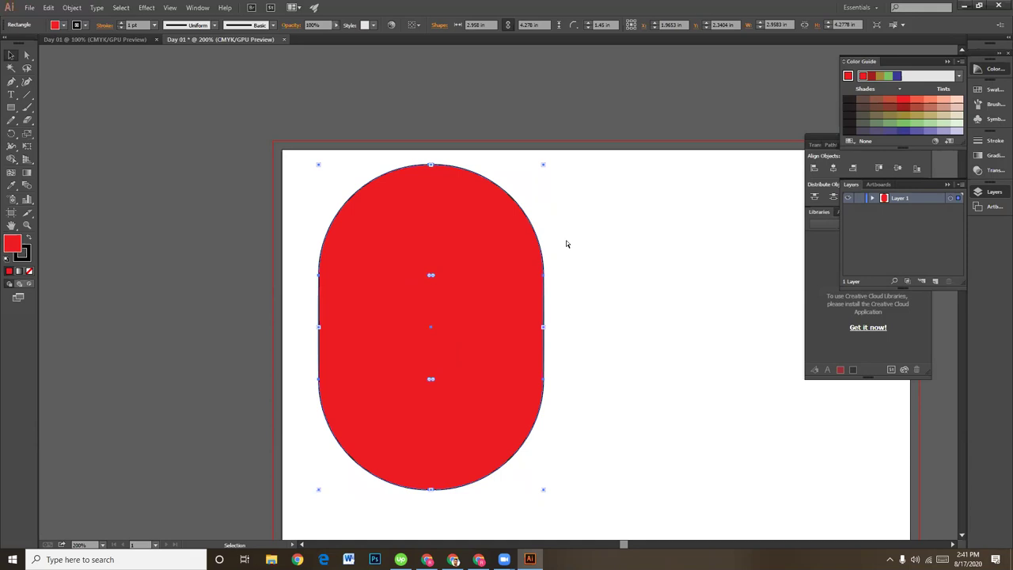
pyautogui.hotkey('ctrl', 'z')
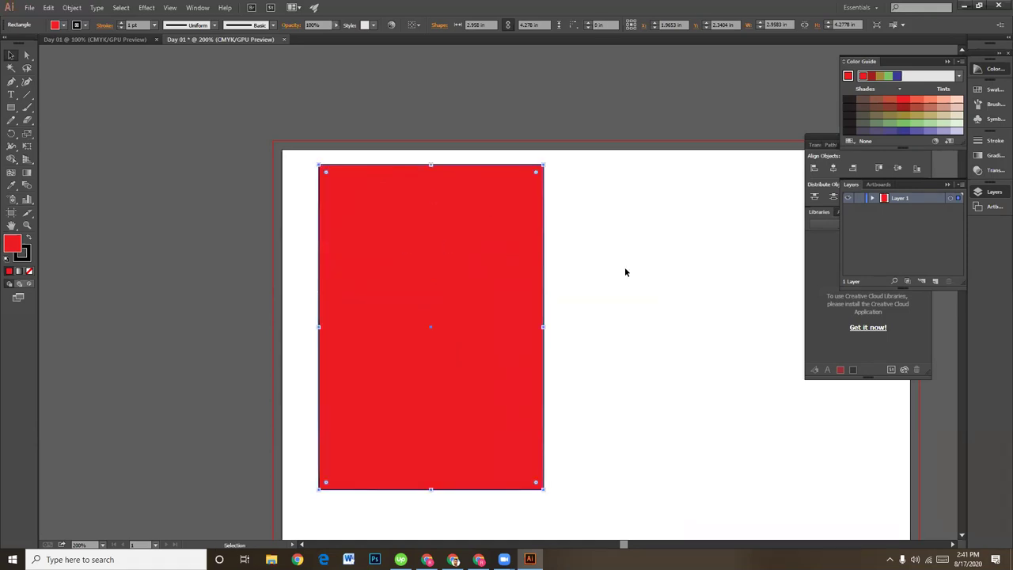
pyautogui.click(627, 269)
pyautogui.click(525, 261)
pyautogui.click(464, 255)
pyautogui.click(558, 281)
pyautogui.click(614, 315)
pyautogui.click(496, 399)
pyautogui.moveTo(543, 489); pyautogui.dragTo(543, 360)
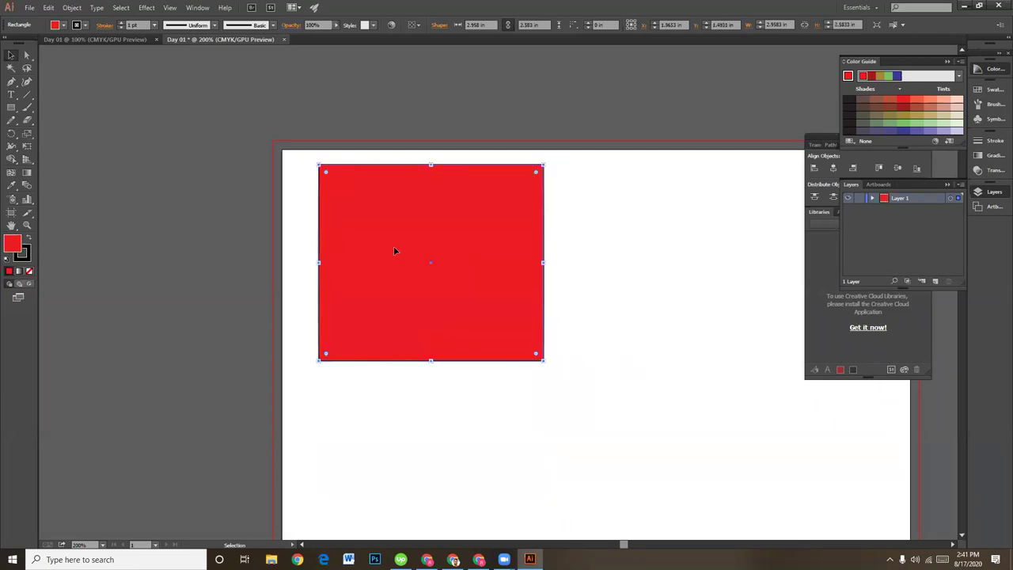
pyautogui.press('Delete')
# Draw a red square near the artboard's upper left and enlarge it to about 1.9 in.
pyautogui.moveTo(11, 107); pyautogui.dragTo(42, 104)
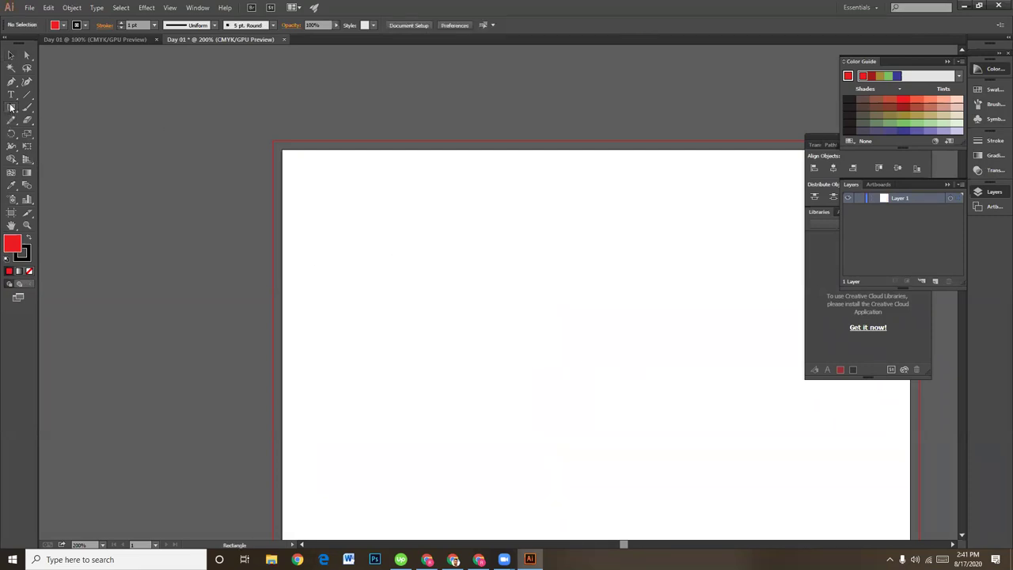
pyautogui.moveTo(330, 207)
pyautogui.mouseDown()
pyautogui.moveTo(418, 295)
pyautogui.moveTo(489, 342)
pyautogui.mouseUp()
pyautogui.hotkey('ctrl', 'z')
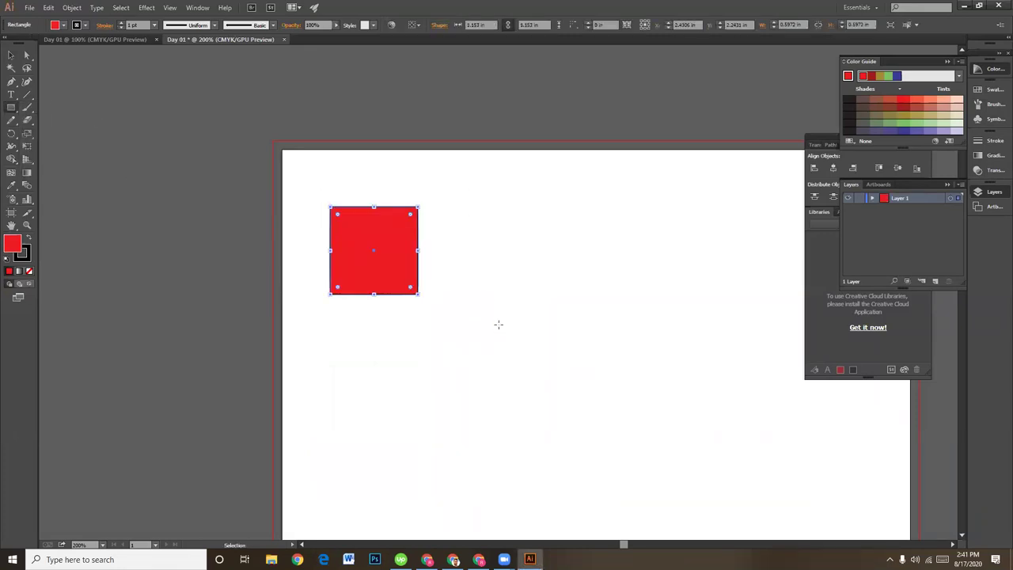
pyautogui.click(11, 56)
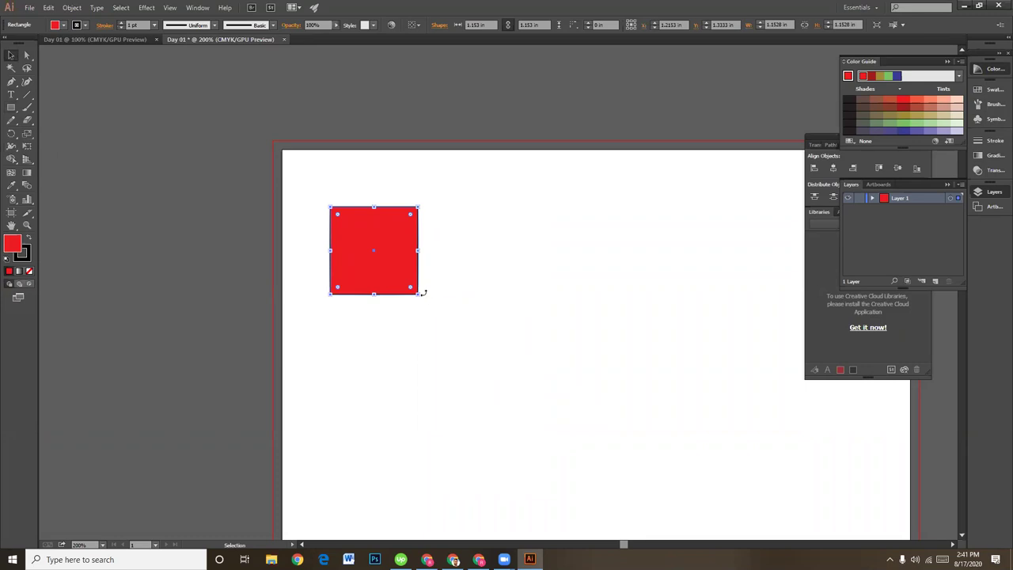
pyautogui.moveTo(418, 294); pyautogui.dragTo(475, 351)
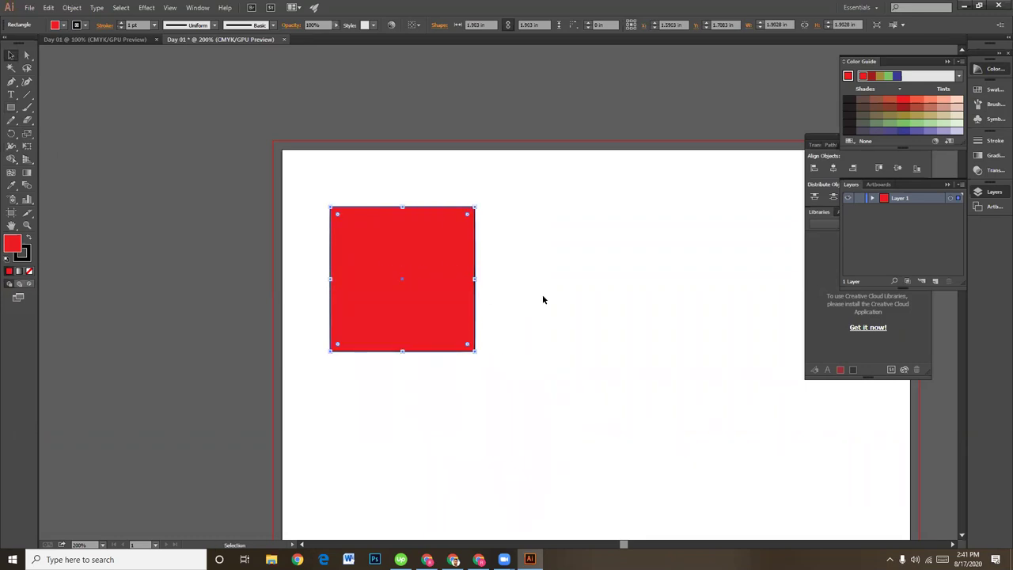
# Show rulers and add a vertical and a horizontal guide around the square.
pyautogui.click(170, 7)
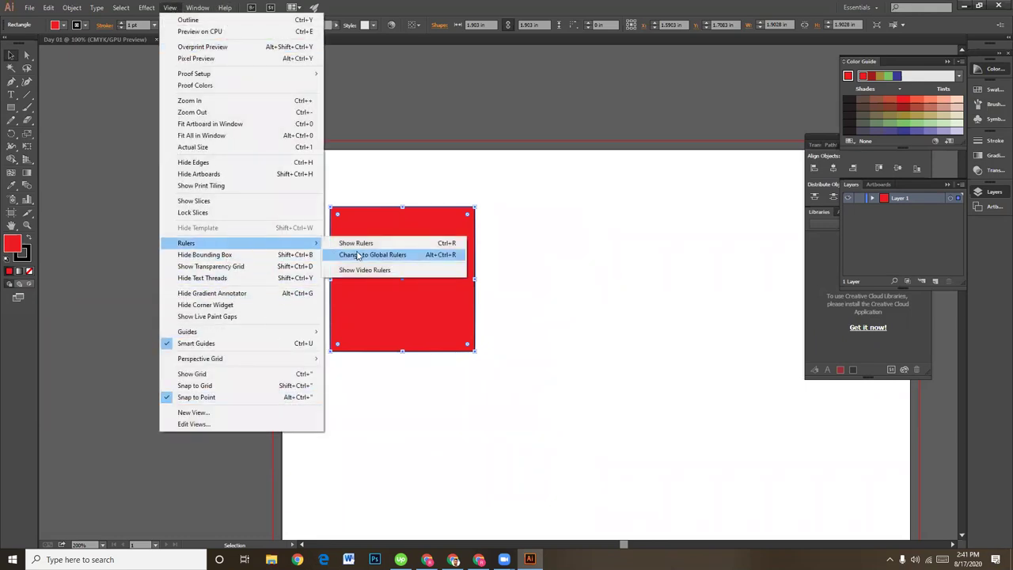
pyautogui.moveTo(238, 243)
pyautogui.click(357, 241)
pyautogui.moveTo(48, 208); pyautogui.dragTo(306, 231)
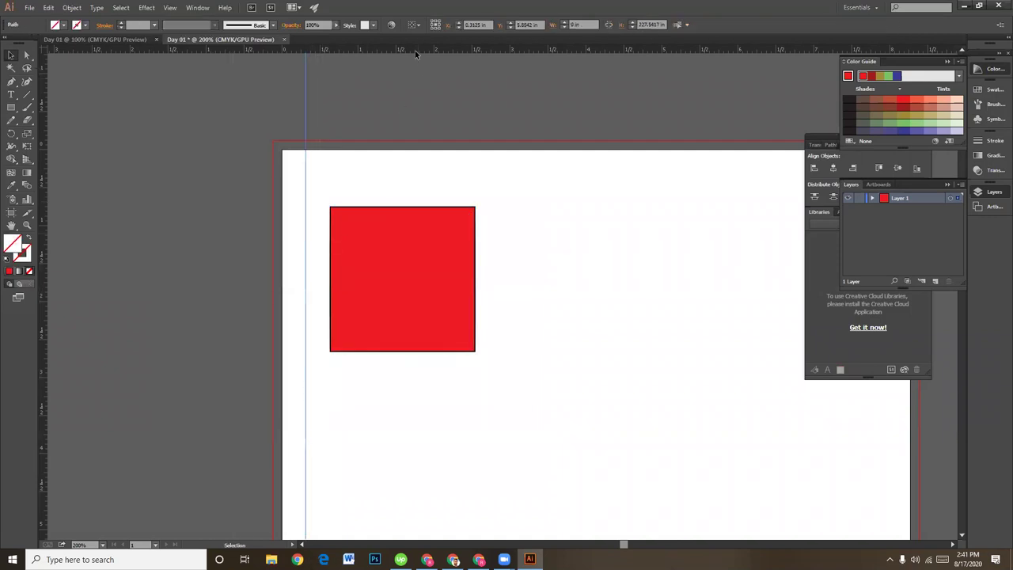
pyautogui.moveTo(421, 47); pyautogui.dragTo(407, 172)
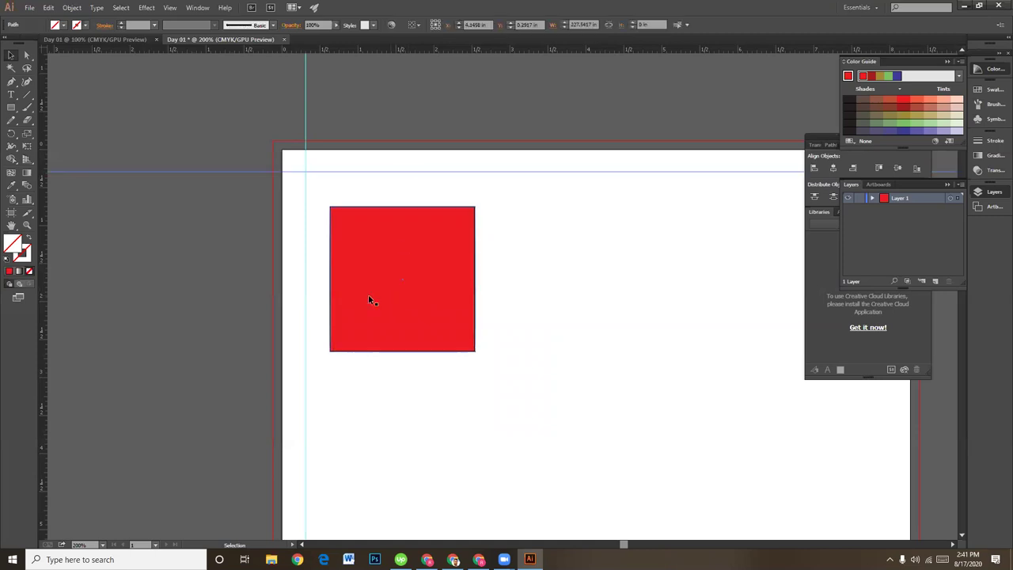
# Snap the red square's top-left corner to the guide intersection and deselect it.
pyautogui.click(368, 293)
pyautogui.moveTo(369, 262); pyautogui.dragTo(345, 227)
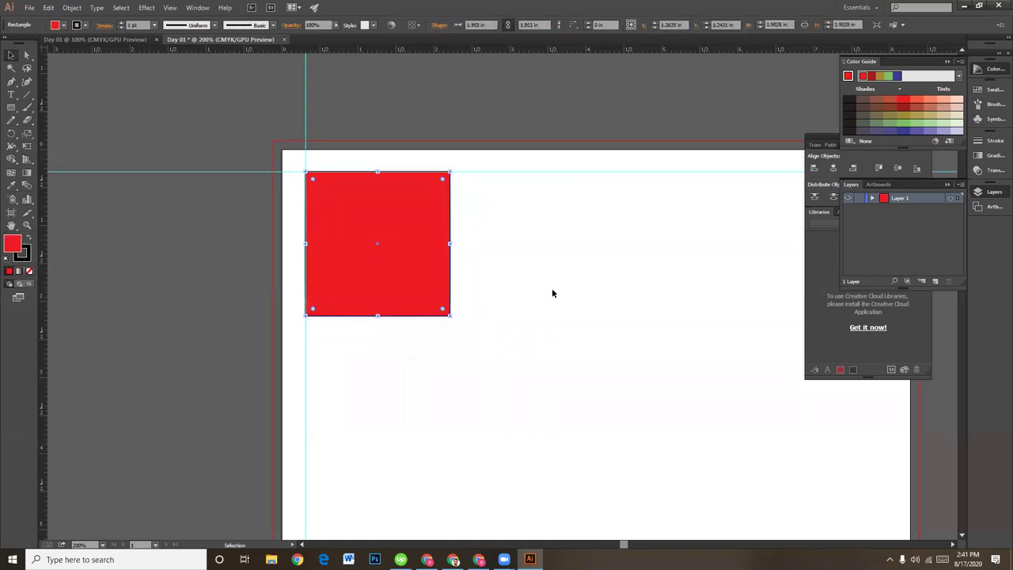
pyautogui.click(556, 290)
# Browse the shape tools, then reselect the red square with the Selection tool.
pyautogui.click(391, 252)
pyautogui.click(10, 110)
pyautogui.moveTo(10, 112); pyautogui.dragTo(93, 122)
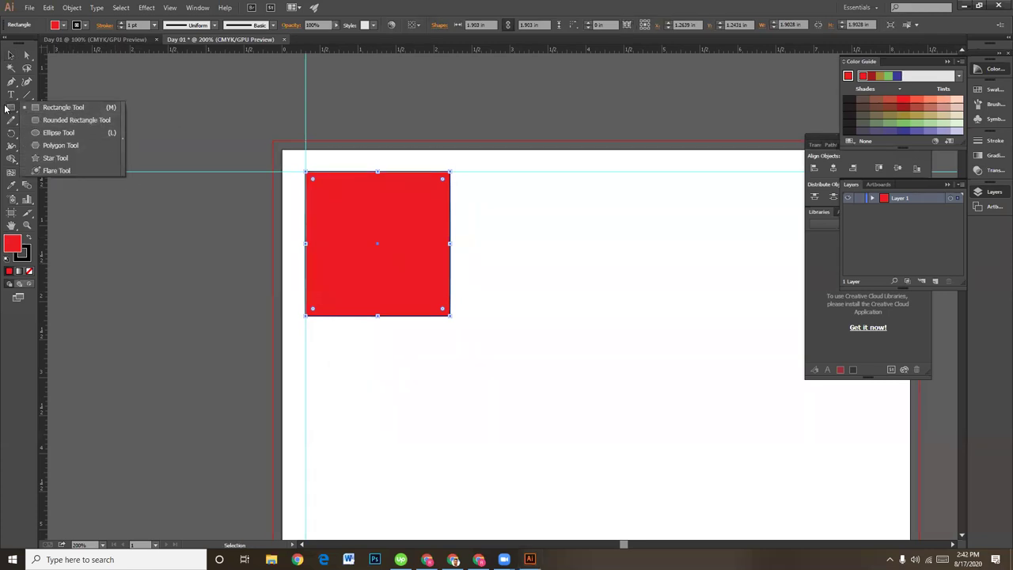
pyautogui.click(10, 110)
pyautogui.click(10, 54)
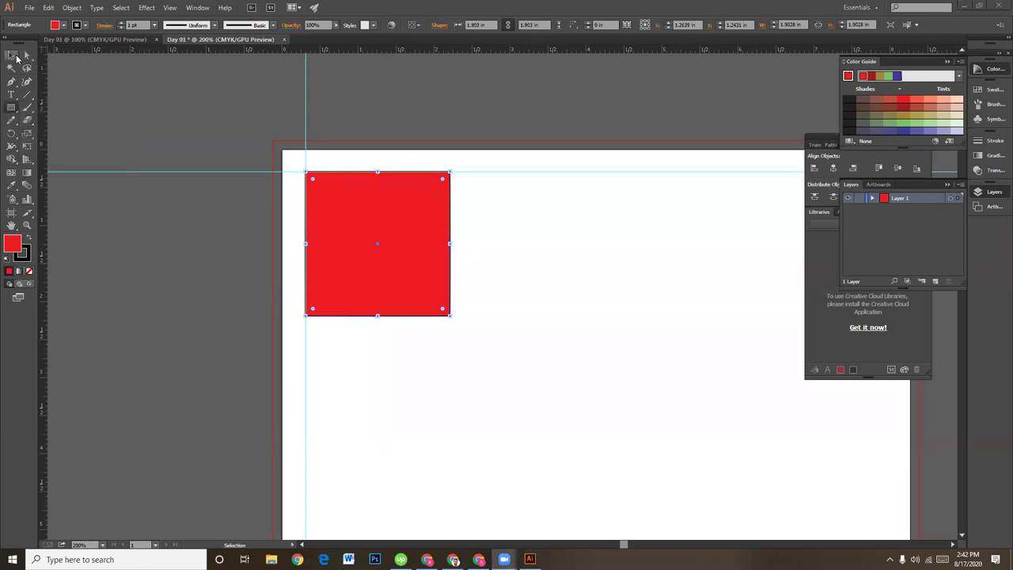
pyautogui.click(532, 250)
pyautogui.click(409, 225)
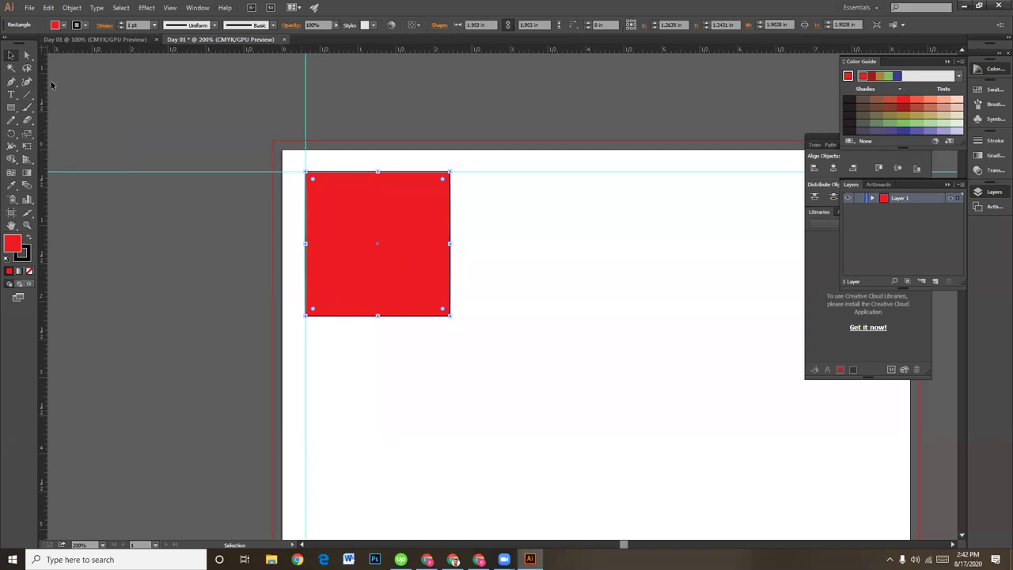
# Delete the square's lower-right anchor point, leaving a red right triangle, and select it.
pyautogui.click(26, 55)
pyautogui.moveTo(482, 292); pyautogui.dragTo(392, 364)
pyautogui.click(532, 300)
pyautogui.moveTo(482, 298); pyautogui.dragTo(387, 374)
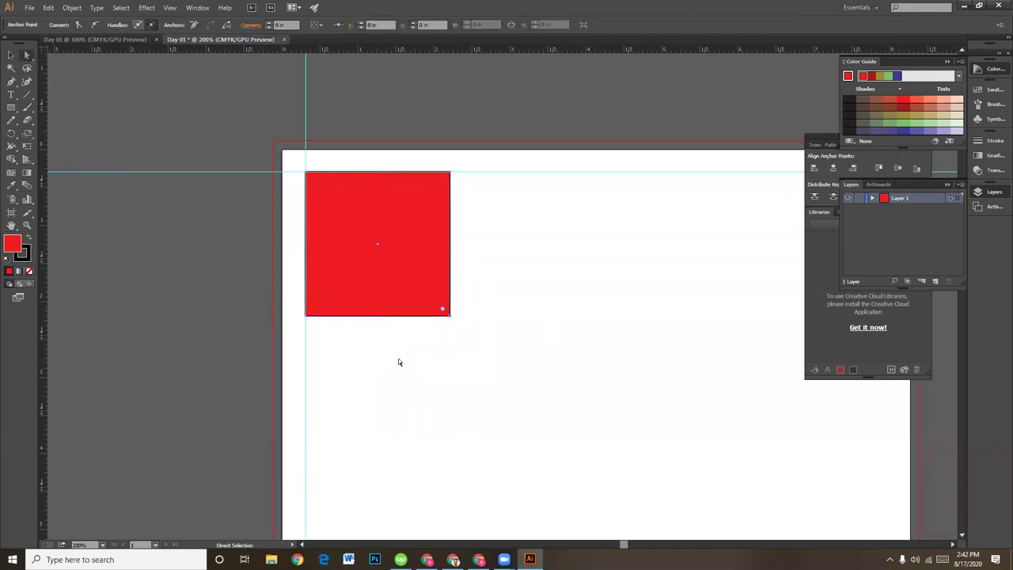
pyautogui.click(27, 60)
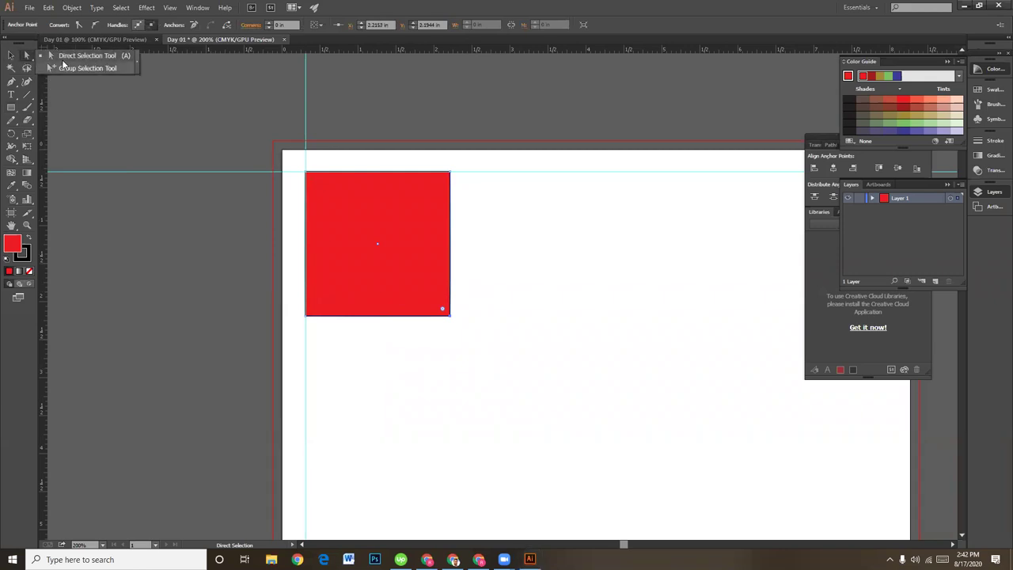
pyautogui.moveTo(520, 292); pyautogui.dragTo(426, 341)
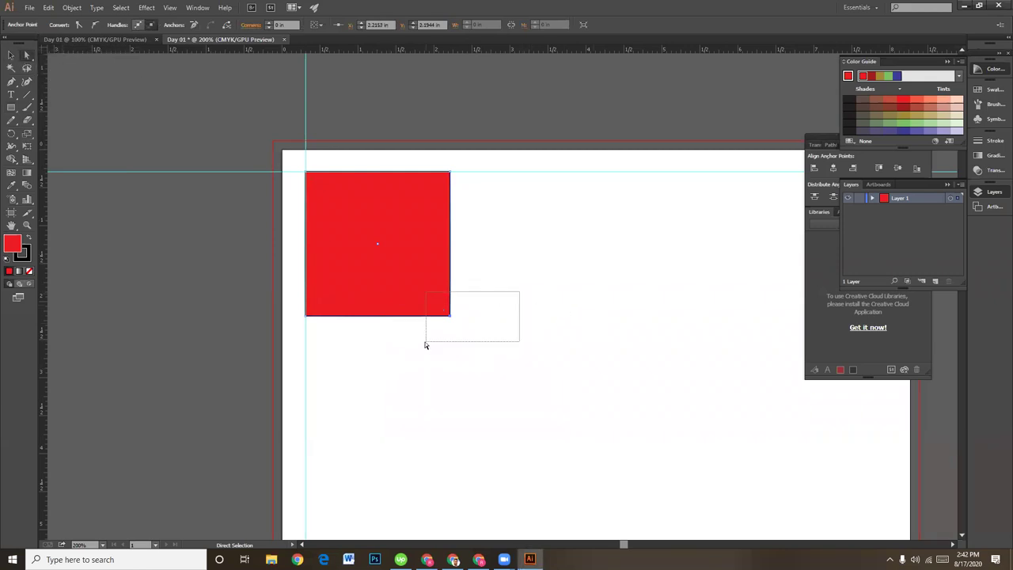
pyautogui.moveTo(489, 289); pyautogui.dragTo(426, 325)
pyautogui.press('Delete')
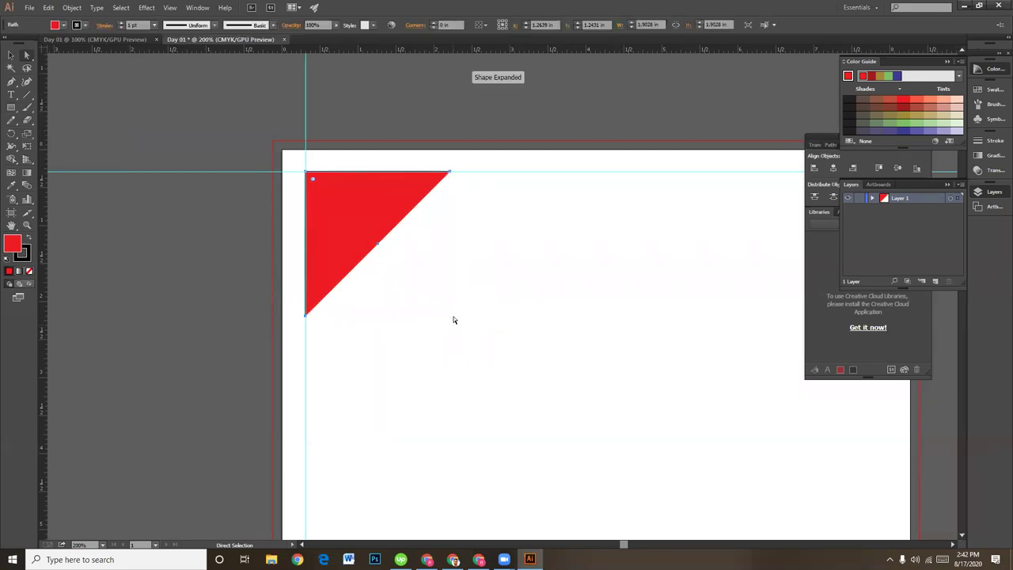
pyautogui.click(11, 55)
pyautogui.click(348, 230)
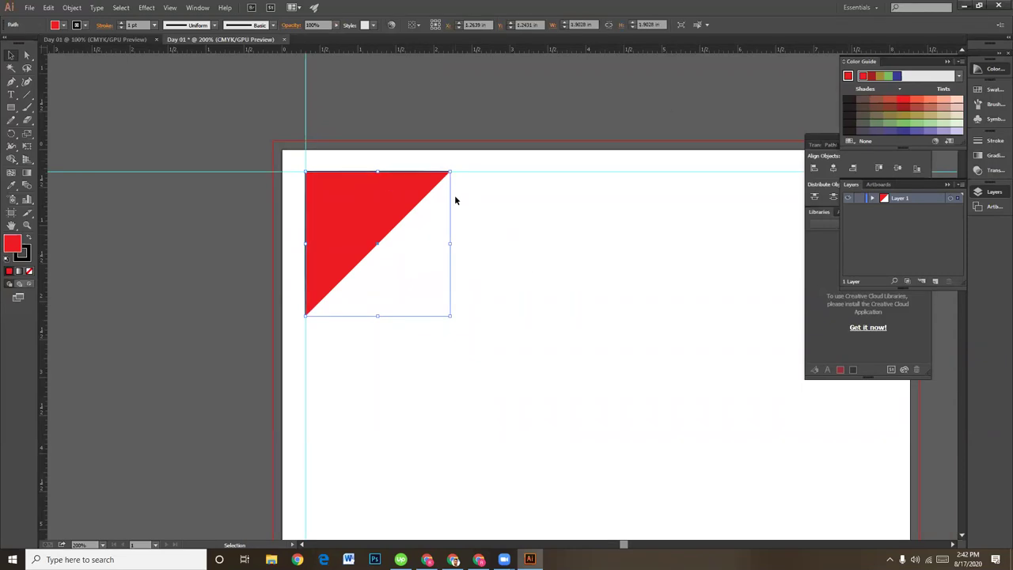
# With the Pen tool, draw a trial curved segment right of the triangle, then undo it.
pyautogui.press('p')
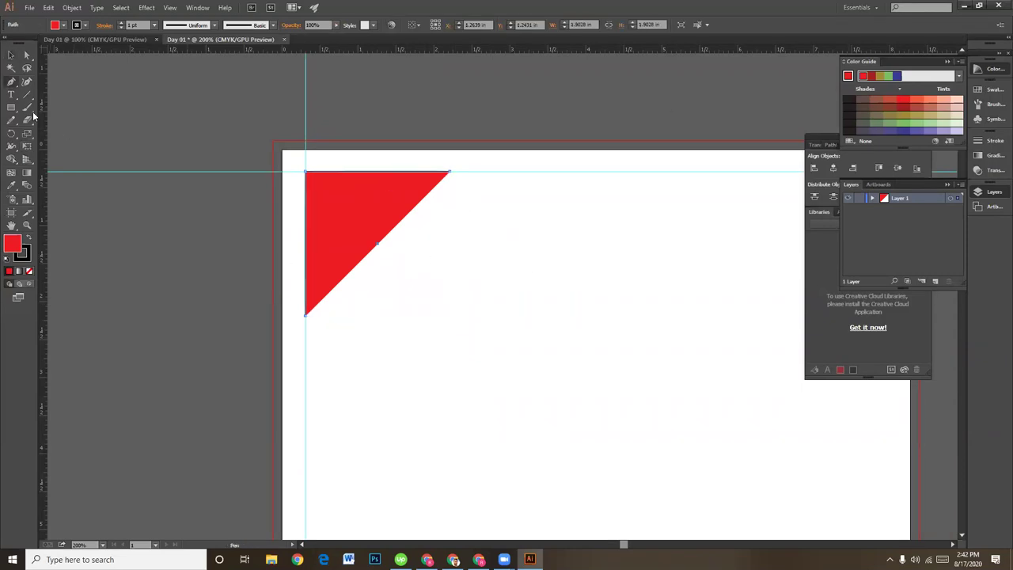
pyautogui.moveTo(10, 82); pyautogui.dragTo(48, 81)
pyautogui.click(12, 82)
pyautogui.click(494, 285)
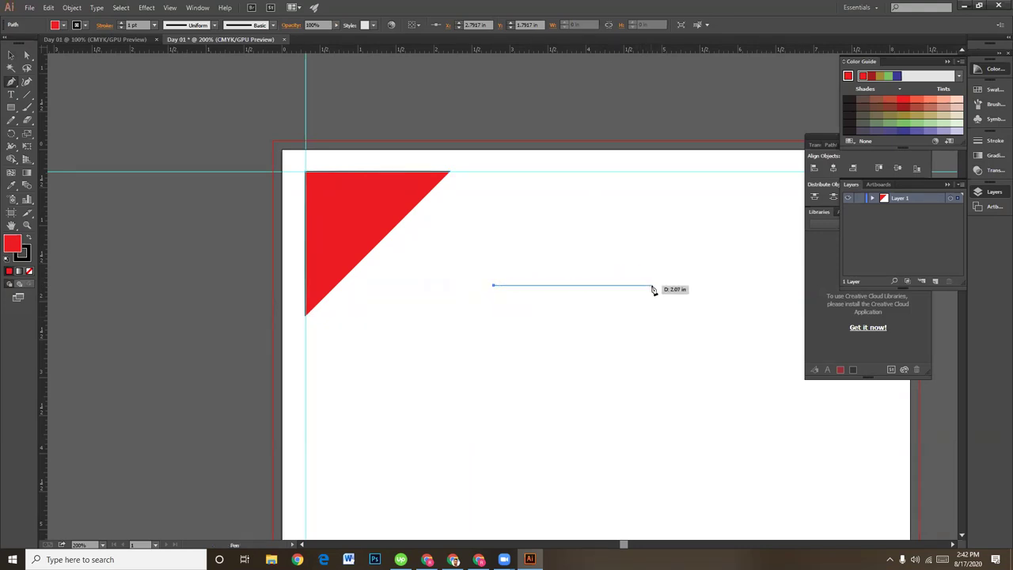
pyautogui.moveTo(657, 292); pyautogui.dragTo(686, 305)
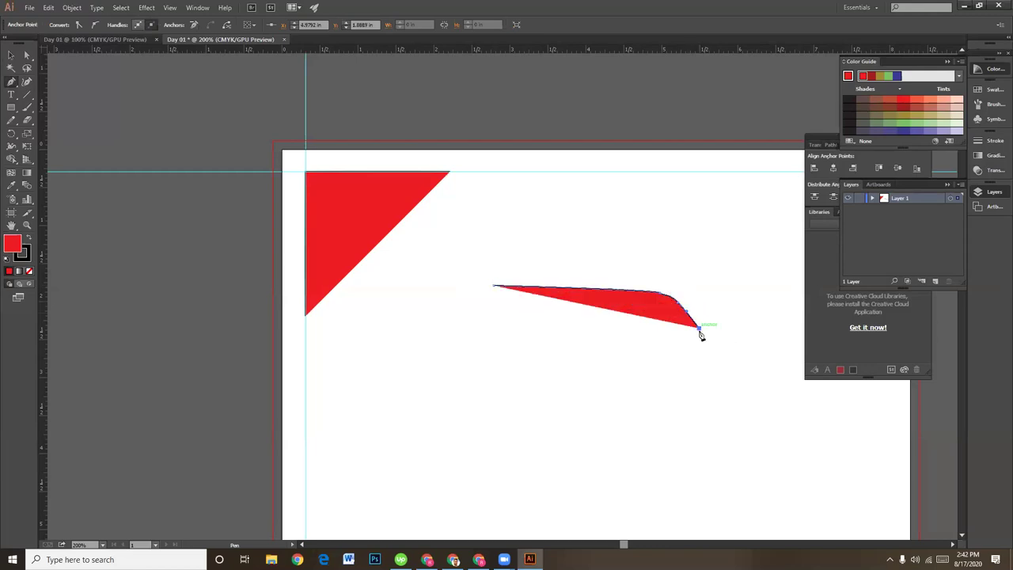
pyautogui.press('ctrl')
pyautogui.hotkey('ctrl', 'z')
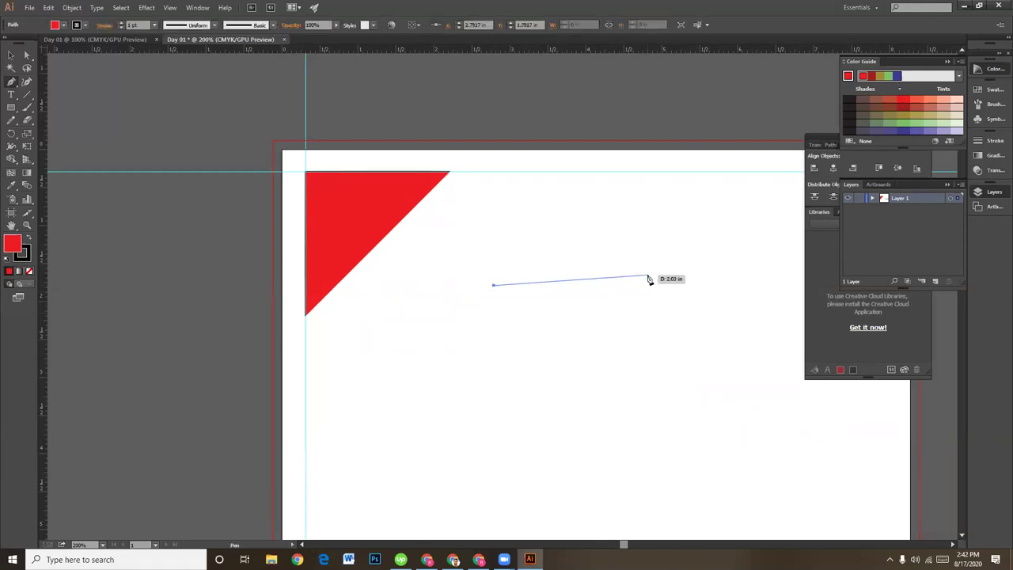
# Draw a second trial curved segment, adjust its direction, and undo it too.
pyautogui.moveTo(660, 284); pyautogui.dragTo(744, 367)
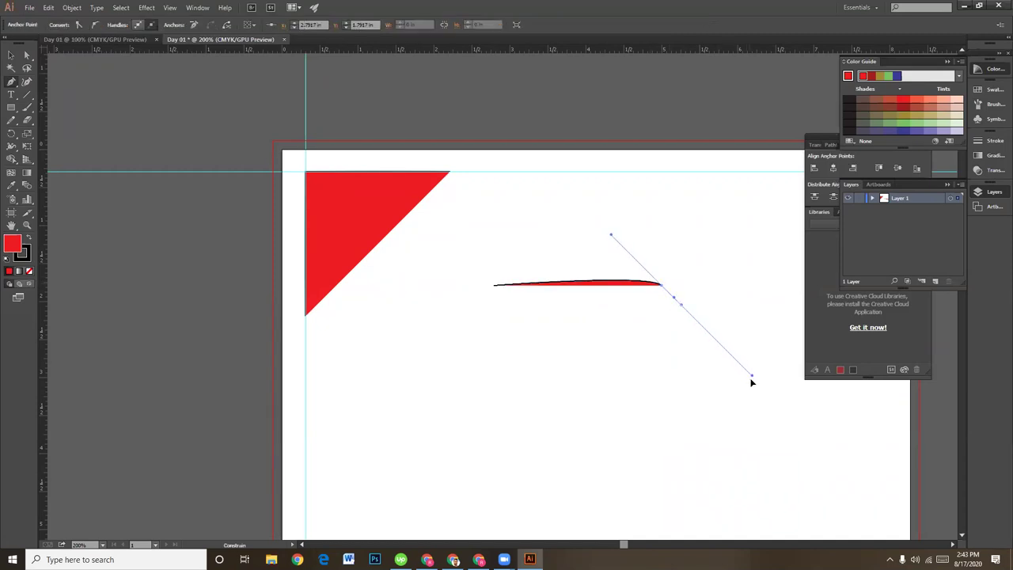
pyautogui.moveTo(752, 380); pyautogui.dragTo(744, 366)
pyautogui.press('ctrl')
pyautogui.hotkey('ctrl', 'z')
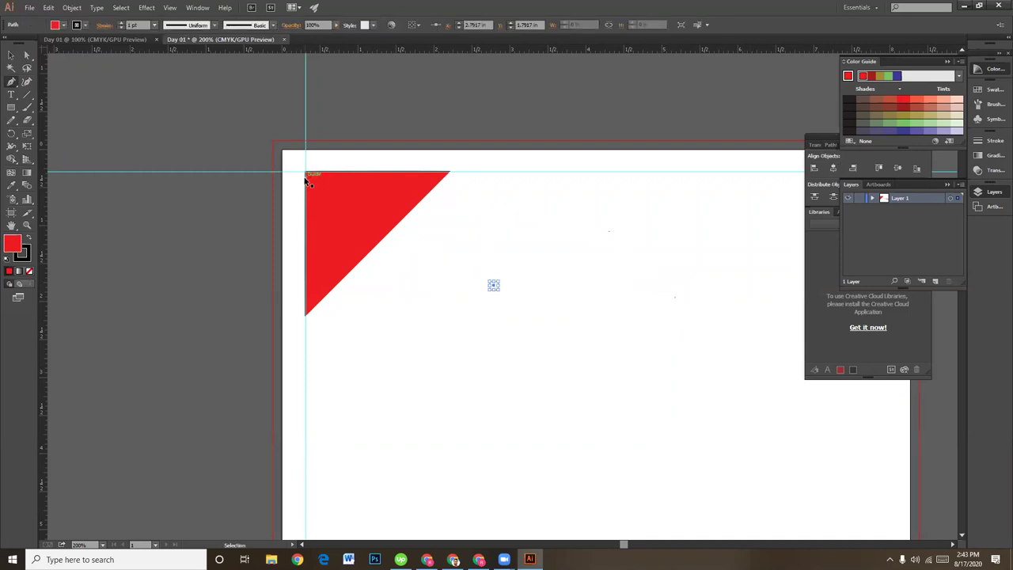
# Pen an upward arc beside the triangle, breaking its handle for a sharp corner.
pyautogui.click(646, 286)
pyautogui.moveTo(653, 297)
pyautogui.mouseDown()
pyautogui.moveTo(709, 359)
pyautogui.moveTo(734, 370)
pyautogui.mouseUp()
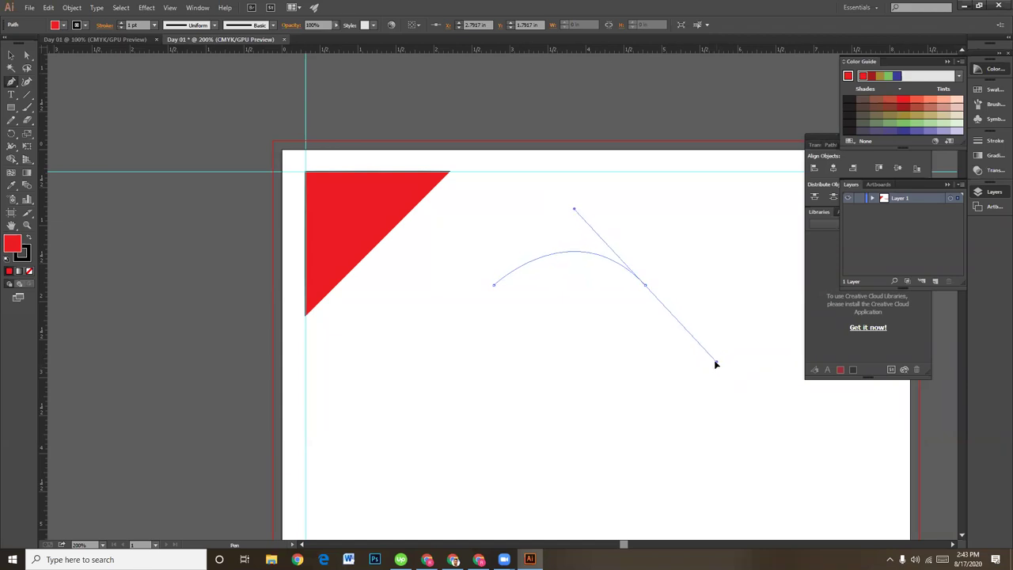
pyautogui.moveTo(733, 370); pyautogui.dragTo(715, 363)
pyautogui.moveTo(645, 286); pyautogui.dragTo(645, 287)
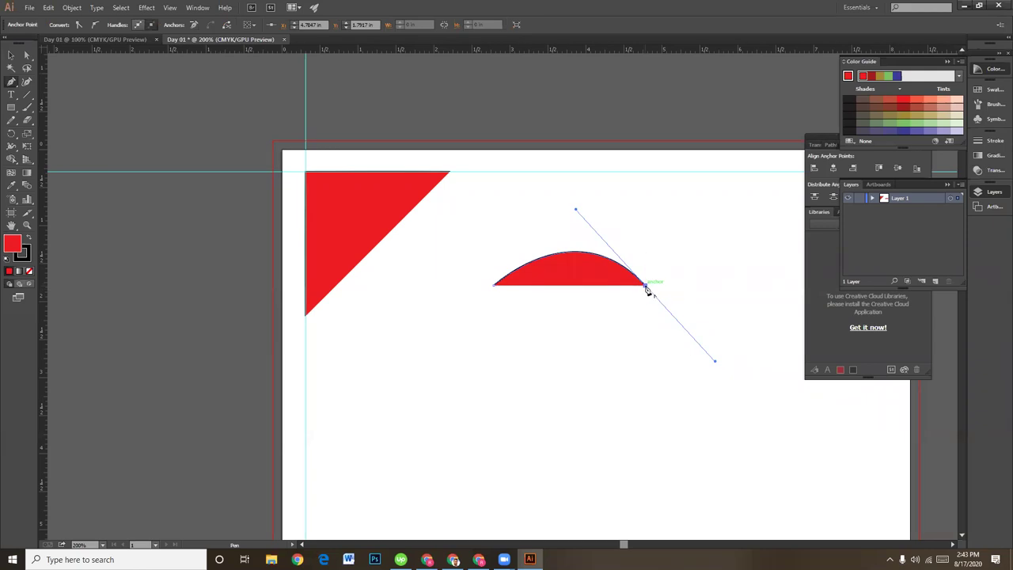
pyautogui.click(647, 287)
pyautogui.moveTo(646, 288)
pyautogui.mouseDown()
pyautogui.moveTo(651, 303)
pyautogui.moveTo(647, 287)
pyautogui.moveTo(780, 309)
pyautogui.mouseUp()
# Add a notch arc and curved bottom, close the shape at its start, then undo it.
pyautogui.moveTo(717, 232); pyautogui.dragTo(783, 261)
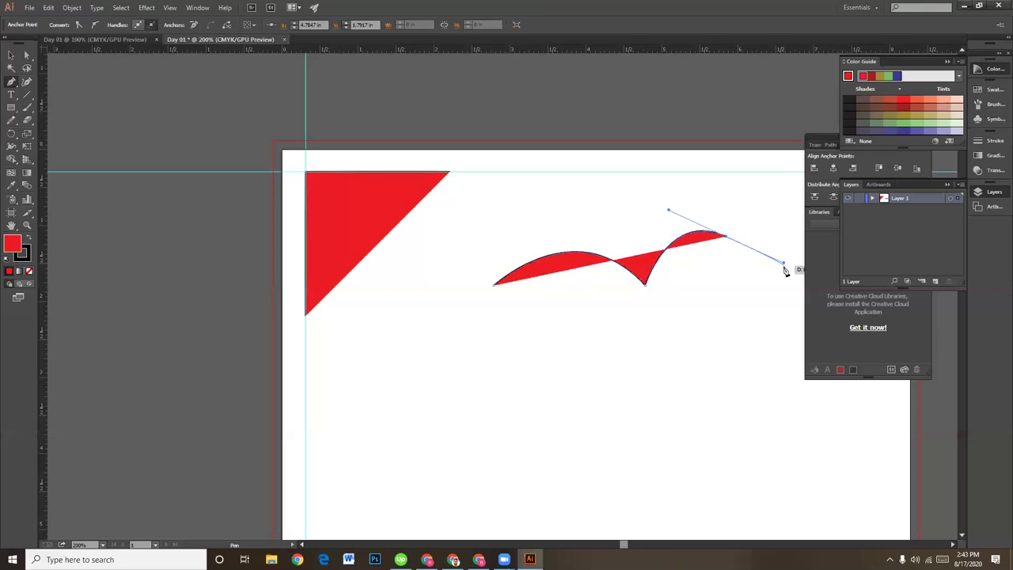
pyautogui.moveTo(726, 235)
pyautogui.mouseDown()
pyautogui.moveTo(745, 361)
pyautogui.moveTo(607, 440)
pyautogui.mouseUp()
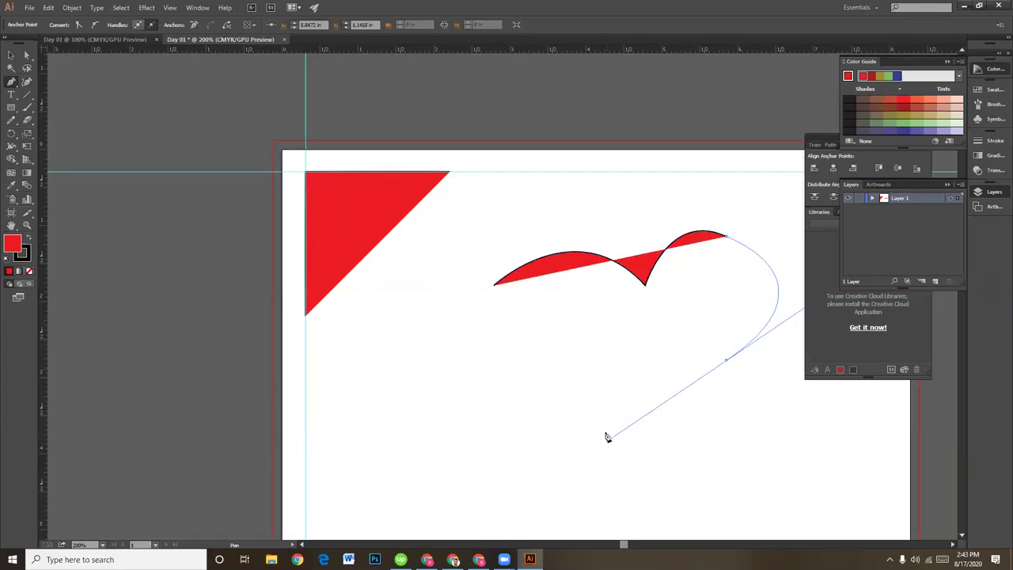
pyautogui.click(727, 358)
pyautogui.moveTo(526, 369)
pyautogui.mouseDown()
pyautogui.moveTo(490, 348)
pyautogui.moveTo(470, 312)
pyautogui.mouseUp()
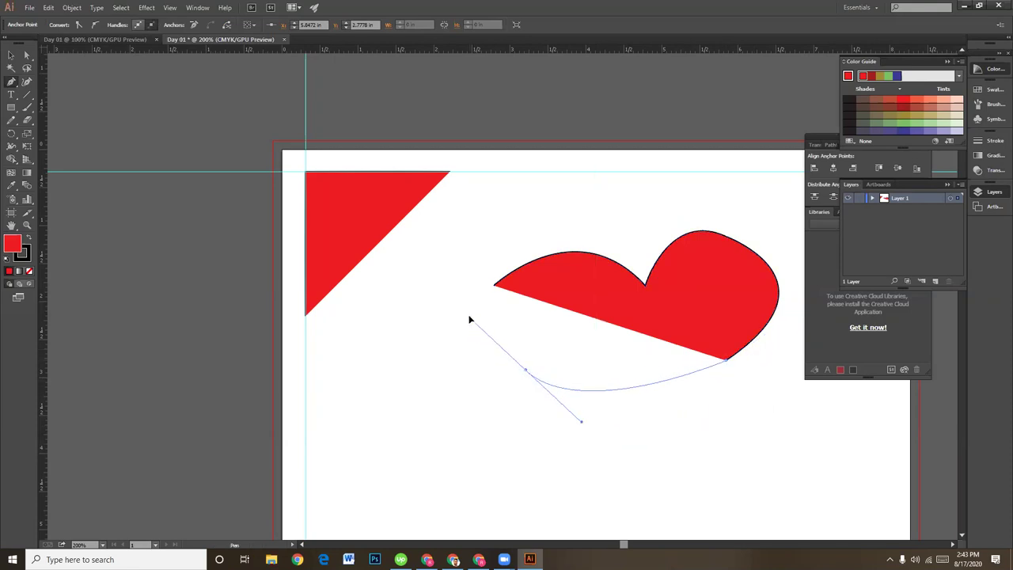
pyautogui.click(525, 369)
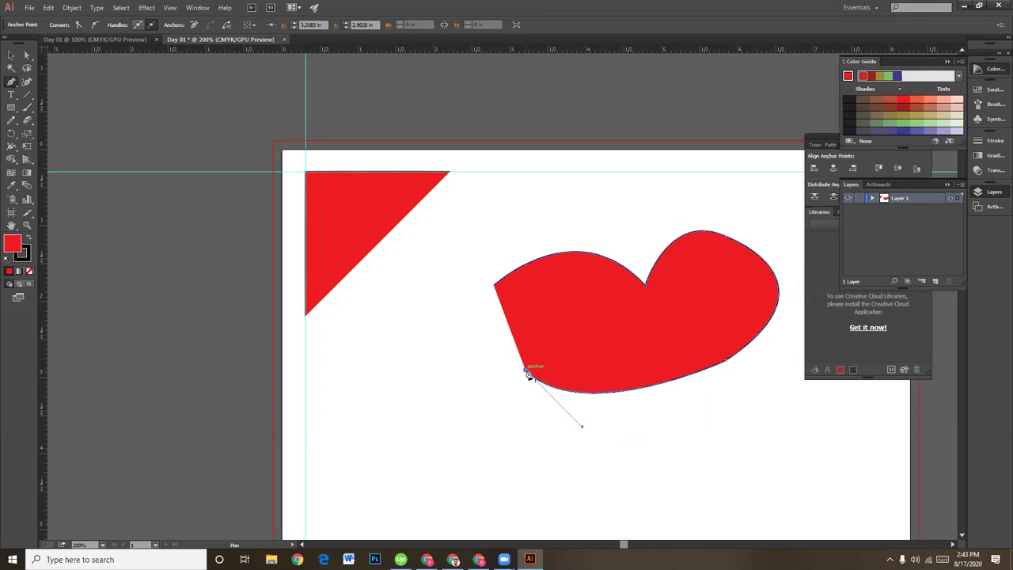
pyautogui.moveTo(495, 287); pyautogui.dragTo(575, 209)
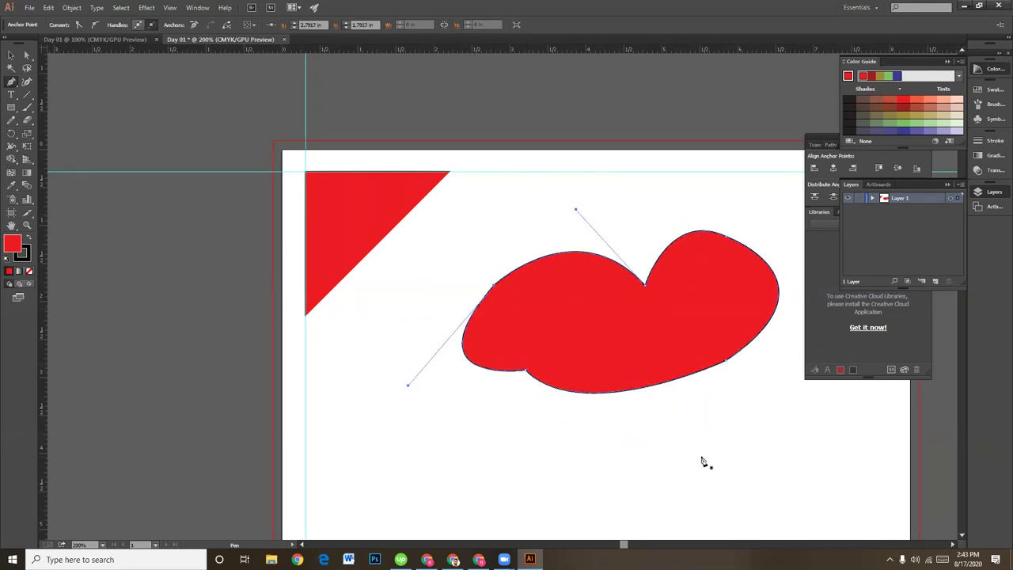
pyautogui.hotkey('ctrl', 'z')
pyautogui.hotkey('ctrl', 'z')
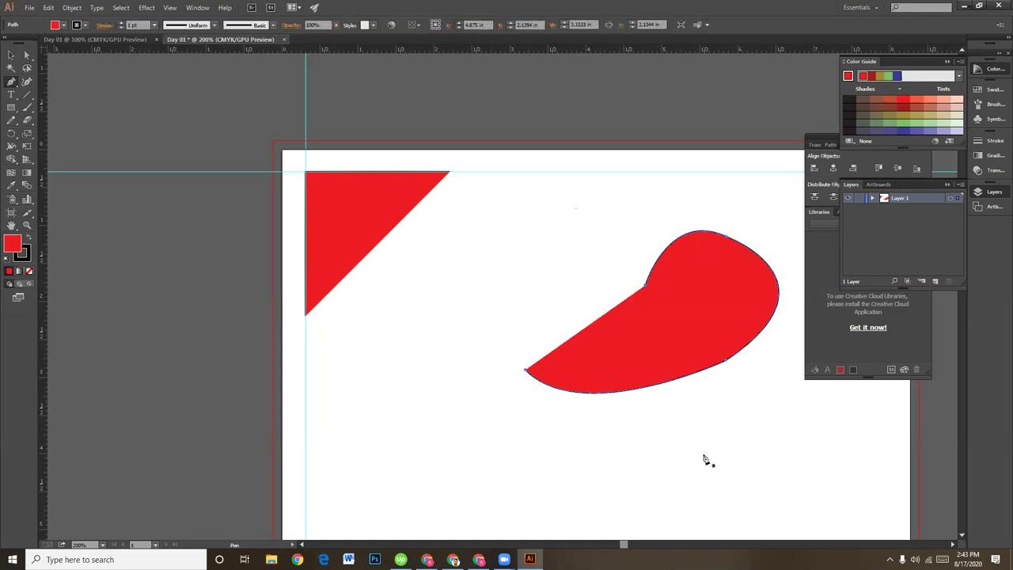
pyautogui.hotkey('ctrl', 'z')
pyautogui.hotkey('ctrl', 'z')
pyautogui.hotkey('ctrl', 'z')
# Select the red triangle and magnify the view to 300%.
pyautogui.click(11, 55)
pyautogui.click(376, 212)
pyautogui.click(554, 271)
pyautogui.click(374, 209)
pyautogui.click(515, 247)
pyautogui.click(383, 216)
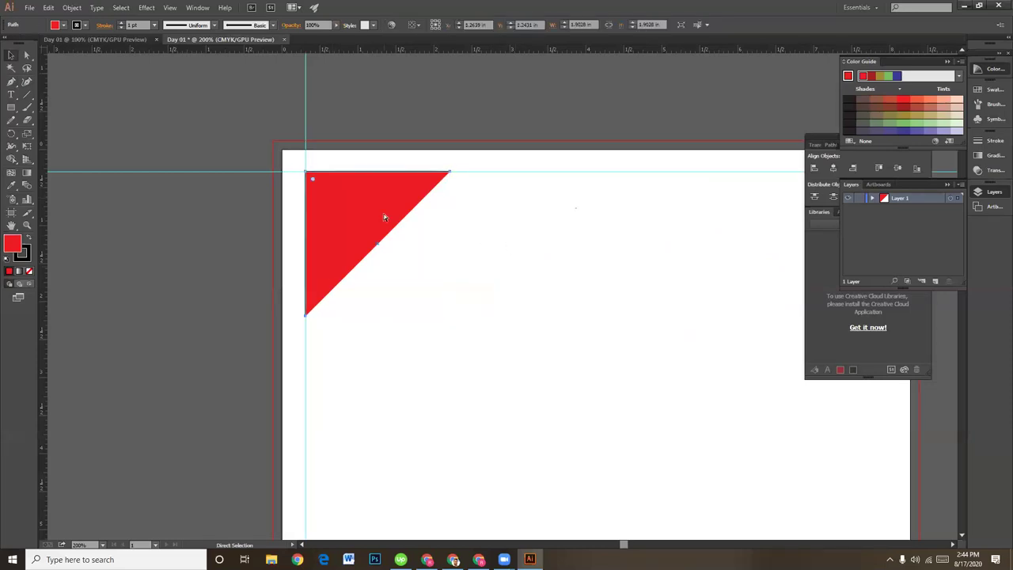
pyautogui.hotkey('ctrl', '+')
pyautogui.click(328, 178)
pyautogui.click(311, 286)
pyautogui.click(265, 231)
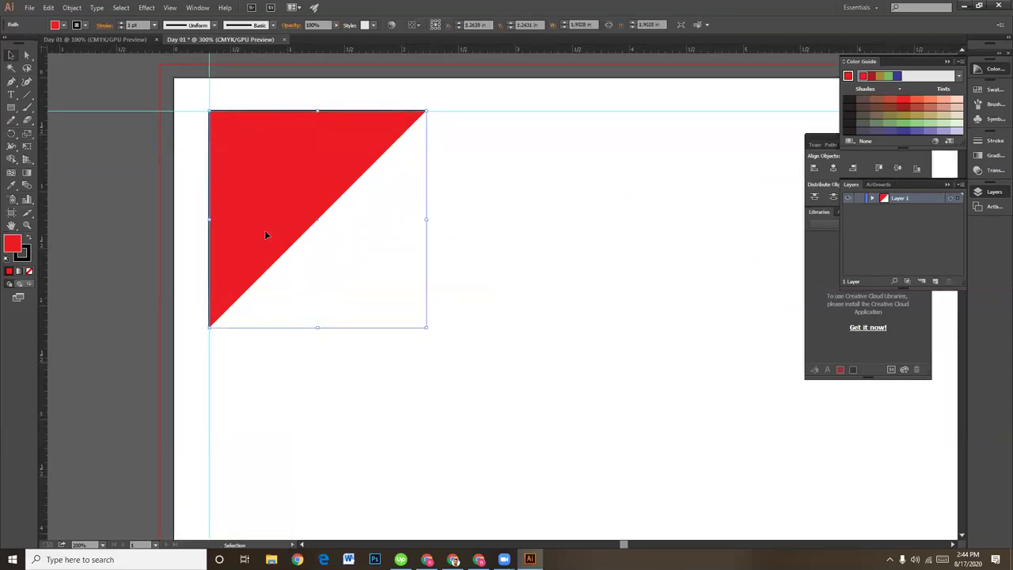
# Give the triangle a 3 pt outline and close its path so the diagonal is outlined.
pyautogui.click(121, 22)
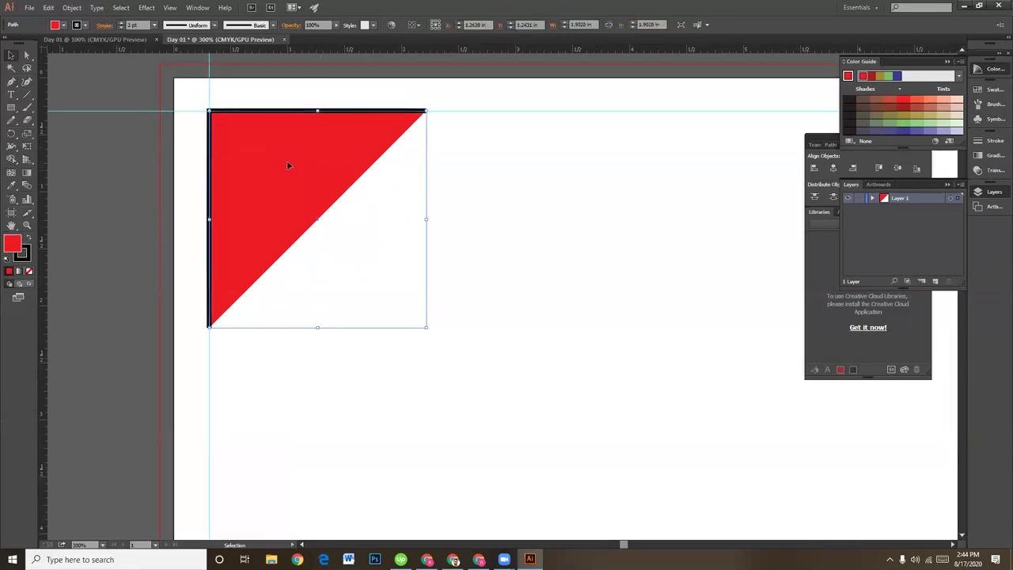
pyautogui.press('p')
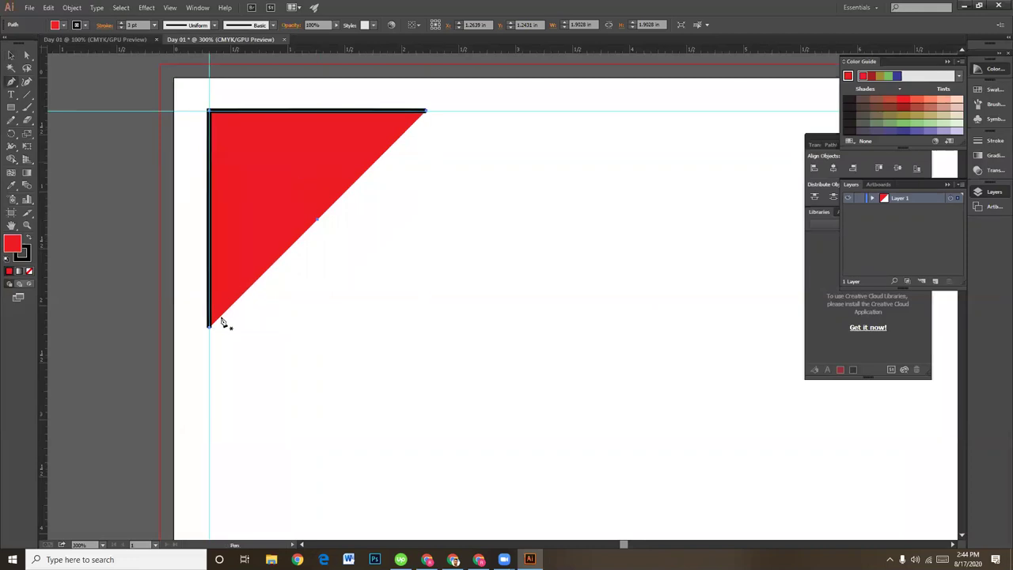
pyautogui.click(210, 328)
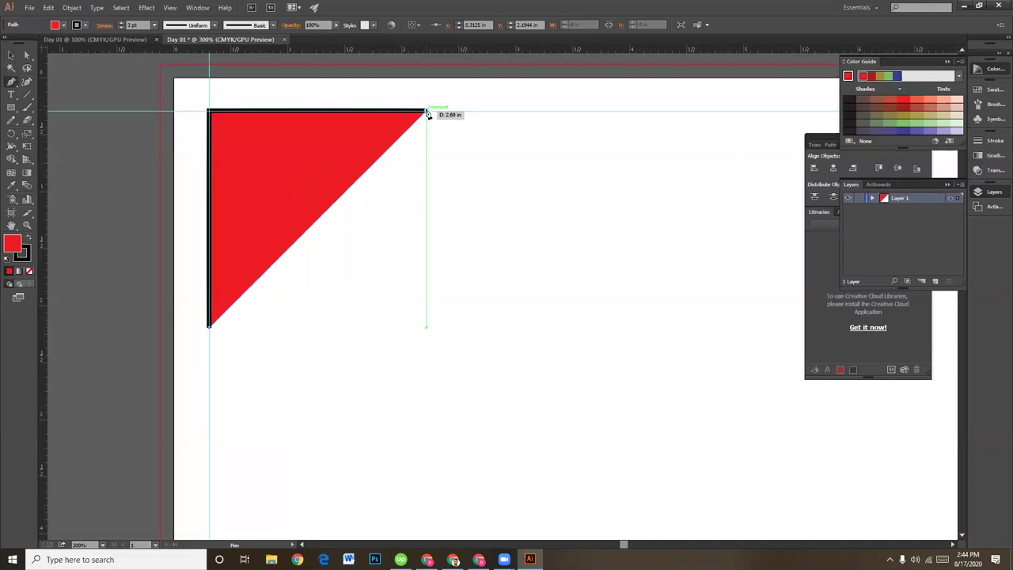
pyautogui.click(426, 110)
# Pan the page view slightly down-left and toggle the triangle's selection on and off.
pyautogui.click(11, 56)
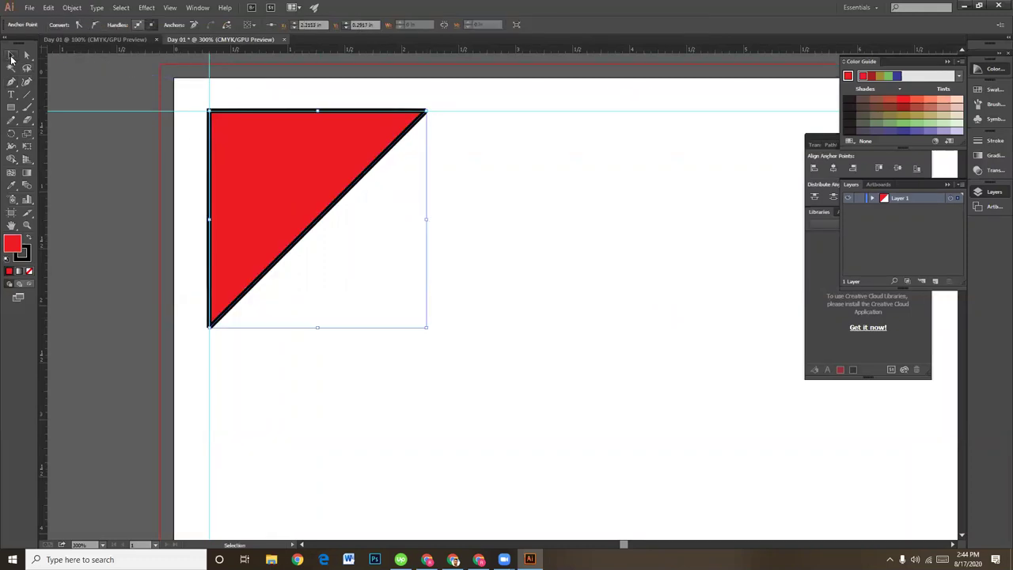
pyautogui.click(570, 227)
pyautogui.moveTo(520, 308); pyautogui.dragTo(491, 342)
pyautogui.click(297, 200)
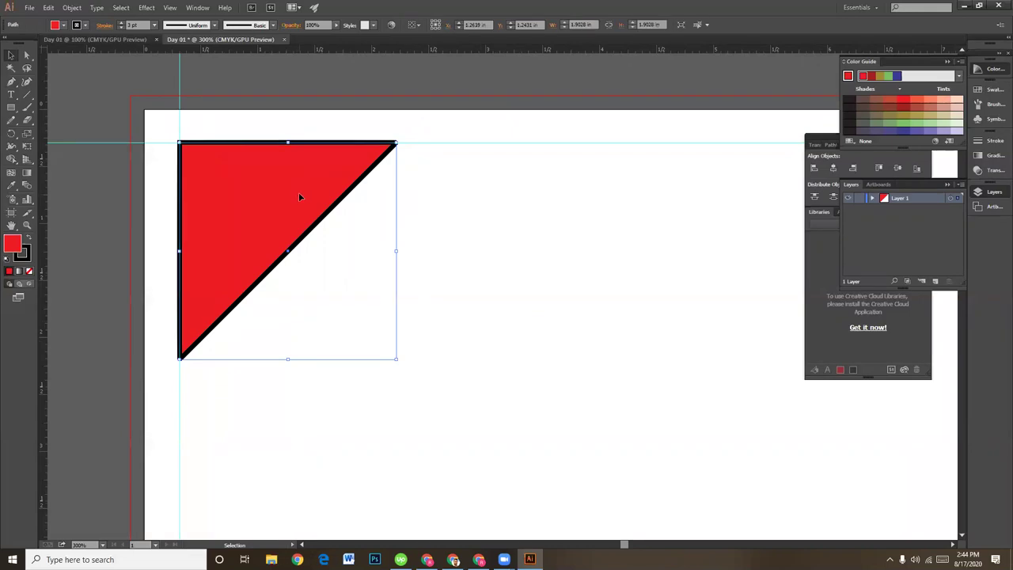
pyautogui.click(439, 244)
pyautogui.click(265, 204)
pyautogui.click(315, 239)
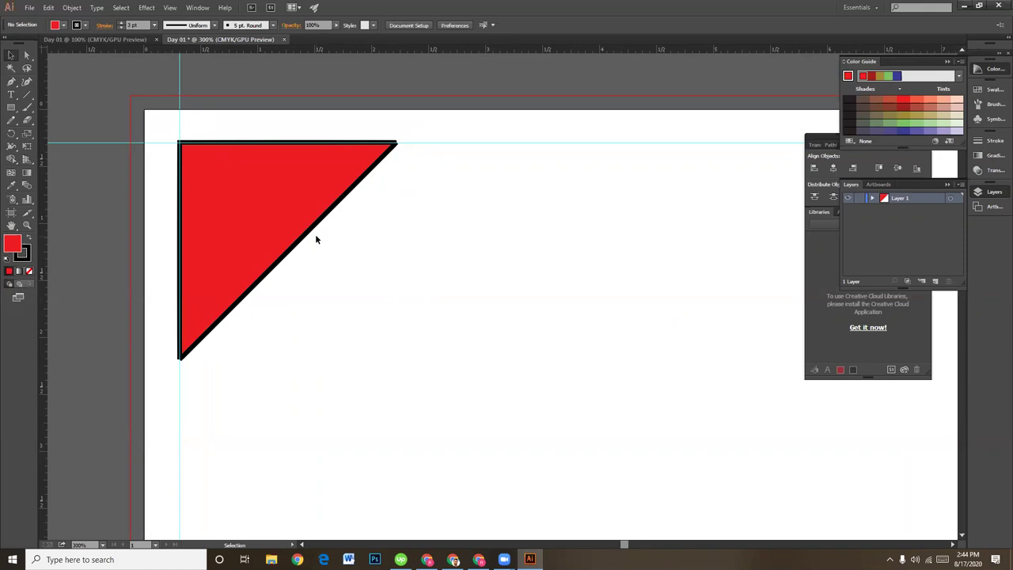
pyautogui.click(297, 213)
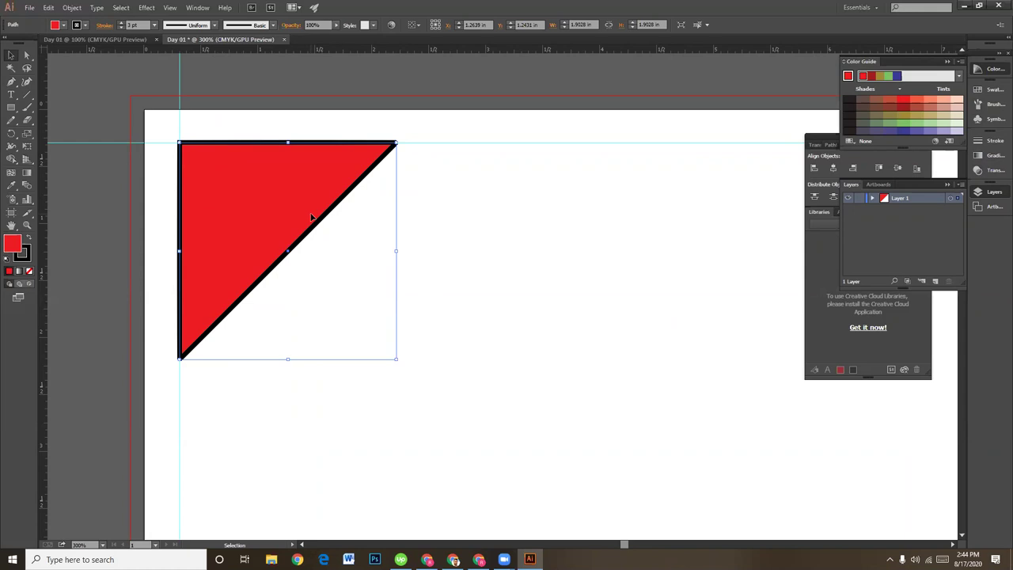
pyautogui.click(498, 230)
pyautogui.click(281, 214)
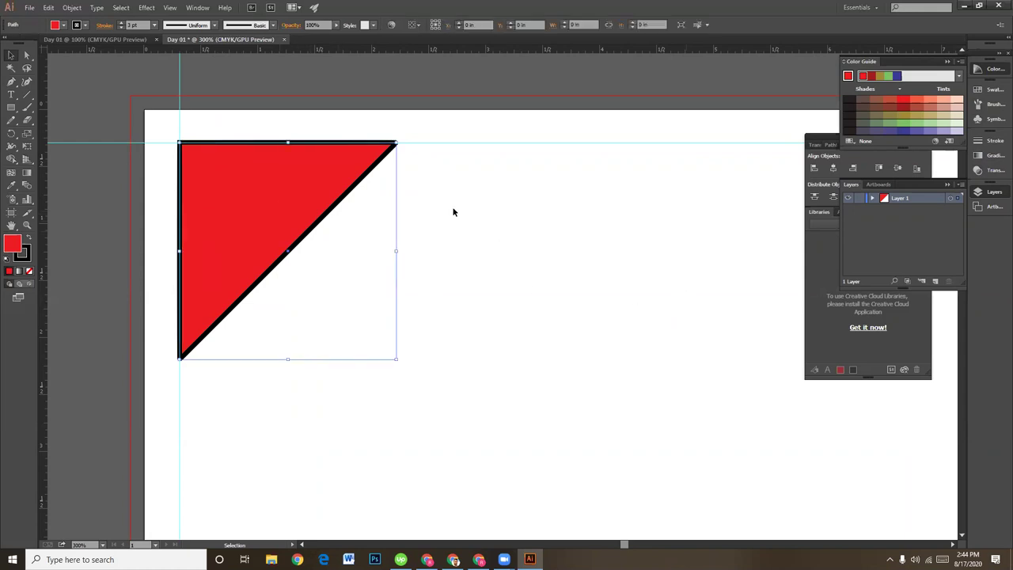
pyautogui.click(392, 203)
pyautogui.click(329, 183)
# Draw a roughly 1.9 in red square starting at the triangle's top-right corner.
pyautogui.click(11, 107)
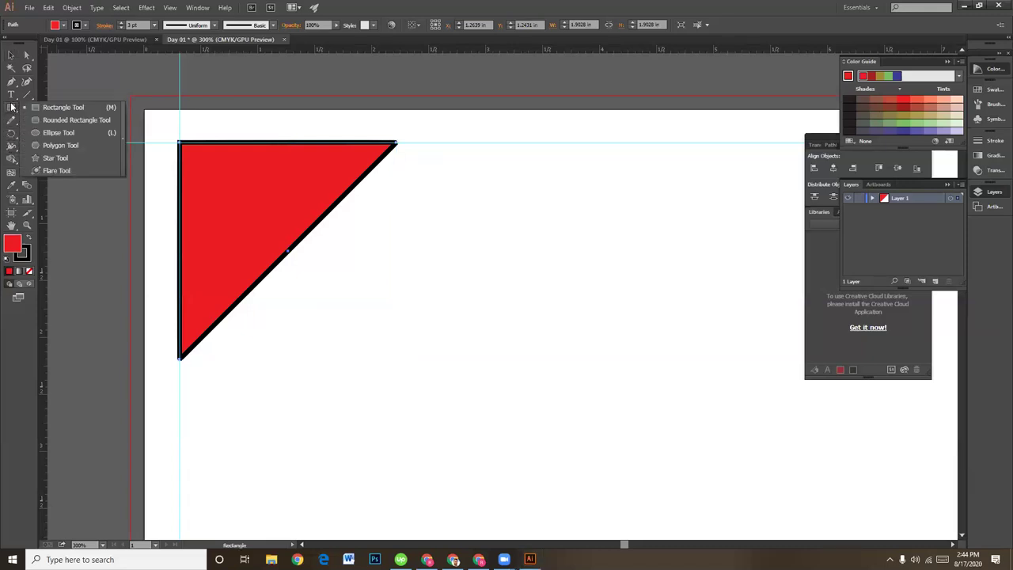
pyautogui.click(38, 109)
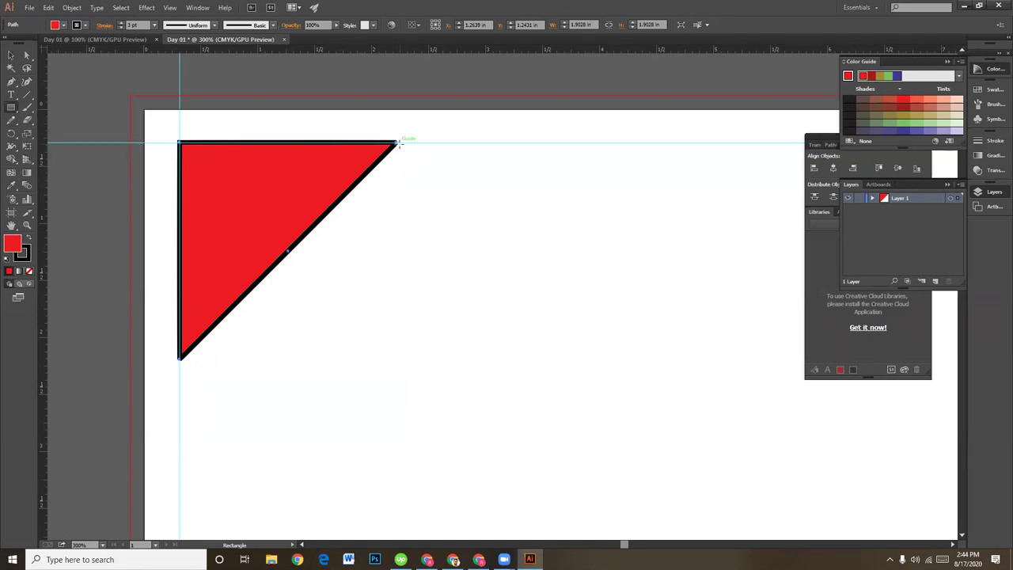
pyautogui.moveTo(404, 142); pyautogui.dragTo(603, 357)
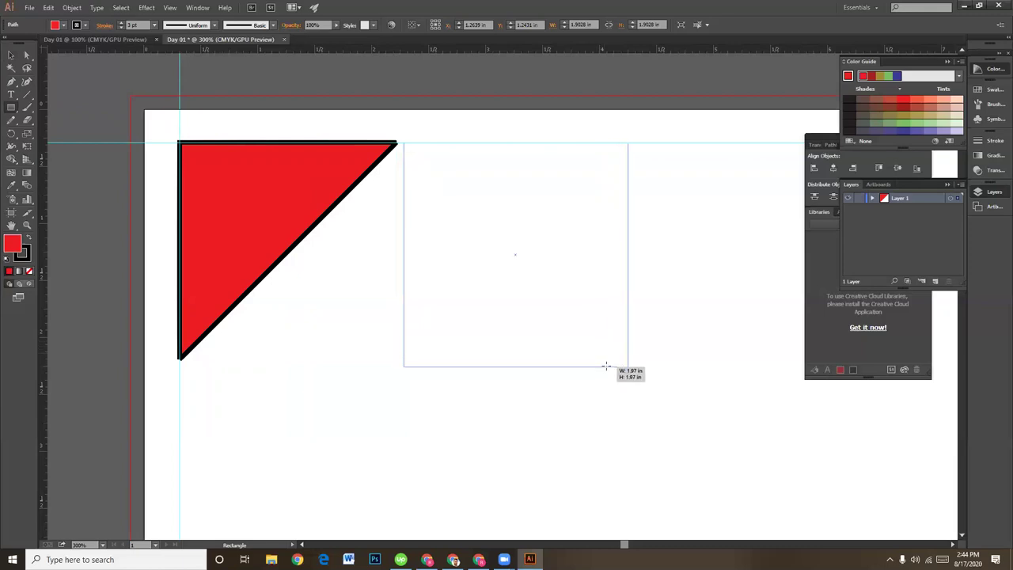
pyautogui.moveTo(603, 358); pyautogui.dragTo(605, 358)
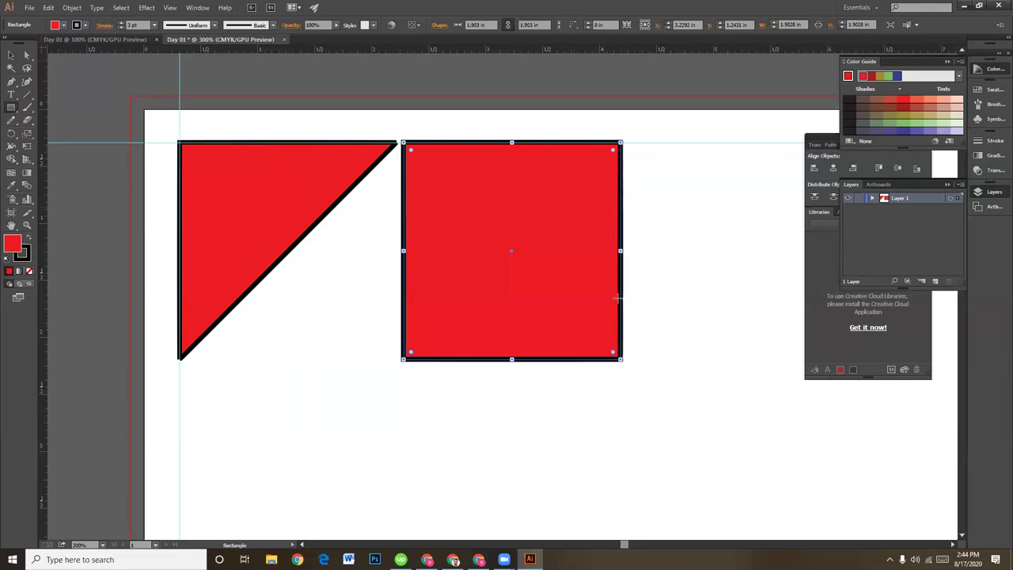
pyautogui.click(10, 56)
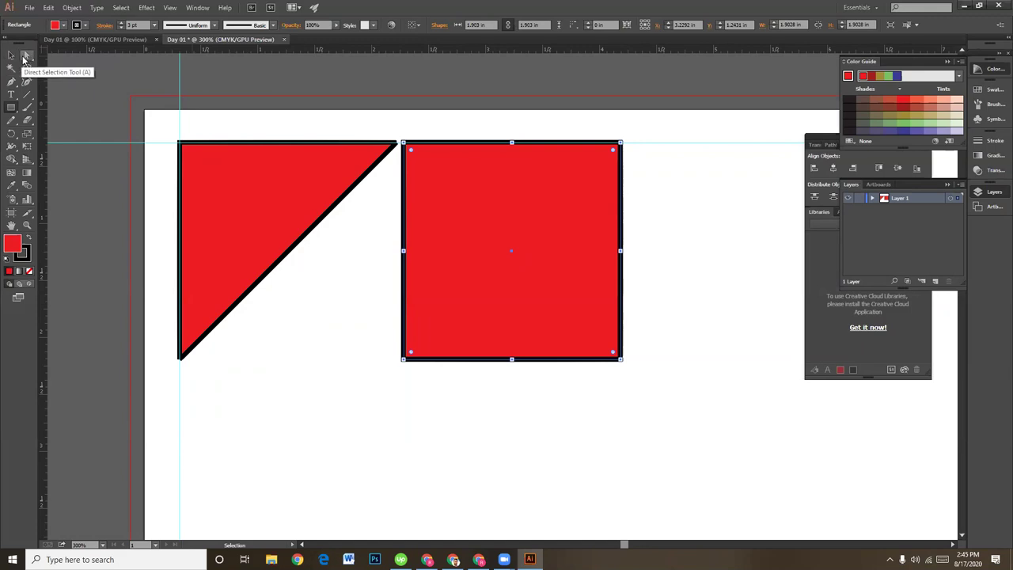
# Using Add Anchor Point, place points mid-way along the square's top and right edges.
pyautogui.click(25, 57)
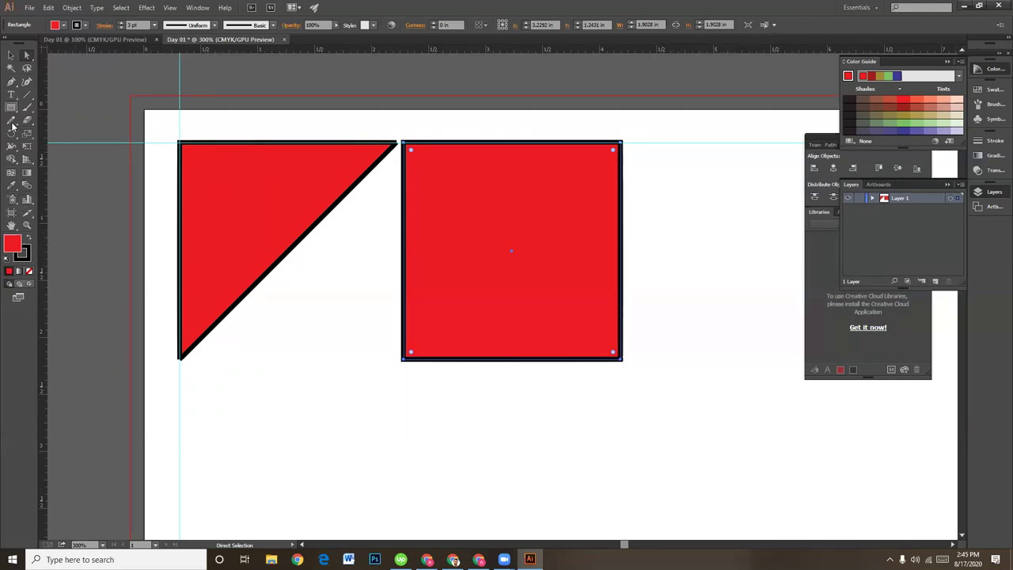
pyautogui.press('+')
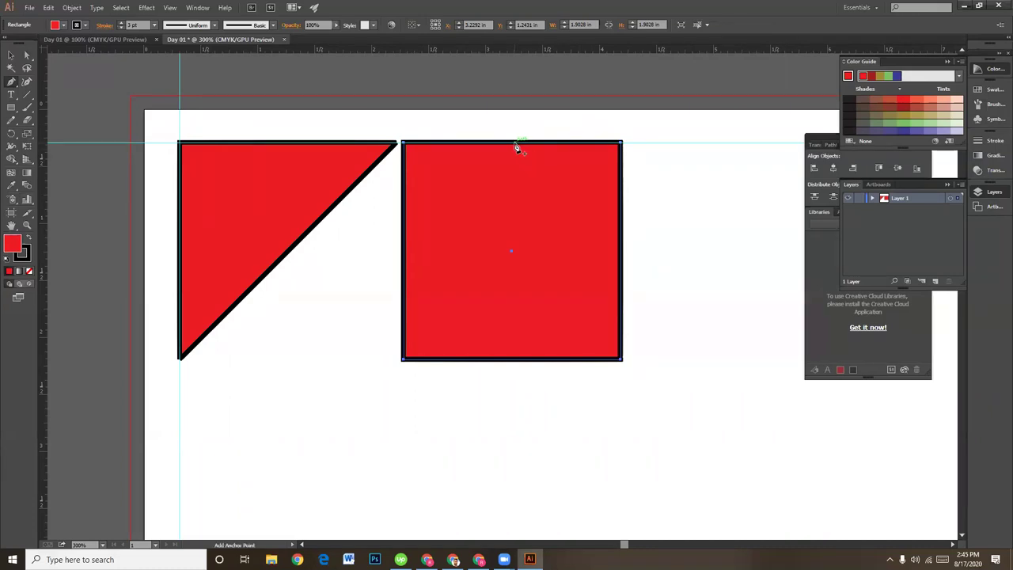
pyautogui.click(512, 144)
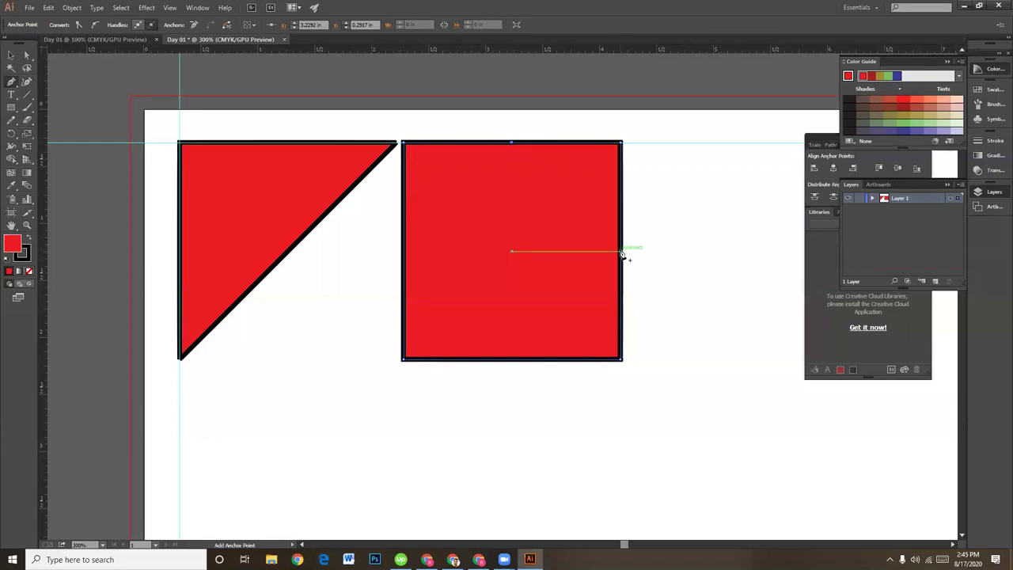
pyautogui.click(622, 251)
pyautogui.click(26, 54)
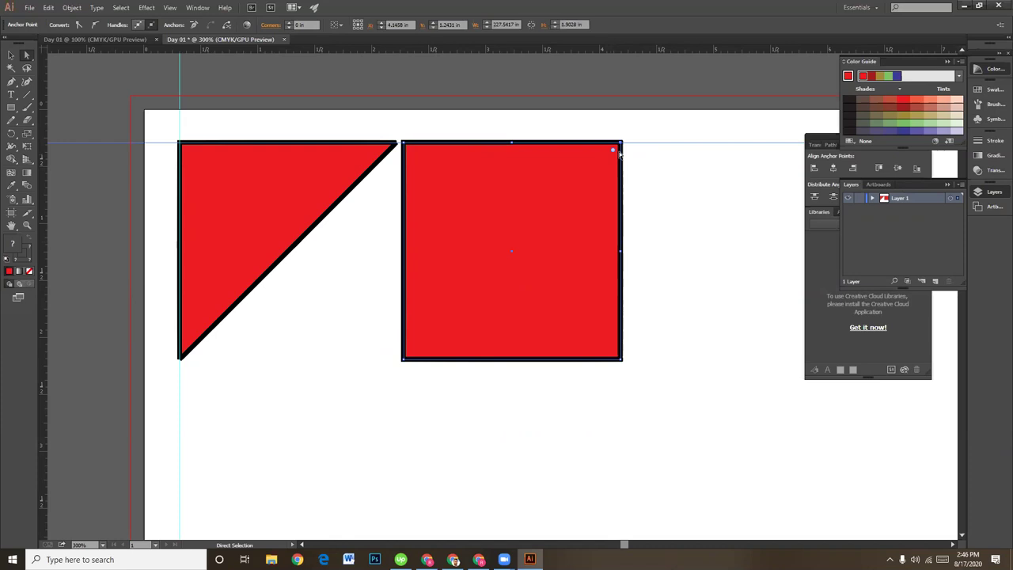
# Deselect the square and undo an accidental move of it.
pyautogui.click(649, 128)
pyautogui.press('v')
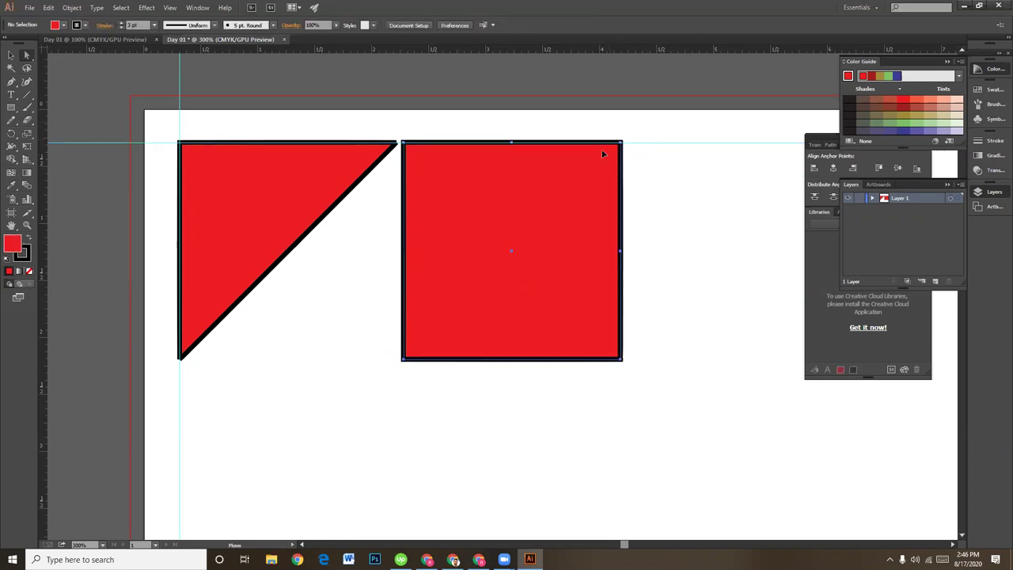
pyautogui.hotkey('ctrl', 'z')
pyautogui.press('a')
pyautogui.hotkey('ctrl', 'z')
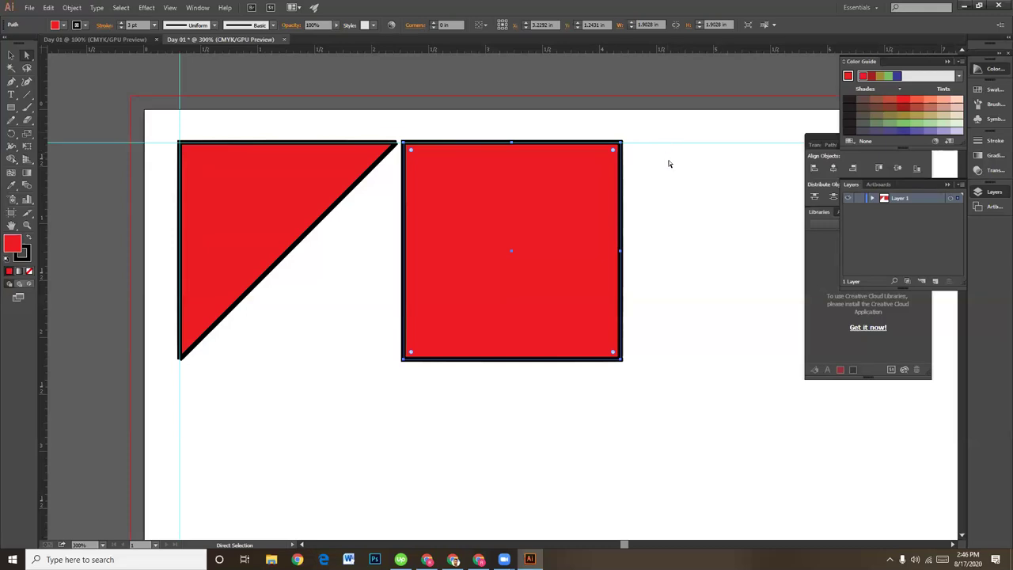
# Lock the guides via the guide's right-click menu.
pyautogui.click(669, 164)
pyautogui.moveTo(667, 129); pyautogui.dragTo(681, 160)
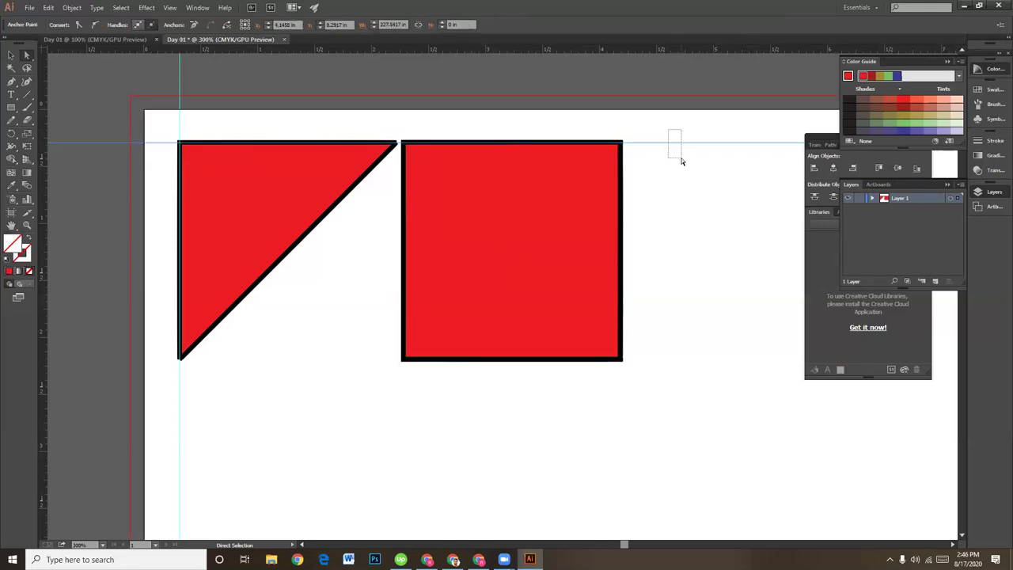
pyautogui.rightClick(679, 144)
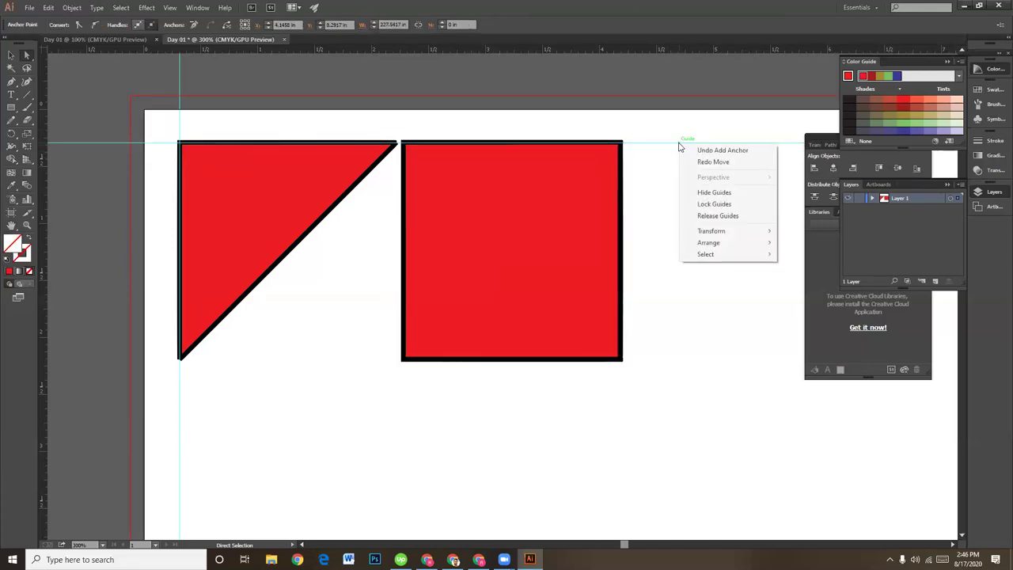
pyautogui.click(723, 206)
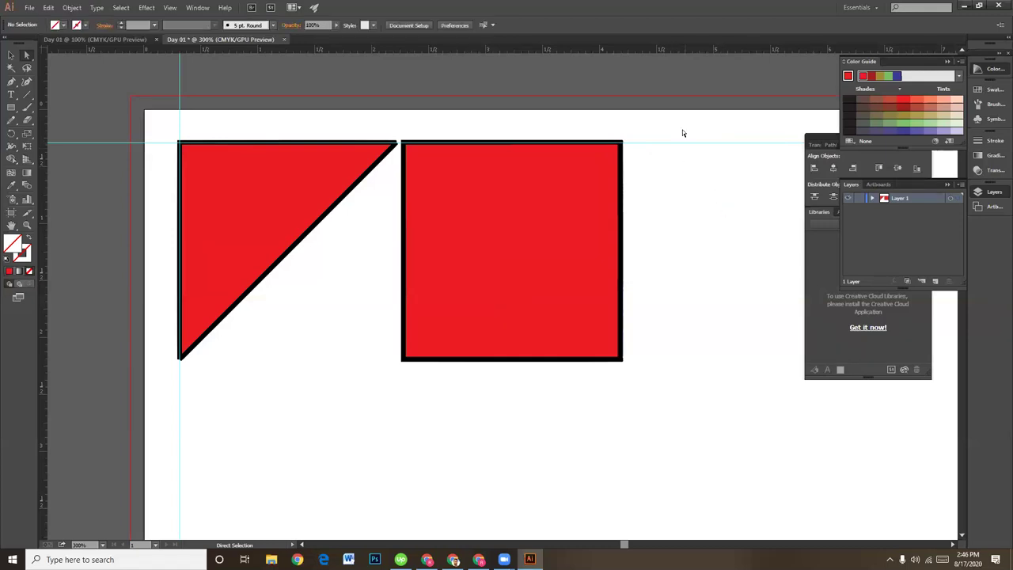
# Delete the square's top-right anchor and Pen-join the midpoints into a closed diagonal cut.
pyautogui.moveTo(614, 152); pyautogui.dragTo(605, 156)
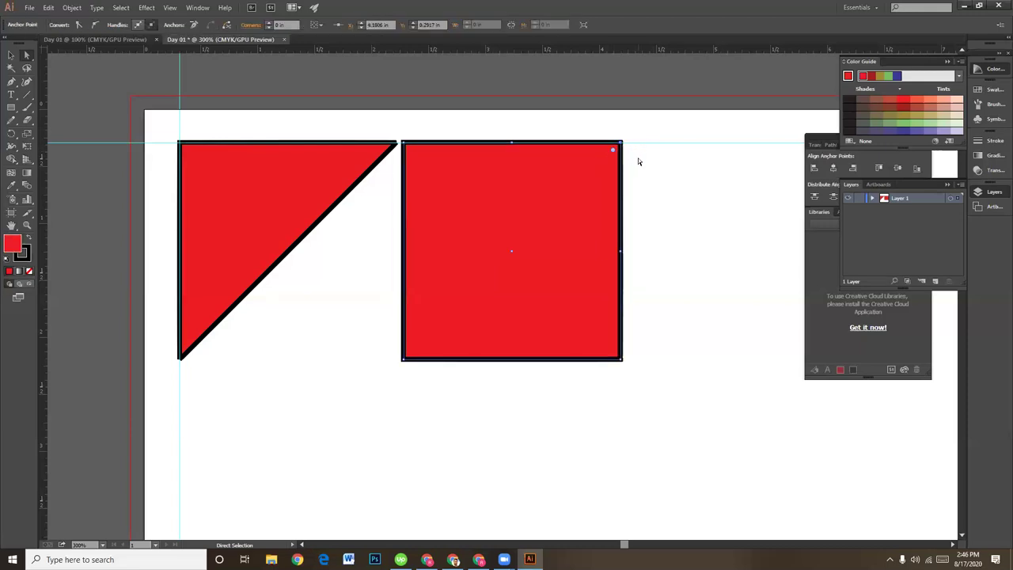
pyautogui.press('Delete')
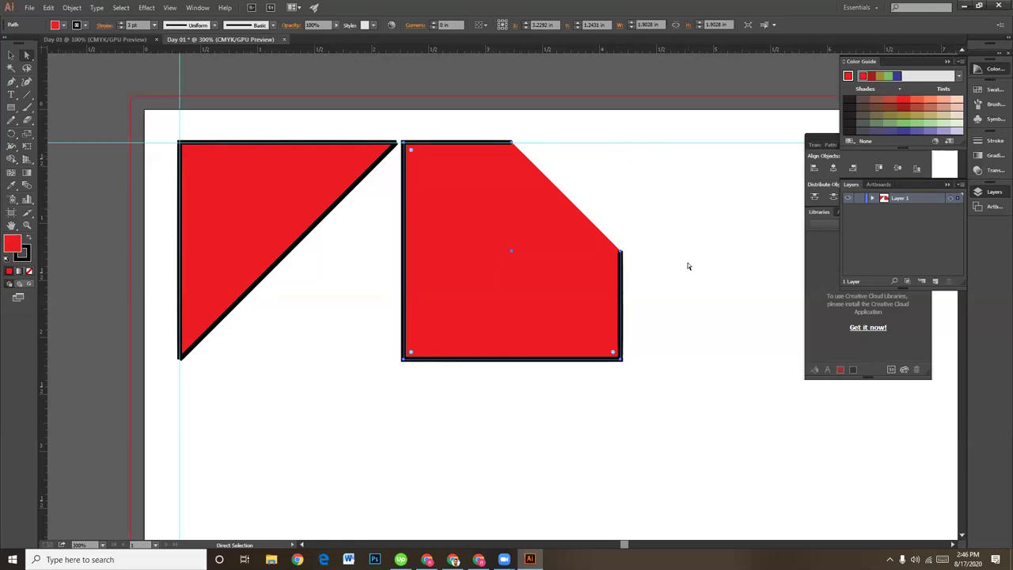
pyautogui.press('p')
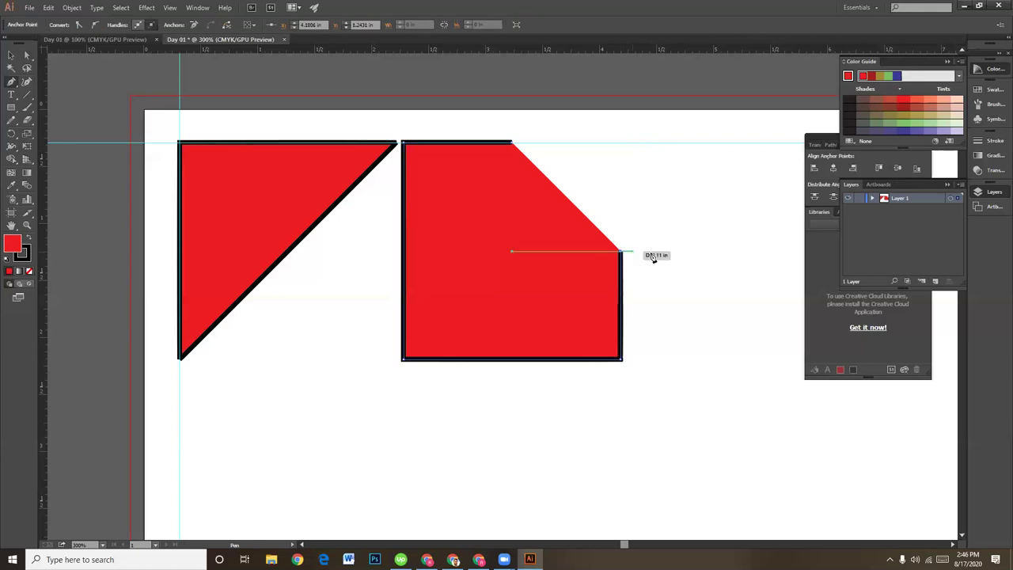
pyautogui.click(512, 143)
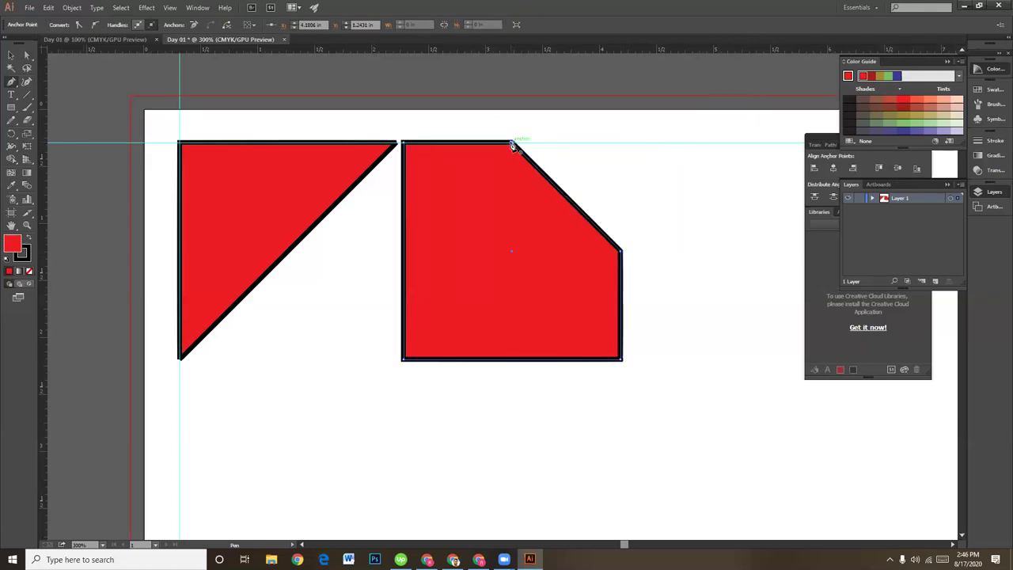
pyautogui.click(11, 56)
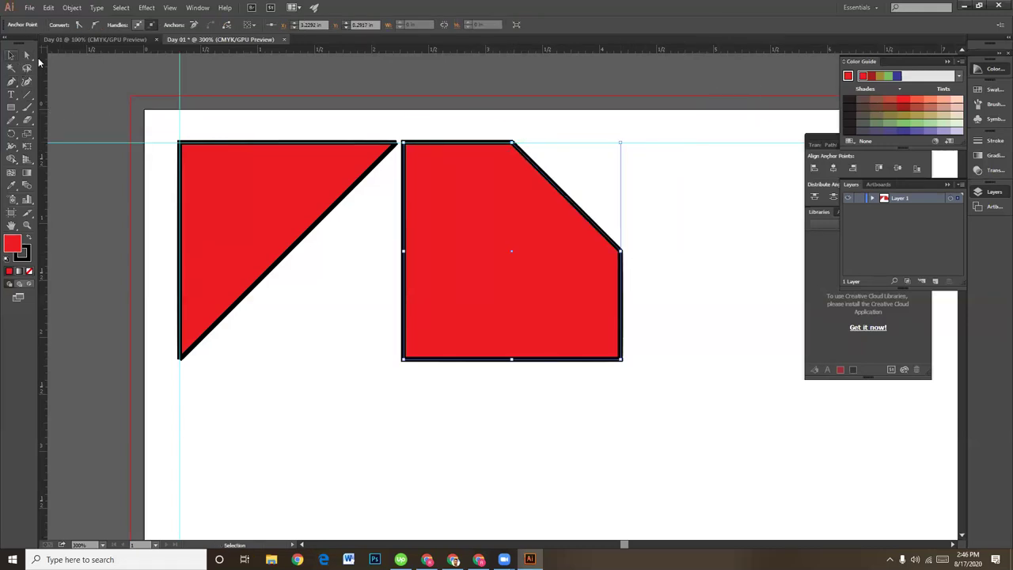
pyautogui.click(681, 283)
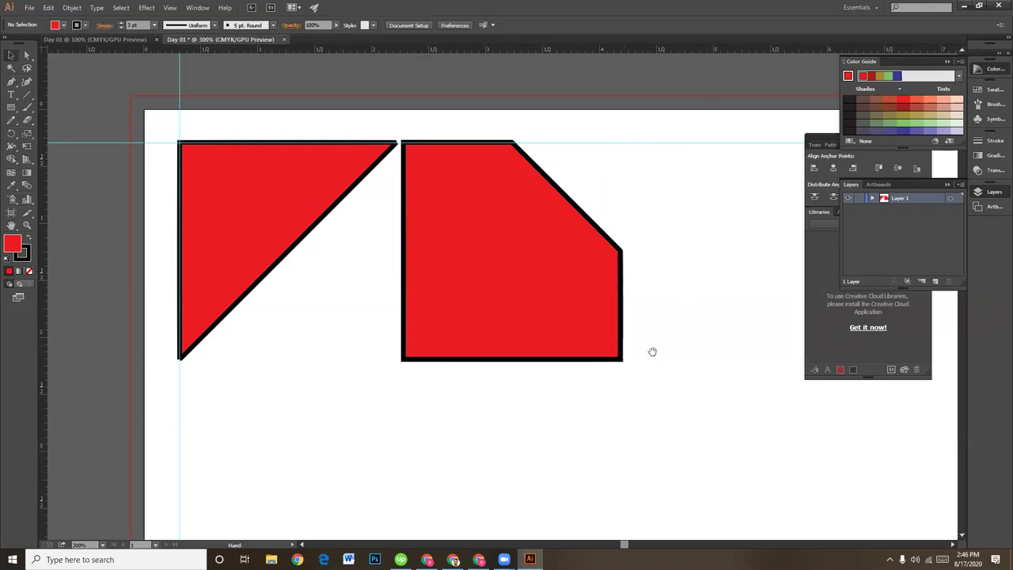
# Try several olive swatches and settle on a light green fill for the cut-corner shape.
pyautogui.click(537, 293)
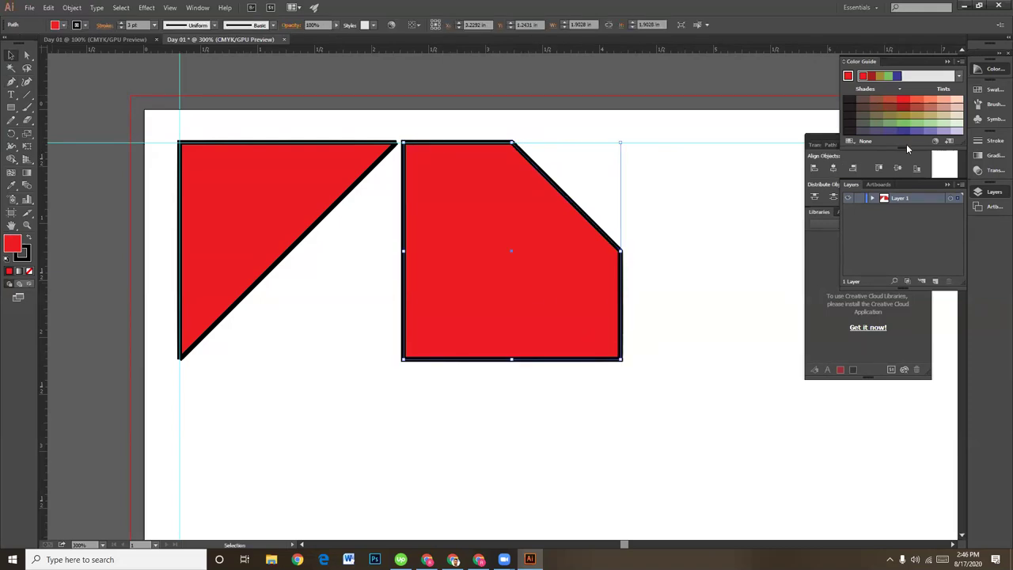
pyautogui.click(902, 116)
pyautogui.click(889, 116)
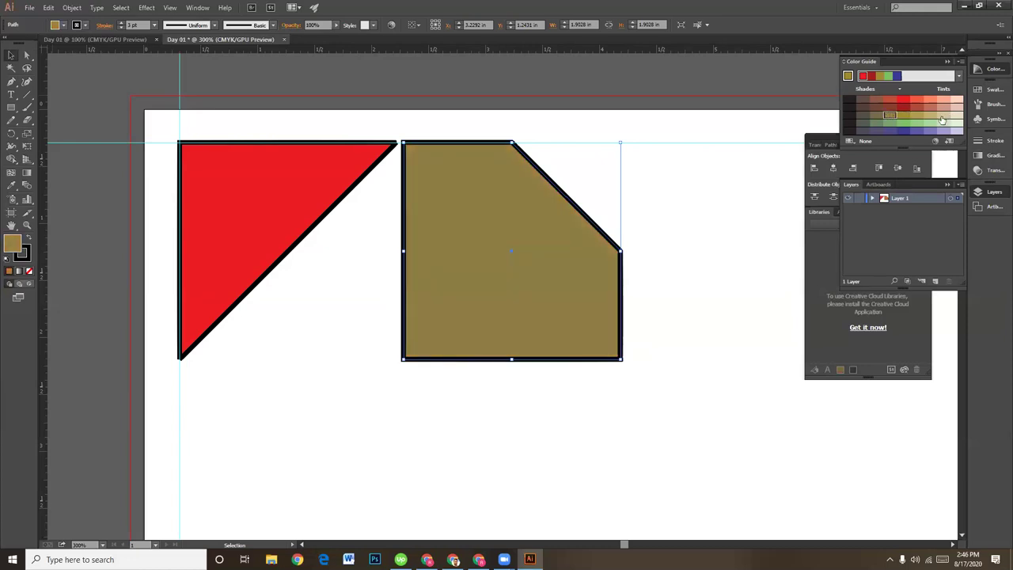
pyautogui.click(942, 119)
pyautogui.click(926, 124)
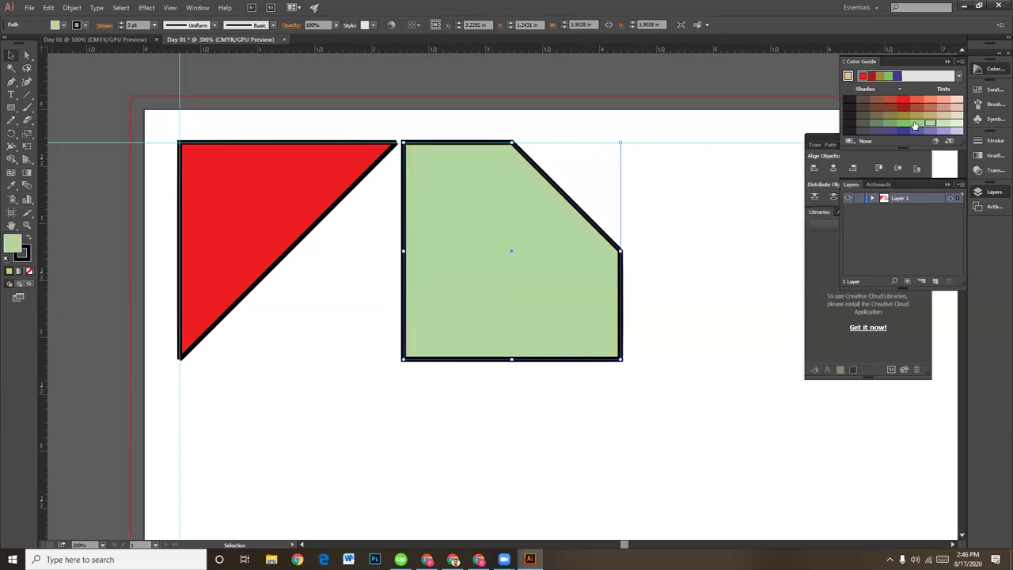
# Make the shape's outline green from the Color panel spectrum.
pyautogui.click(23, 257)
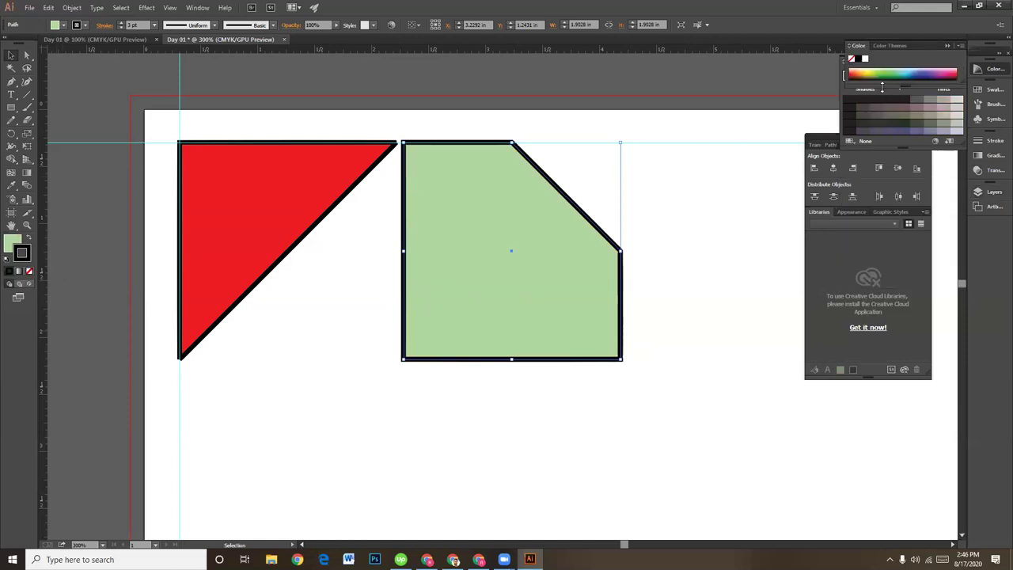
pyautogui.click(867, 72)
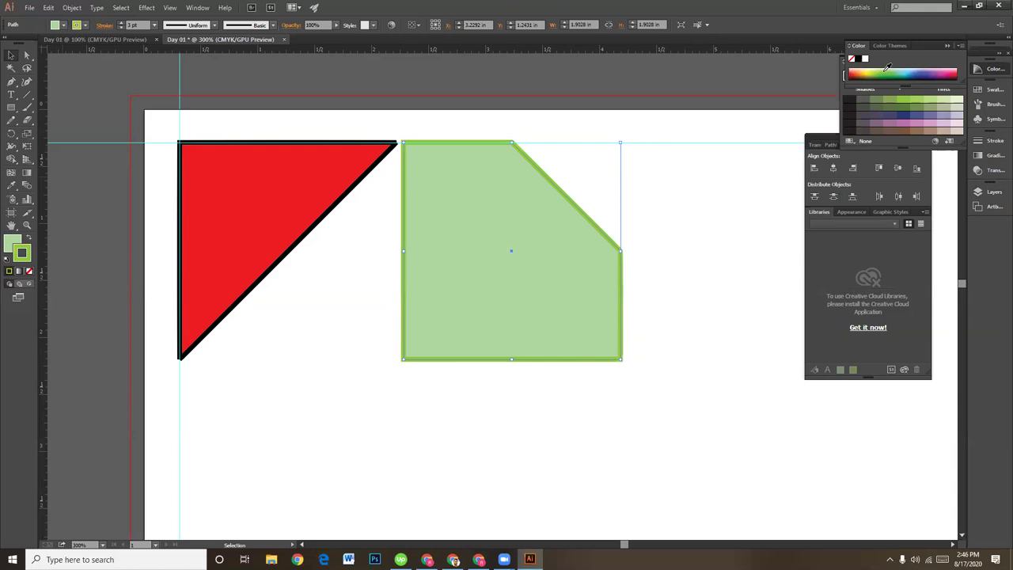
pyautogui.click(687, 328)
pyautogui.click(10, 109)
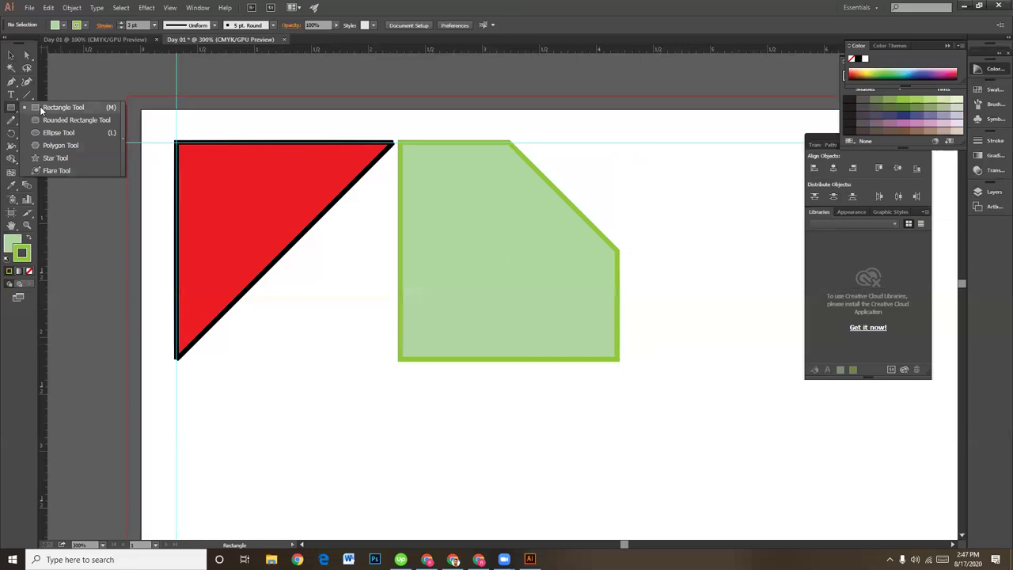
# Zoom out to 200% and draw a new green square right of the cut-corner shape.
pyautogui.click(44, 107)
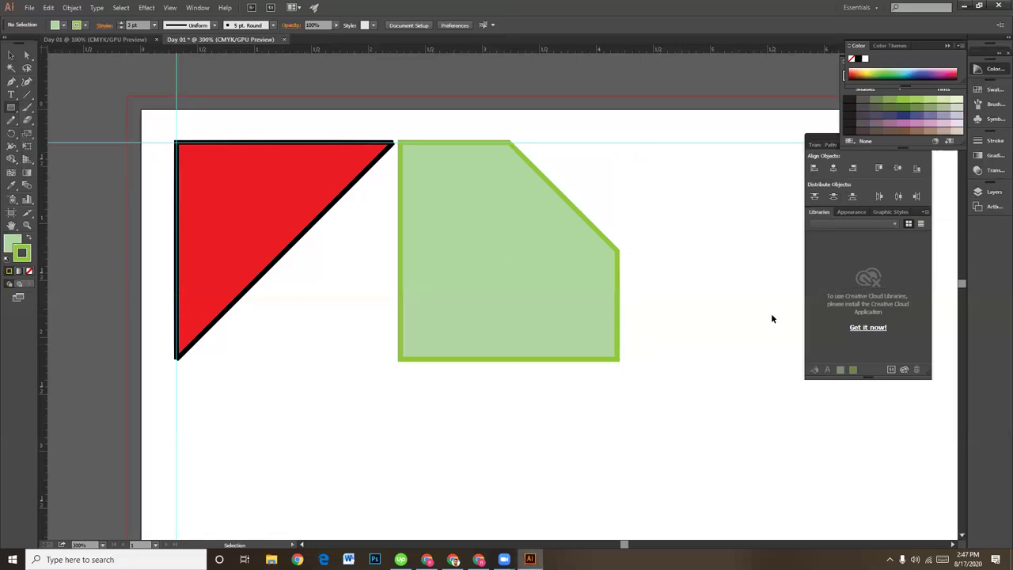
pyautogui.hotkey('ctrl', '-')
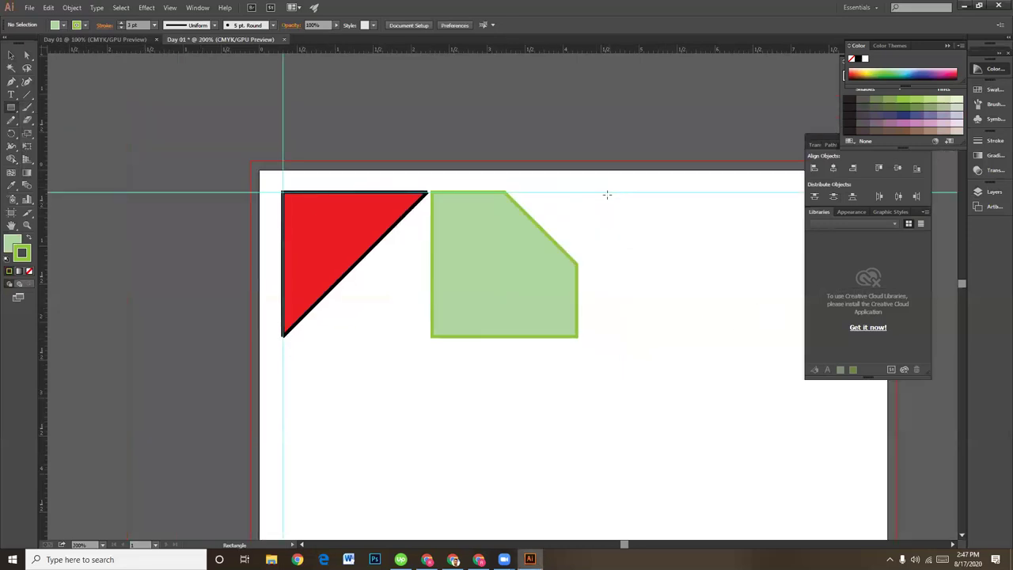
pyautogui.moveTo(606, 193); pyautogui.dragTo(722, 335)
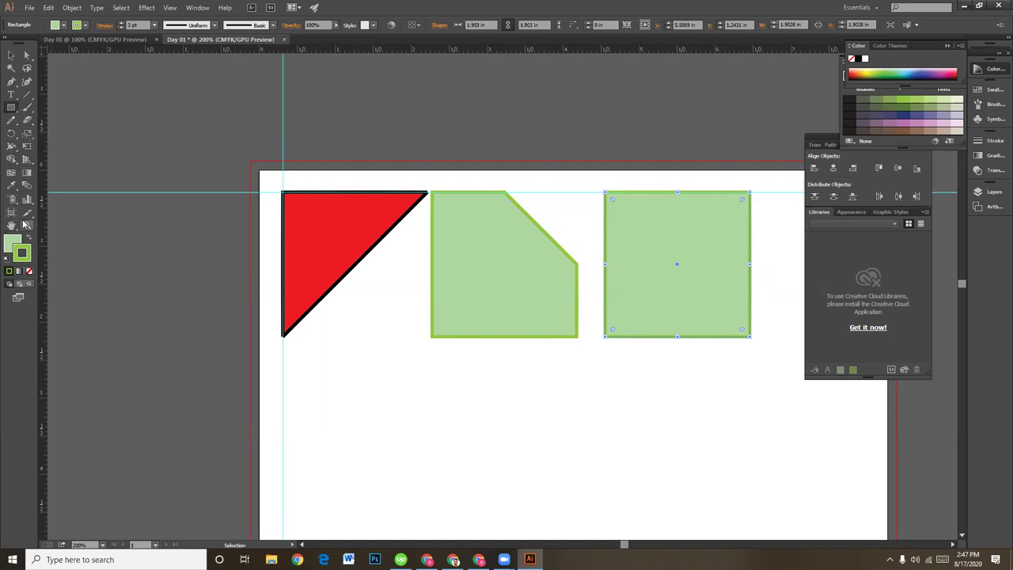
pyautogui.press('p')
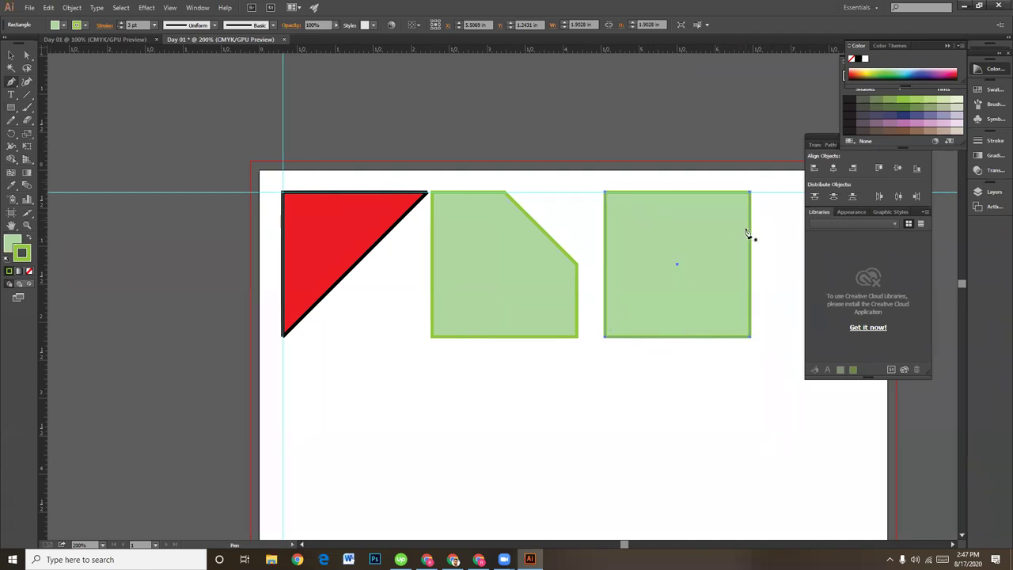
pyautogui.press('v')
pyautogui.press('Delete')
pyautogui.hotkey('ctrl', 'z')
# Add anchor points at the middle of the new square's right and top edges.
pyautogui.click(26, 54)
pyautogui.moveTo(766, 184); pyautogui.dragTo(739, 205)
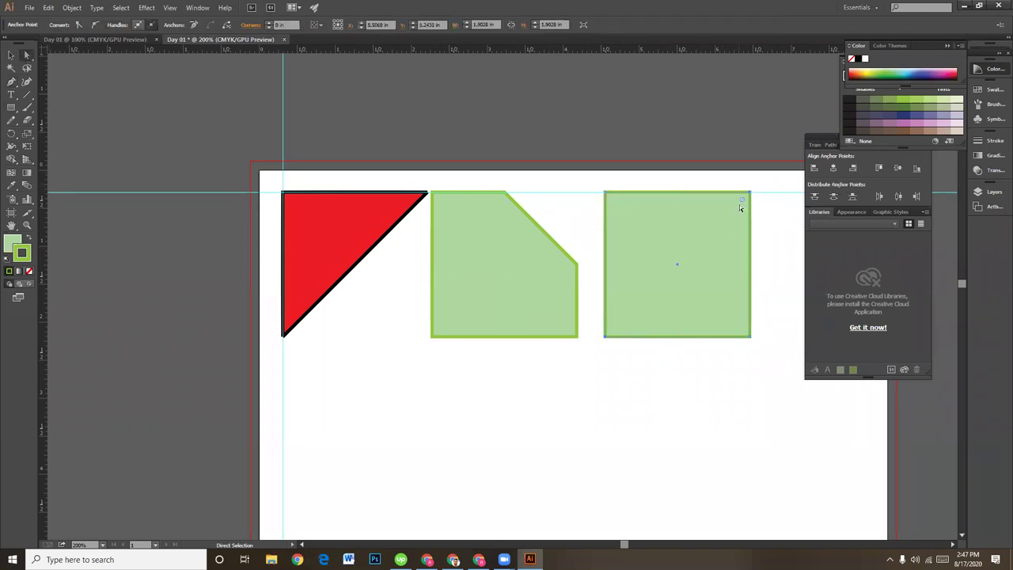
pyautogui.press('Delete')
pyautogui.hotkey('ctrl', 'z')
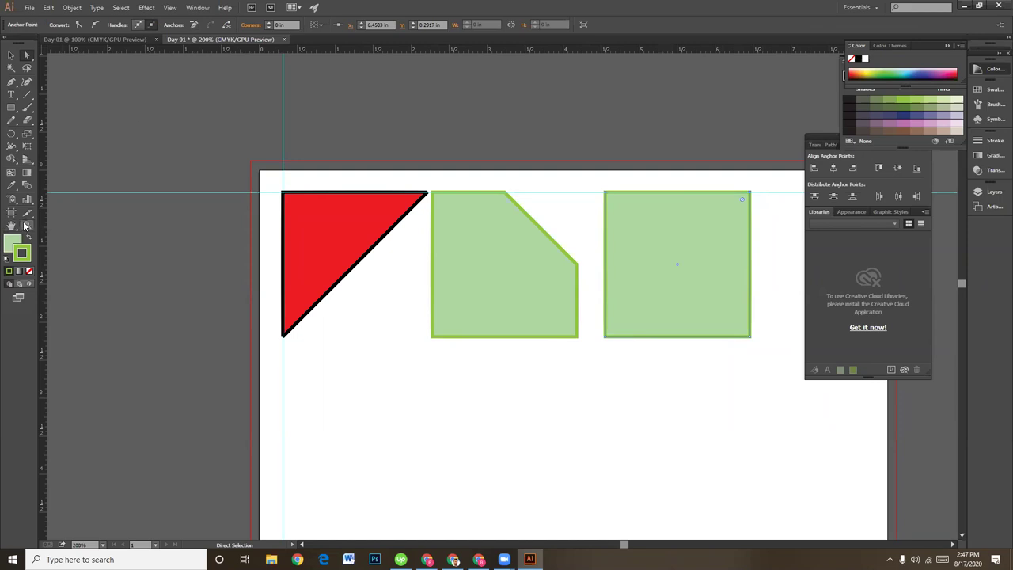
pyautogui.press('p')
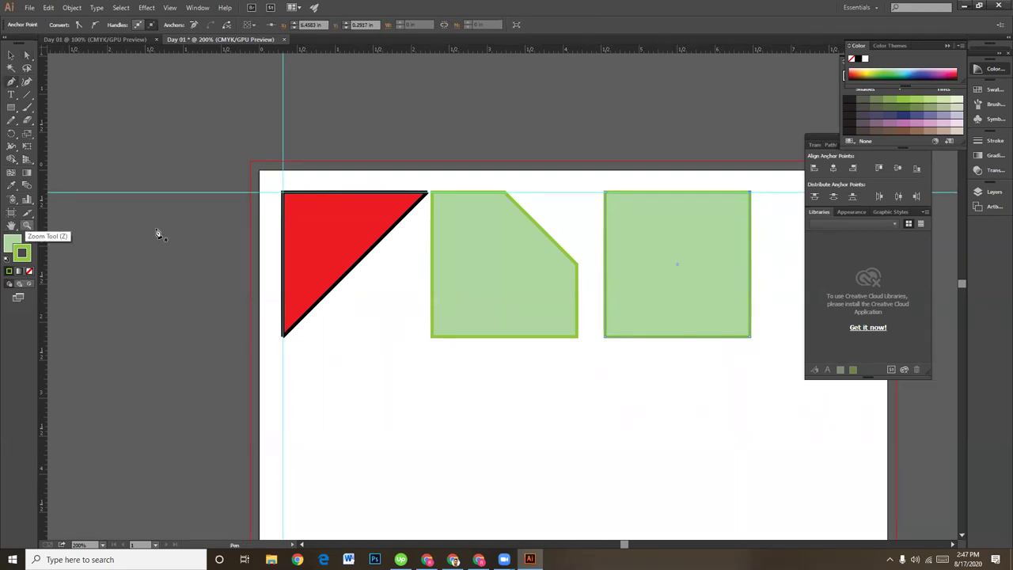
pyautogui.click(750, 267)
pyautogui.click(677, 192)
# Delete the top-right corner and Pen-close the path through the centre, forming an L-shape.
pyautogui.press('a')
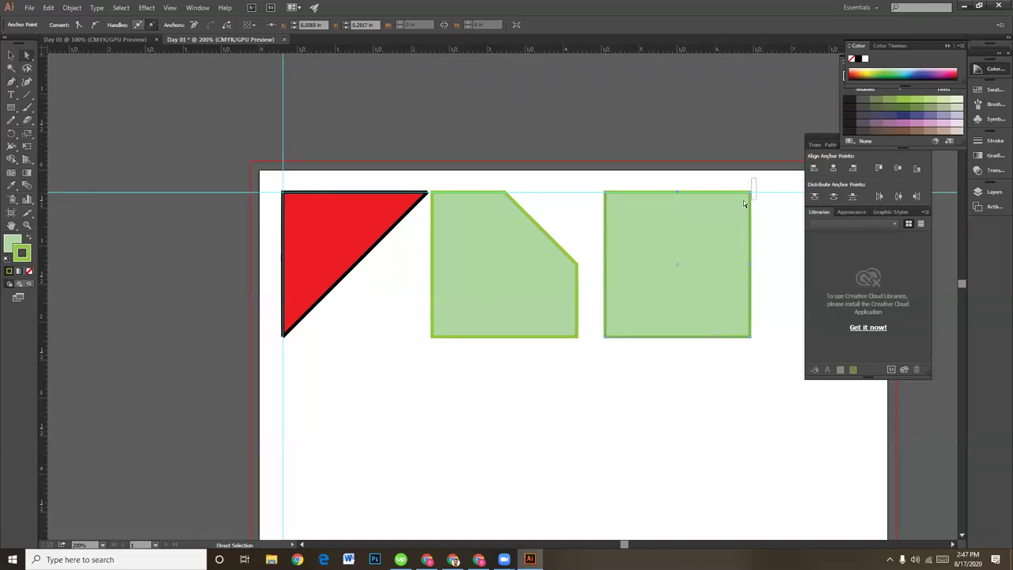
pyautogui.press('Delete')
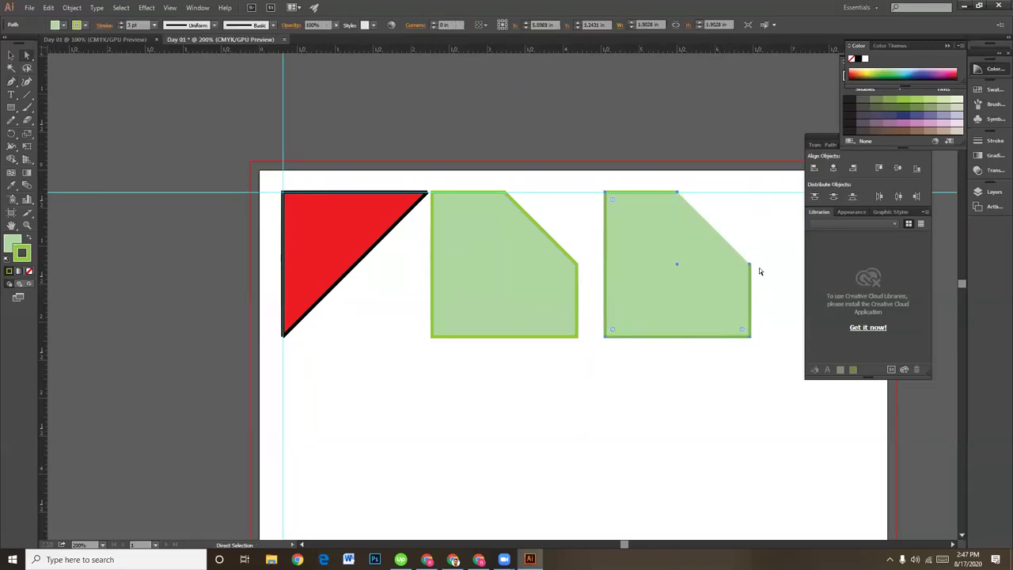
pyautogui.click(750, 265)
pyautogui.press('p')
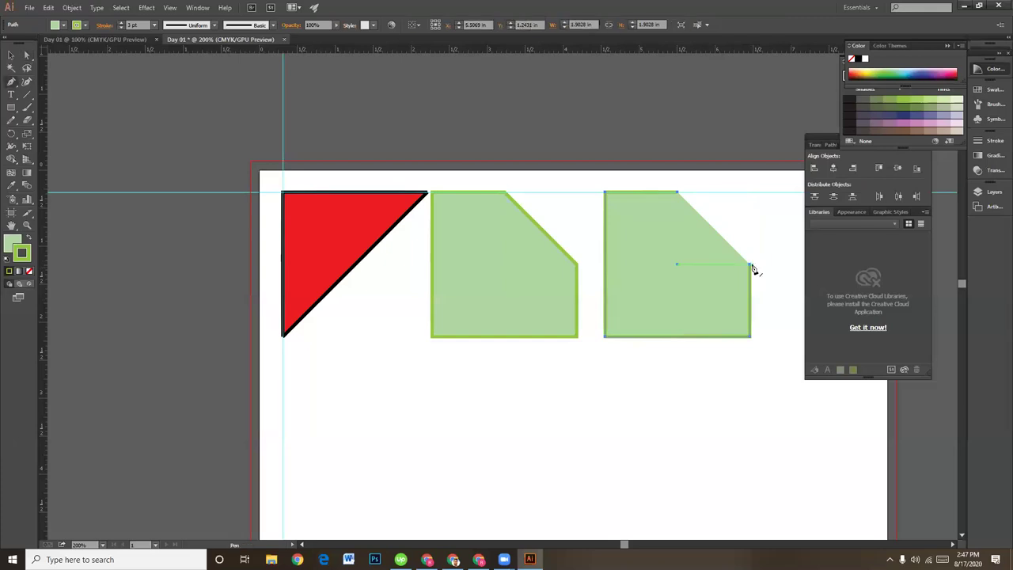
pyautogui.click(747, 266)
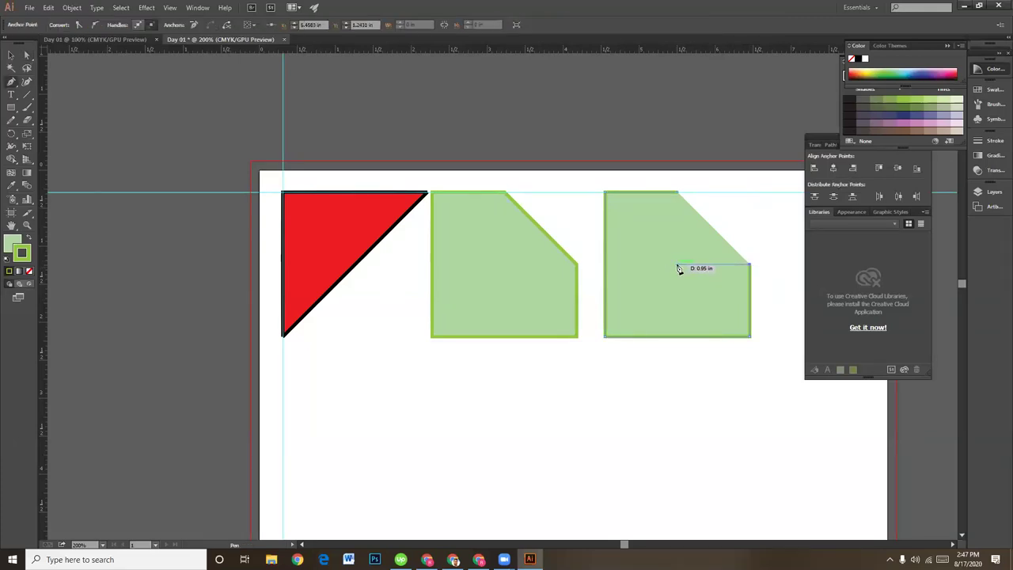
pyautogui.click(677, 267)
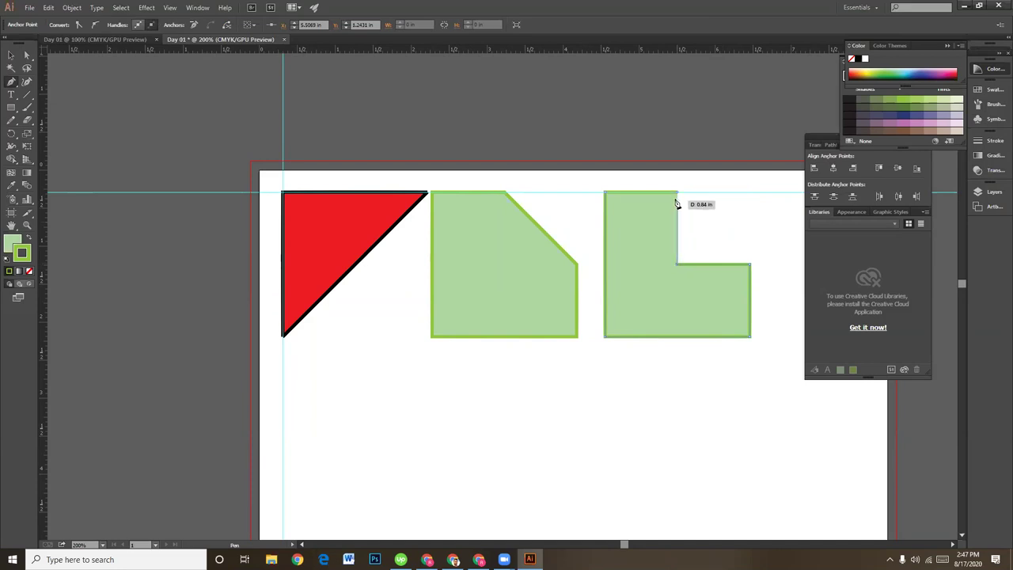
pyautogui.click(676, 193)
pyautogui.click(11, 56)
pyautogui.click(669, 432)
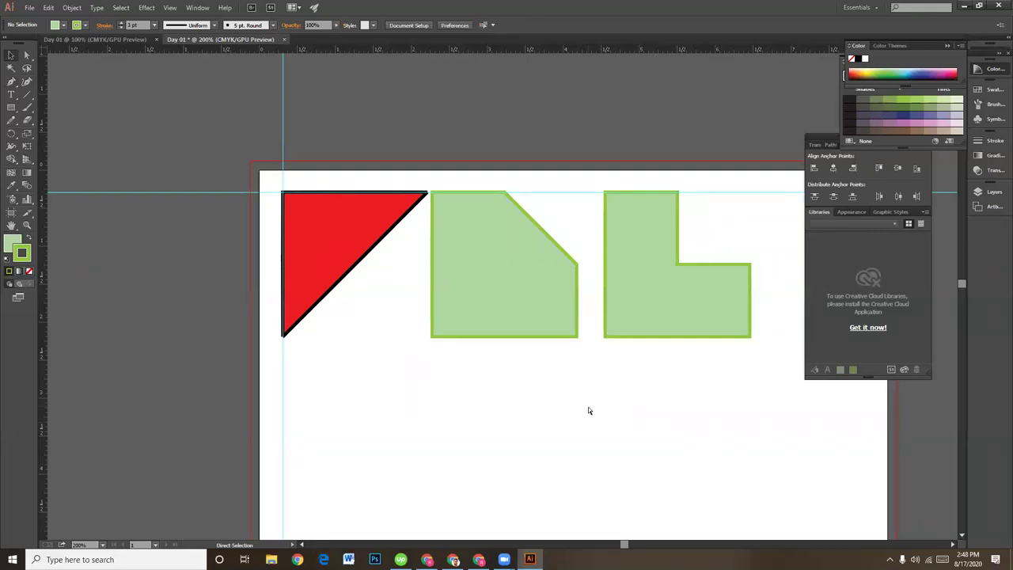
# Zoom and pan to recentre the view on the green shapes.
pyautogui.hotkey('ctrl', '-')
pyautogui.hotkey('ctrl', '+')
pyautogui.moveTo(602, 375); pyautogui.dragTo(499, 373)
pyautogui.hotkey('ctrl', '+')
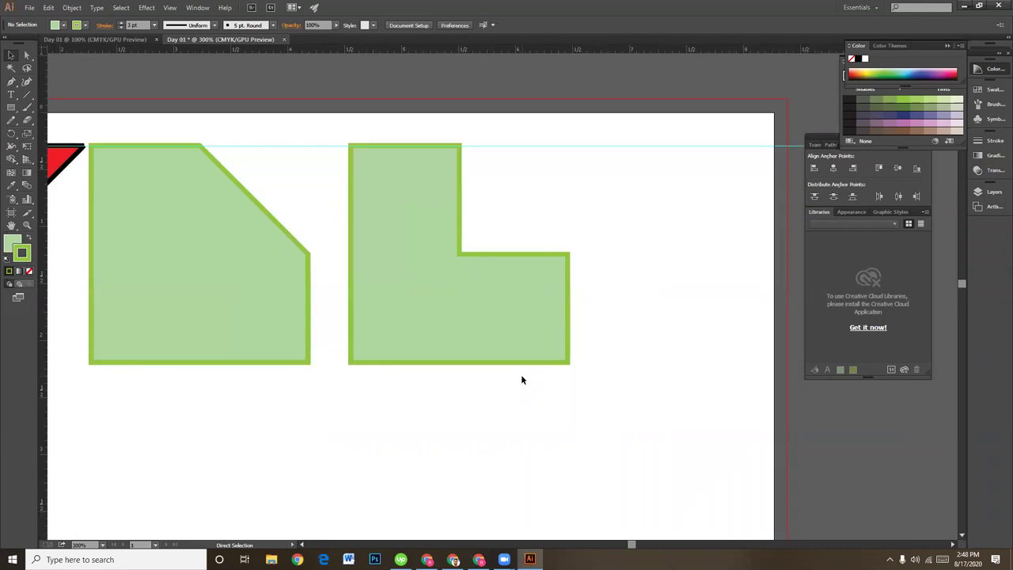
pyautogui.moveTo(547, 403)
pyautogui.mouseDown()
pyautogui.moveTo(528, 429)
pyautogui.moveTo(446, 392)
pyautogui.mouseUp()
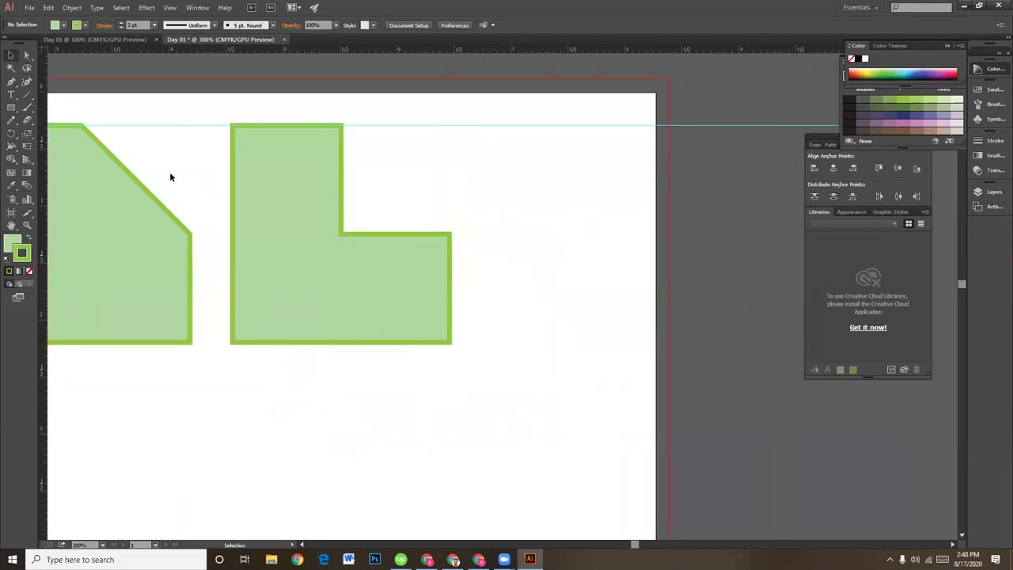
pyautogui.click(10, 109)
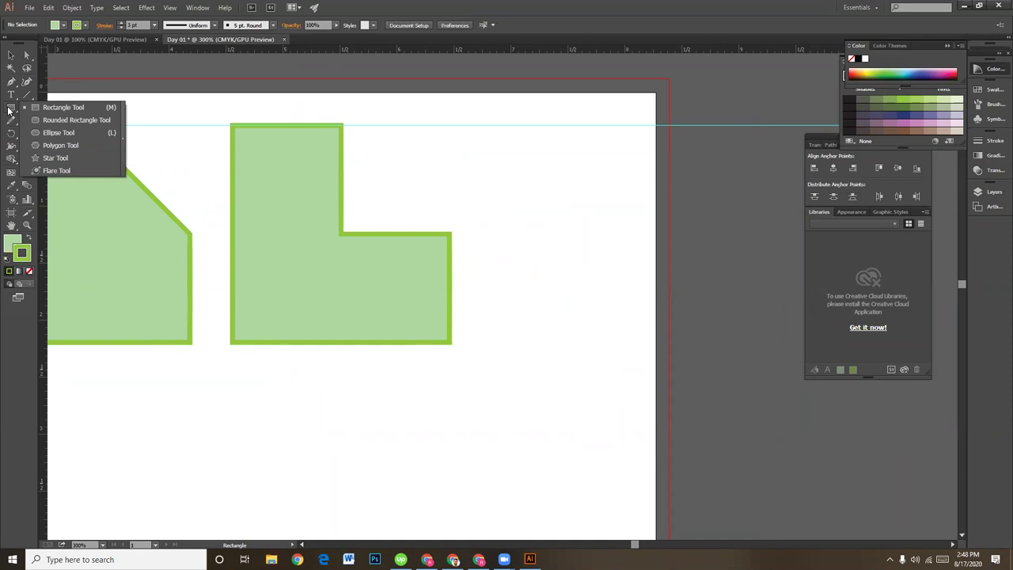
# Draw a rounded rectangle right of the L-shape and delete its rounded top corners.
pyautogui.click(71, 119)
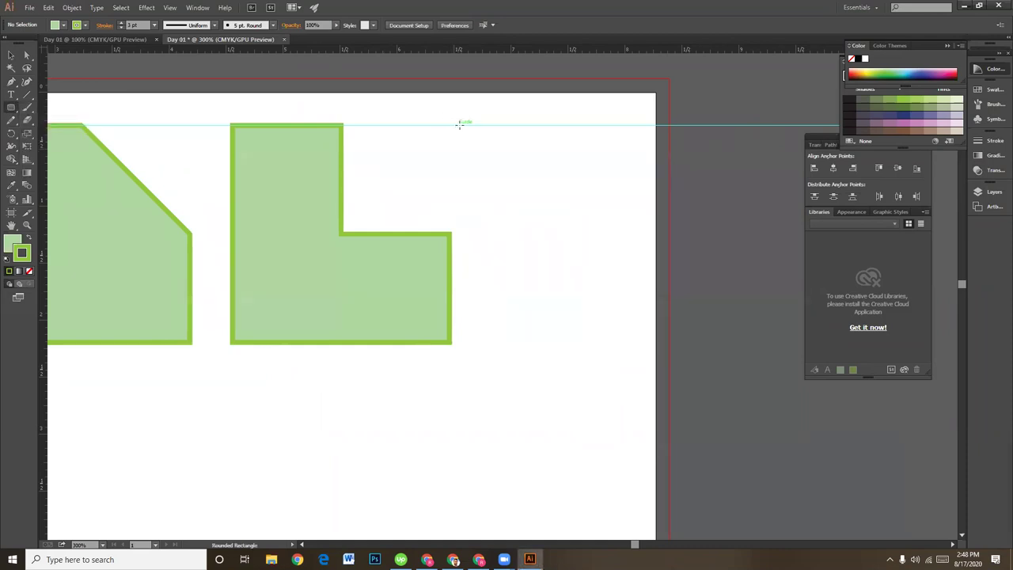
pyautogui.moveTo(462, 125)
pyautogui.mouseDown()
pyautogui.moveTo(593, 342)
pyautogui.moveTo(623, 343)
pyautogui.mouseUp()
pyautogui.click(26, 56)
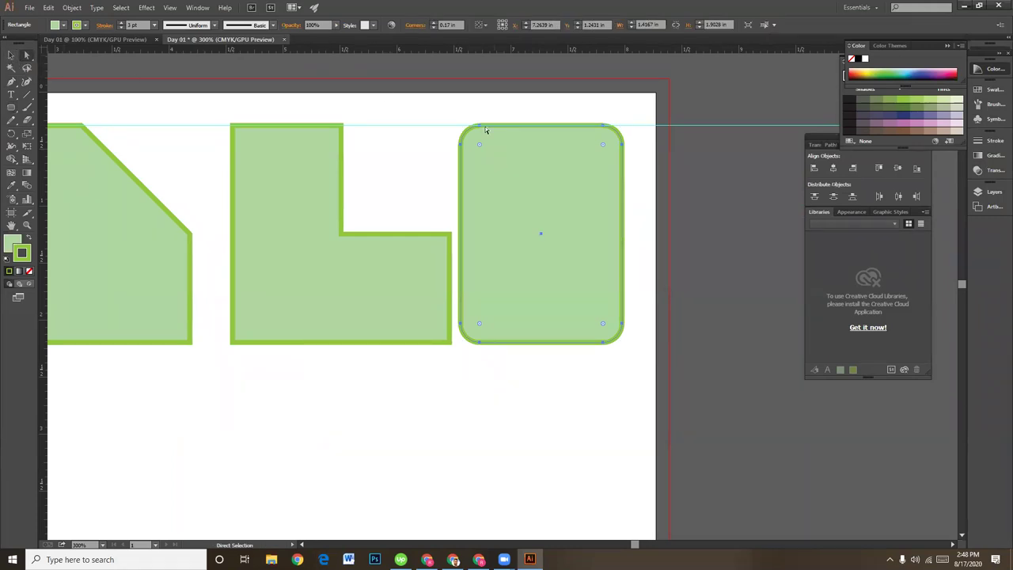
pyautogui.moveTo(467, 116); pyautogui.dragTo(631, 135)
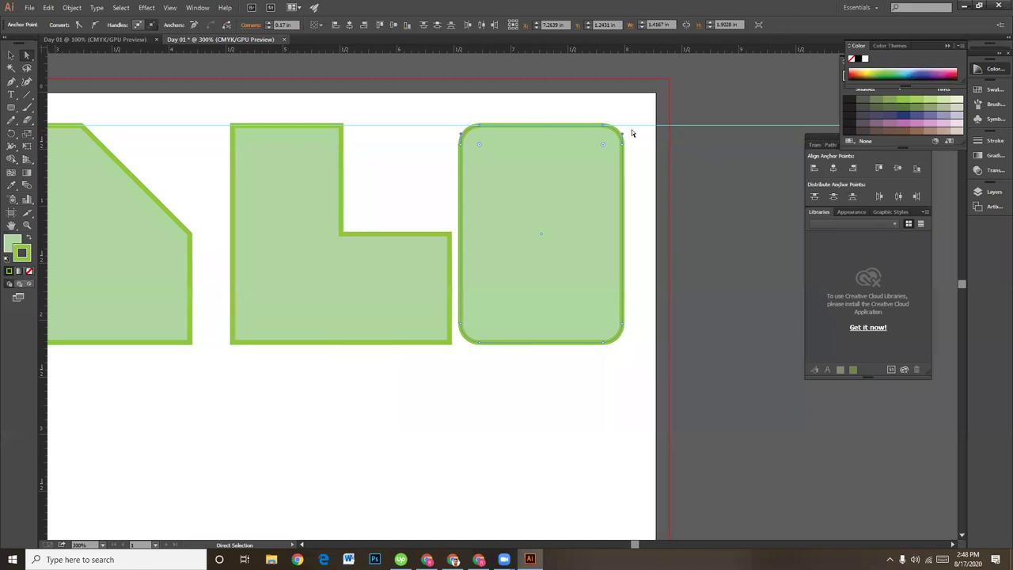
pyautogui.press('Delete')
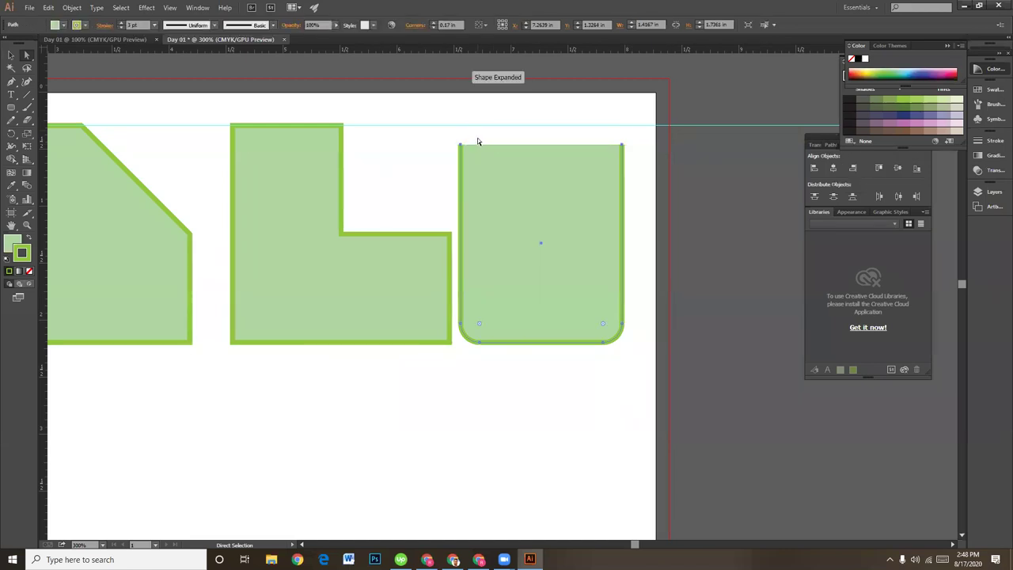
# Pen-close the straight top edge between the open endpoints, then recentre the view.
pyautogui.press('p')
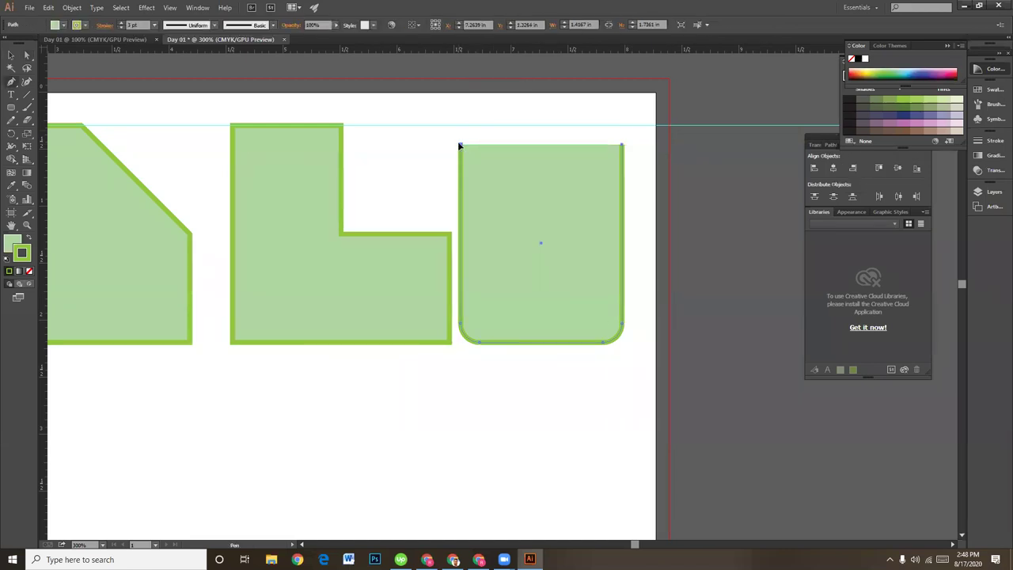
pyautogui.click(460, 146)
pyautogui.click(622, 144)
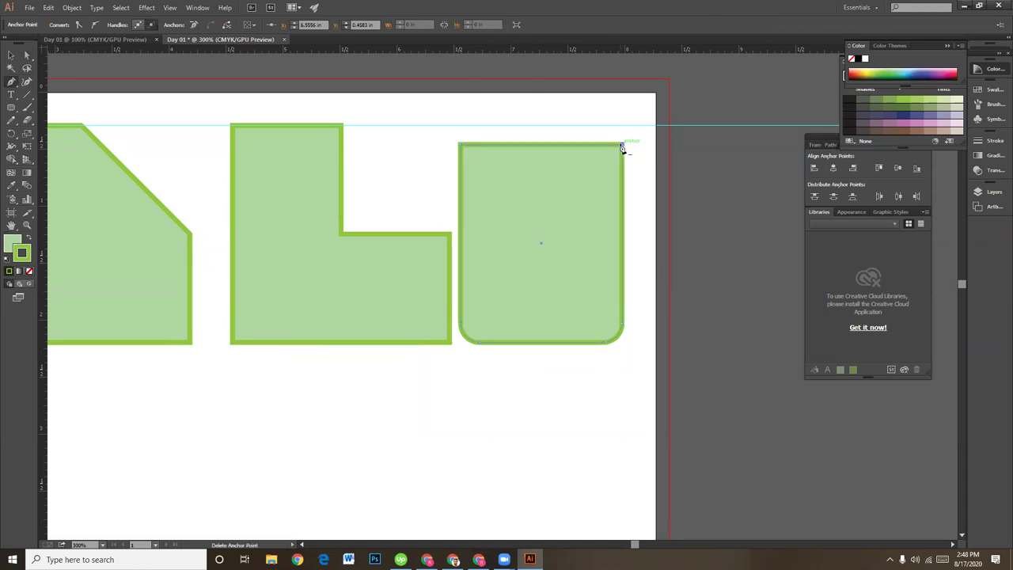
pyautogui.click(11, 56)
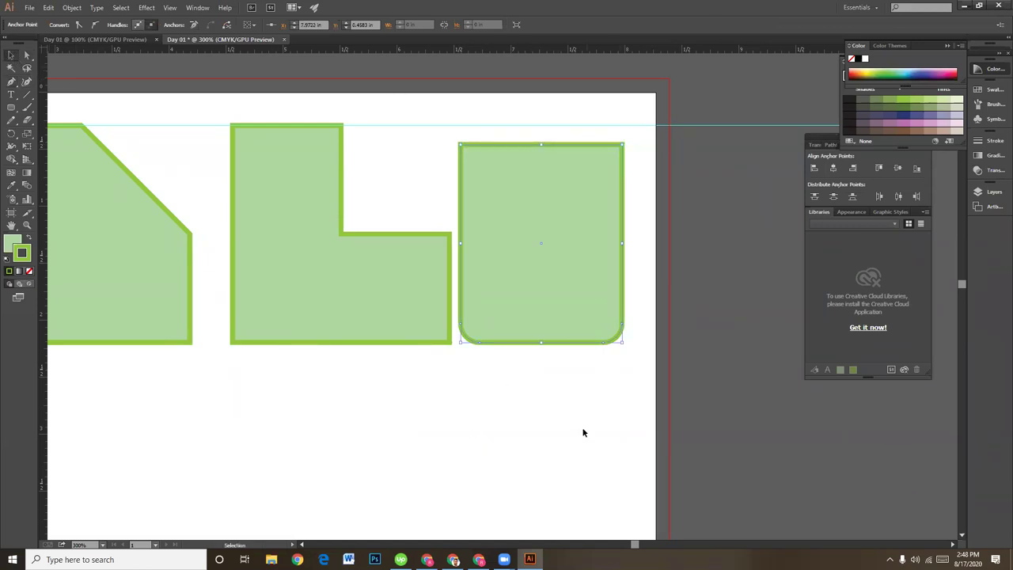
pyautogui.click(526, 402)
pyautogui.moveTo(501, 420); pyautogui.dragTo(516, 402)
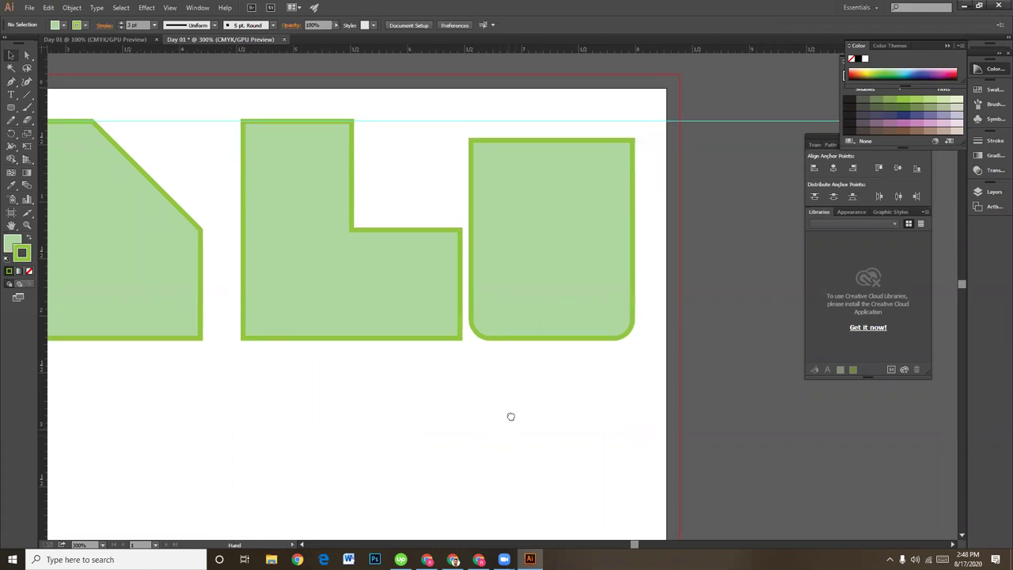
# Distribute the four row shapes evenly by their centres.
pyautogui.hotkey('ctrl', '-')
pyautogui.hotkey('ctrl', '-')
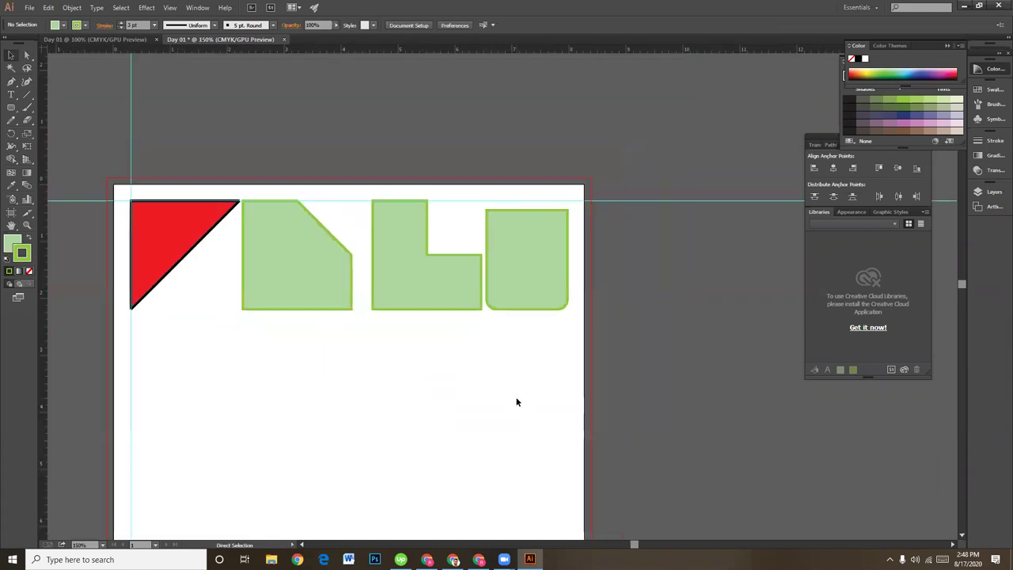
pyautogui.moveTo(515, 345); pyautogui.dragTo(176, 228)
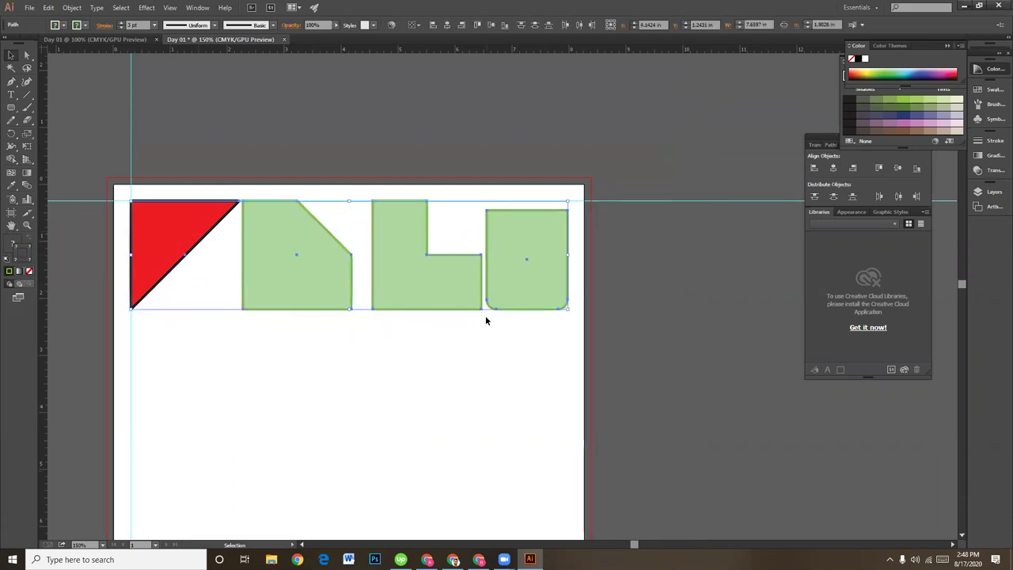
pyautogui.click(899, 196)
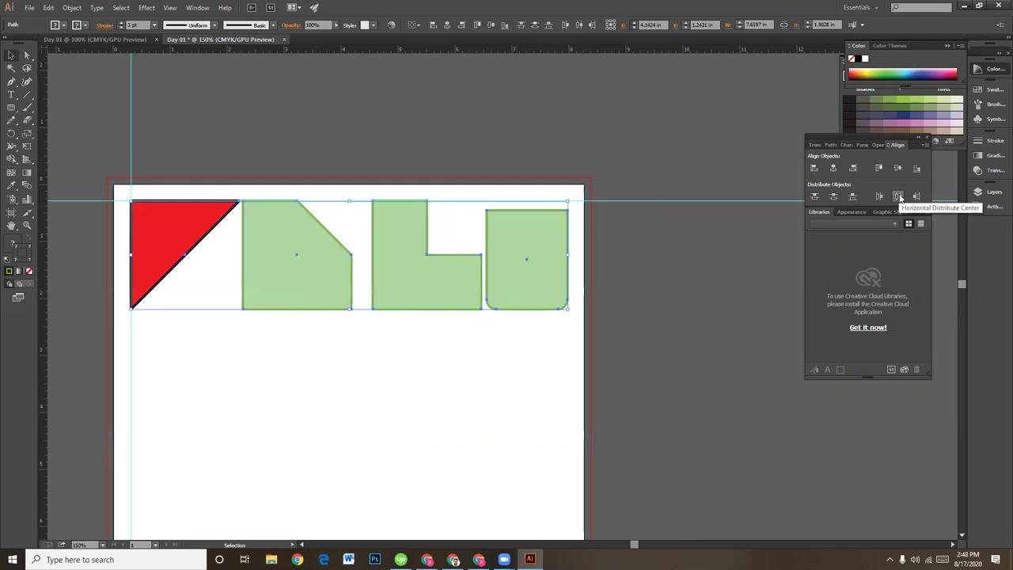
pyautogui.click(377, 399)
# Move the red triangle's fill below the row, away from a stray diagonal line.
pyautogui.moveTo(155, 263); pyautogui.dragTo(242, 384)
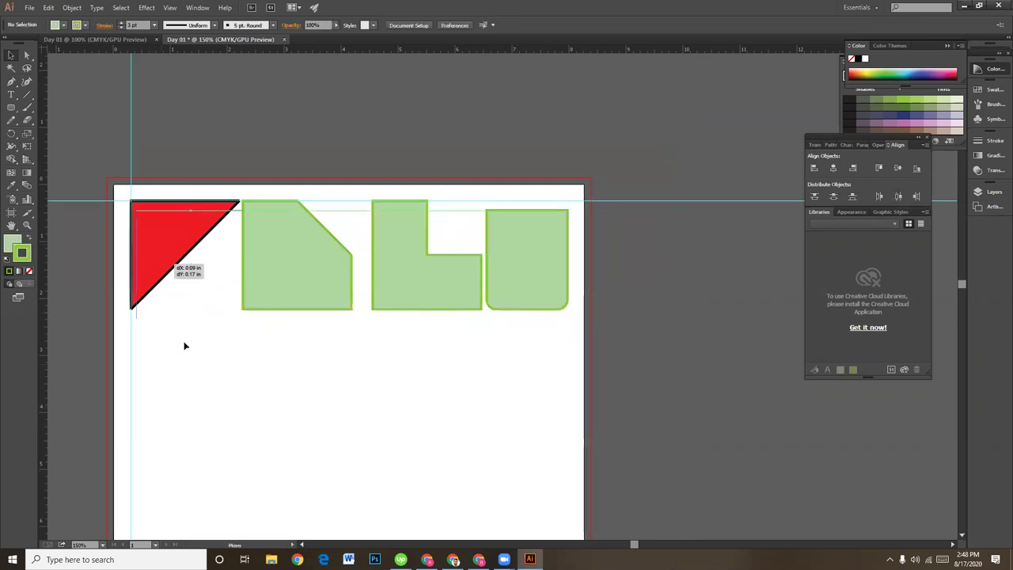
pyautogui.hotkey('ctrl', 'z')
pyautogui.moveTo(168, 233); pyautogui.dragTo(207, 360)
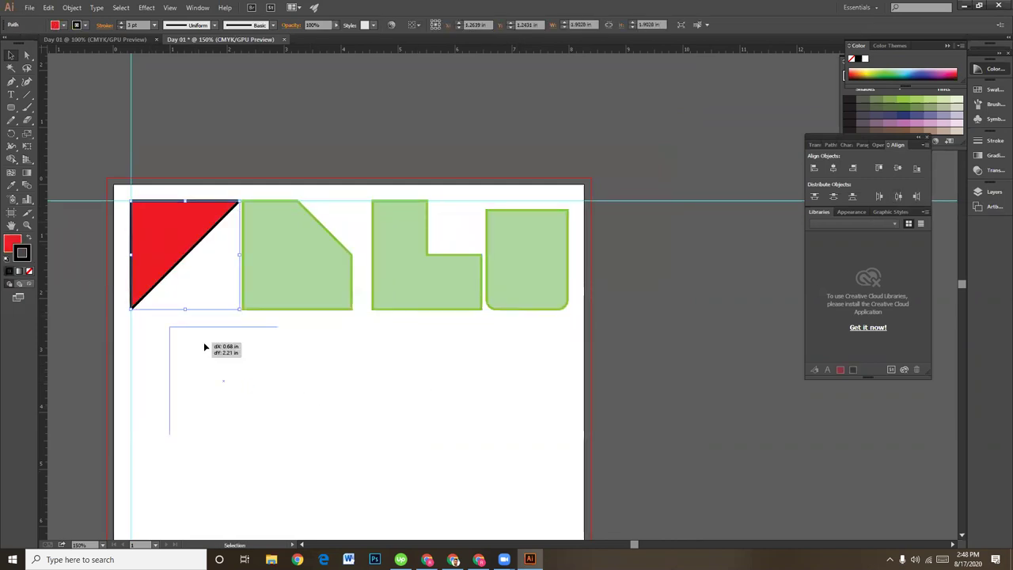
pyautogui.click(426, 368)
pyautogui.hotkey('ctrl', 'z')
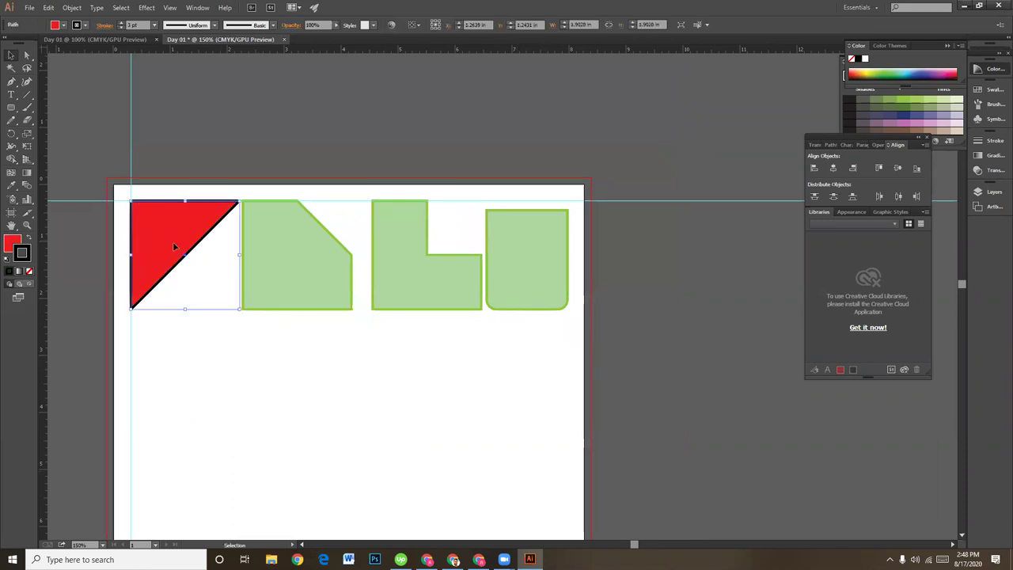
pyautogui.moveTo(172, 242); pyautogui.dragTo(213, 380)
# Delete the stray diagonal line and move the red triangle back to the top-left.
pyautogui.click(196, 246)
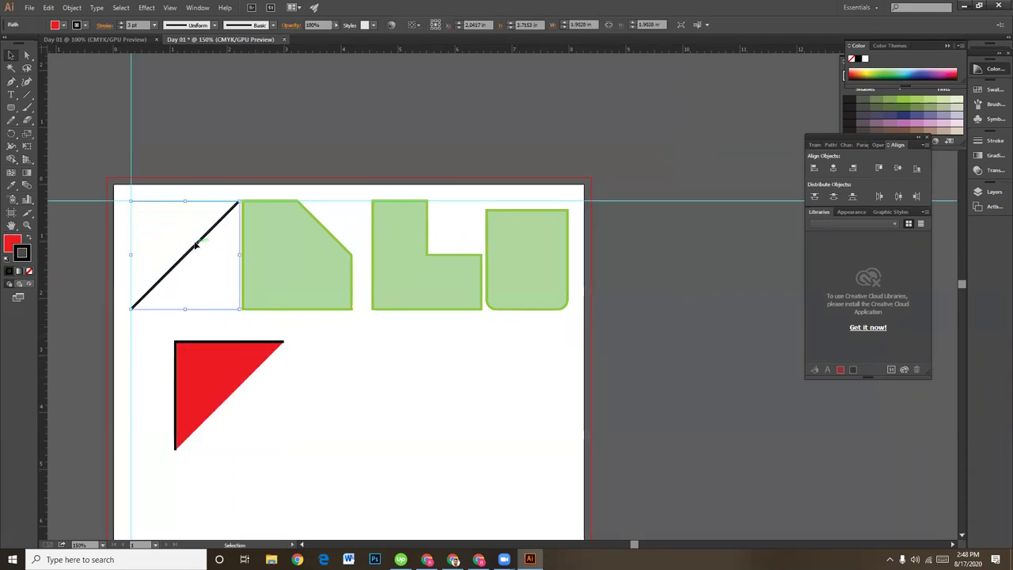
pyautogui.press('Return')
pyautogui.click(559, 358)
pyautogui.click(176, 220)
pyautogui.click(194, 246)
pyautogui.press('Delete')
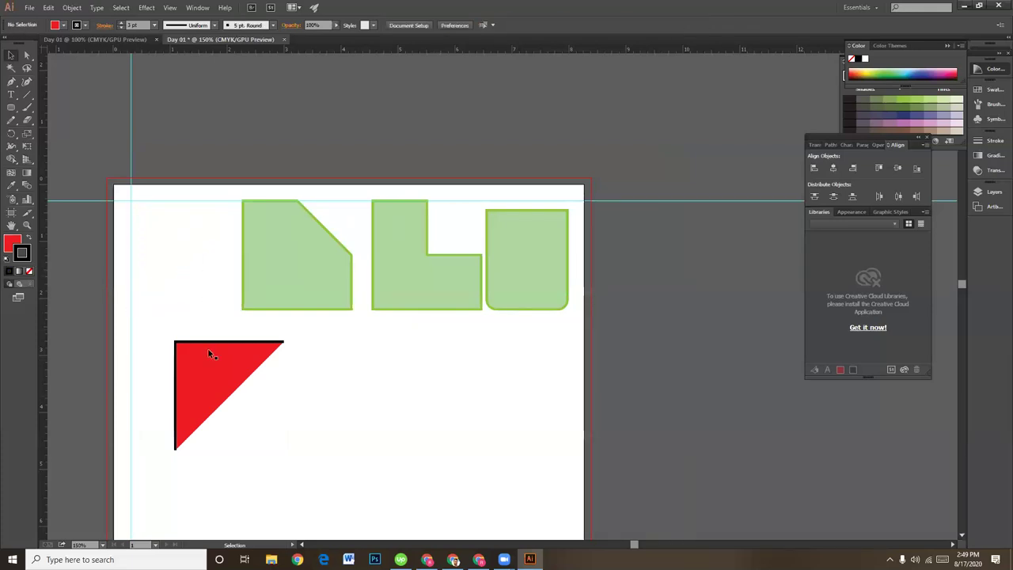
pyautogui.moveTo(198, 346)
pyautogui.mouseDown()
pyautogui.moveTo(154, 228)
pyautogui.moveTo(161, 216)
pyautogui.mouseUp()
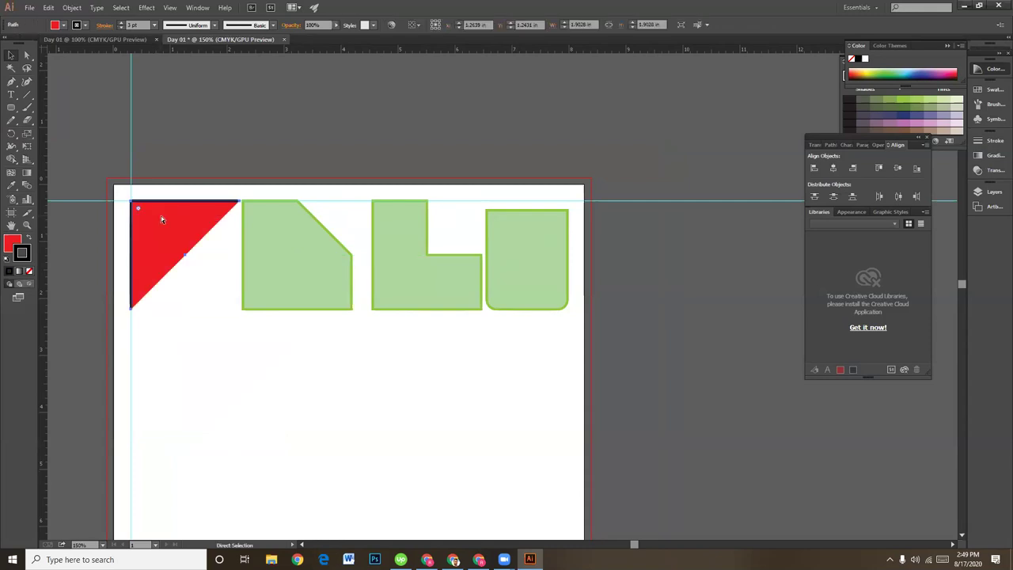
# Close the red triangle's outline at its top-right corner with the Pen tool.
pyautogui.hotkey('ctrl', '=')
pyautogui.hotkey('ctrl', '=')
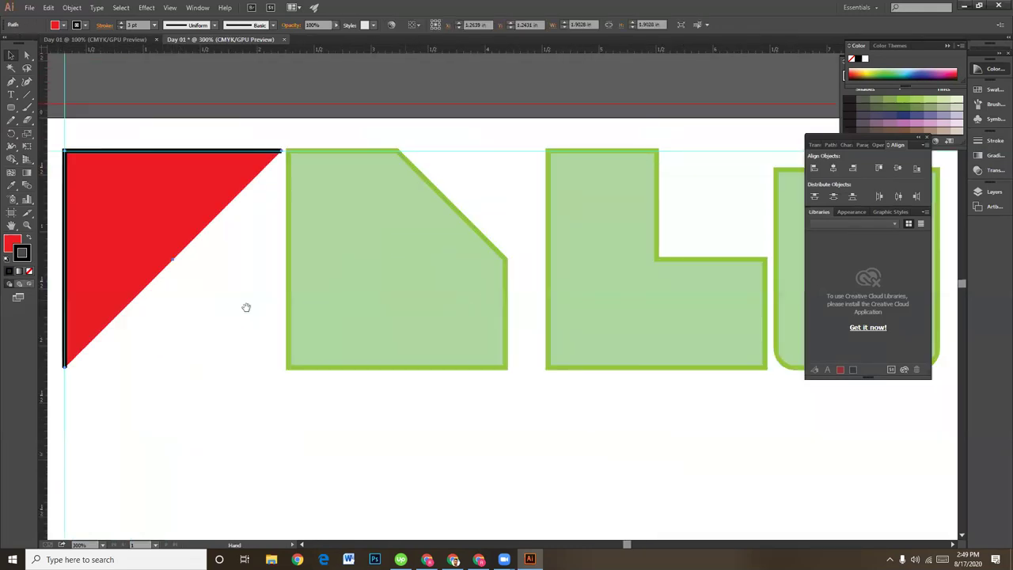
pyautogui.moveTo(245, 303); pyautogui.dragTo(324, 305)
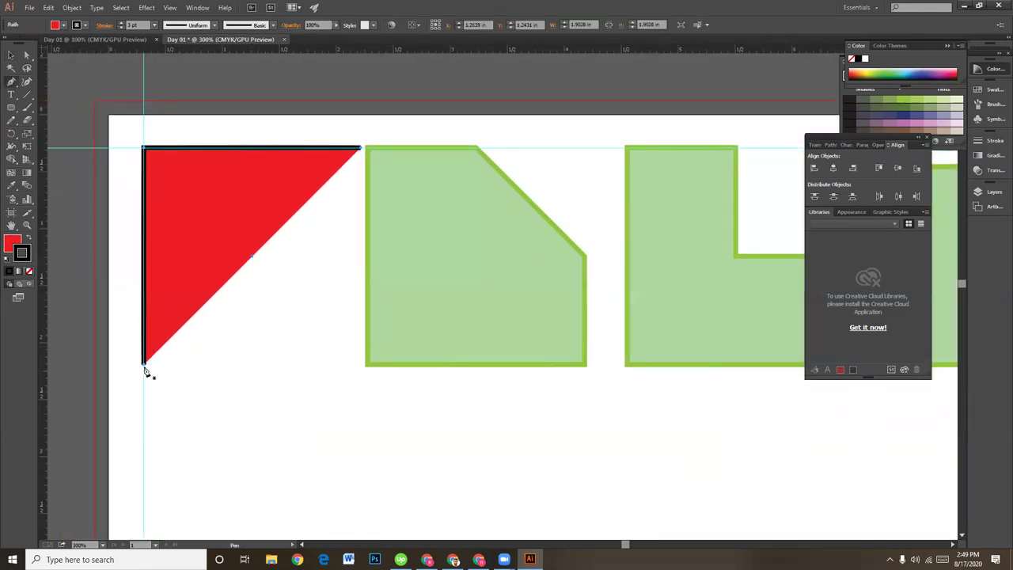
pyautogui.click(360, 148)
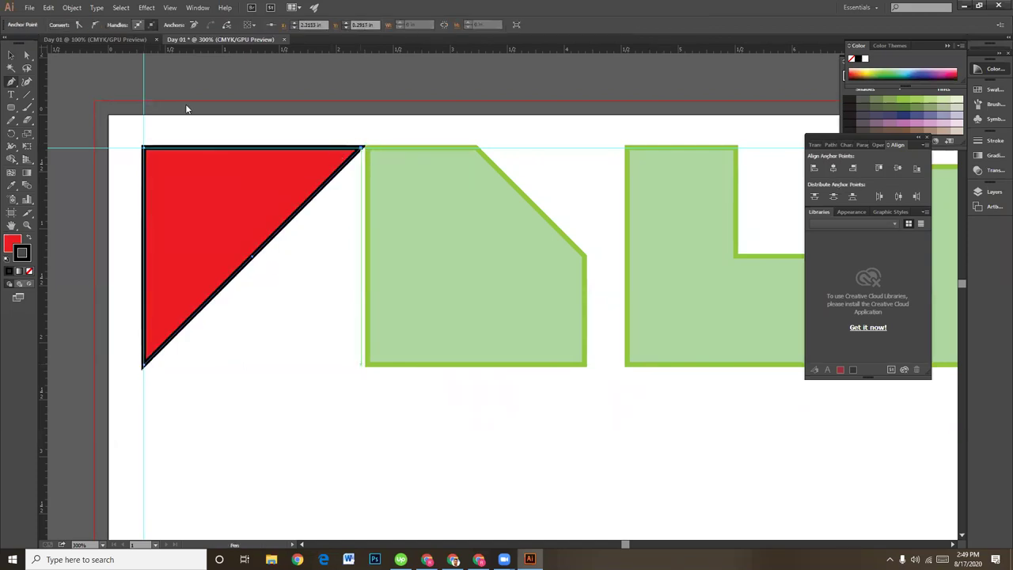
pyautogui.press('a')
pyautogui.hotkey('ctrl', '-')
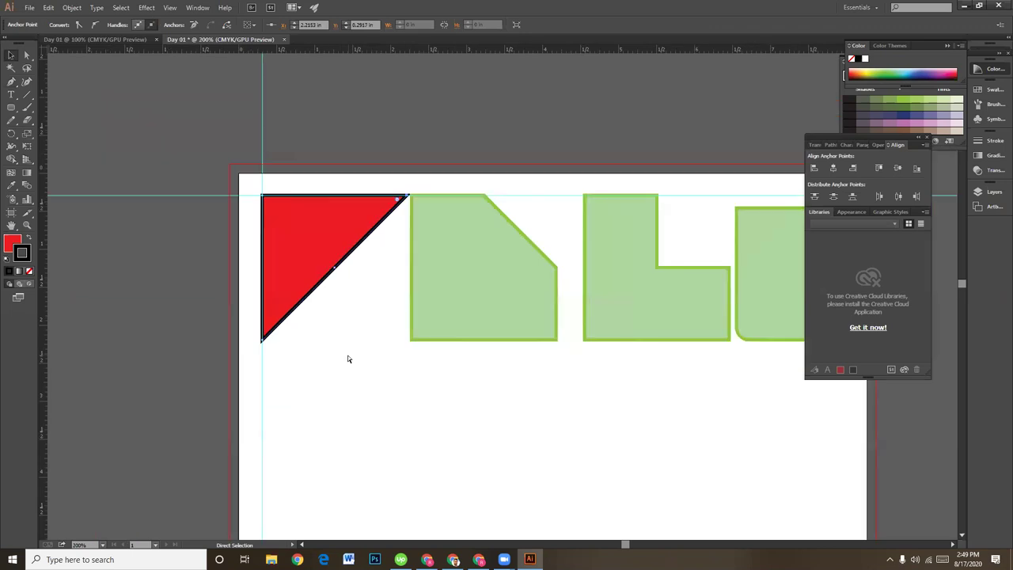
pyautogui.hotkey('ctrl', '-')
pyautogui.press('v')
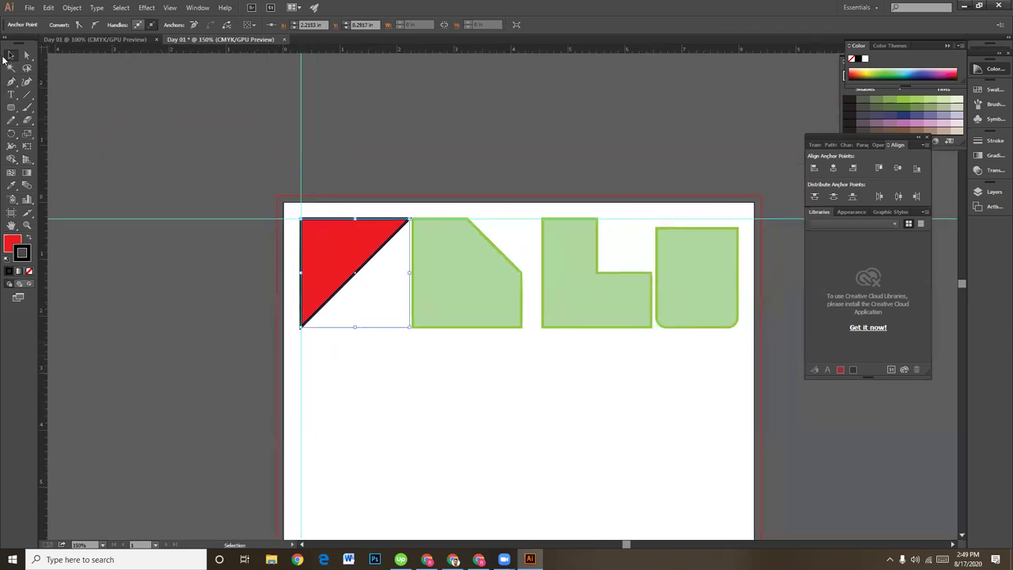
# Distribute the triangle and three green shapes evenly by their left edges.
pyautogui.click(715, 354)
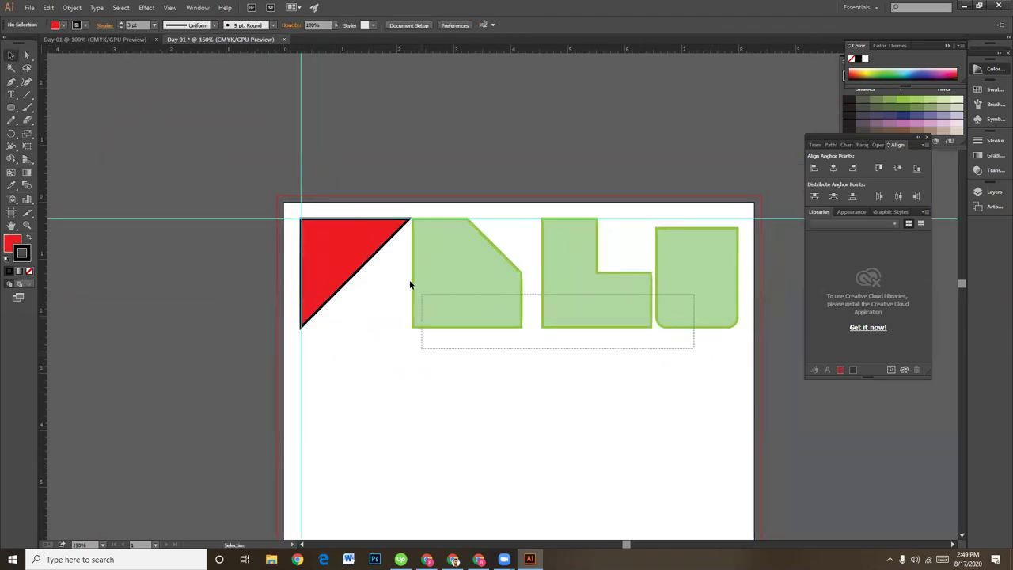
pyautogui.moveTo(714, 354); pyautogui.dragTo(358, 233)
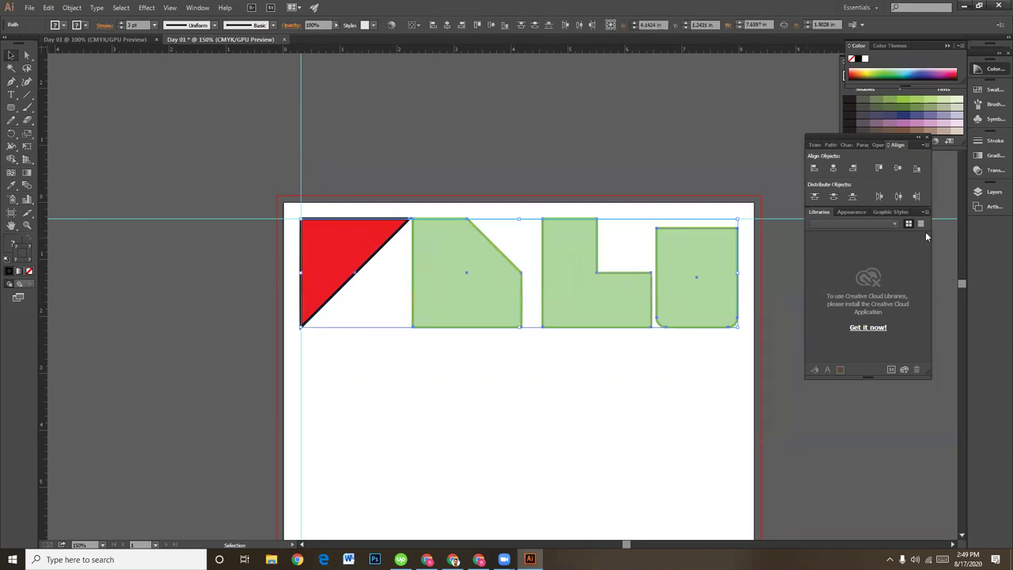
pyautogui.click(879, 197)
pyautogui.click(520, 436)
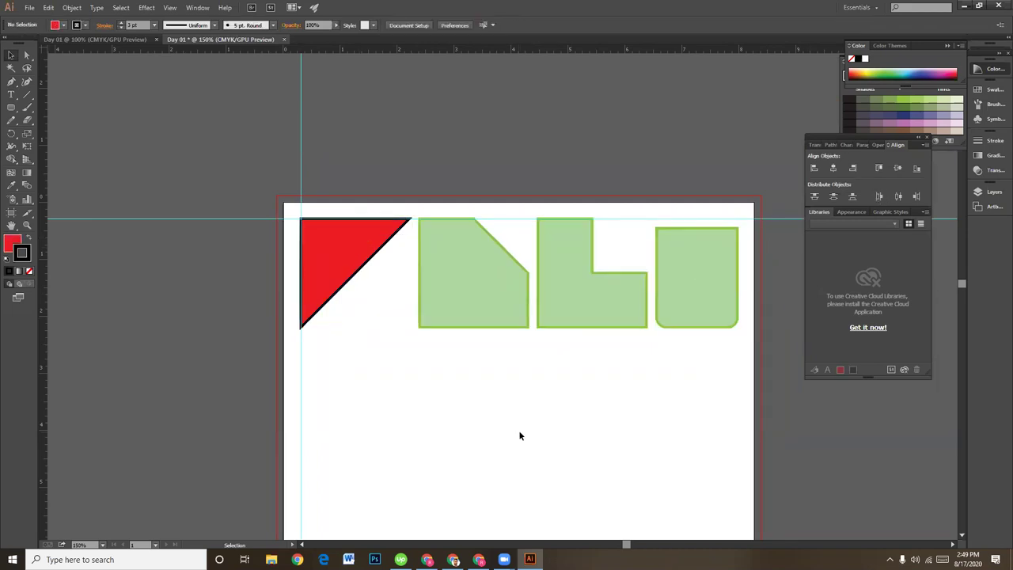
pyautogui.hotkey('ctrl', '-')
pyautogui.hotkey('ctrl', '+')
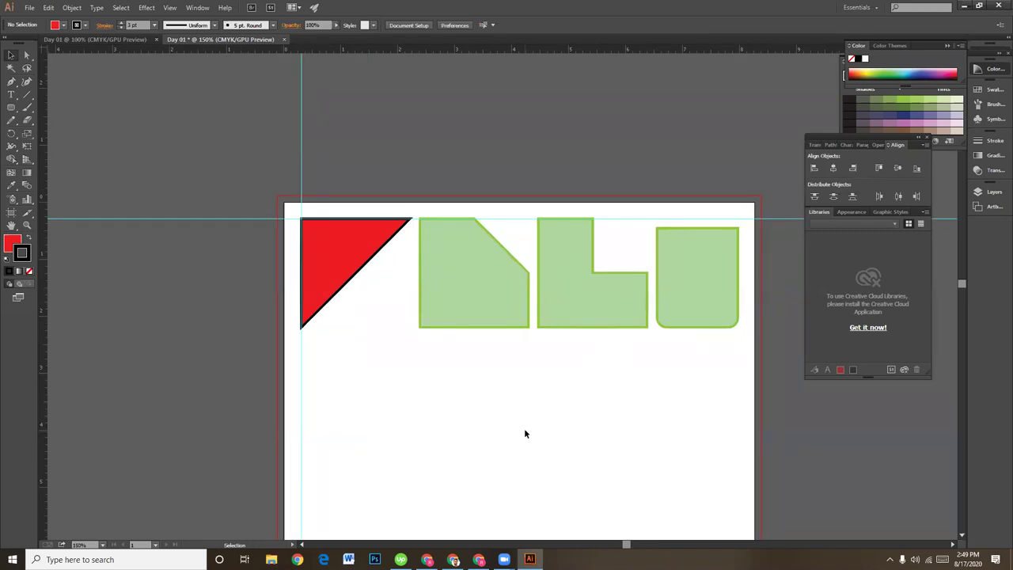
pyautogui.moveTo(540, 320); pyautogui.dragTo(549, 267)
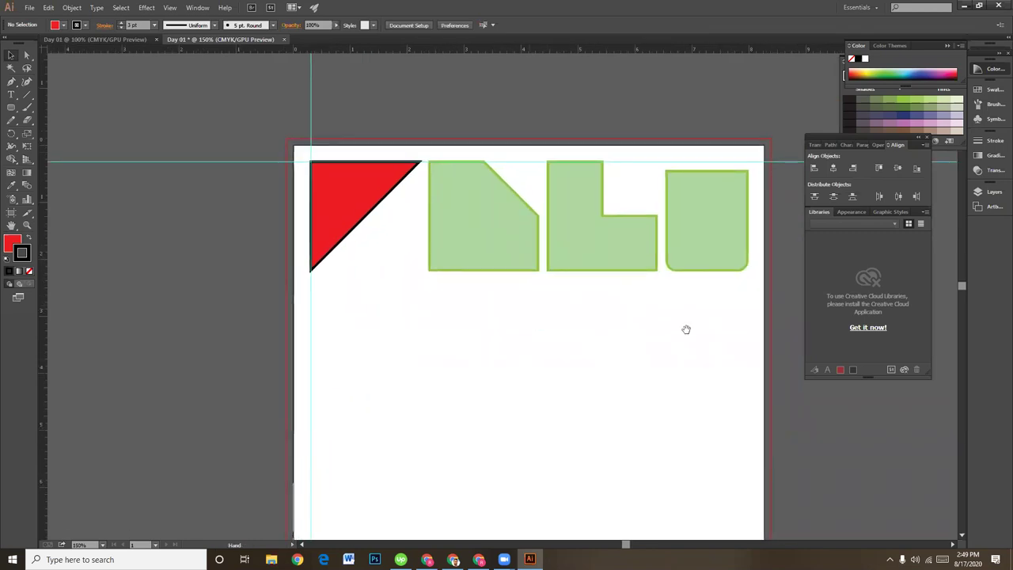
# Draw a red circle below the triangle with the Ellipse tool.
pyautogui.click(8, 111)
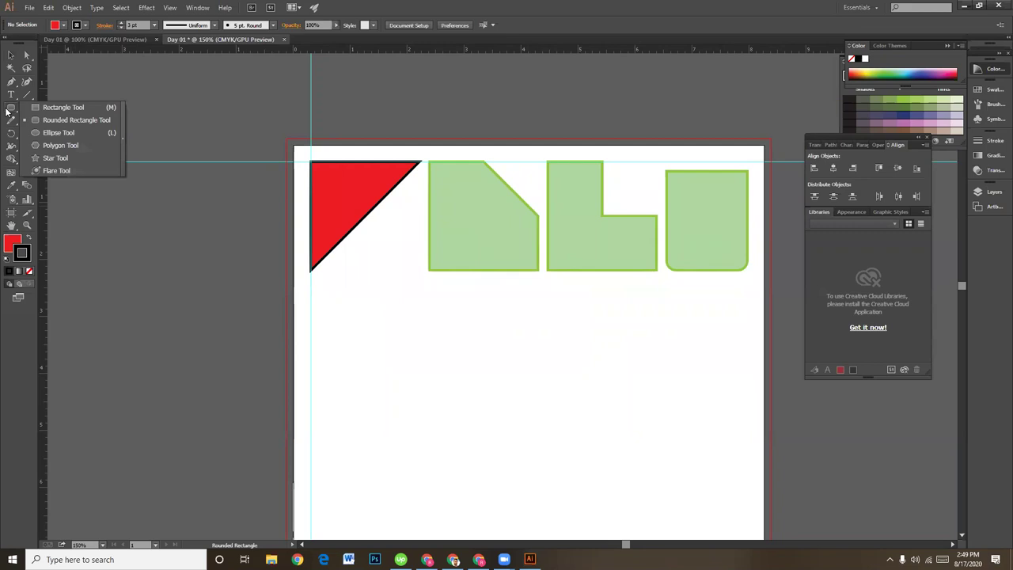
pyautogui.click(53, 136)
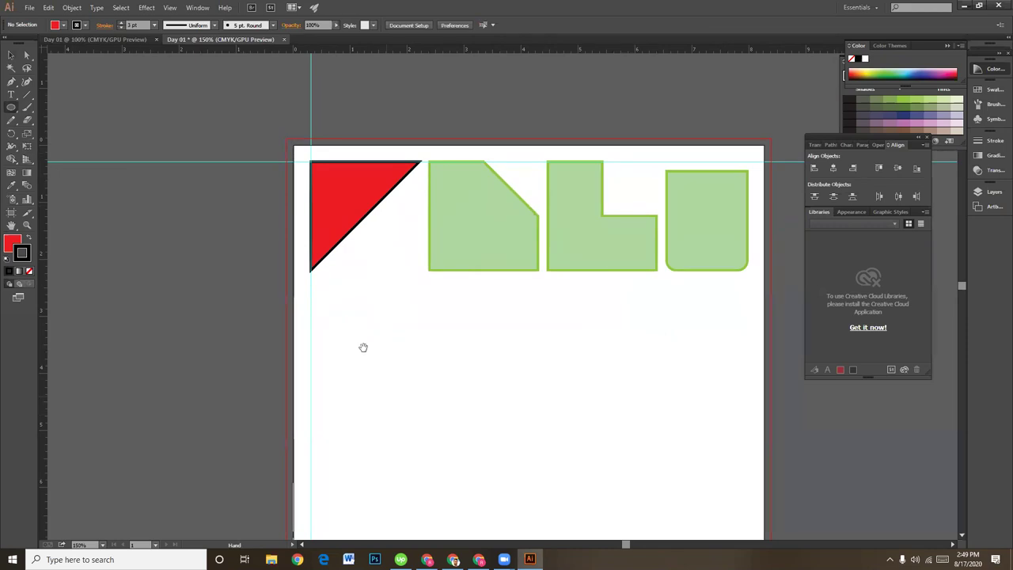
pyautogui.moveTo(311, 319); pyautogui.dragTo(434, 459)
pyautogui.press('v')
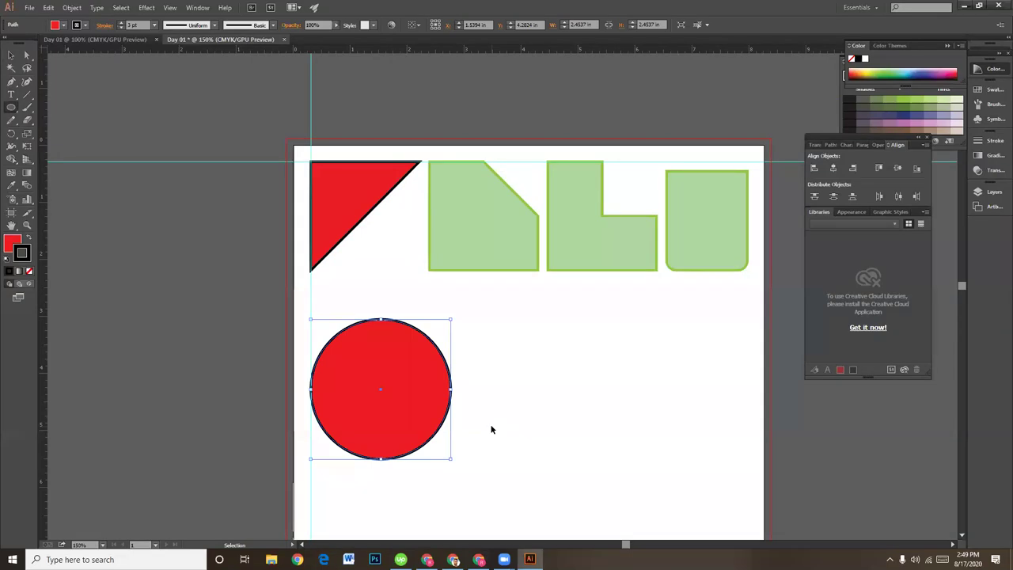
pyautogui.press('l')
pyautogui.hotkey('ctrl', '+')
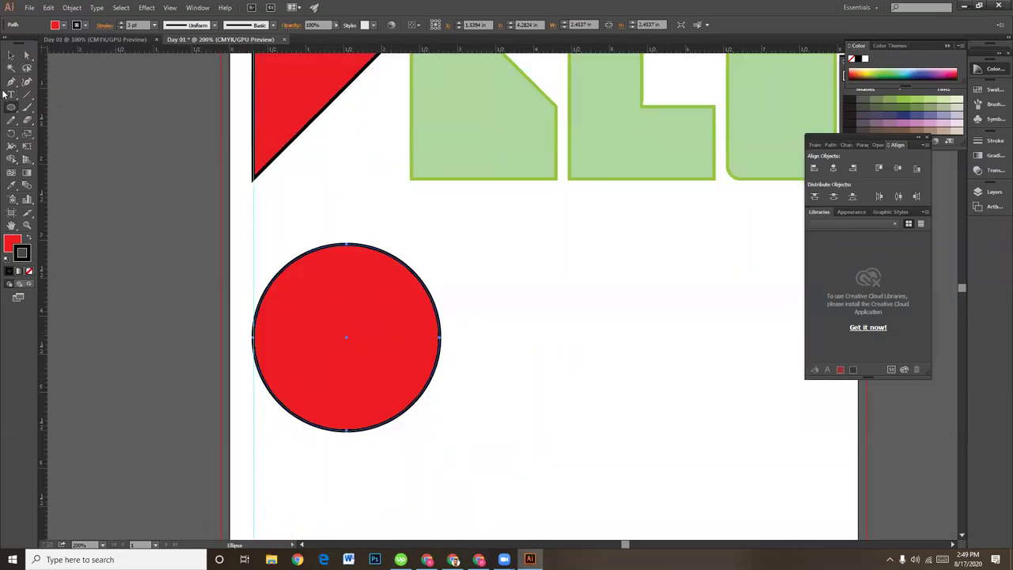
# Delete the circle's right anchor point, leaving a half circle.
pyautogui.click(11, 55)
pyautogui.click(556, 346)
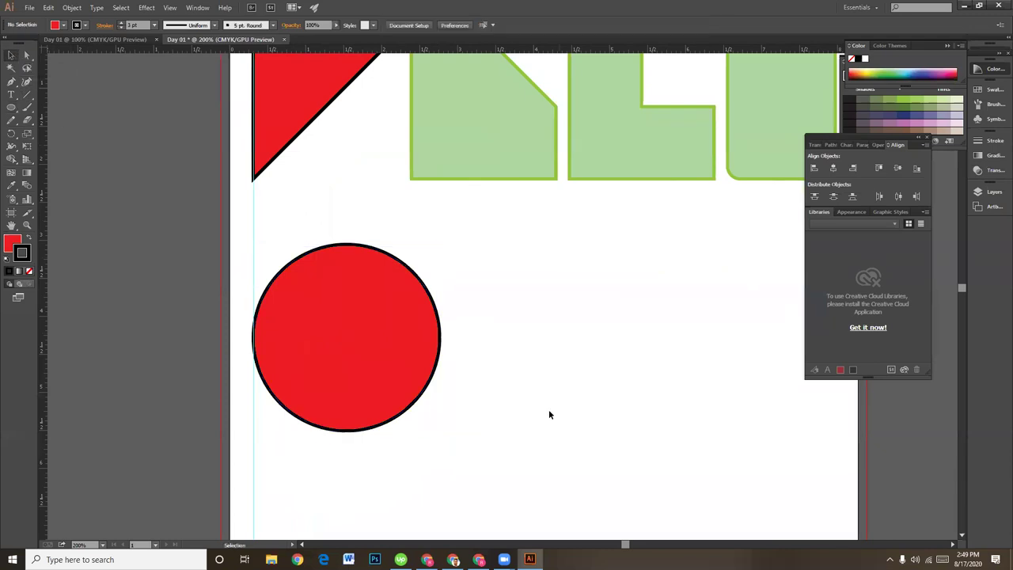
pyautogui.scroll(-1, 536, 368)
pyautogui.click(360, 294)
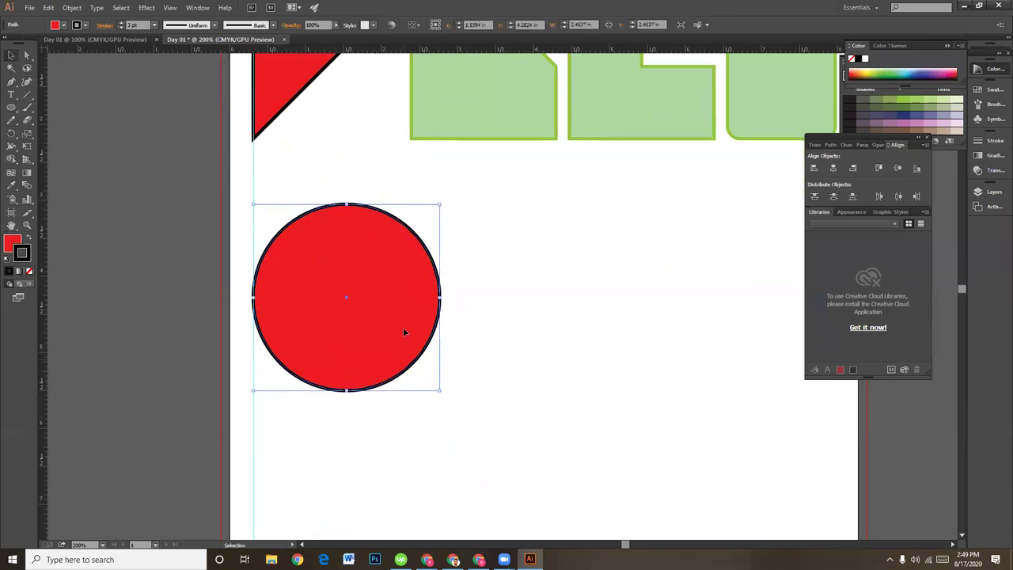
pyautogui.click(25, 57)
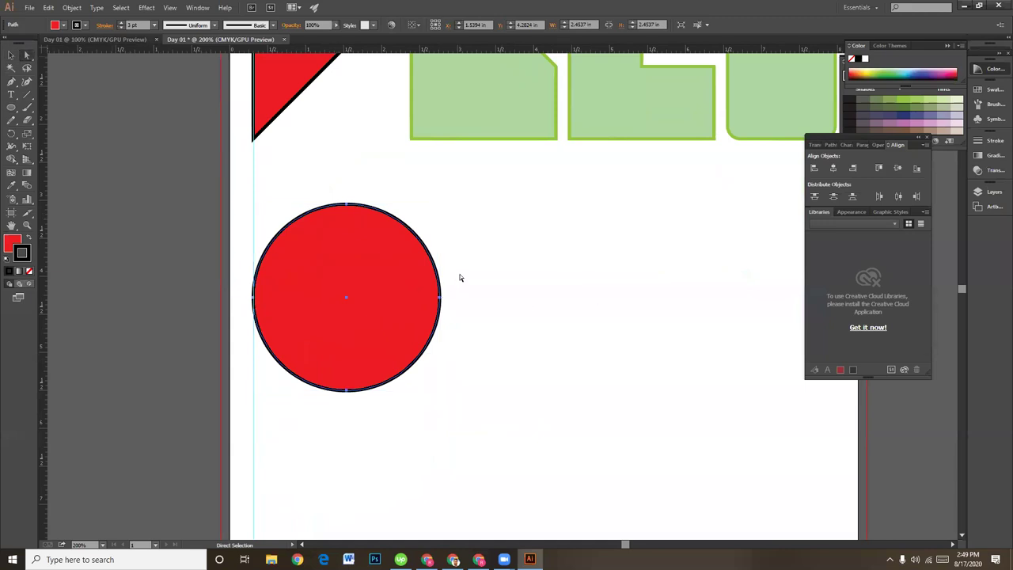
pyautogui.moveTo(459, 283); pyautogui.dragTo(431, 316)
pyautogui.press('Delete')
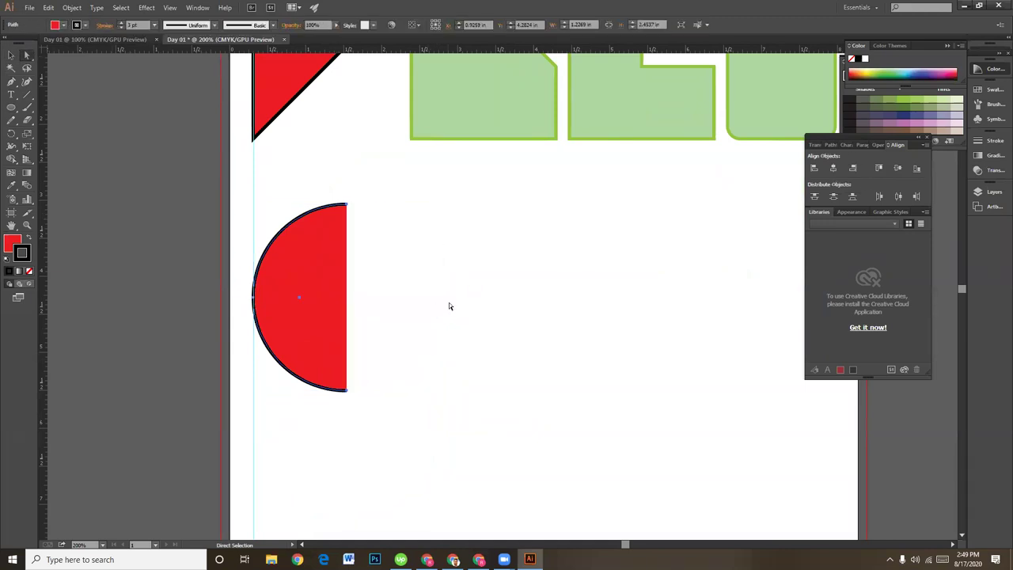
# Add a notch point inside the half circle and close the path at its top anchor.
pyautogui.press('p')
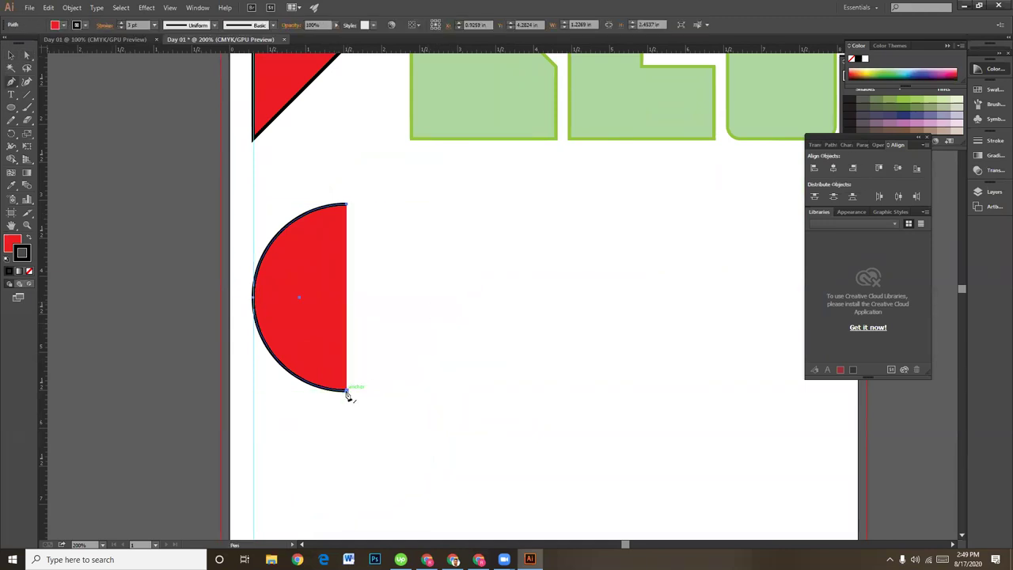
pyautogui.click(349, 392)
pyautogui.click(349, 391)
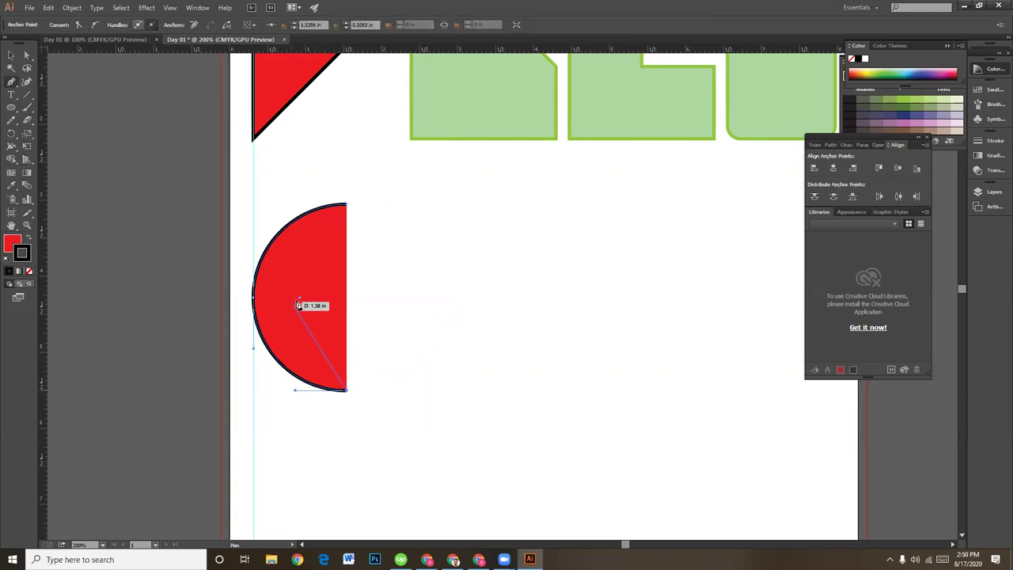
pyautogui.click(301, 301)
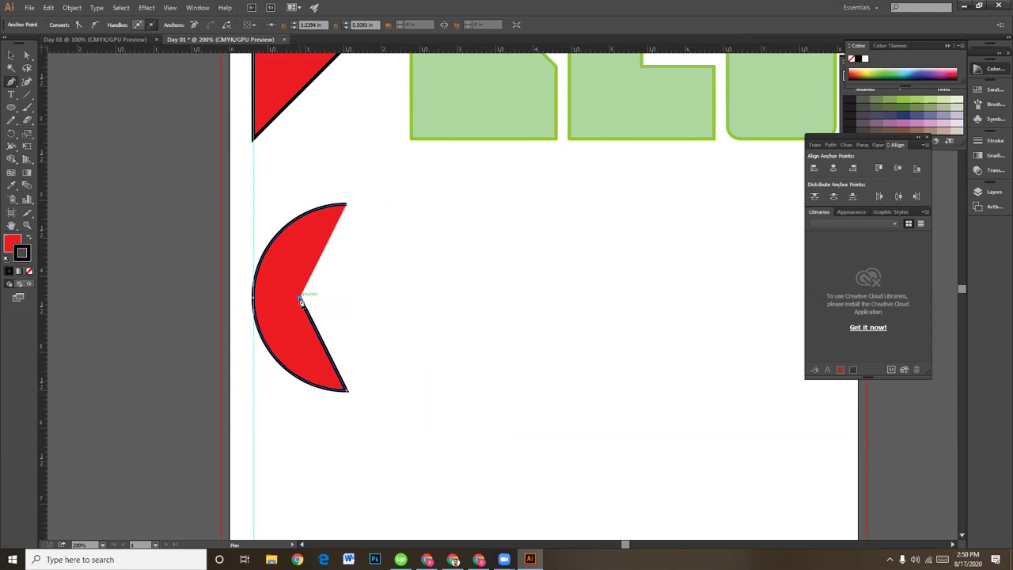
pyautogui.click(346, 206)
pyautogui.click(10, 56)
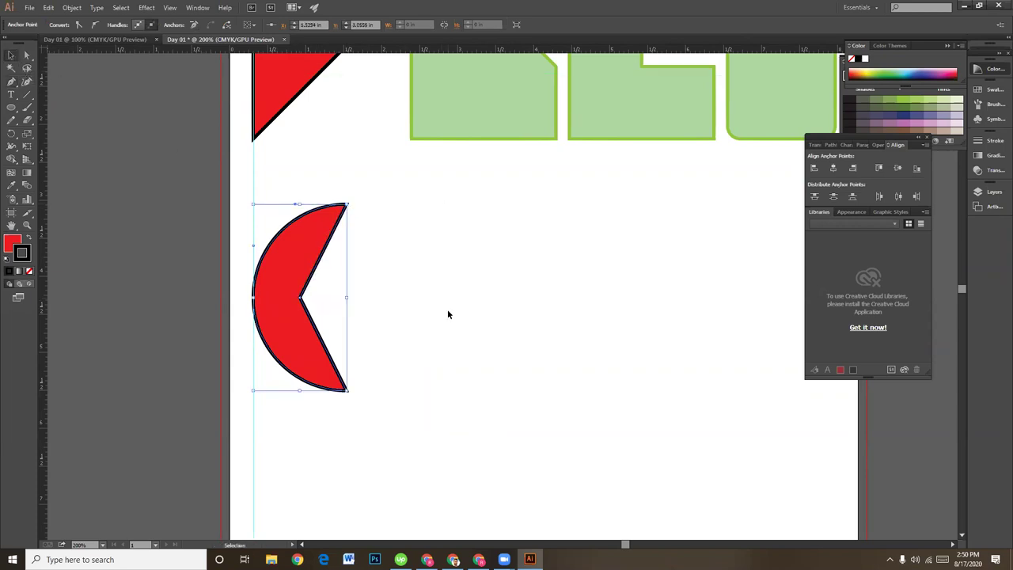
pyautogui.click(447, 309)
pyautogui.moveTo(455, 367); pyautogui.dragTo(436, 366)
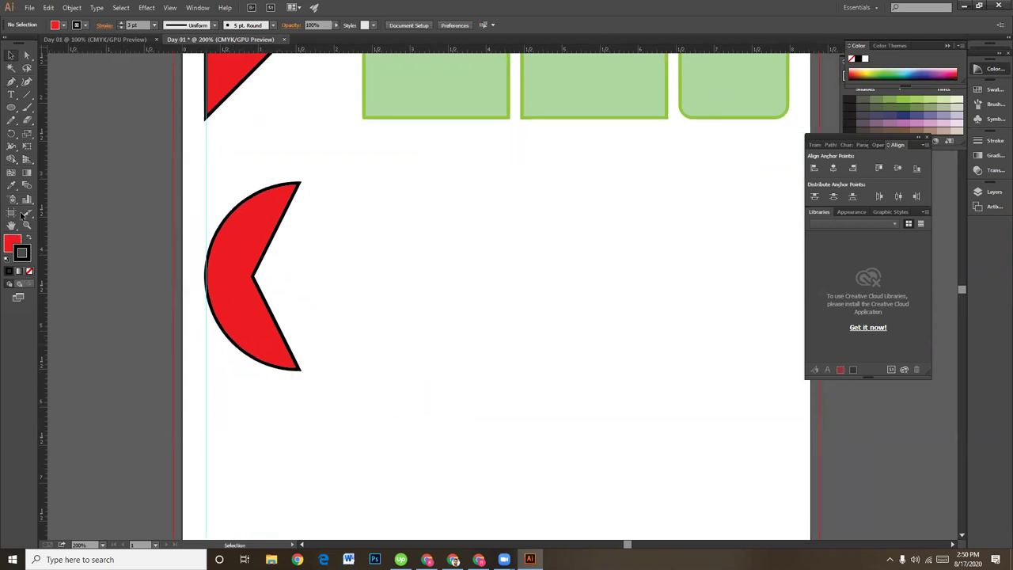
# Draw a roughly 2.5 in red circle right of the crescent and add a guide along the tops.
pyautogui.click(11, 106)
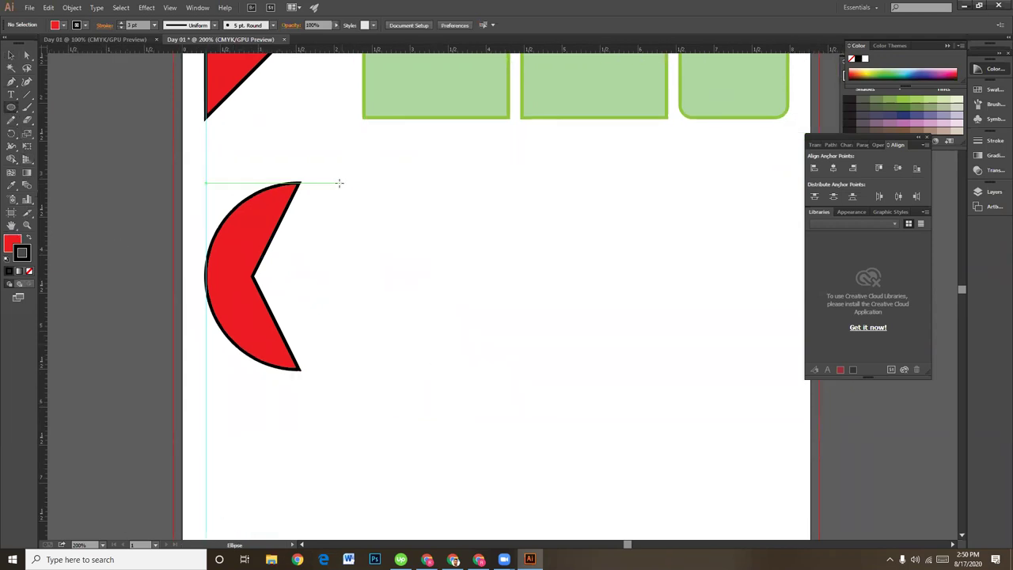
pyautogui.moveTo(332, 181); pyautogui.dragTo(443, 374)
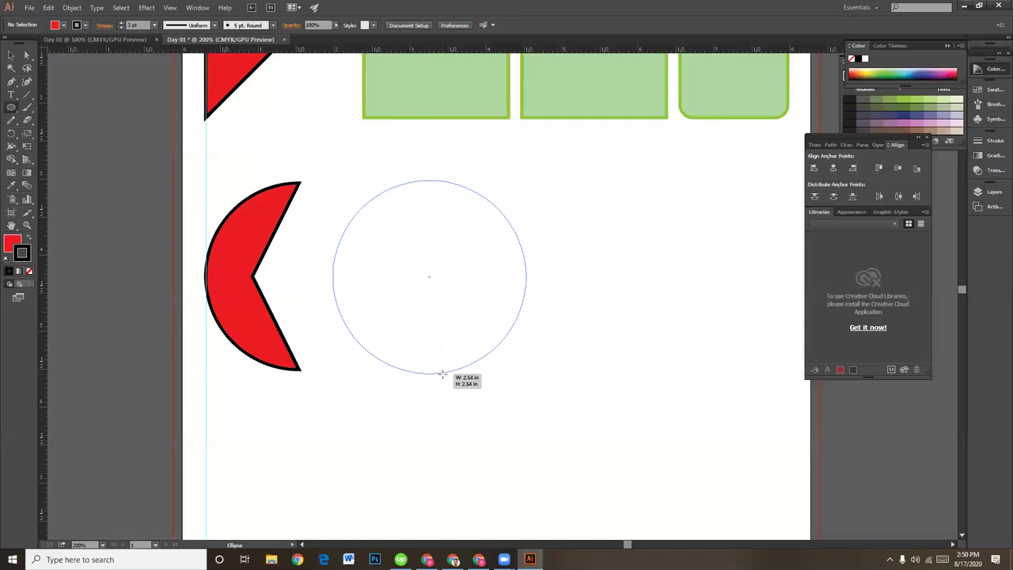
pyautogui.moveTo(443, 374); pyautogui.dragTo(431, 368)
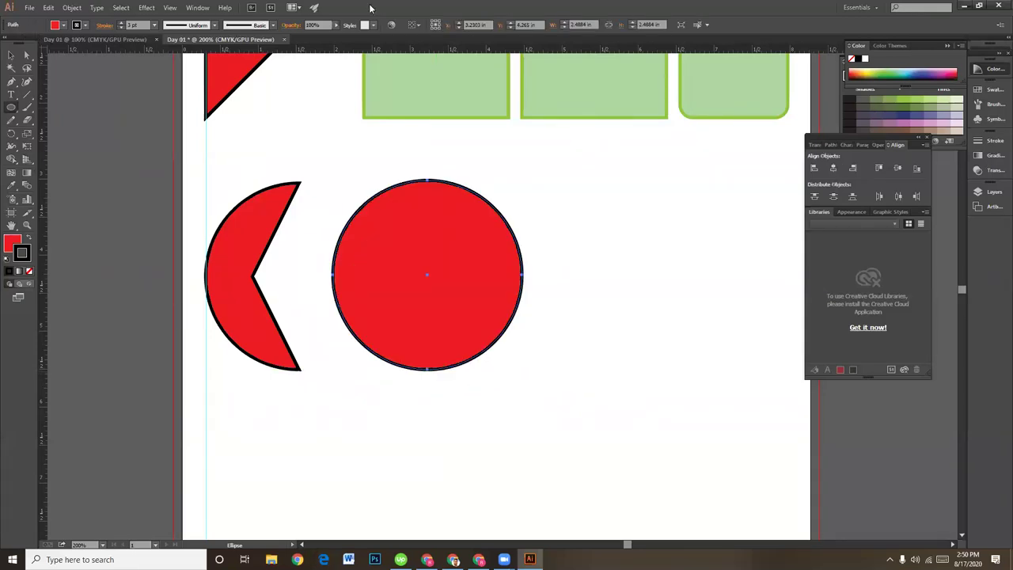
pyautogui.moveTo(321, 54); pyautogui.dragTo(322, 182)
# Delete the new circle's top anchor, leaving a flat-topped half circle.
pyautogui.click(11, 55)
pyautogui.click(535, 338)
pyautogui.click(469, 315)
pyautogui.click(486, 356)
pyautogui.click(398, 324)
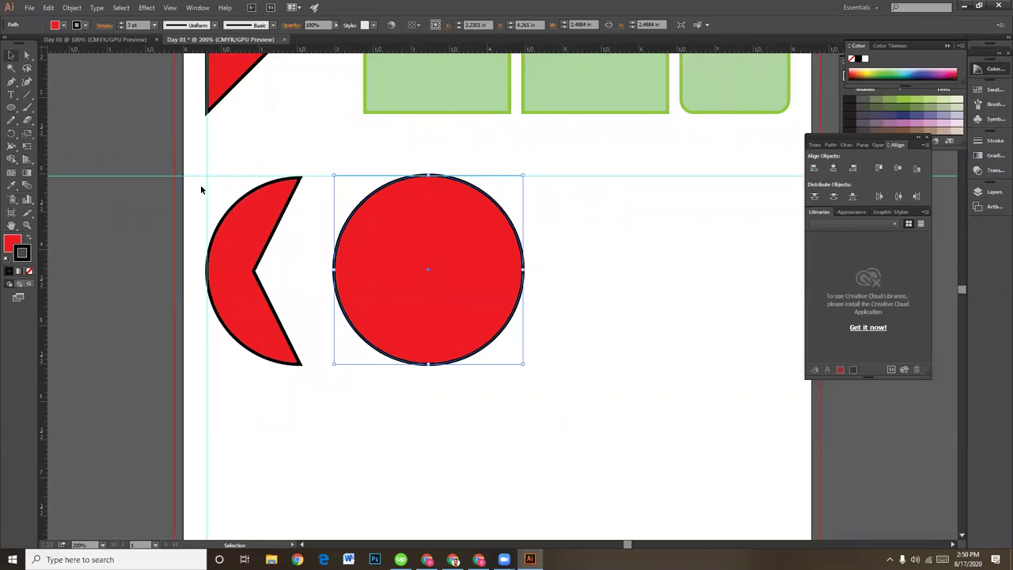
pyautogui.click(27, 54)
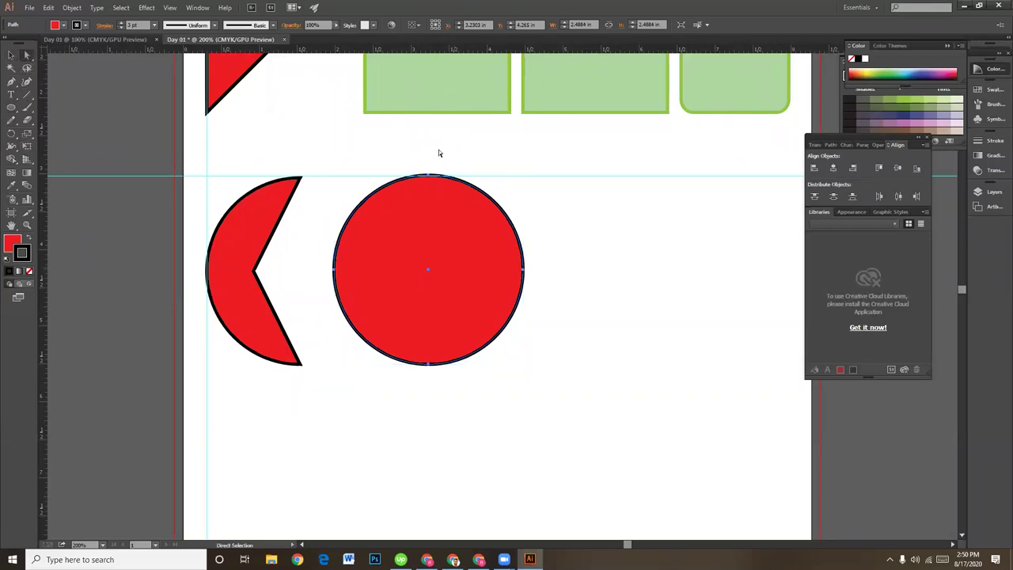
pyautogui.click(429, 184)
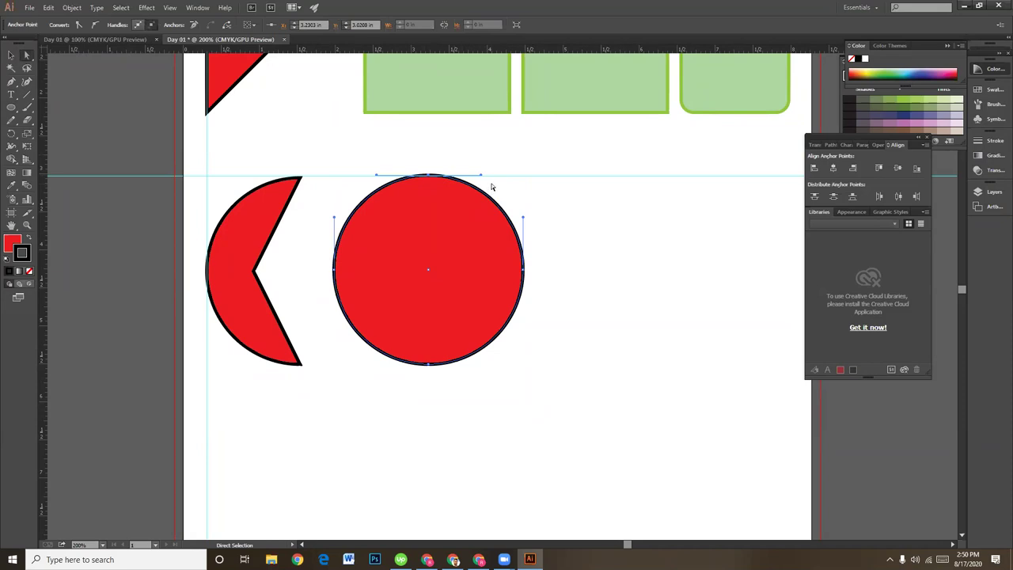
pyautogui.press('Delete')
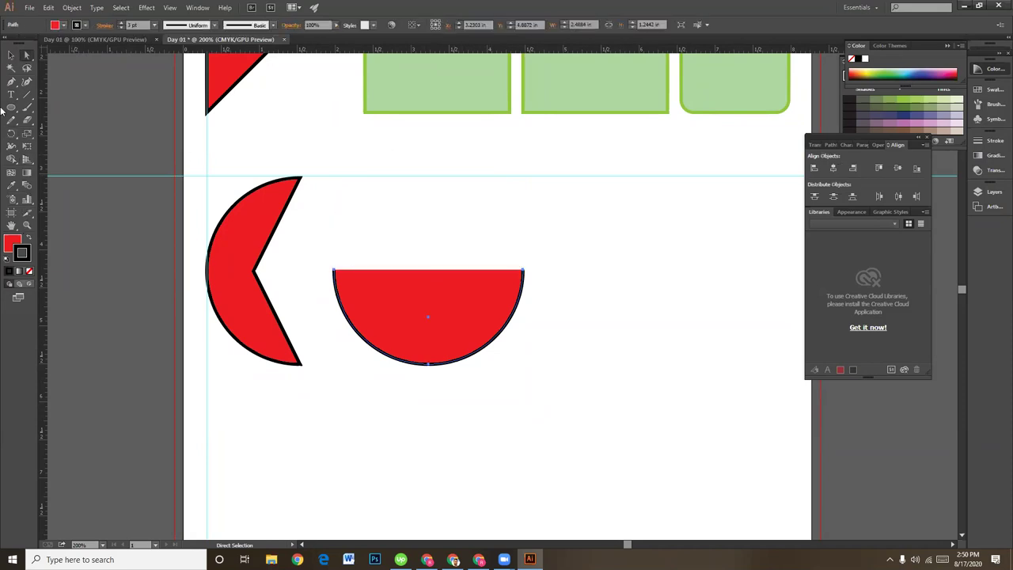
# Join the half-circle's left and right ends with a straight Pen segment across the top.
pyautogui.click(11, 83)
pyautogui.click(334, 270)
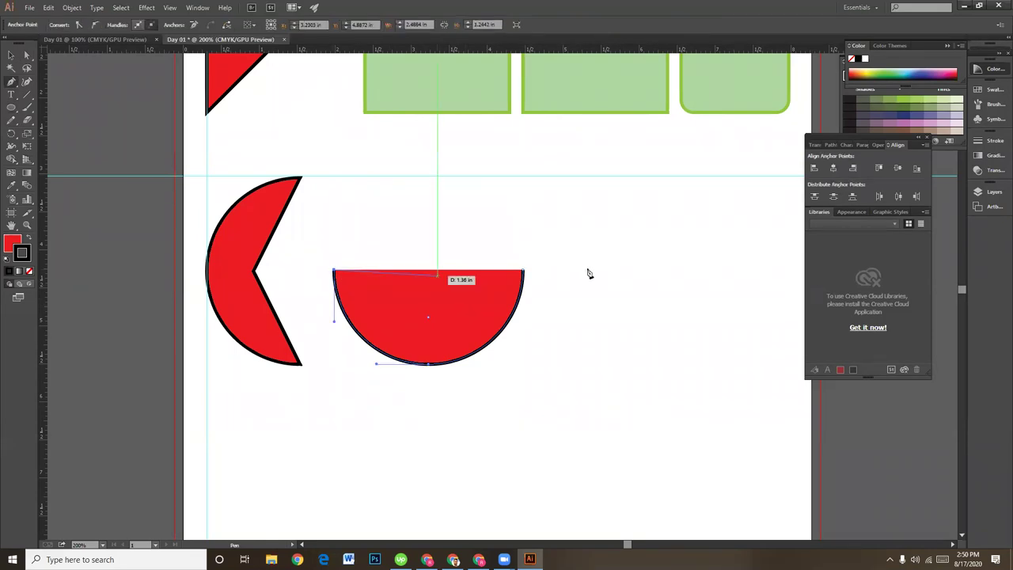
pyautogui.click(523, 271)
pyautogui.press('a')
pyautogui.click(10, 55)
pyautogui.click(577, 227)
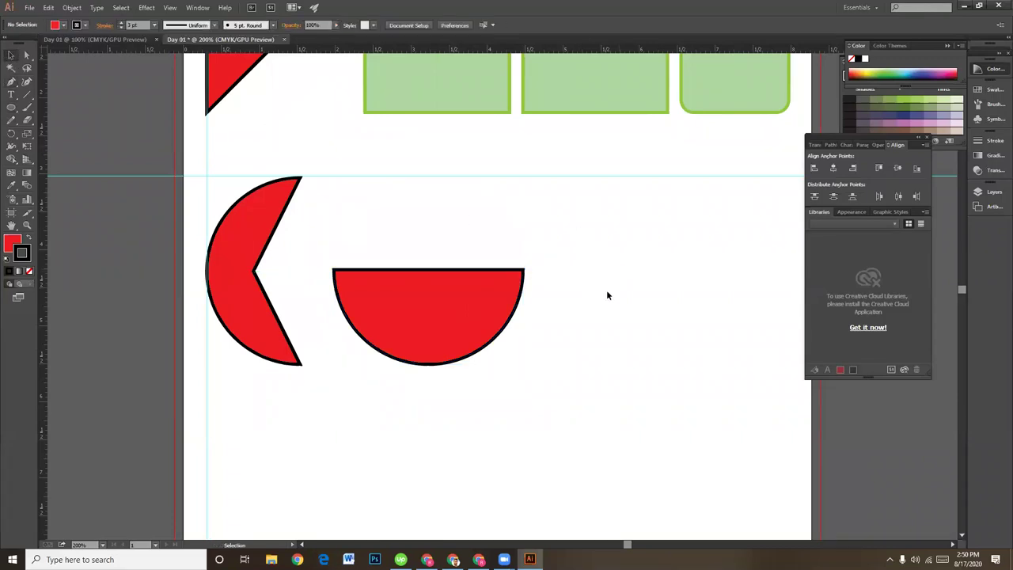
pyautogui.moveTo(589, 287); pyautogui.dragTo(580, 260)
# Draw a new red circle to the right of the half-circle.
pyautogui.press('space')
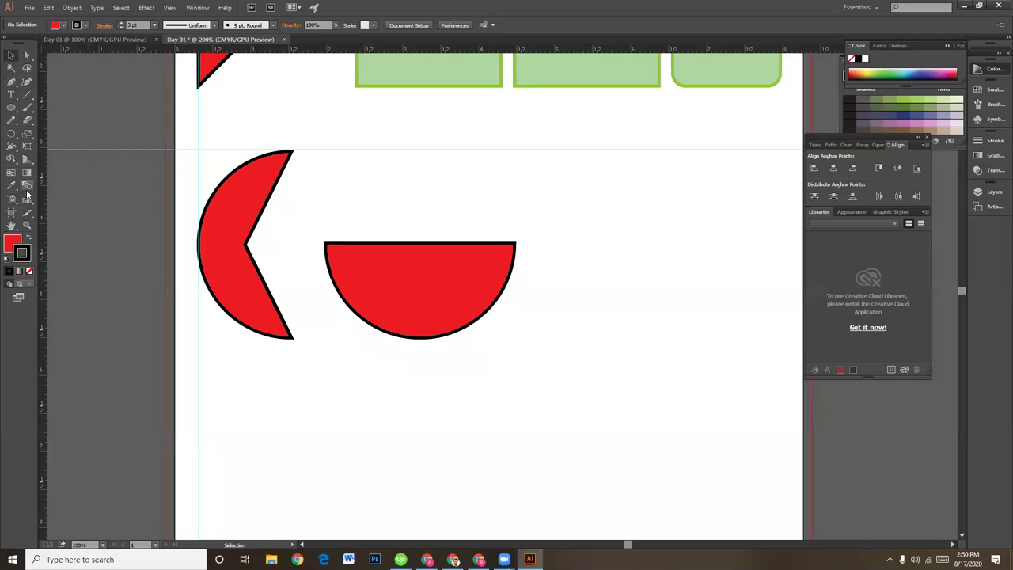
pyautogui.click(11, 108)
pyautogui.moveTo(524, 150); pyautogui.dragTo(609, 338)
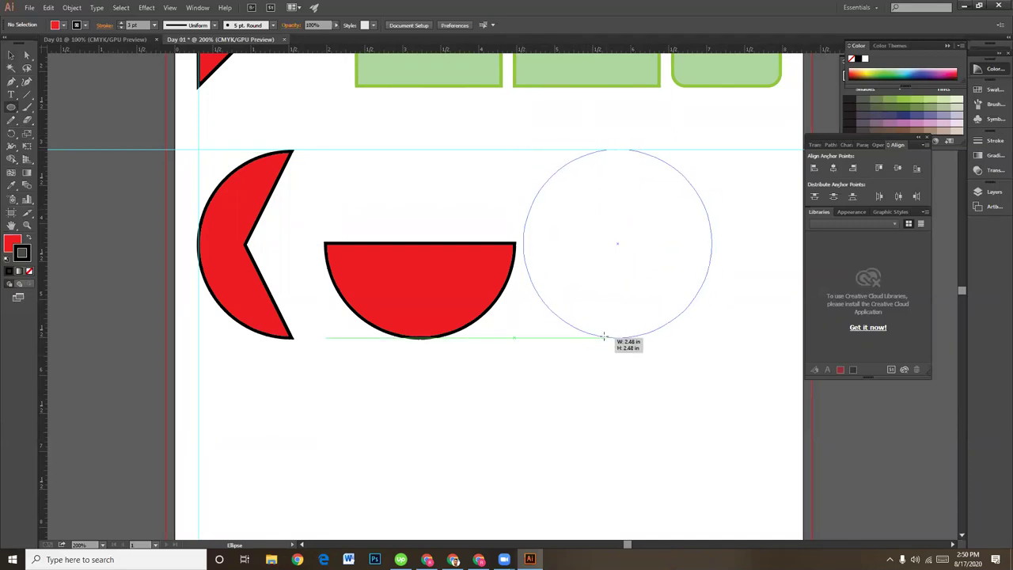
pyautogui.moveTo(608, 339); pyautogui.dragTo(603, 334)
pyautogui.press('v')
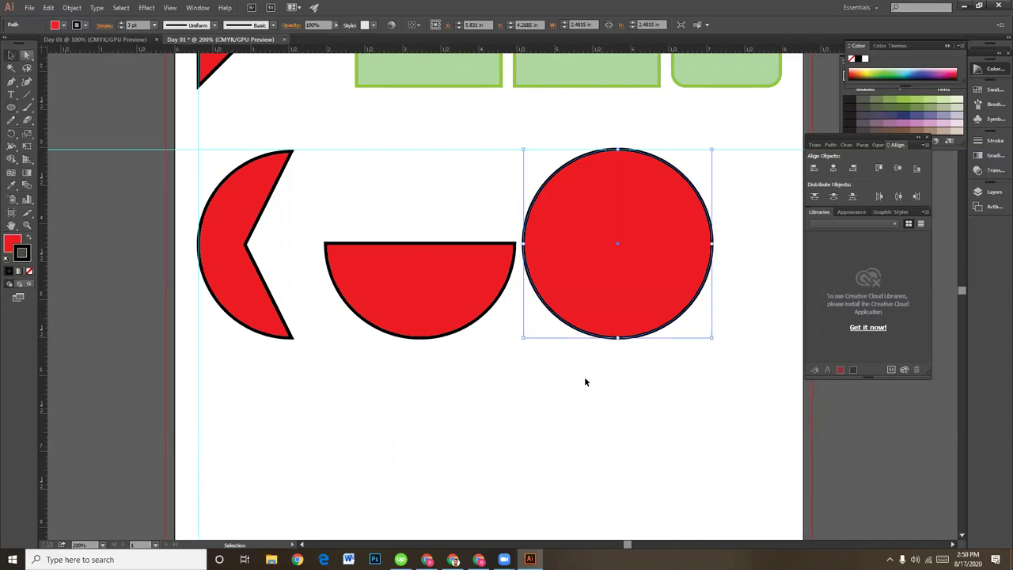
pyautogui.moveTo(530, 373); pyautogui.dragTo(461, 379)
pyautogui.click(642, 362)
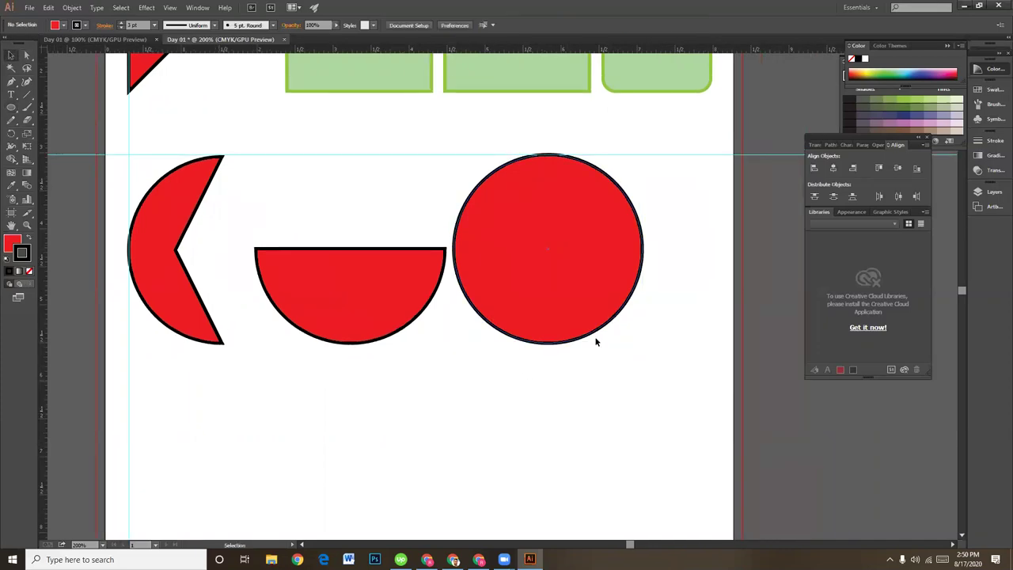
# Raise the new circle's stroke weight to 8 pt.
pyautogui.click(578, 289)
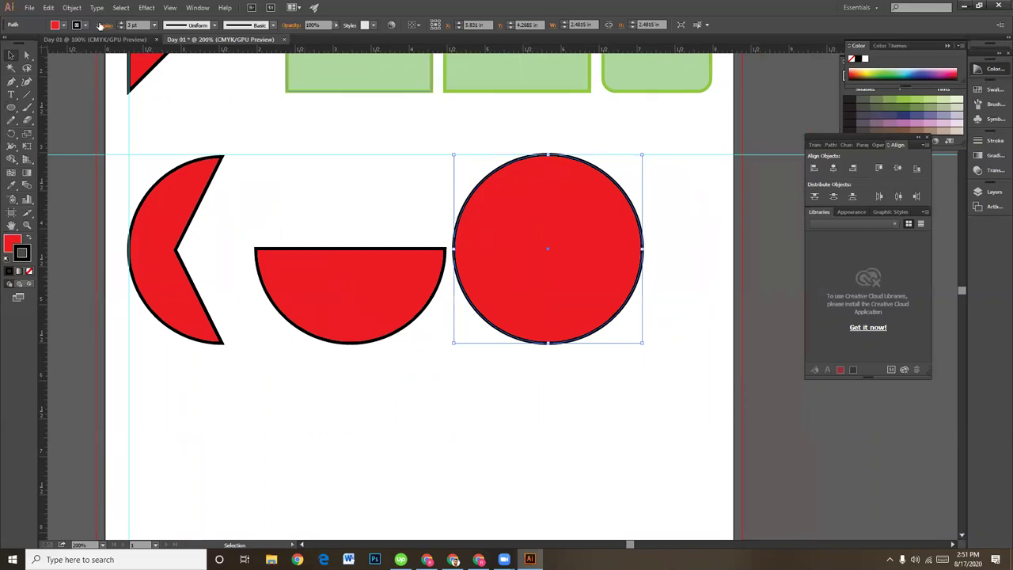
pyautogui.click(123, 23)
pyautogui.click(122, 23)
pyautogui.click(122, 23)
pyautogui.click(123, 23)
pyautogui.click(633, 367)
pyautogui.click(594, 292)
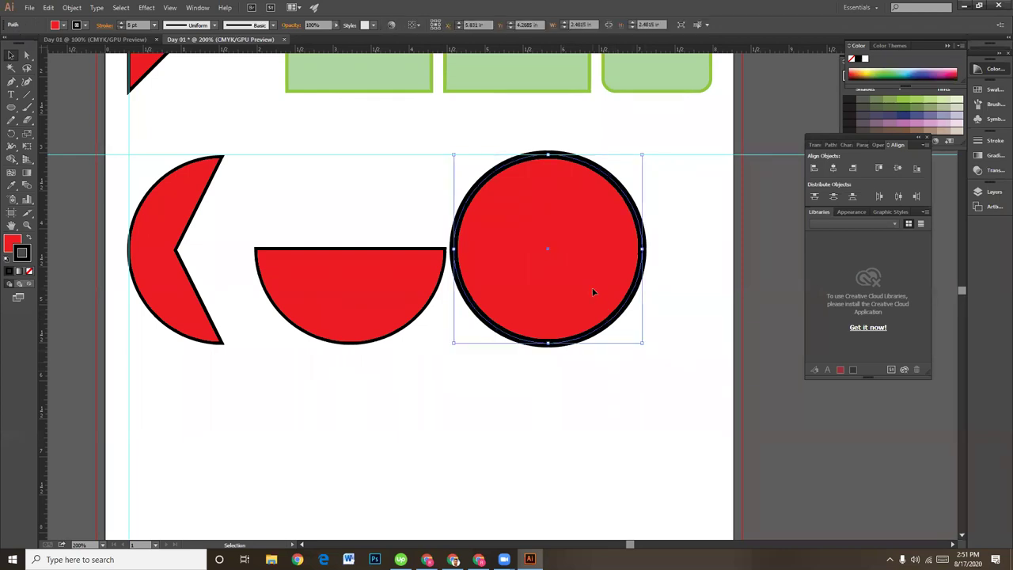
pyautogui.click(664, 291)
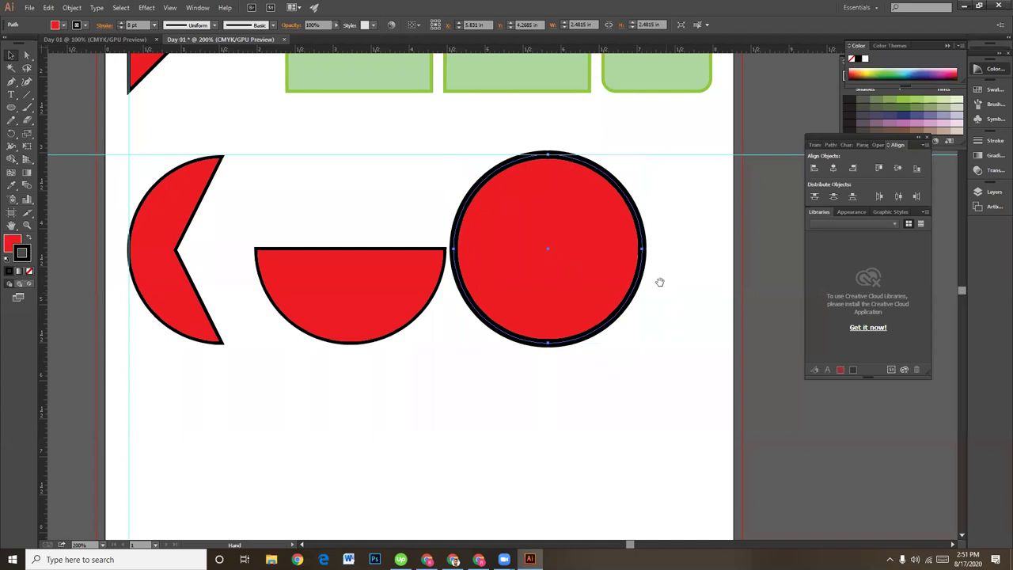
pyautogui.click(542, 258)
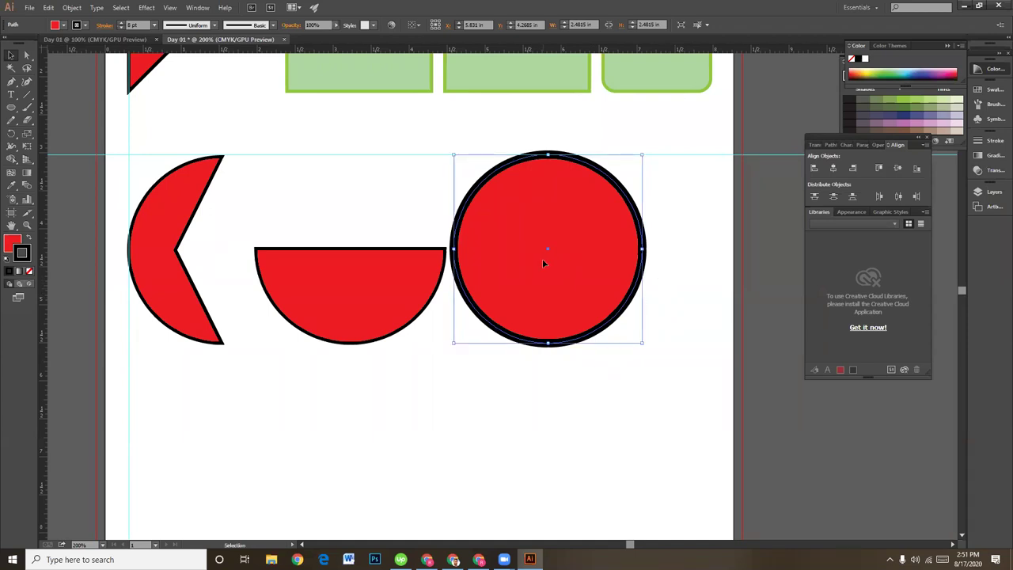
pyautogui.moveTo(563, 356)
pyautogui.mouseDown()
pyautogui.moveTo(561, 297)
pyautogui.moveTo(561, 308)
pyautogui.mouseUp()
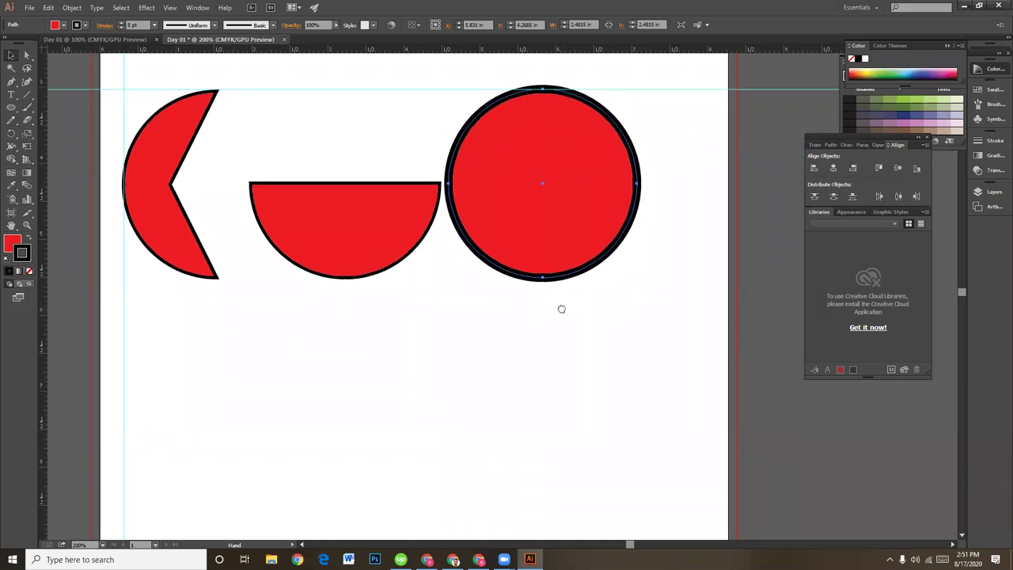
pyautogui.moveTo(561, 307); pyautogui.dragTo(602, 341)
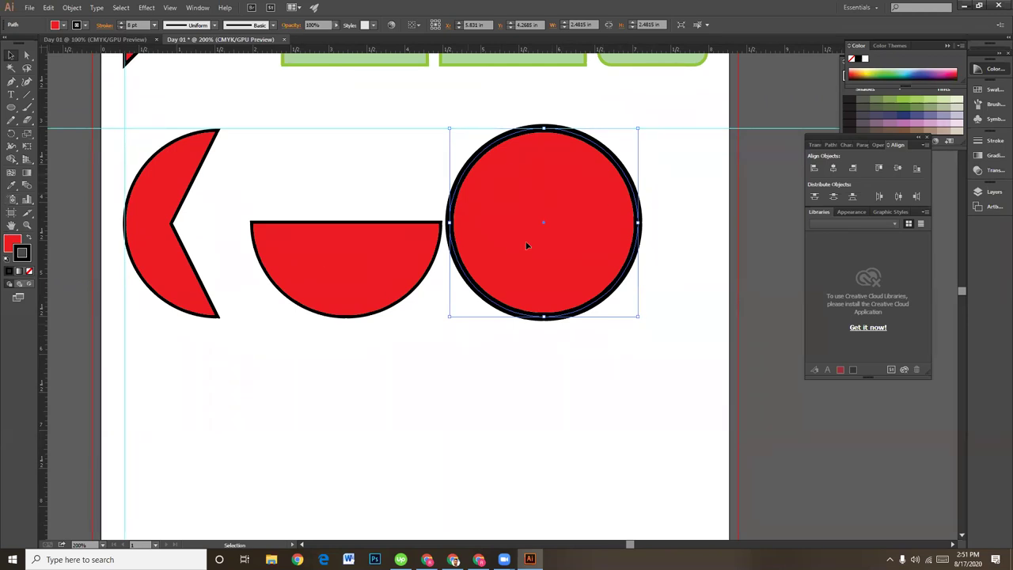
# Add a point on the circle's upper-right edge and delete that arc.
pyautogui.press('+')
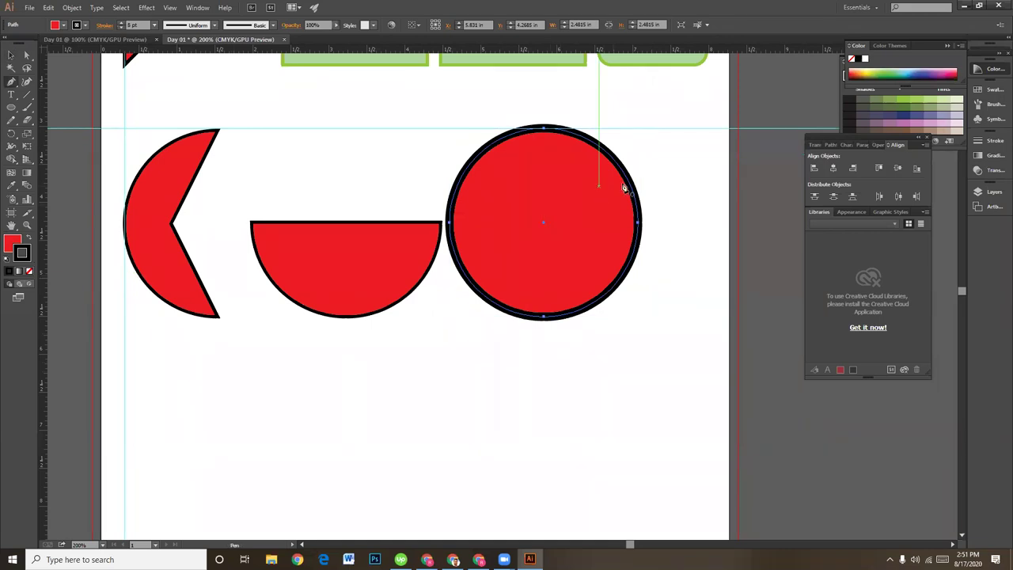
pyautogui.click(625, 172)
pyautogui.click(29, 53)
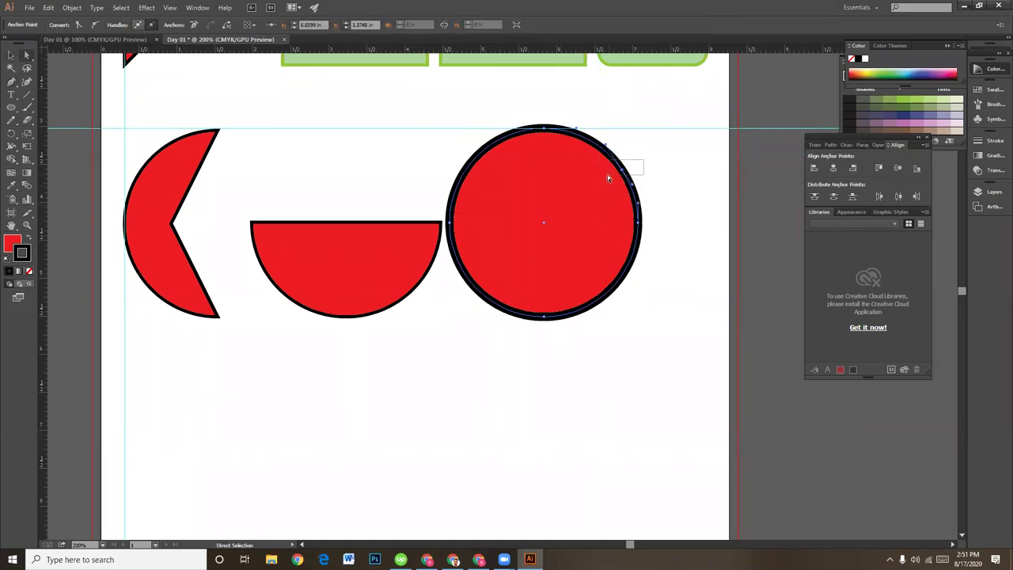
pyautogui.press('Delete')
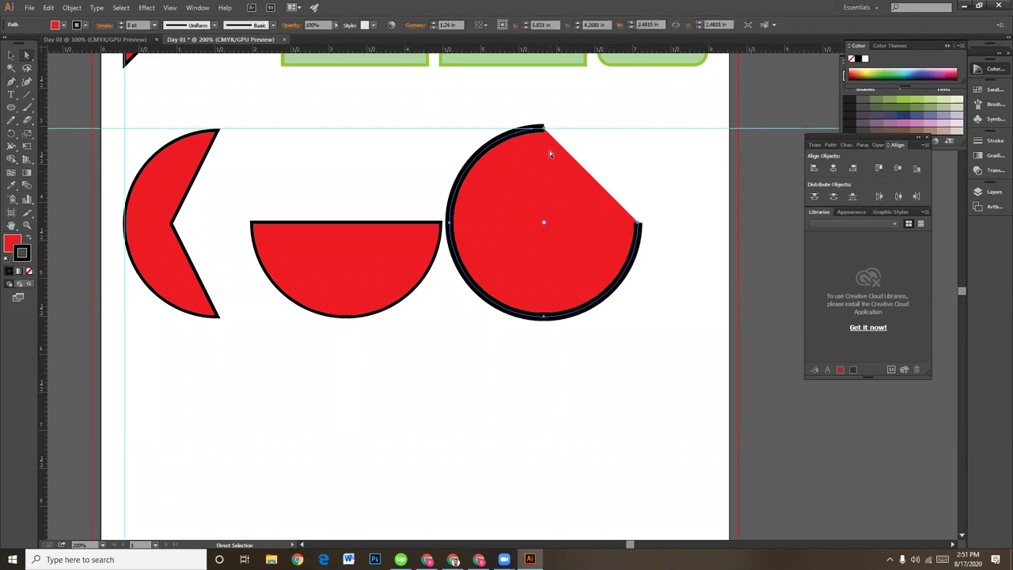
# Draw the path from the top point to the centre and close it at the right endpoint.
pyautogui.press('p')
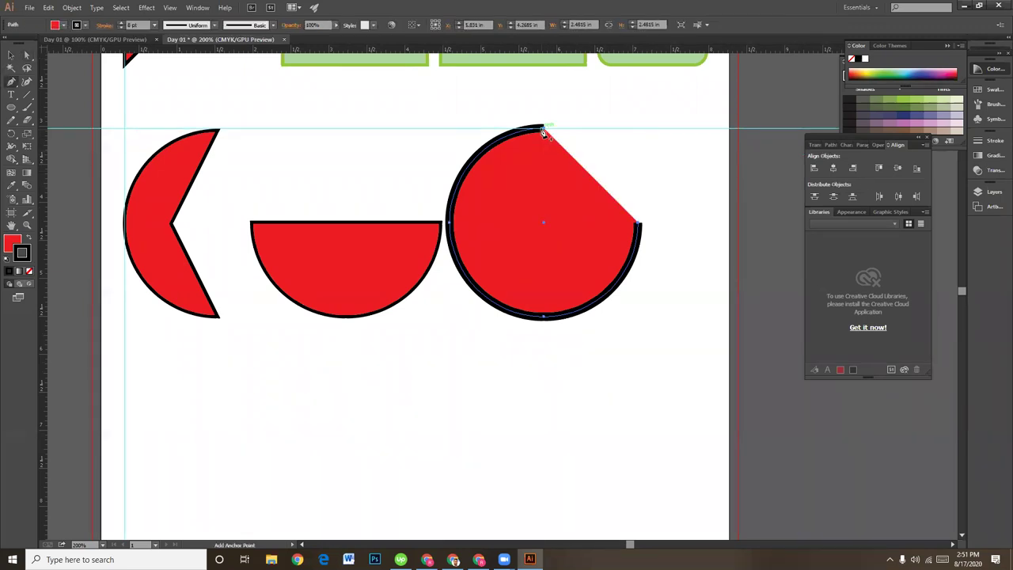
pyautogui.moveTo(544, 127); pyautogui.dragTo(545, 228)
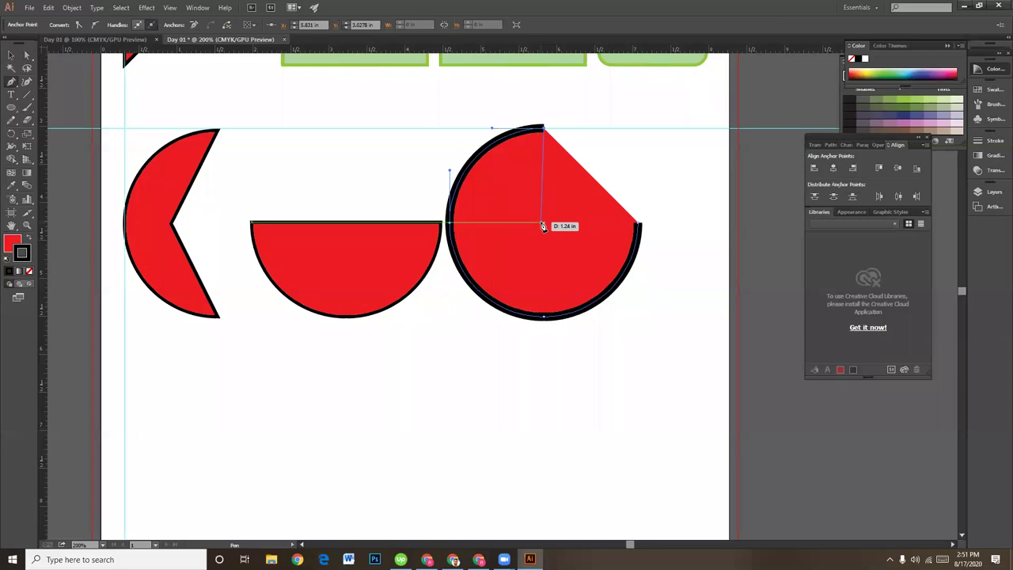
pyautogui.click(545, 228)
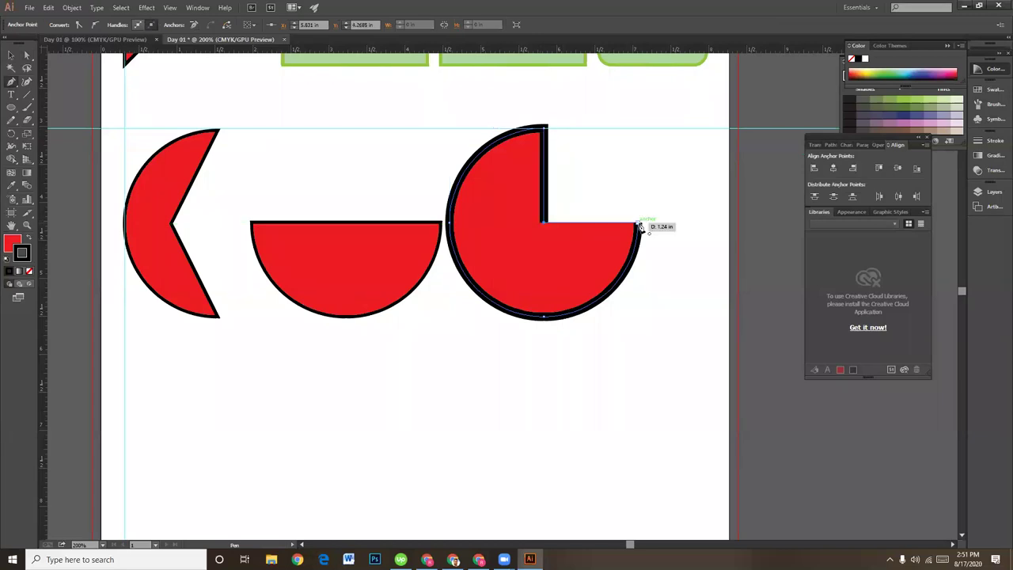
pyautogui.click(639, 226)
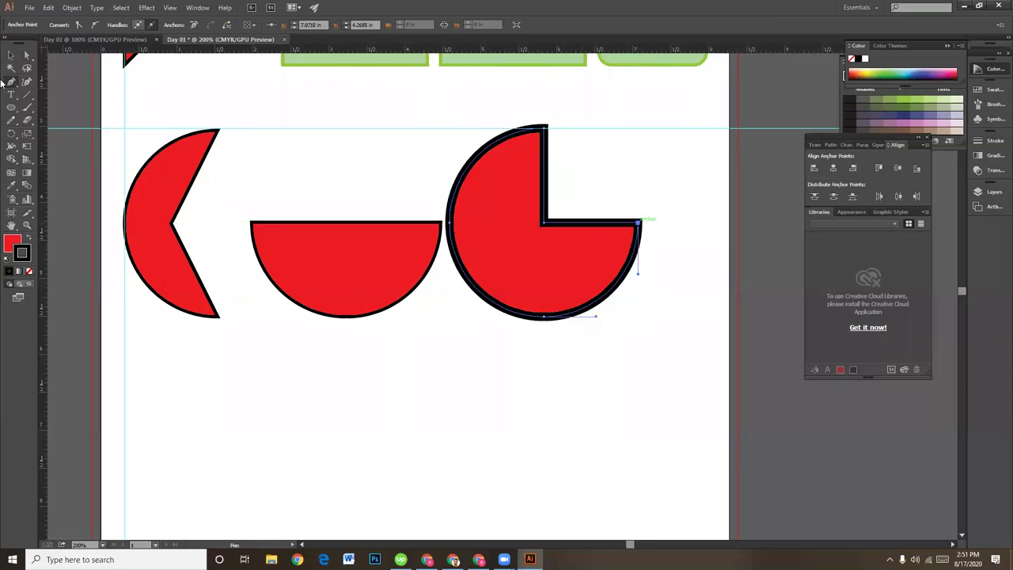
pyautogui.click(11, 57)
pyautogui.click(593, 359)
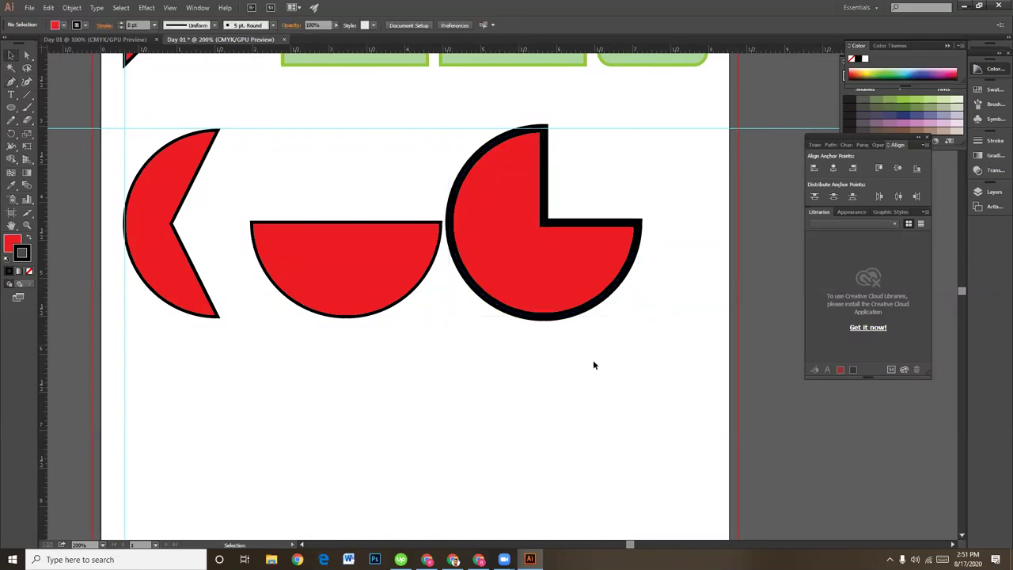
pyautogui.hotkey('ctrl', '-')
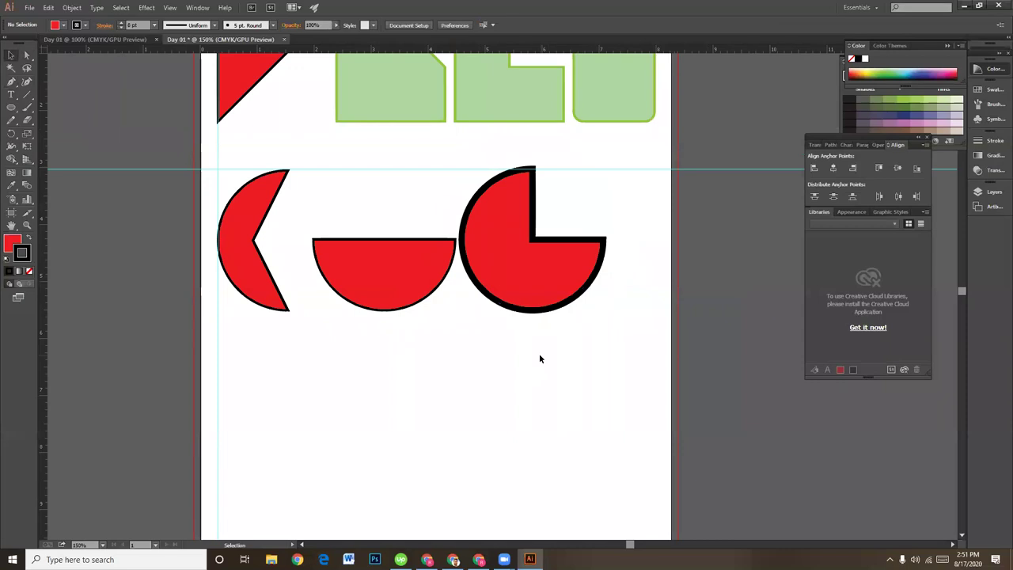
# Nudge the red pie shape slightly to the right.
pyautogui.click(538, 267)
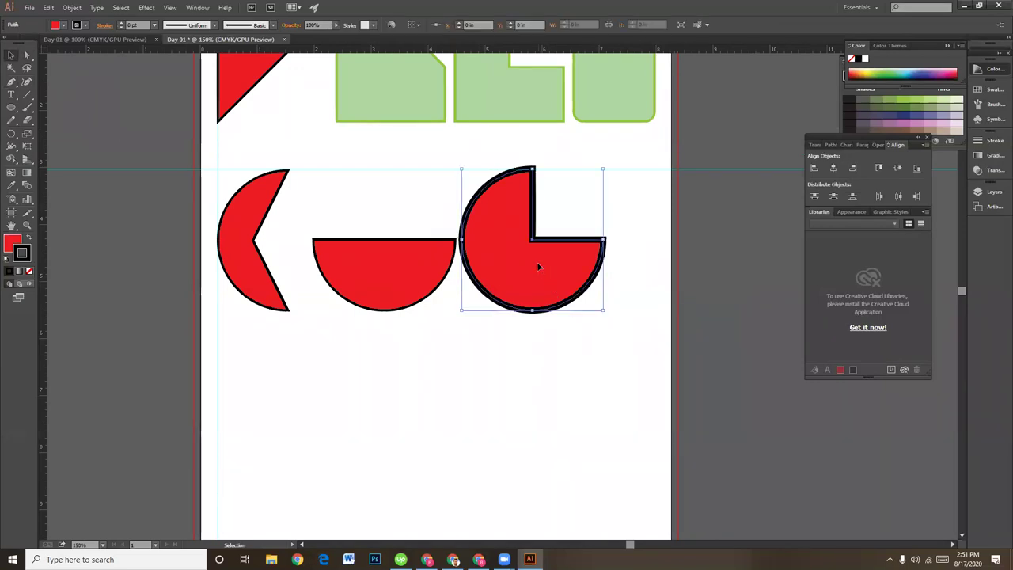
pyautogui.moveTo(527, 268); pyautogui.dragTo(560, 272)
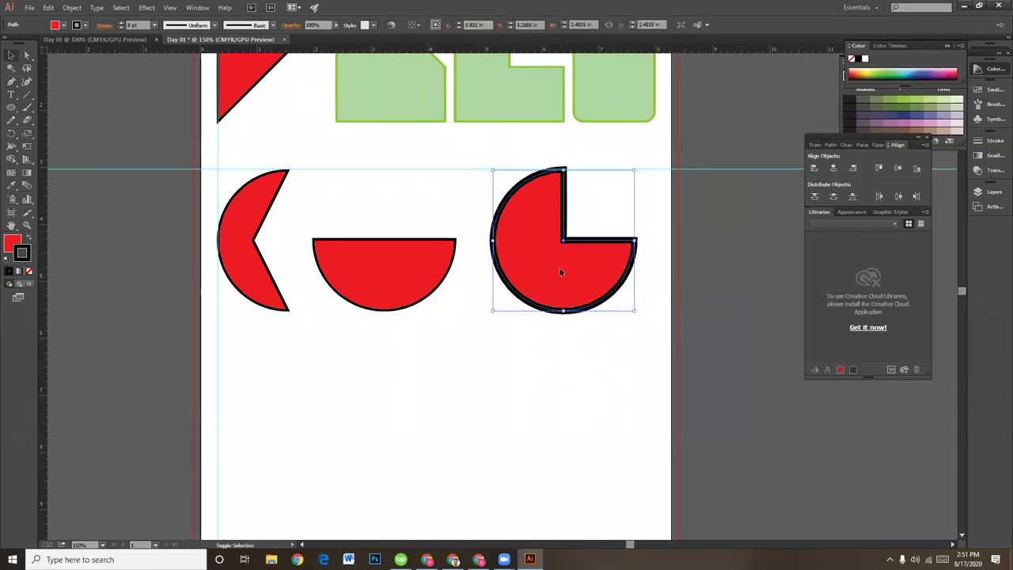
pyautogui.click(10, 108)
pyautogui.moveTo(8, 111); pyautogui.dragTo(72, 107)
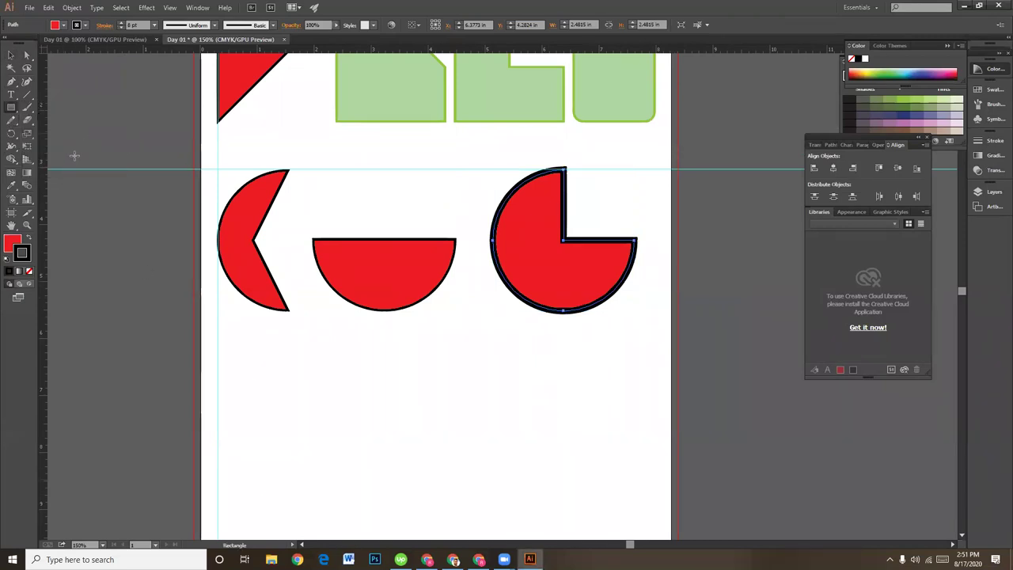
pyautogui.moveTo(10, 108); pyautogui.dragTo(51, 136)
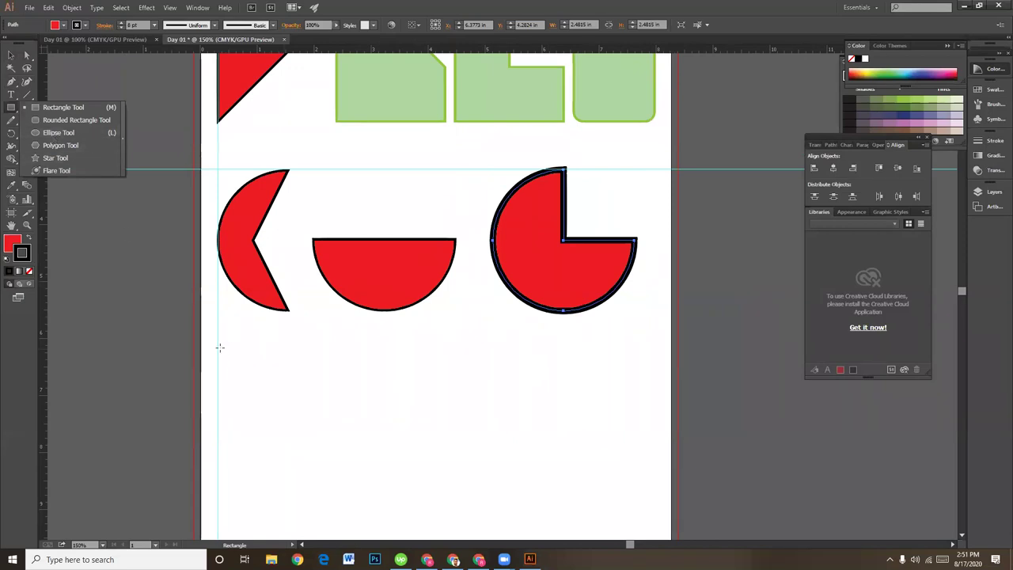
pyautogui.click(314, 436)
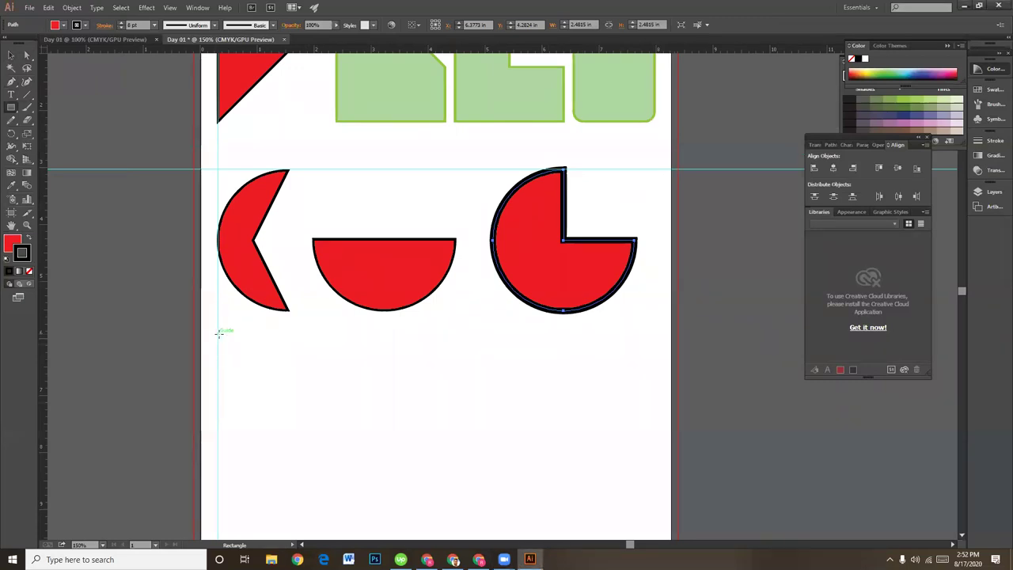
# Draw a new red circle, about 2.58 in across, below the notched crescent.
pyautogui.moveTo(219, 333); pyautogui.dragTo(308, 420)
pyautogui.hotkey('ctrl', 'z')
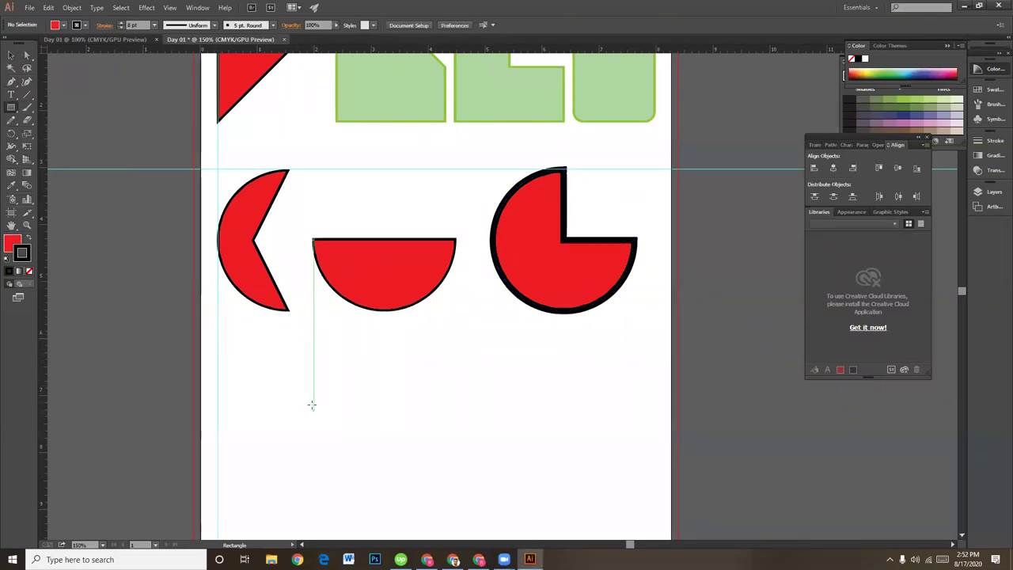
pyautogui.moveTo(11, 107); pyautogui.dragTo(49, 132)
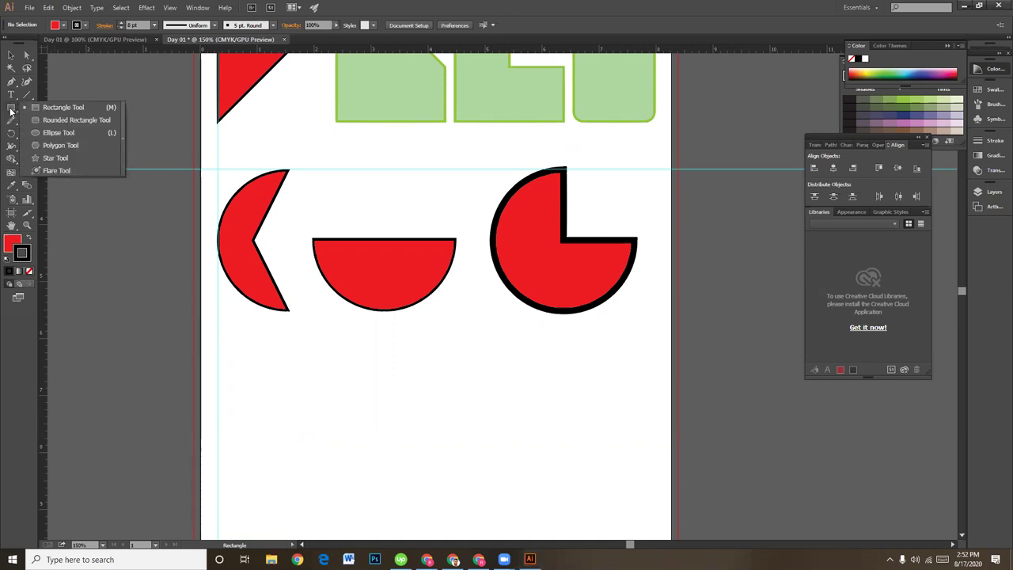
pyautogui.click(49, 132)
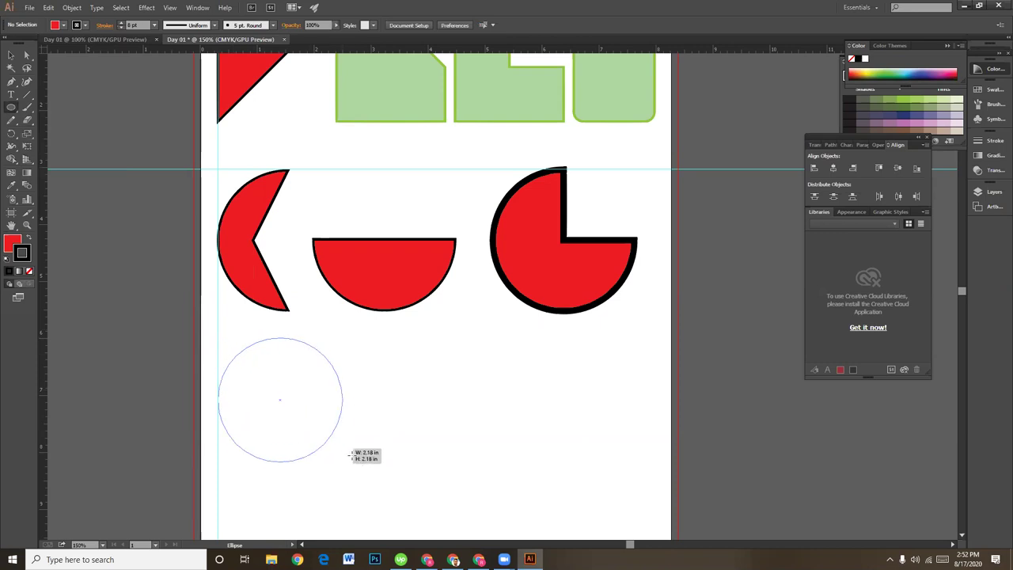
pyautogui.moveTo(217, 336); pyautogui.dragTo(365, 484)
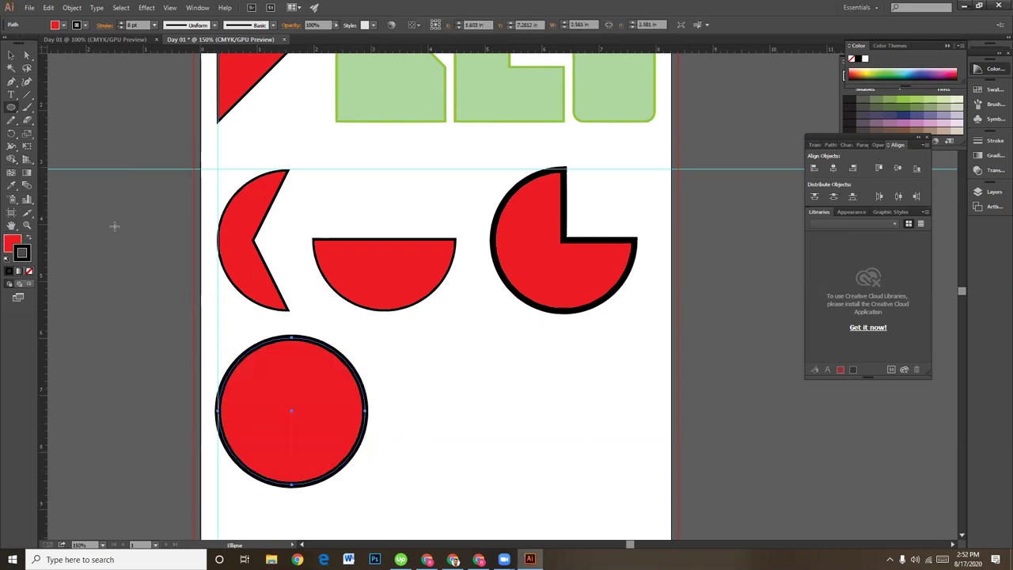
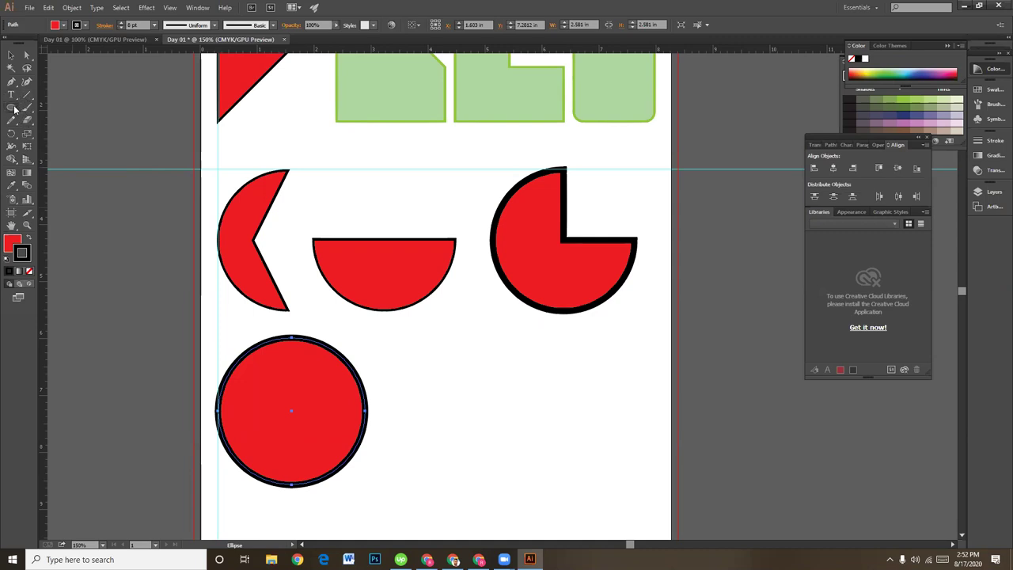
# Open the red circle by deleting its right-edge anchors, and set its fill to None.
pyautogui.click(11, 81)
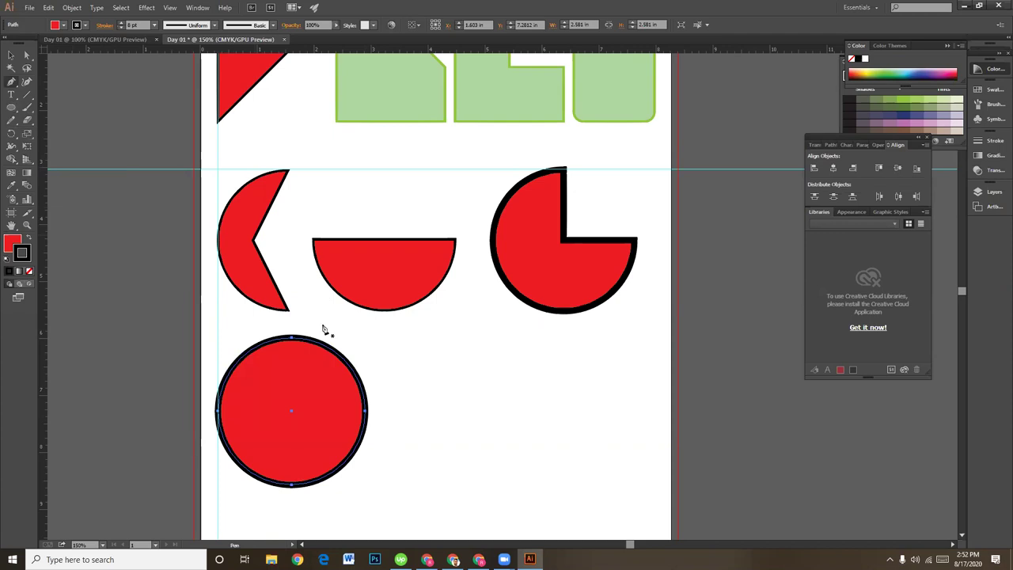
pyautogui.click(355, 373)
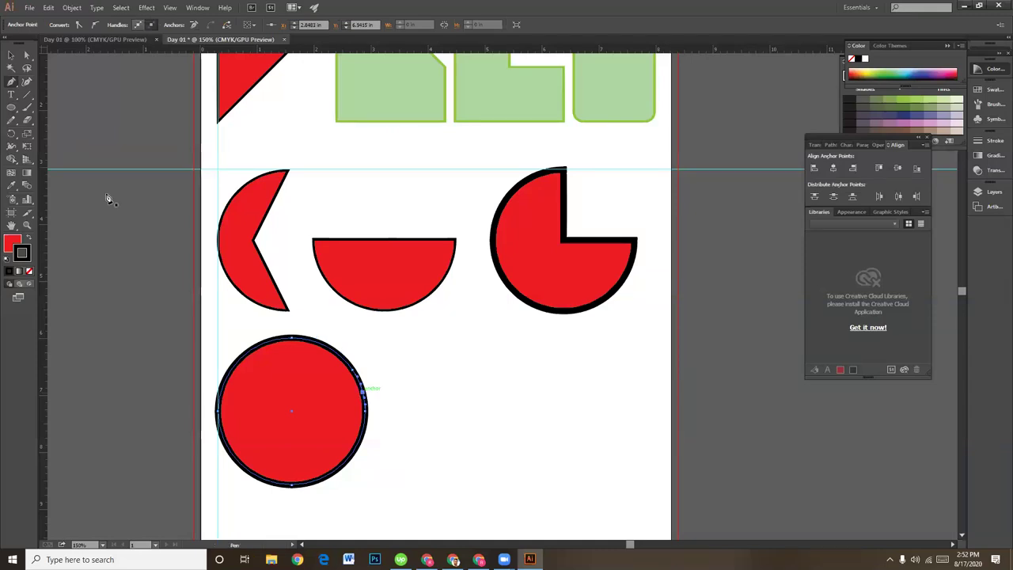
pyautogui.click(26, 55)
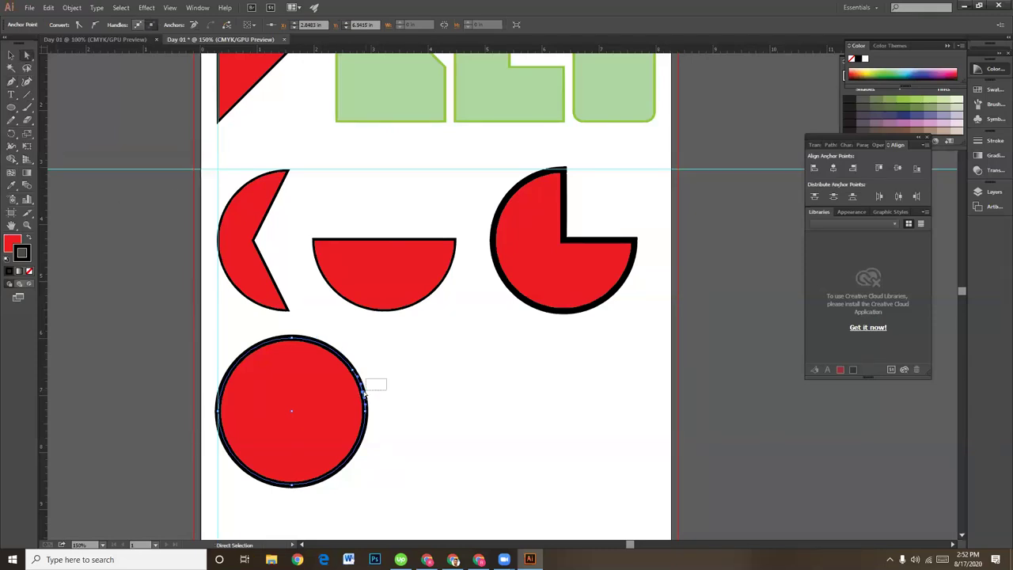
pyautogui.moveTo(364, 393); pyautogui.dragTo(361, 391)
pyautogui.press('Delete')
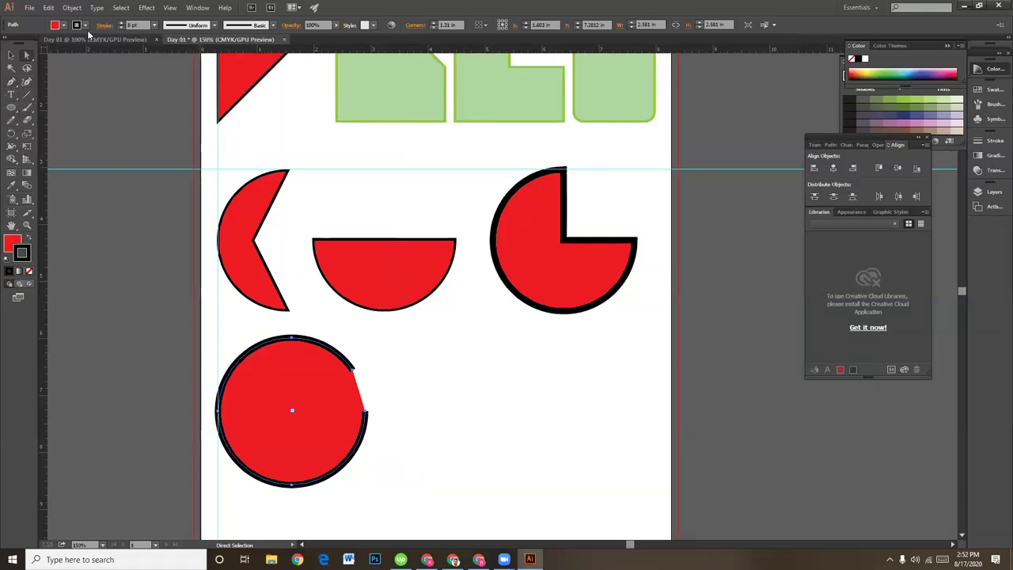
pyautogui.click(11, 243)
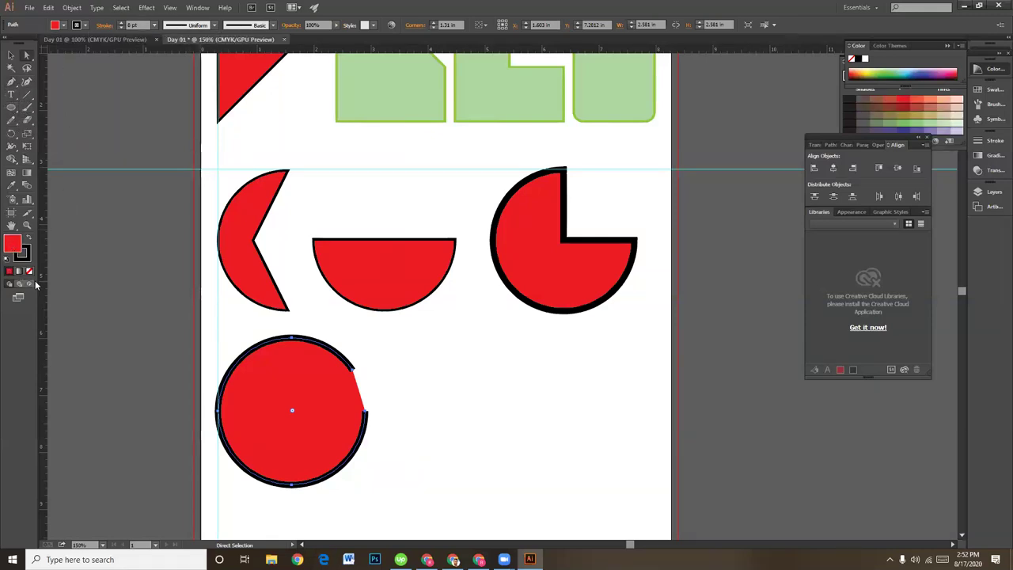
pyautogui.click(29, 273)
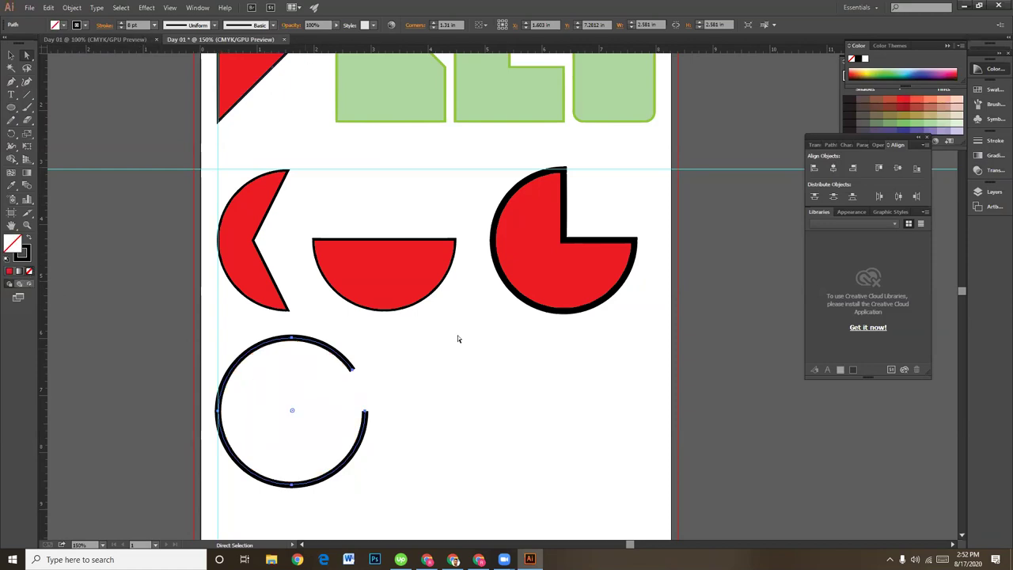
# Pen-draw the G's inward horizontal bar and short downward stem from the open end.
pyautogui.press('p')
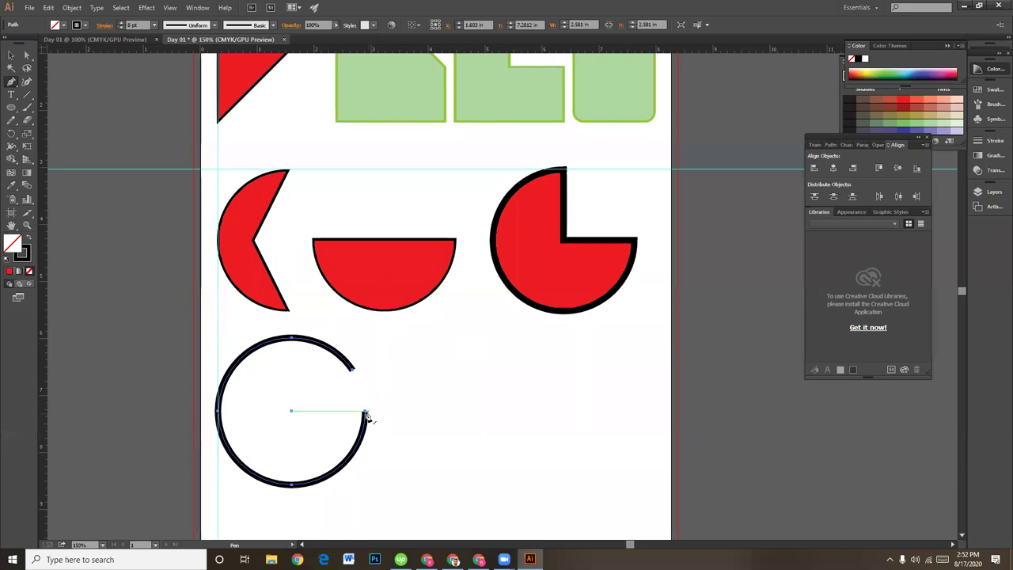
pyautogui.click(366, 413)
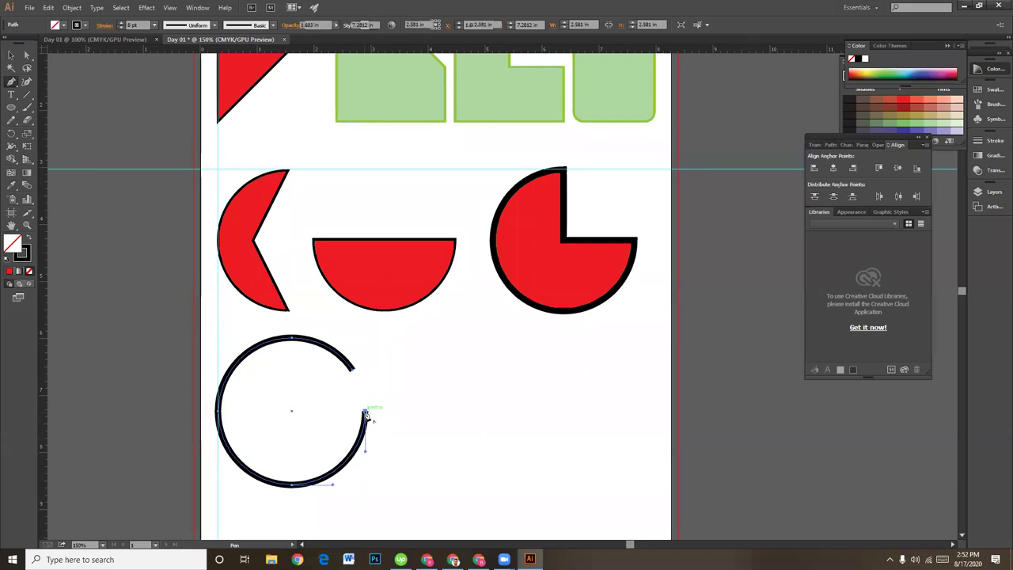
pyautogui.click(292, 412)
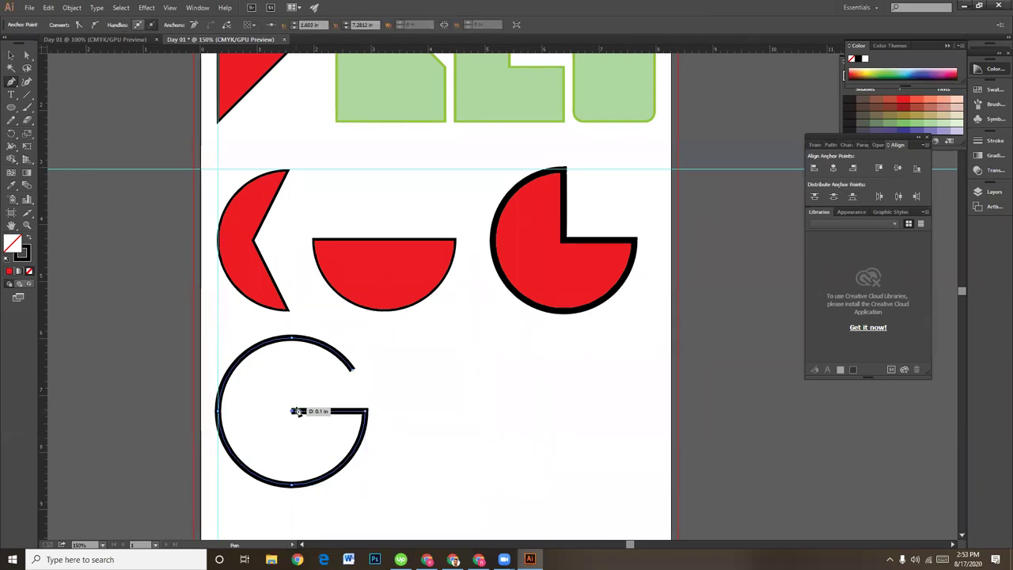
pyautogui.click(291, 460)
pyautogui.hotkey('ctrl', 'z')
pyautogui.click(291, 457)
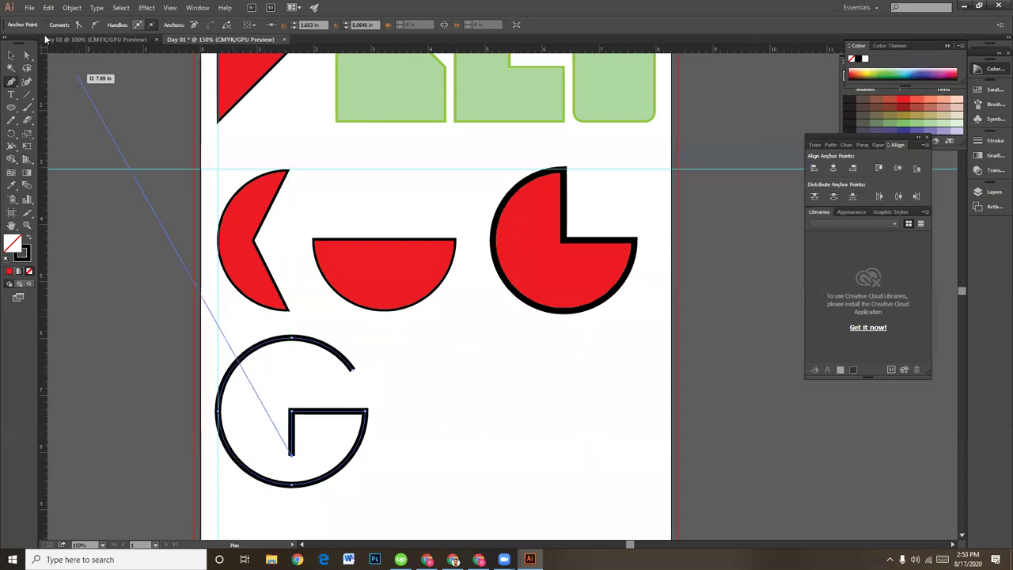
pyautogui.click(10, 56)
pyautogui.click(435, 398)
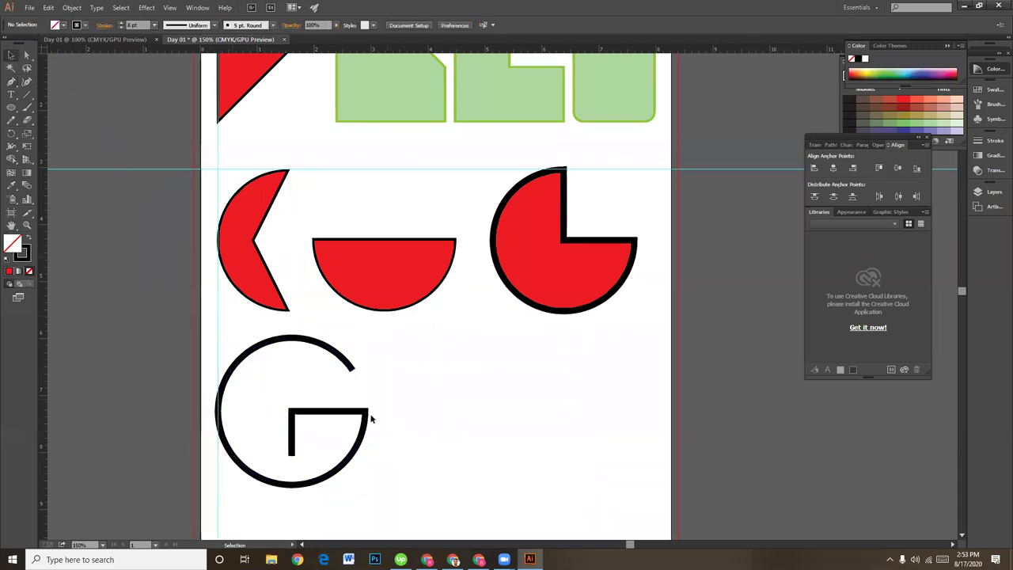
pyautogui.click(364, 411)
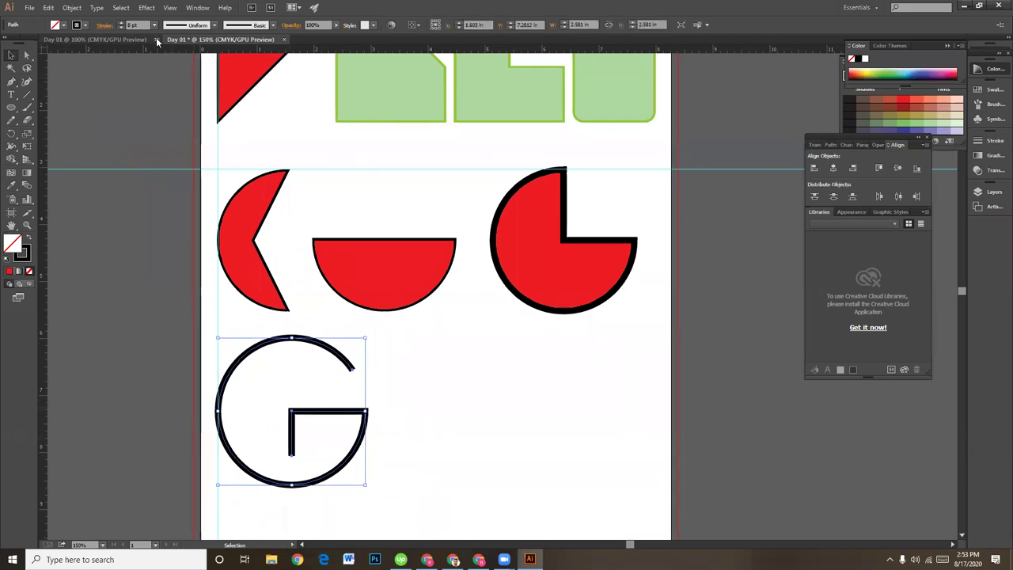
# Raise the G's stroke weight to 18 pt, then zoom out to view the page.
pyautogui.click(123, 24)
pyautogui.click(123, 23)
pyautogui.click(123, 24)
pyautogui.click(123, 24)
pyautogui.click(410, 421)
pyautogui.press('space')
pyautogui.press('a')
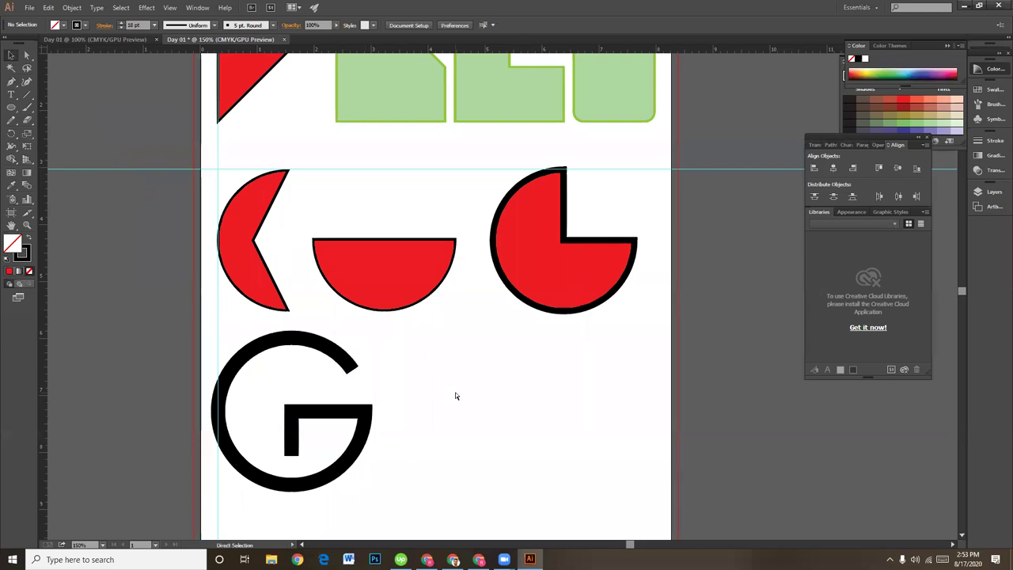
pyautogui.hotkey('ctrl', '-')
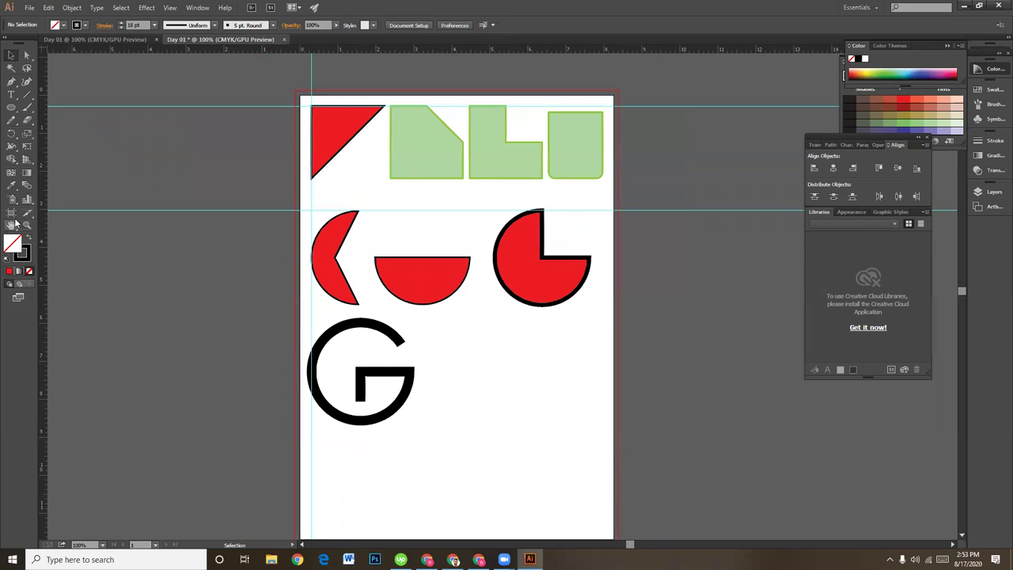
pyautogui.click(12, 107)
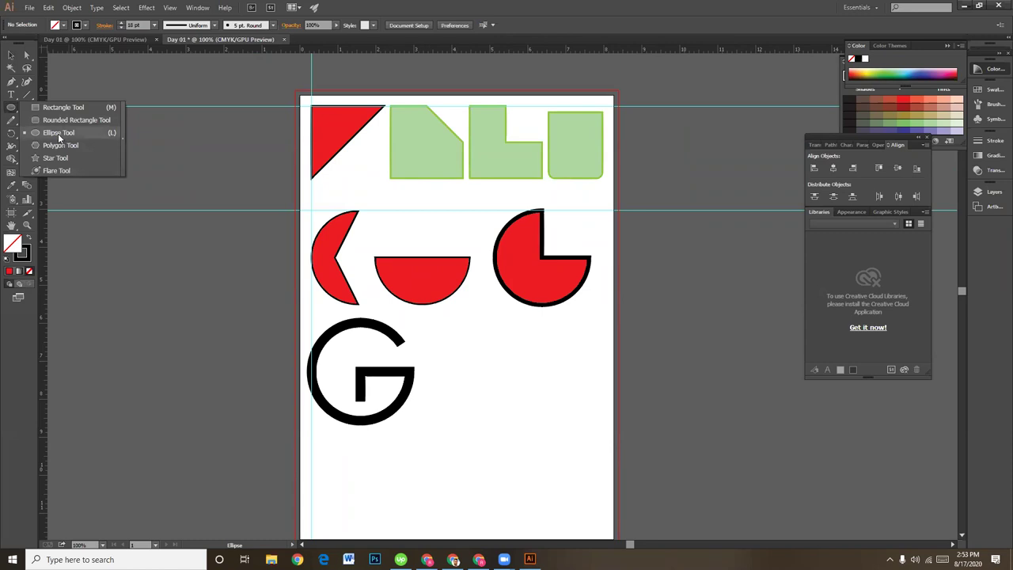
# Draw a thick-outlined circle with the Ellipse tool to the right of the G.
pyautogui.click(60, 135)
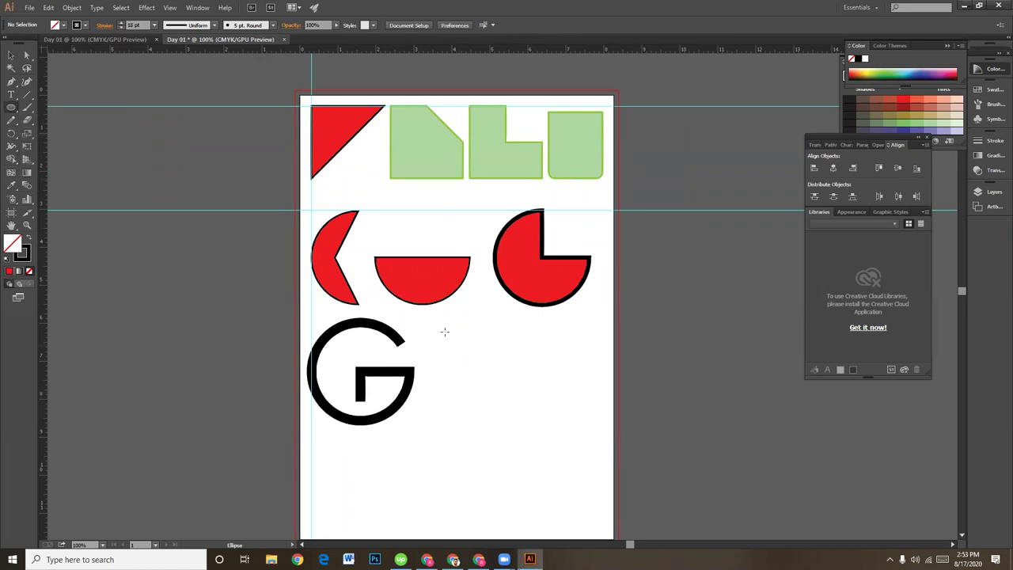
pyautogui.moveTo(436, 322); pyautogui.dragTo(508, 428)
pyautogui.press('v')
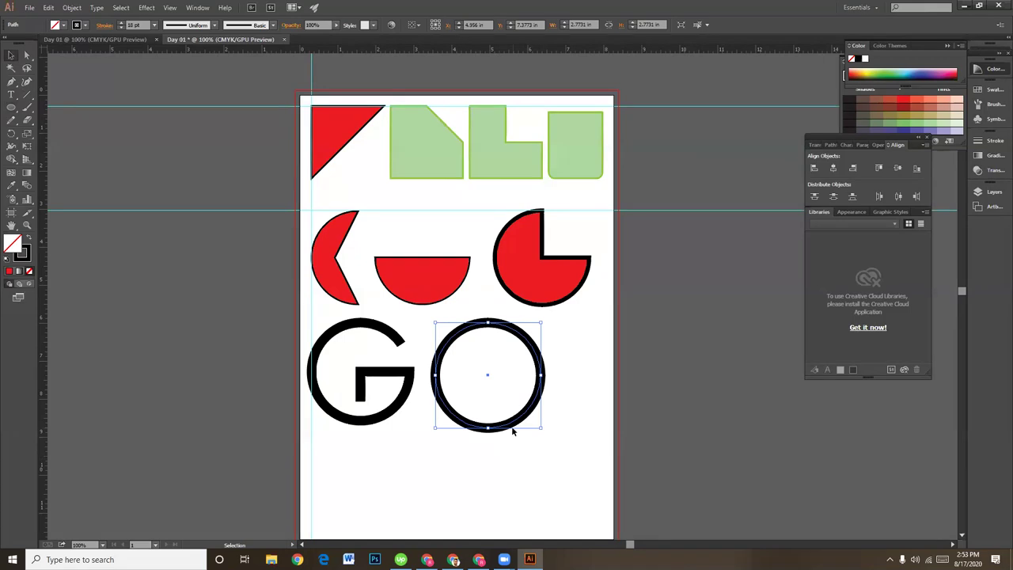
pyautogui.click(520, 445)
pyautogui.click(515, 420)
pyautogui.click(590, 438)
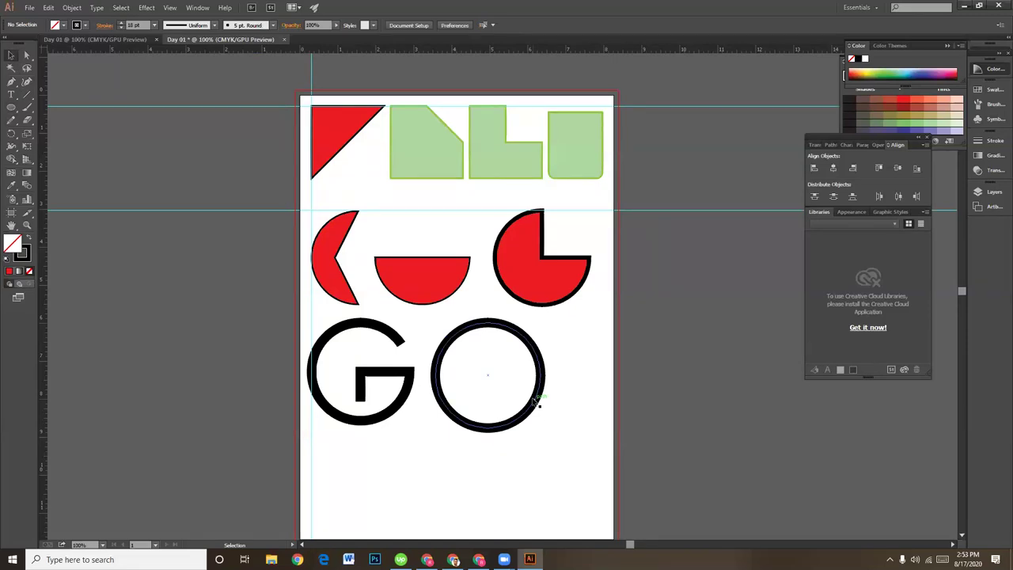
pyautogui.click(535, 402)
# Shrink the O circle slightly by dragging its bounding-box corner.
pyautogui.hotkey('ctrl', '+')
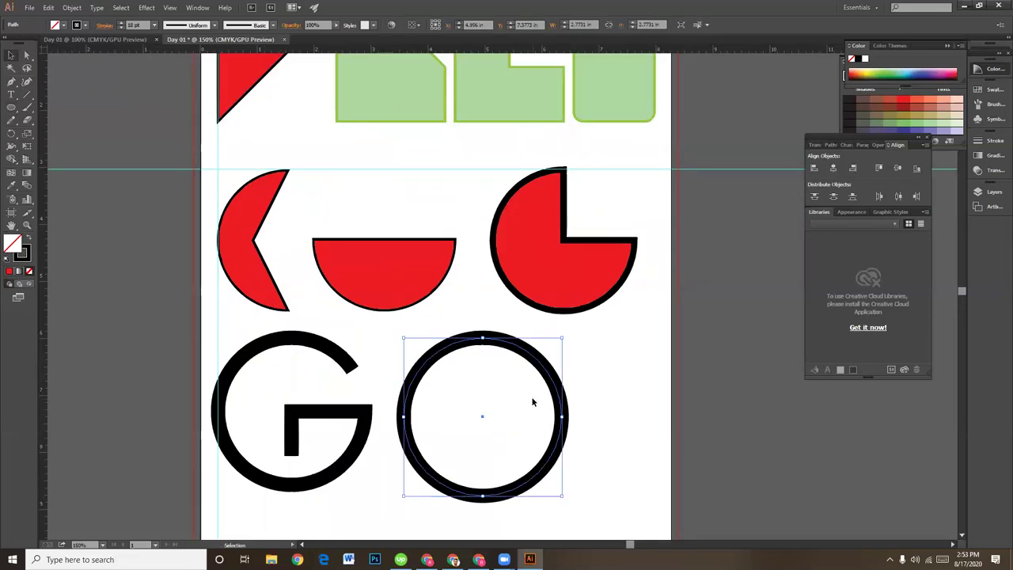
pyautogui.click(605, 402)
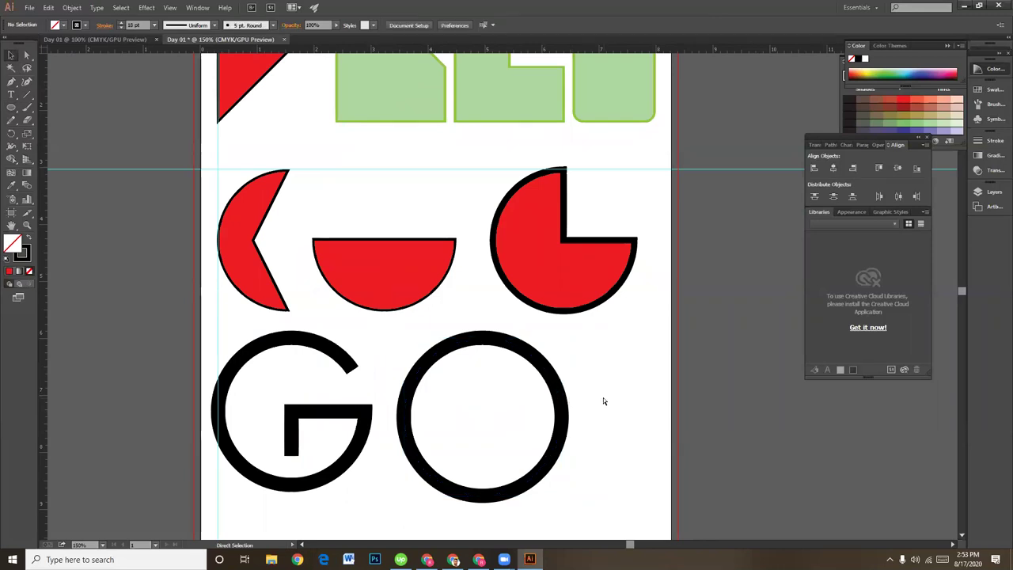
pyautogui.hotkey('ctrl', '-')
pyautogui.hotkey('ctrl', '-')
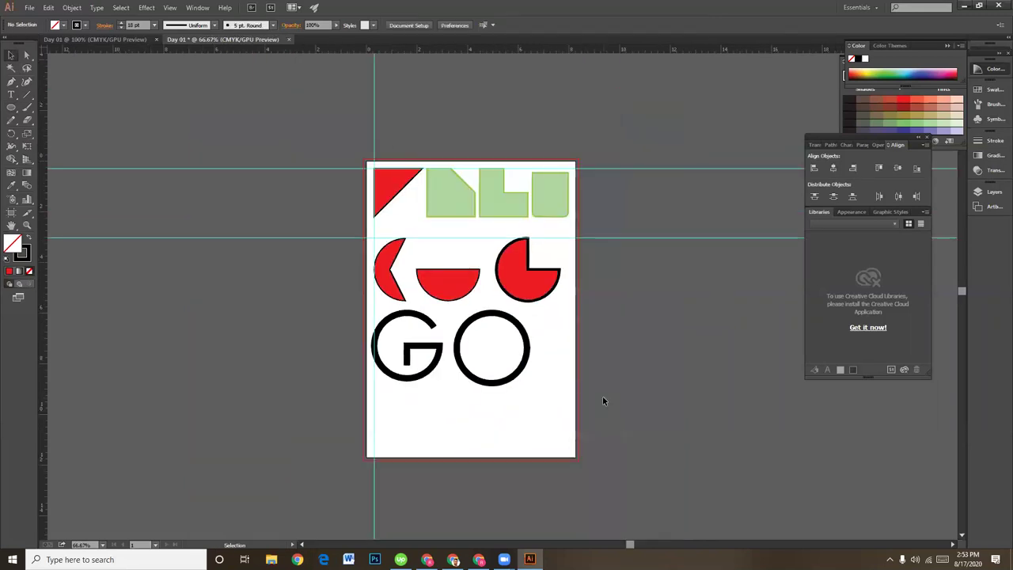
pyautogui.click(512, 376)
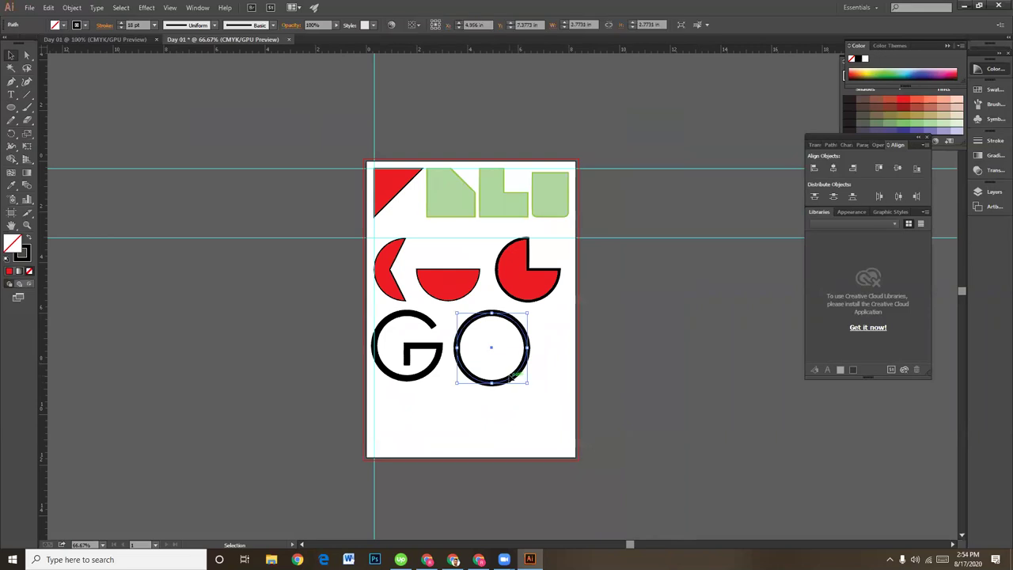
pyautogui.moveTo(528, 384); pyautogui.dragTo(518, 380)
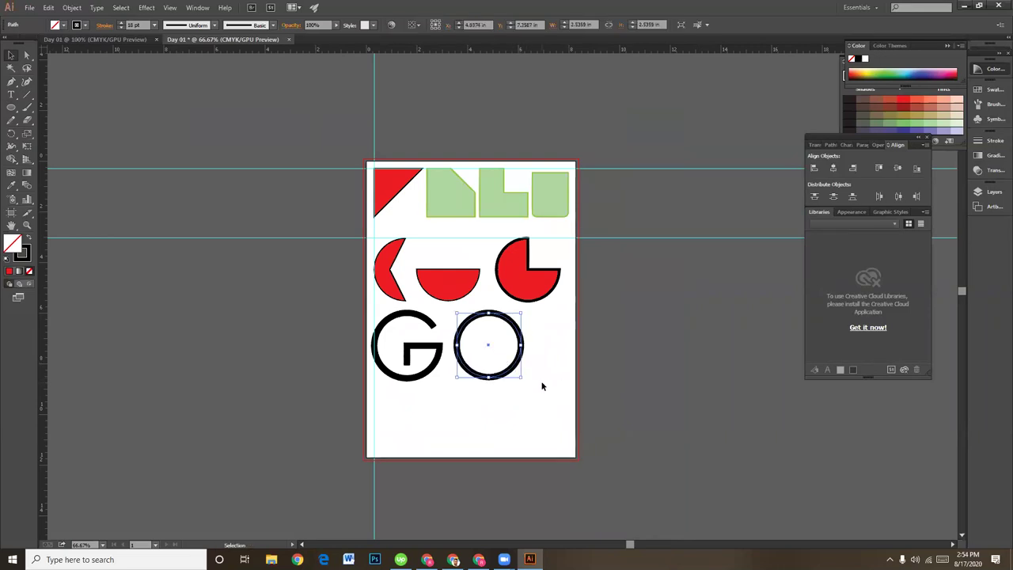
pyautogui.click(536, 385)
pyautogui.hotkey('ctrl', '1')
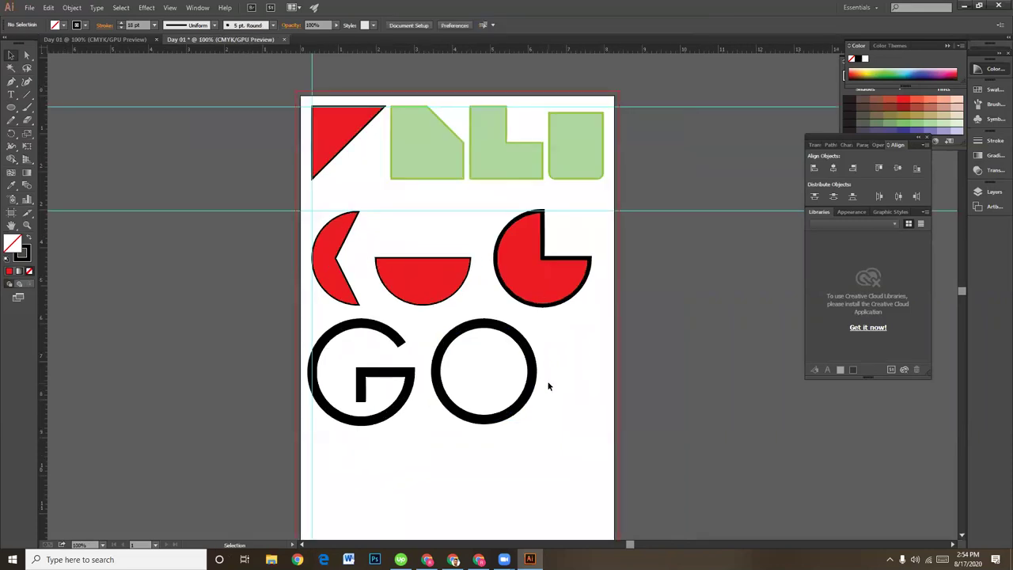
pyautogui.click(534, 382)
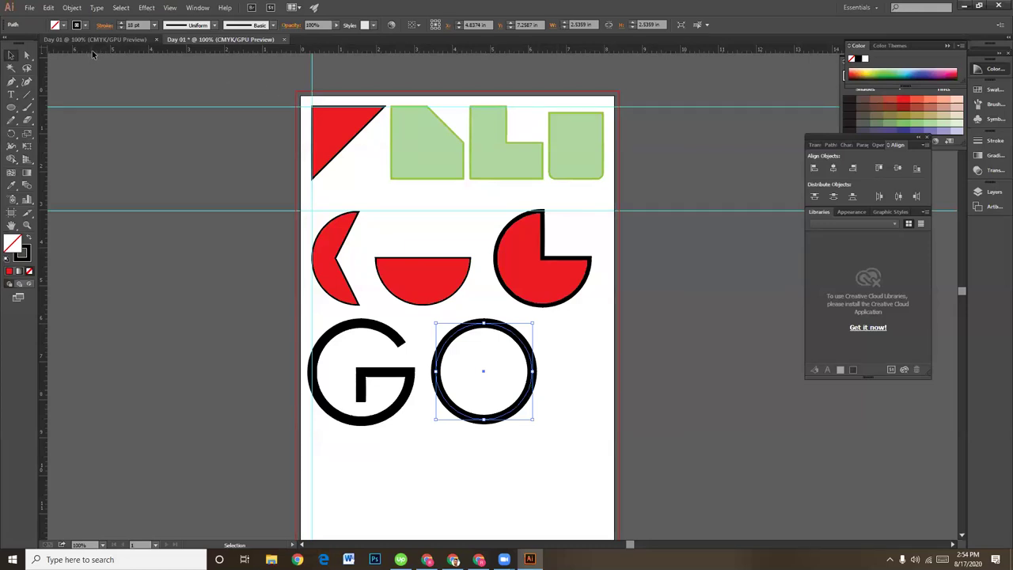
# Fill the O circle red and select it.
pyautogui.click(8, 272)
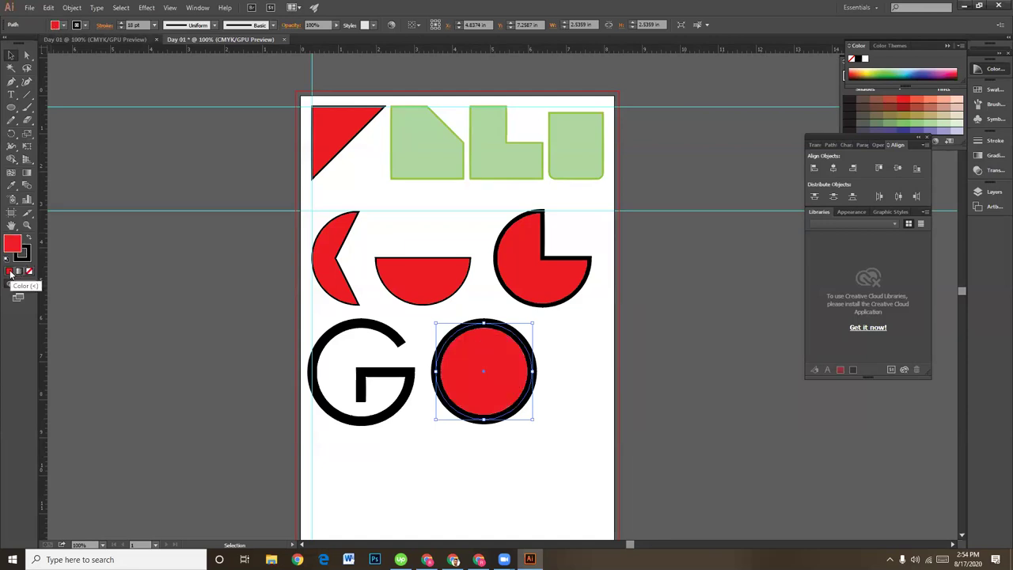
pyautogui.click(547, 360)
pyautogui.scroll(1, 547, 360)
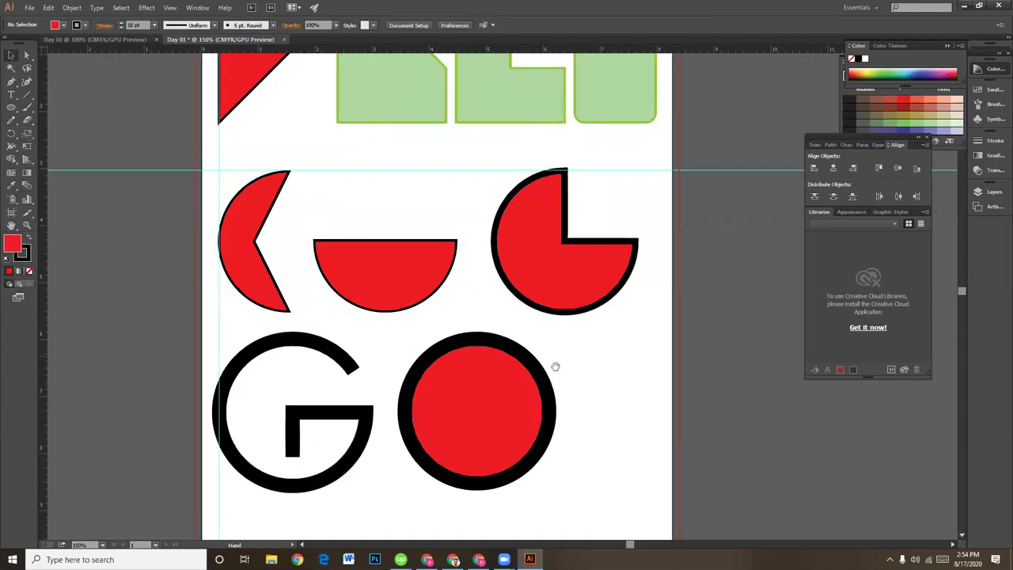
pyautogui.scroll(1, 554, 357)
pyautogui.click(496, 374)
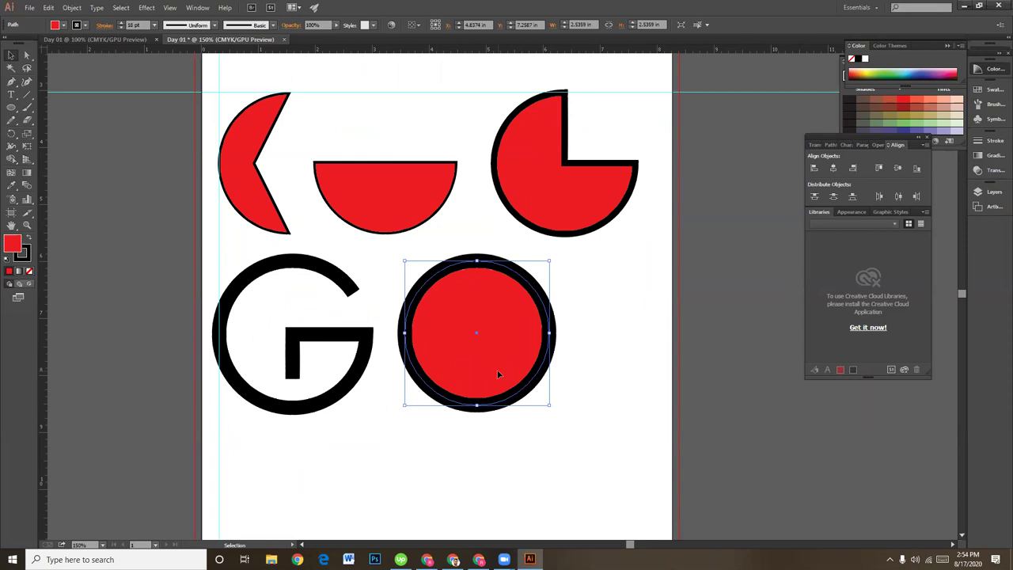
# Add anchors near the O's top, delete the top segment, and remove the red fill.
pyautogui.press('p')
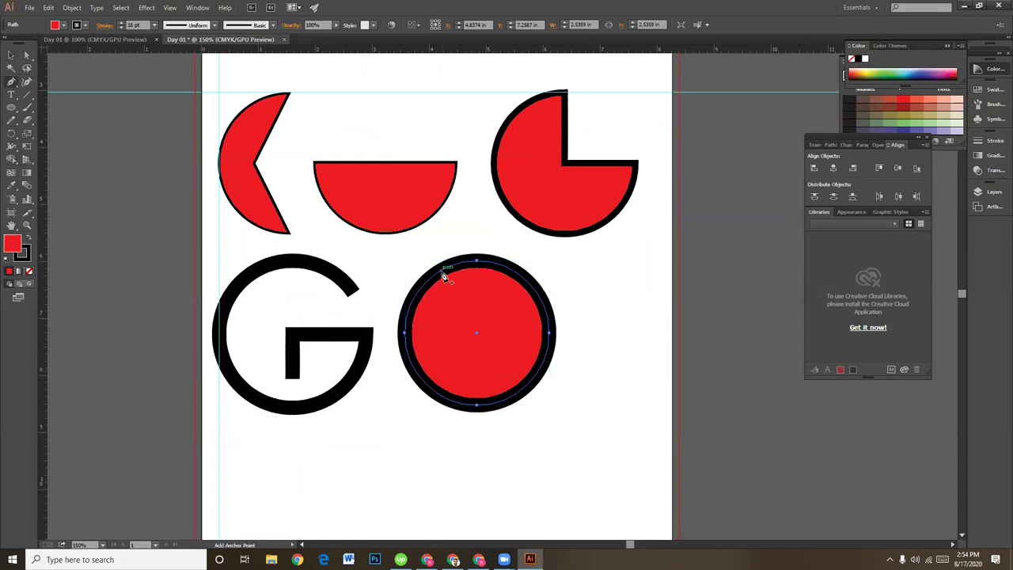
pyautogui.click(442, 272)
pyautogui.click(500, 268)
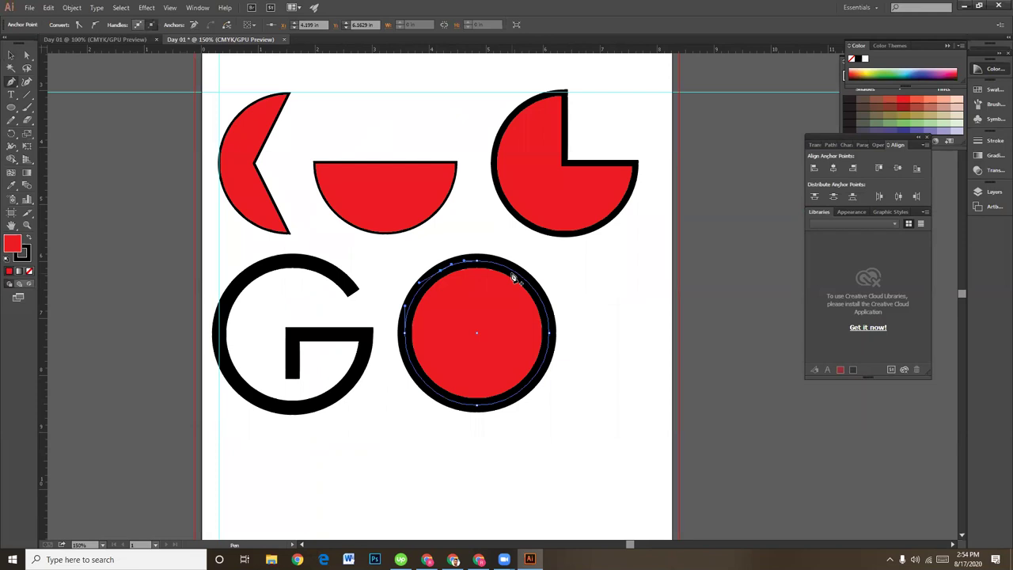
pyautogui.click(520, 273)
pyautogui.click(27, 55)
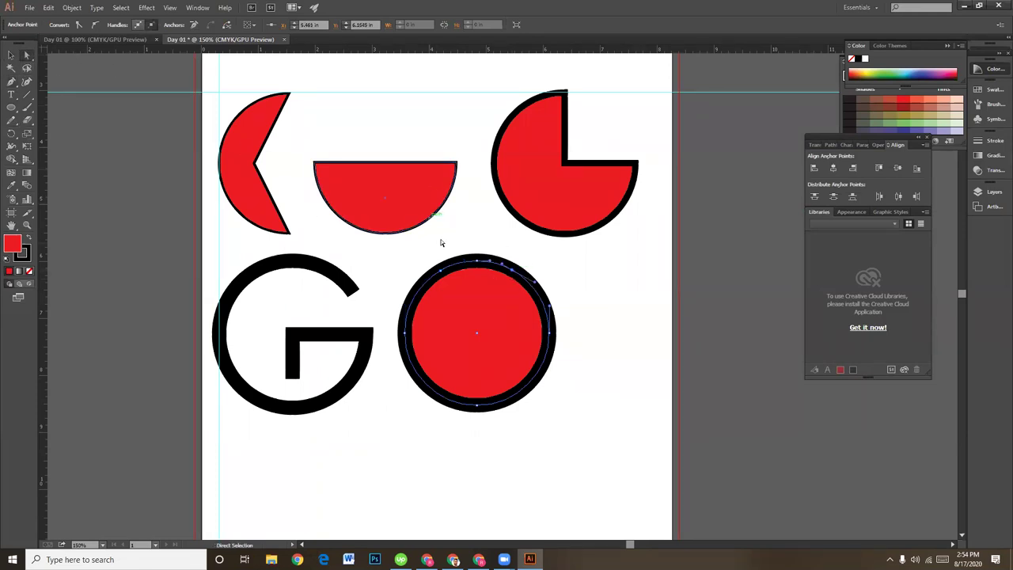
pyautogui.click(477, 269)
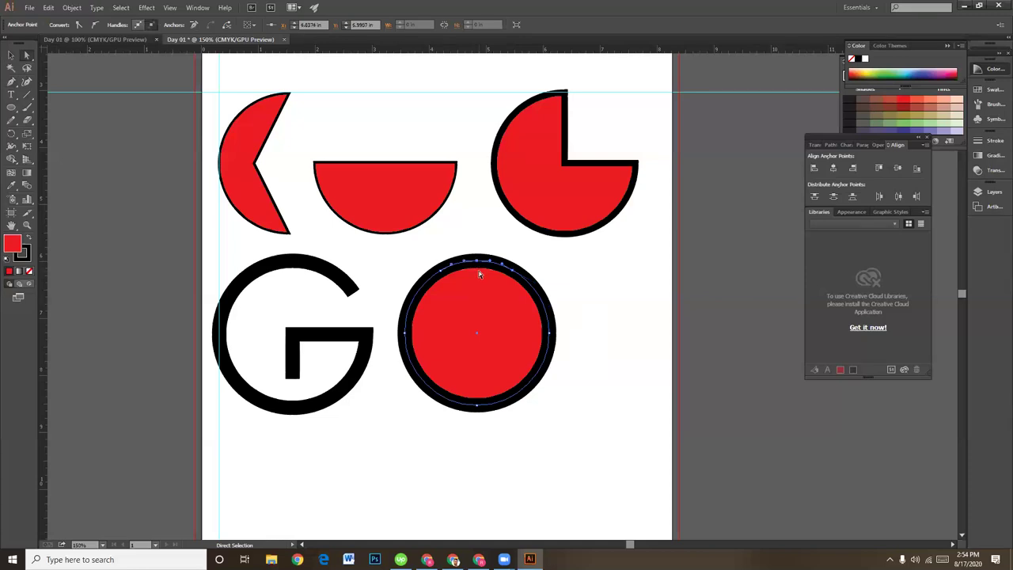
pyautogui.press('Delete')
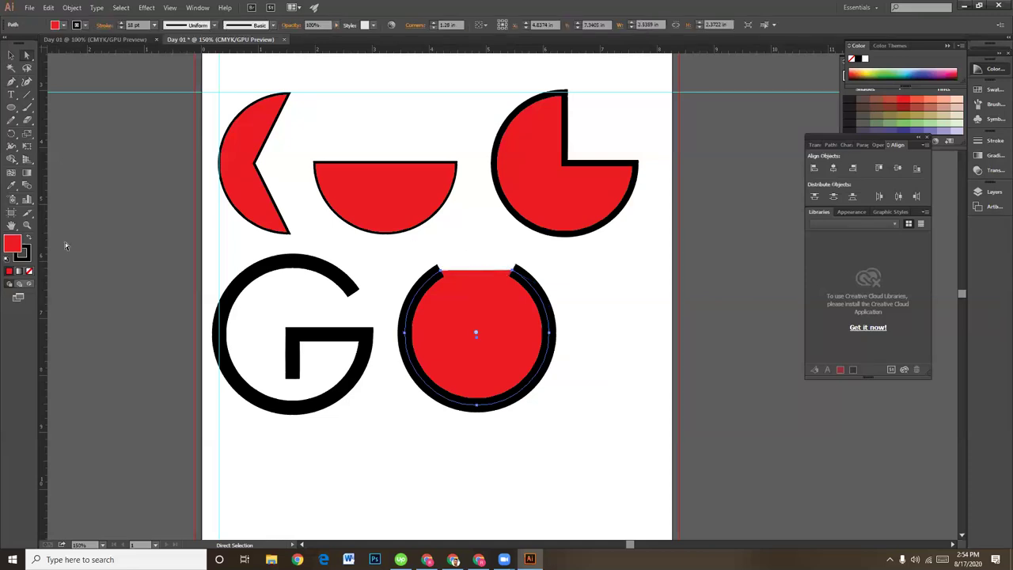
pyautogui.click(30, 270)
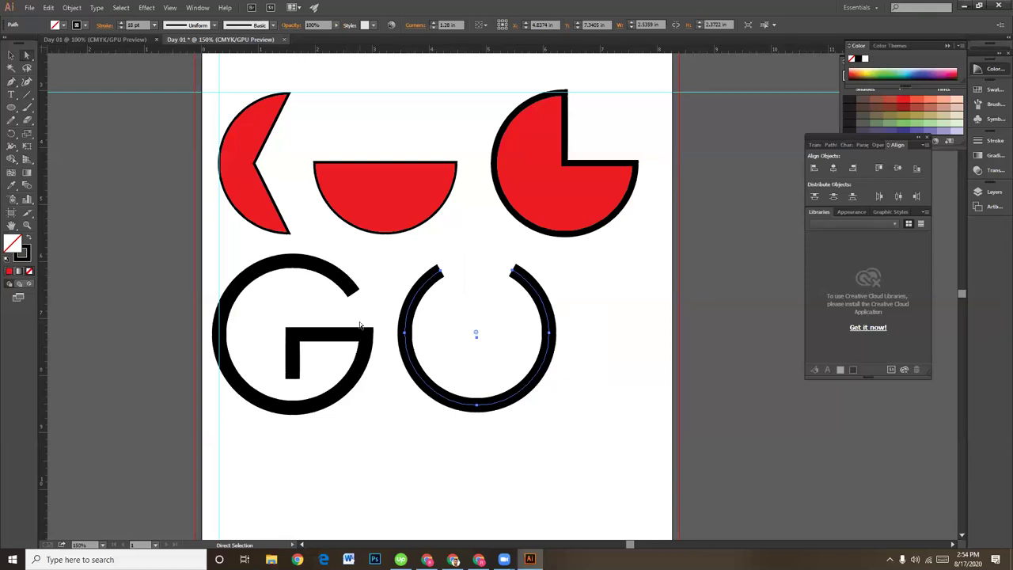
# Draw a vertical bar dropping from the O's top gap into its centre.
pyautogui.press('p')
pyautogui.click(475, 272)
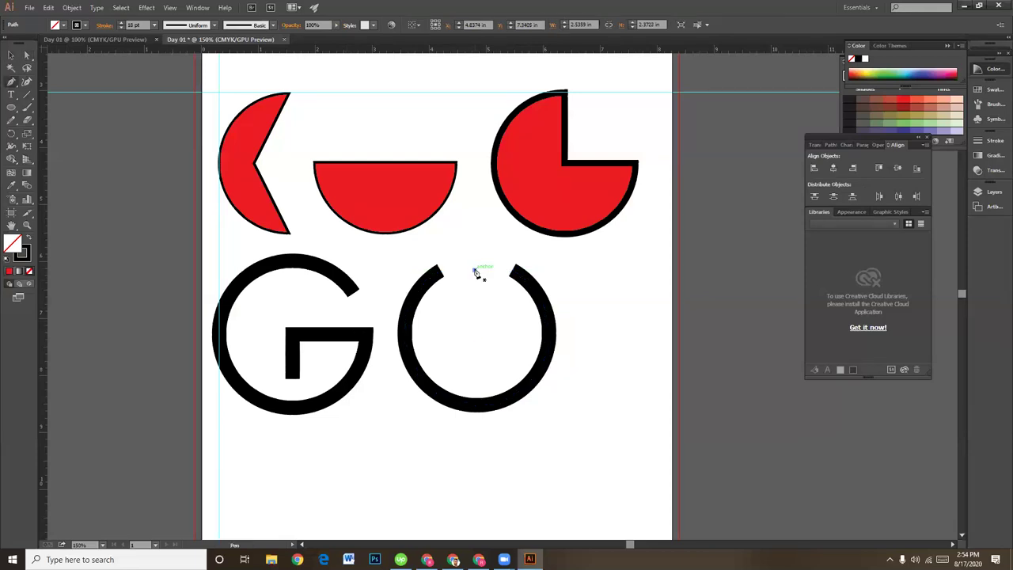
pyautogui.click(478, 343)
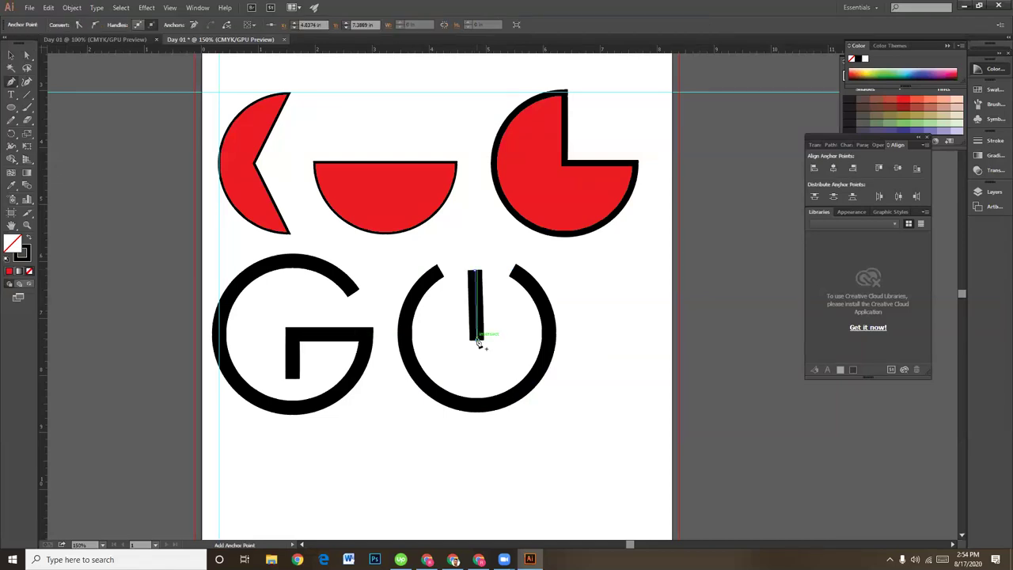
pyautogui.hotkey('ctrl', 'z')
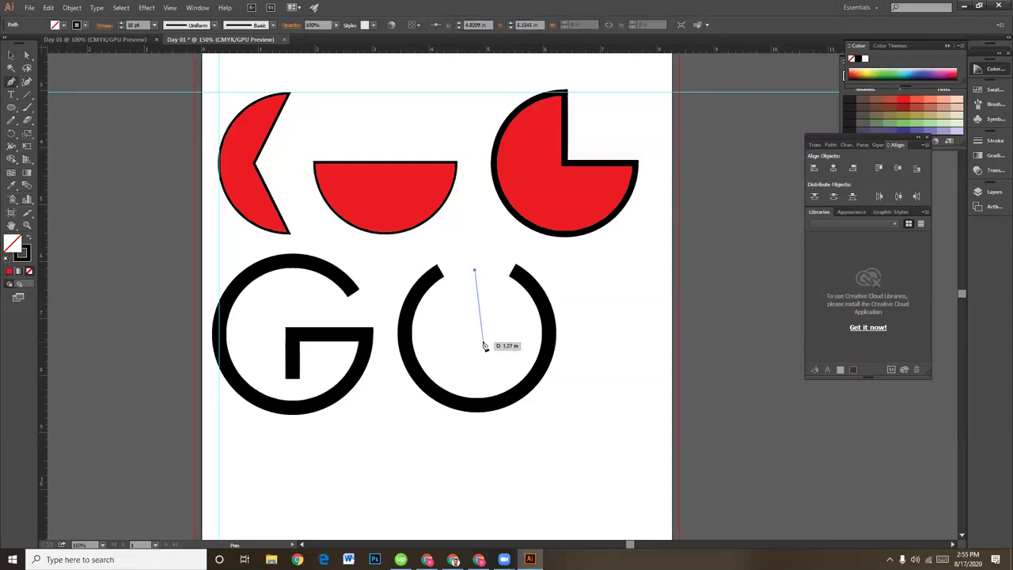
pyautogui.click(475, 336)
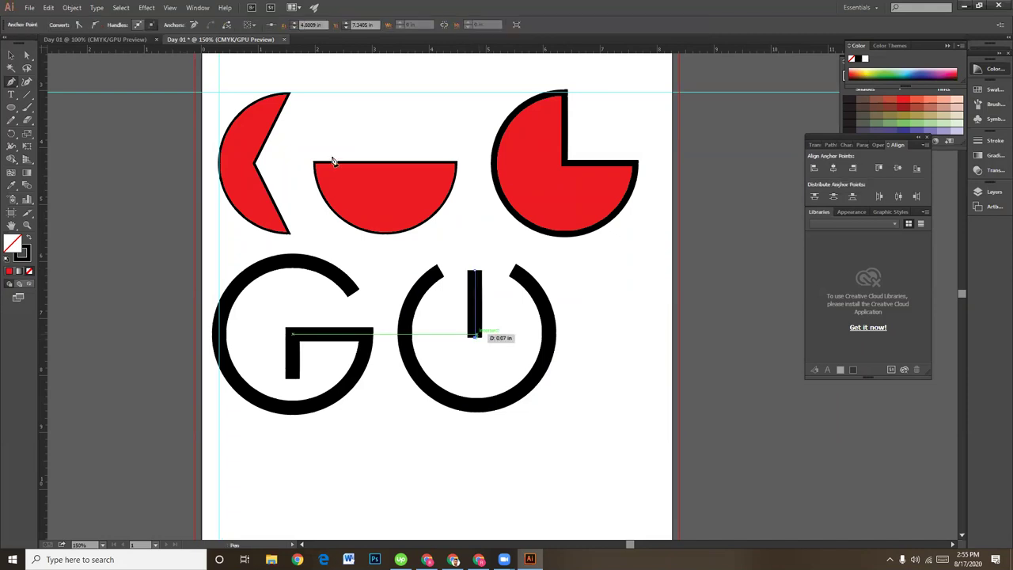
pyautogui.click(11, 55)
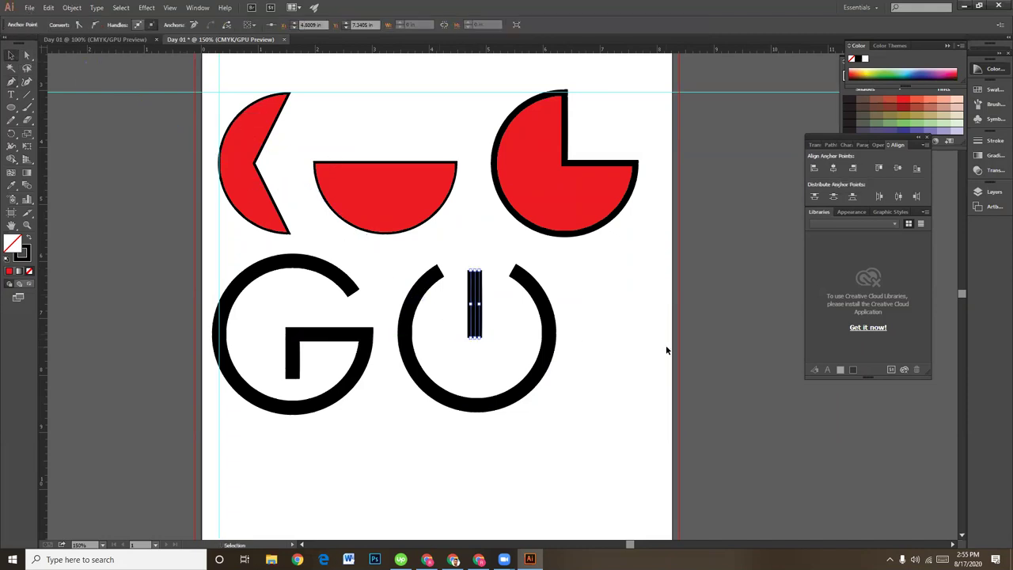
pyautogui.click(631, 346)
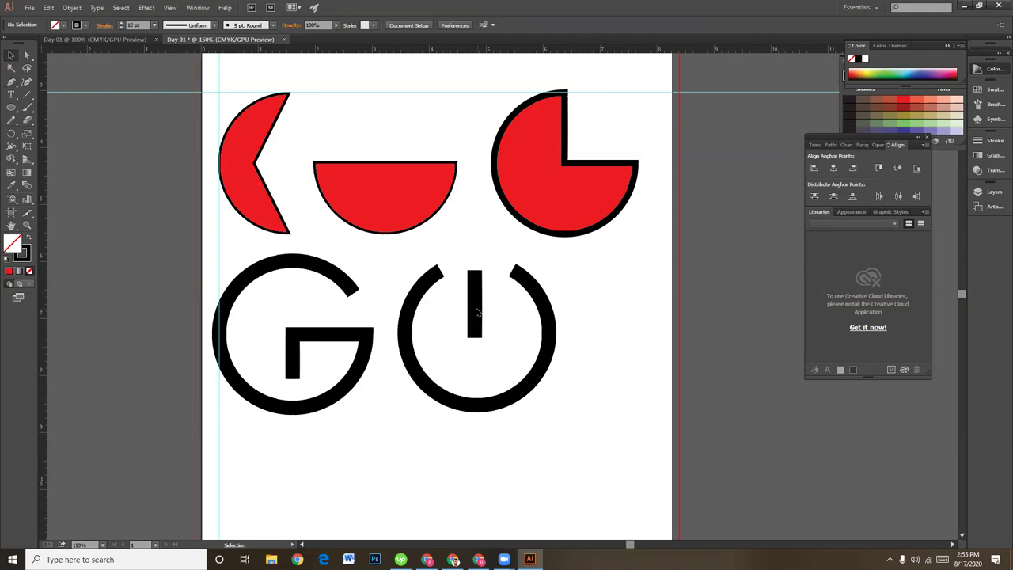
# Draw a hexagon below the G with the Polygon tool, replacing a first attempt.
pyautogui.hotkey('ctrl', '-')
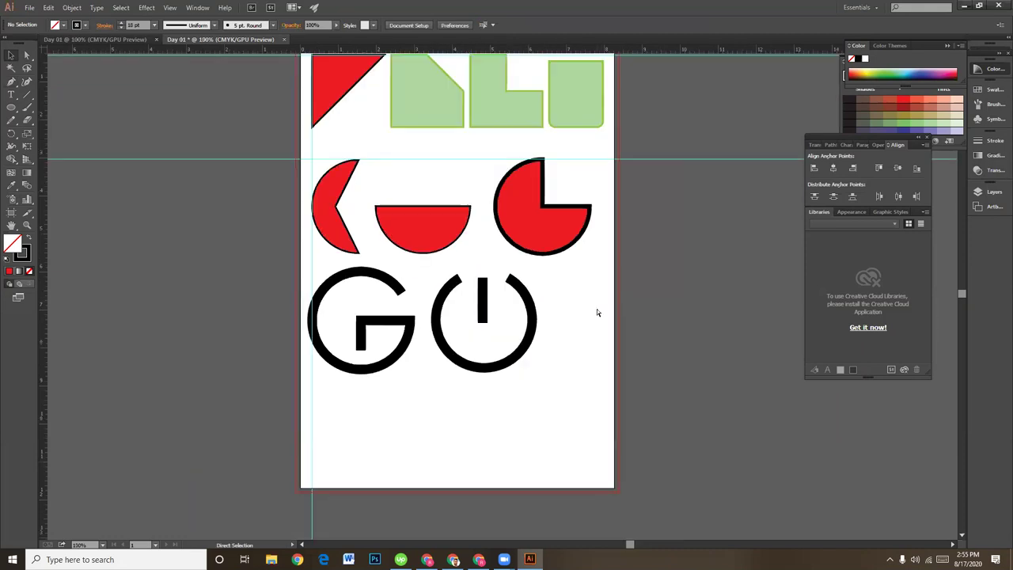
pyautogui.scroll(-1, 459, 384)
pyautogui.scroll(-2, 464, 391)
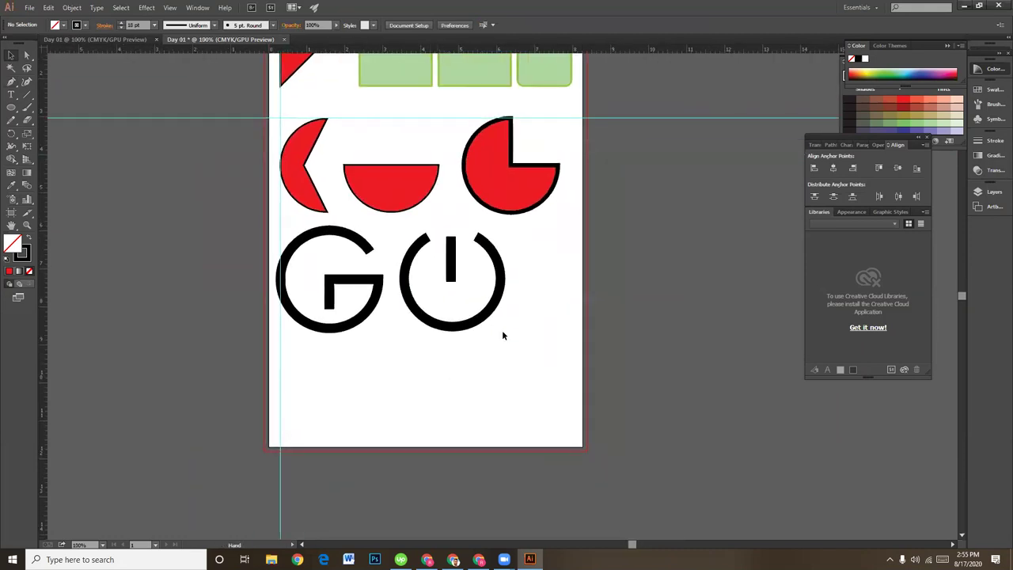
pyautogui.click(11, 108)
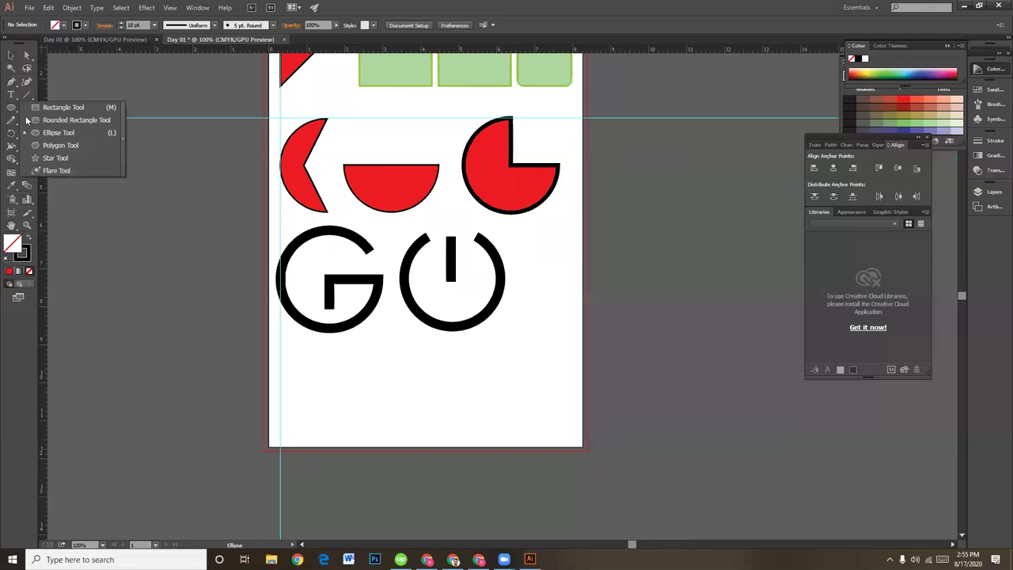
pyautogui.click(51, 146)
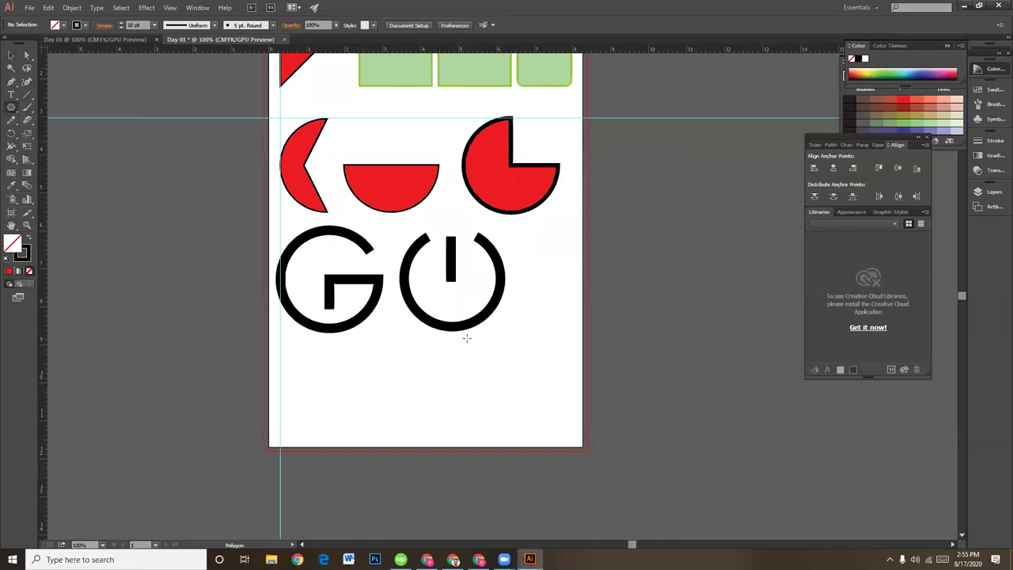
pyautogui.hotkey('ctrl', '=')
pyautogui.moveTo(432, 388); pyautogui.dragTo(428, 335)
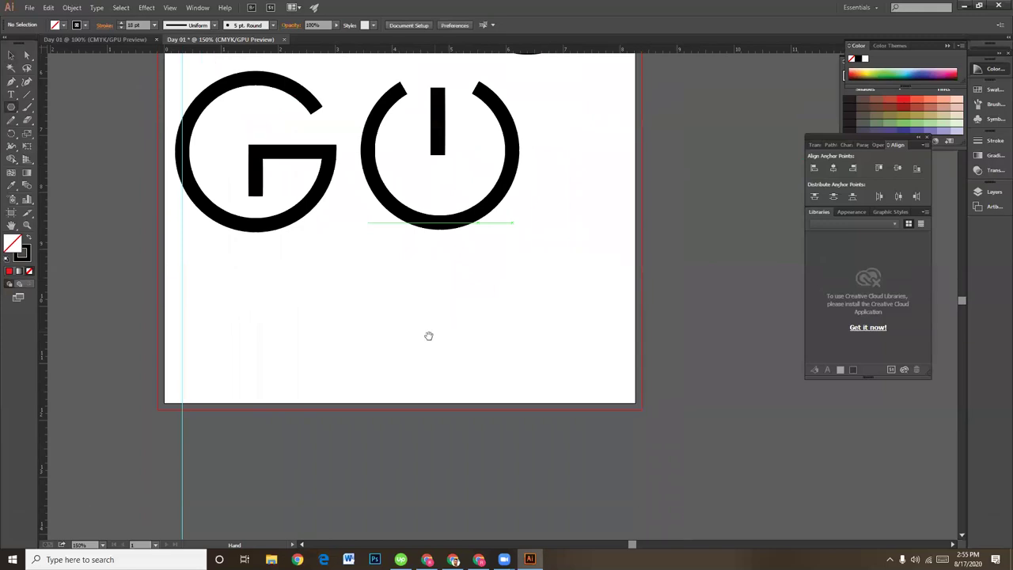
pyautogui.moveTo(228, 272)
pyautogui.mouseDown()
pyautogui.moveTo(289, 327)
pyautogui.moveTo(303, 319)
pyautogui.mouseUp()
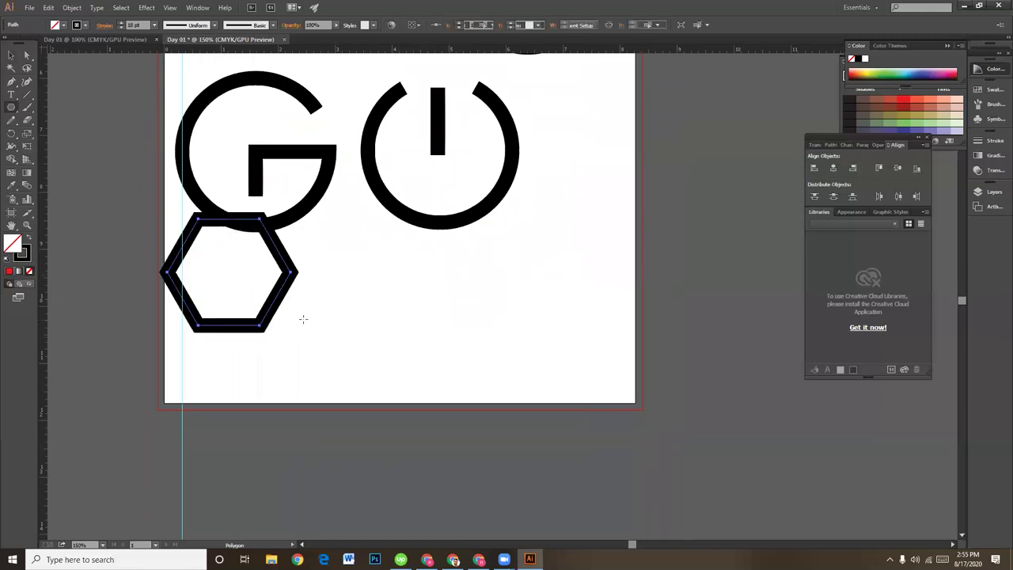
pyautogui.press('Delete')
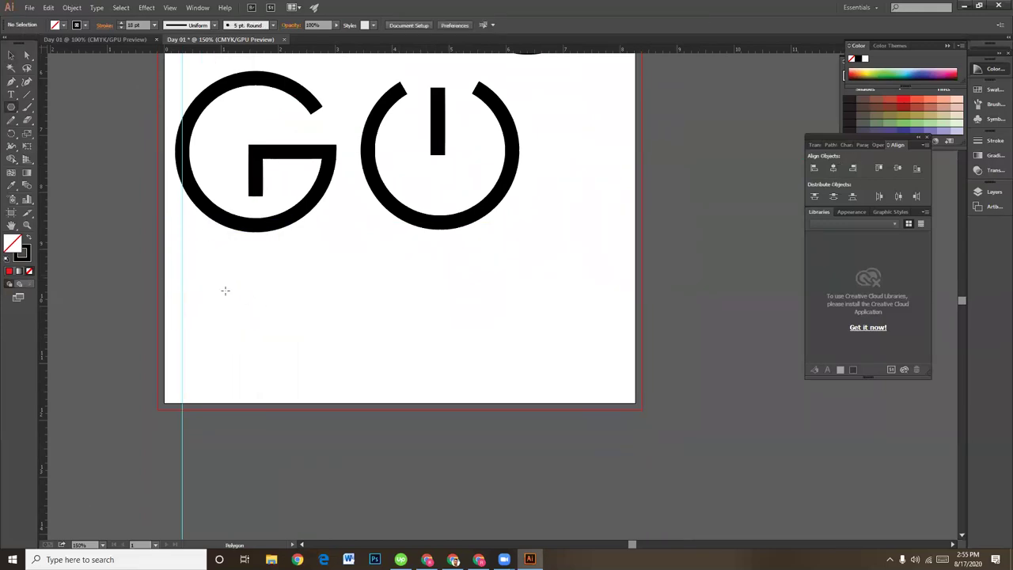
pyautogui.moveTo(217, 288); pyautogui.dragTo(239, 325)
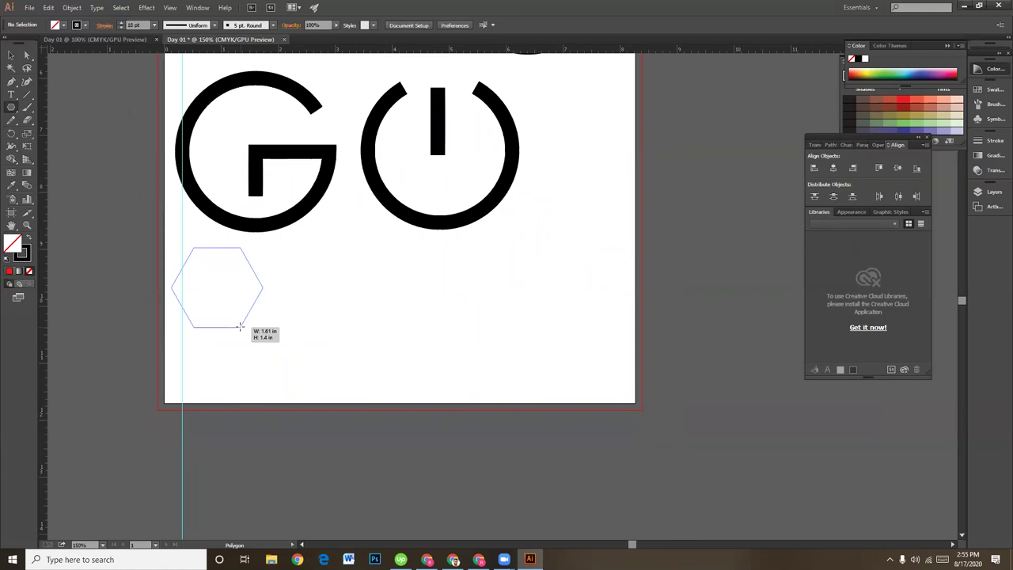
pyautogui.moveTo(239, 326); pyautogui.dragTo(243, 331)
# Move the hexagon slightly down-right, enlarge it, and fill it red.
pyautogui.click(11, 56)
pyautogui.click(385, 322)
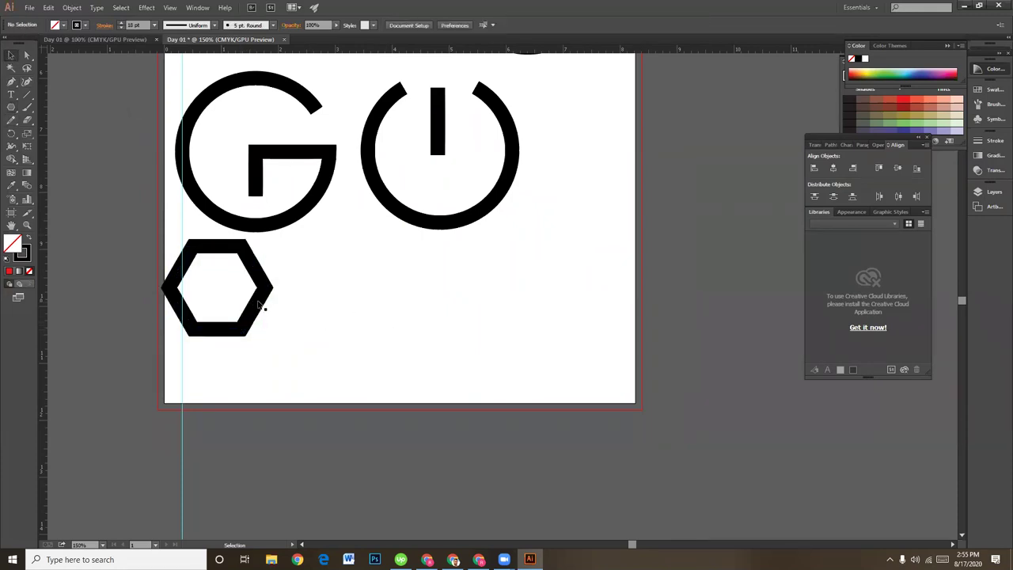
pyautogui.moveTo(261, 298); pyautogui.dragTo(272, 317)
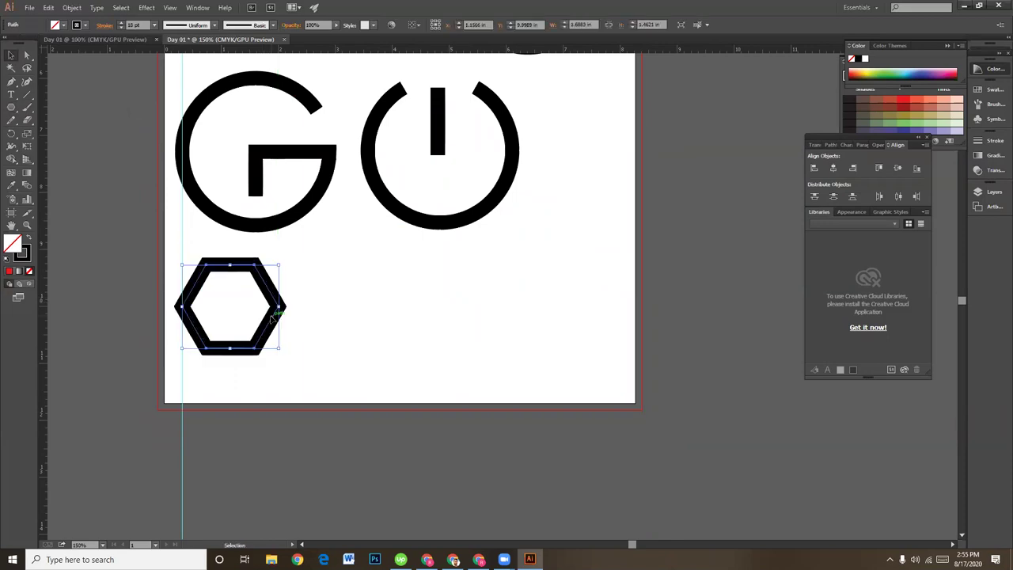
pyautogui.moveTo(279, 348); pyautogui.dragTo(315, 371)
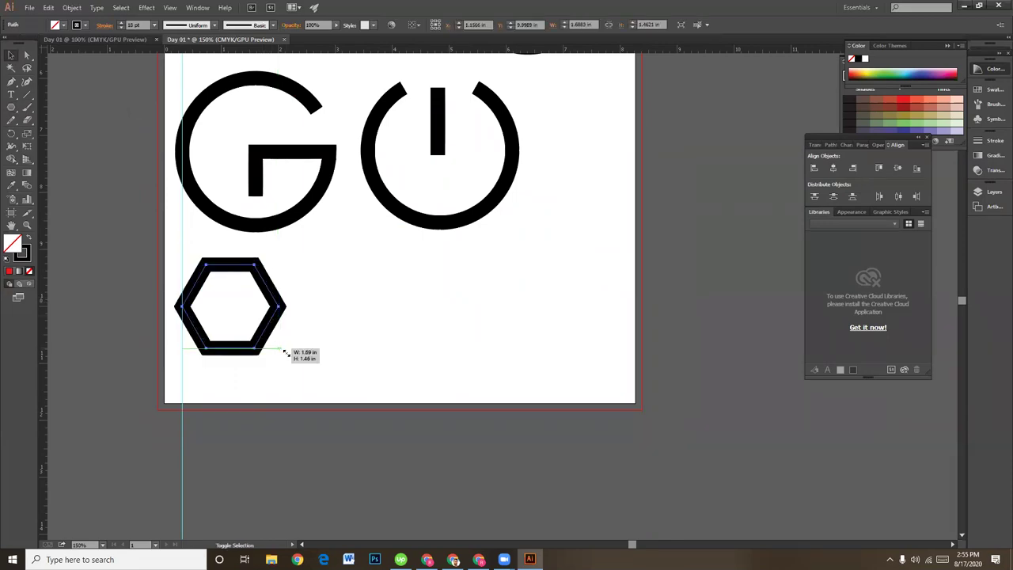
pyautogui.click(320, 340)
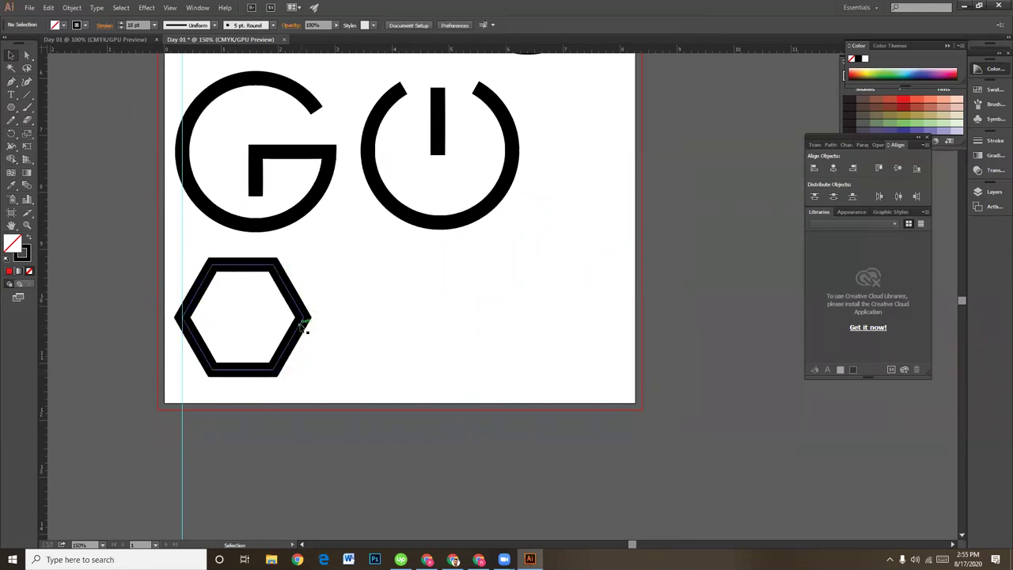
pyautogui.click(303, 328)
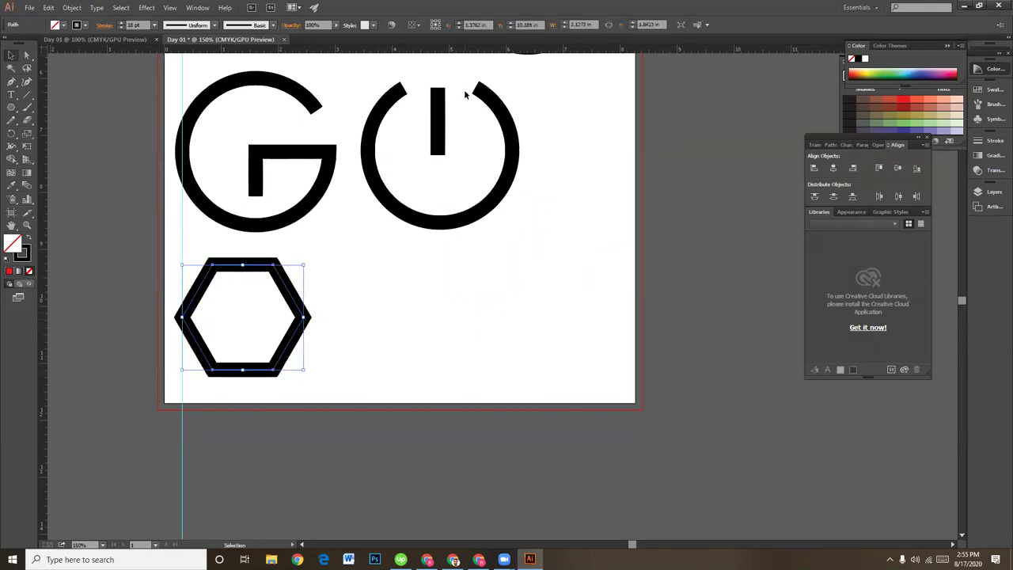
pyautogui.click(9, 271)
pyautogui.click(399, 311)
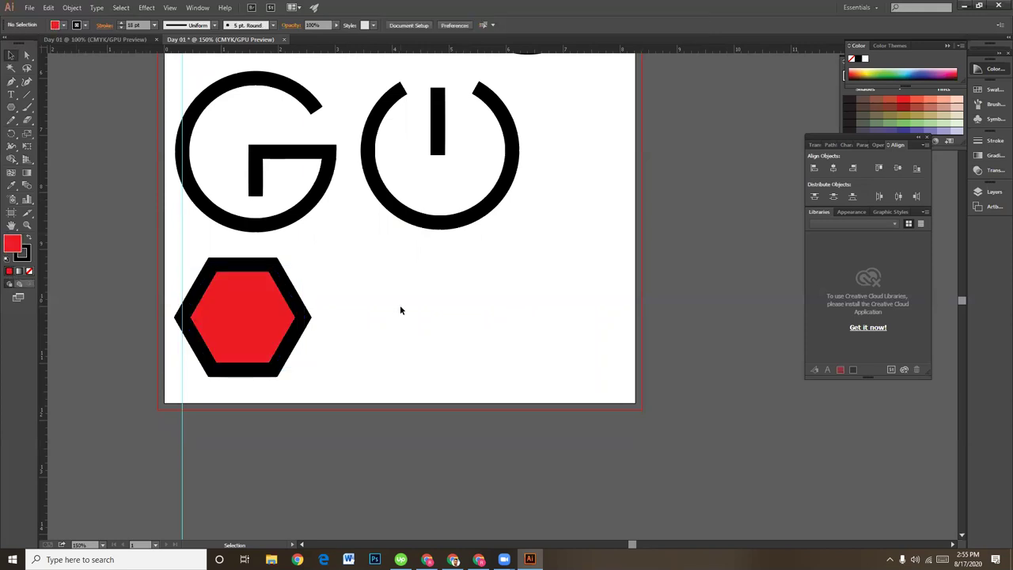
# Delete the red hexagon's top-right anchor point, leaving an open outline.
pyautogui.click(286, 296)
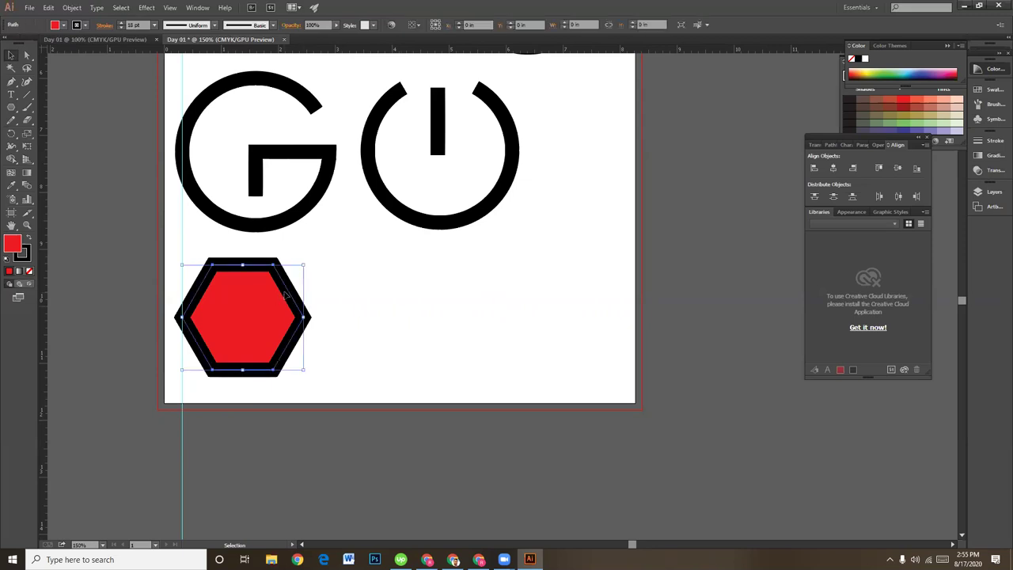
pyautogui.press('a')
pyautogui.click(288, 291)
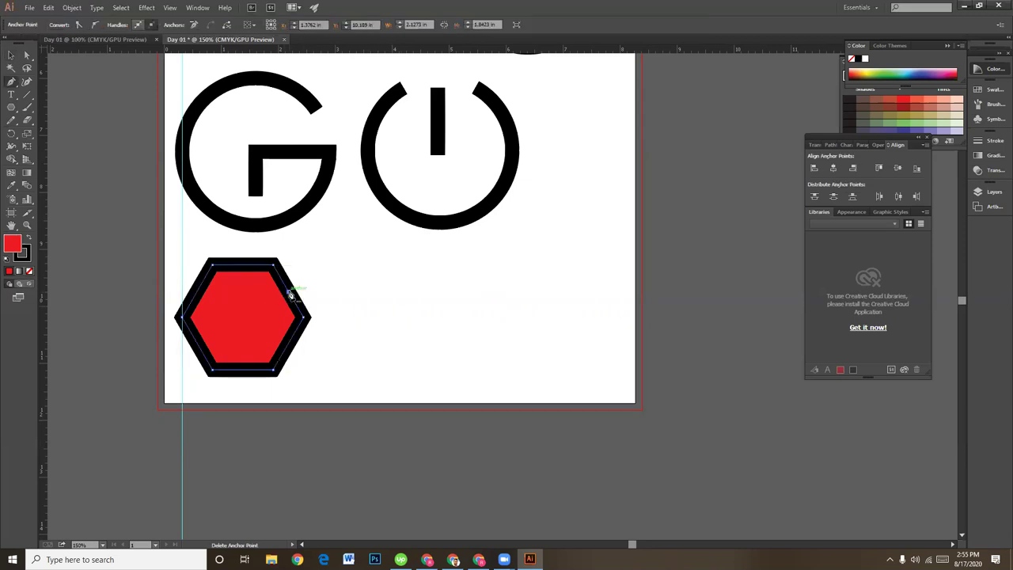
pyautogui.click(26, 54)
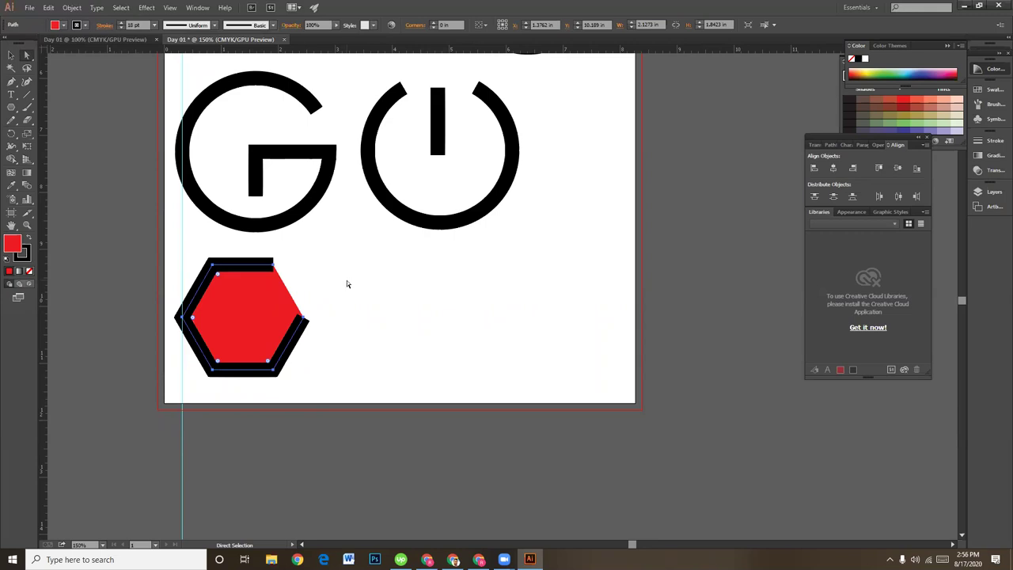
pyautogui.click(278, 262)
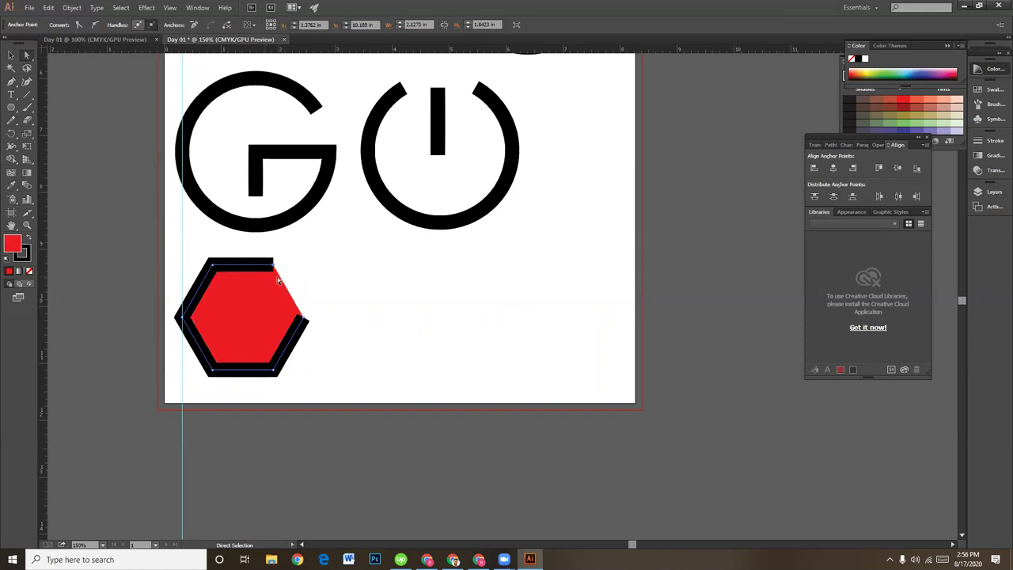
pyautogui.press('Delete')
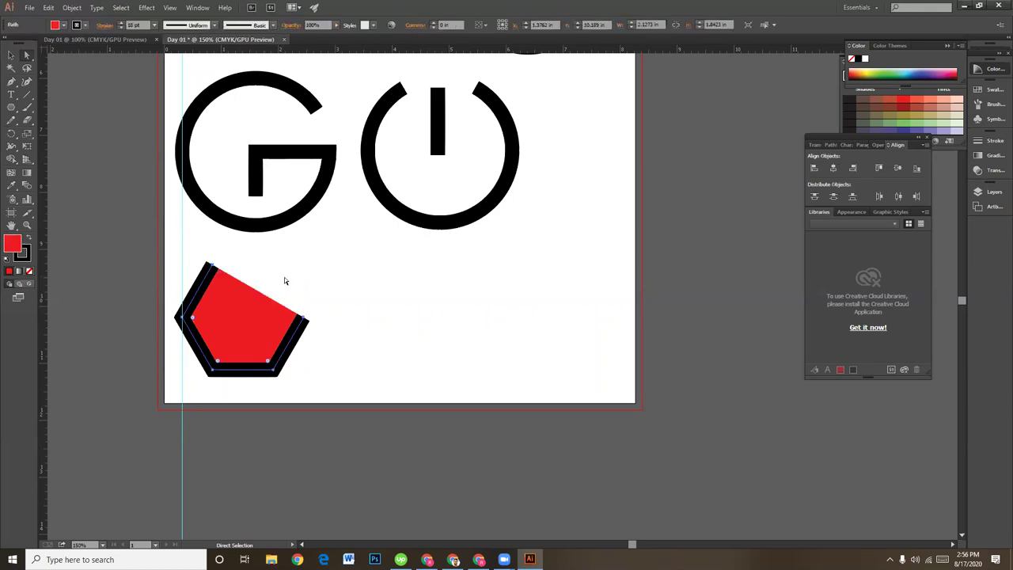
# Close the outline's gap between its top and right endpoints with the Pen tool.
pyautogui.press('p')
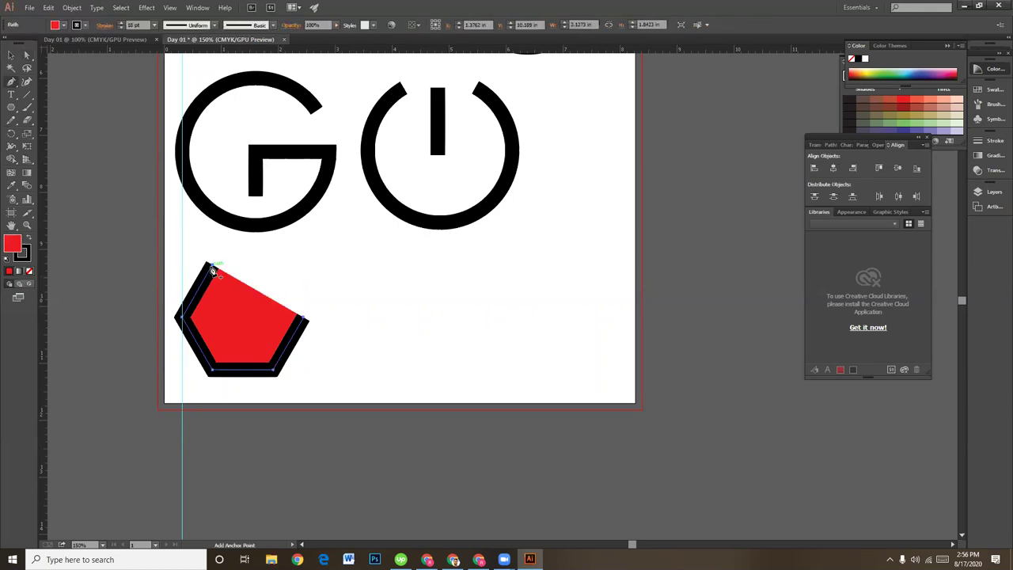
pyautogui.click(212, 269)
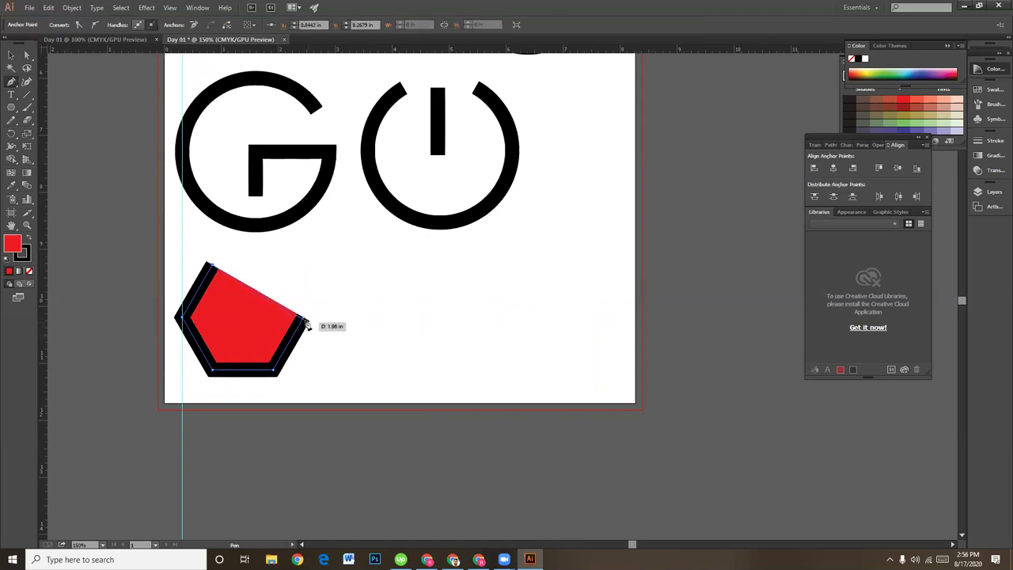
pyautogui.click(305, 319)
pyautogui.click(11, 56)
pyautogui.click(448, 295)
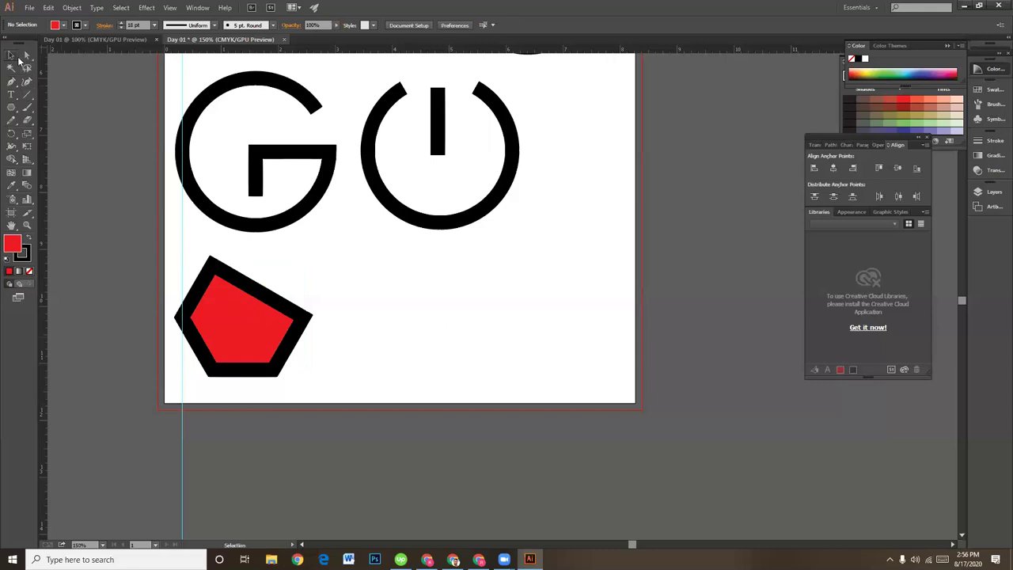
# Rotate the red pentagon around its centre by dragging outside a bounding-box corner.
pyautogui.click(287, 306)
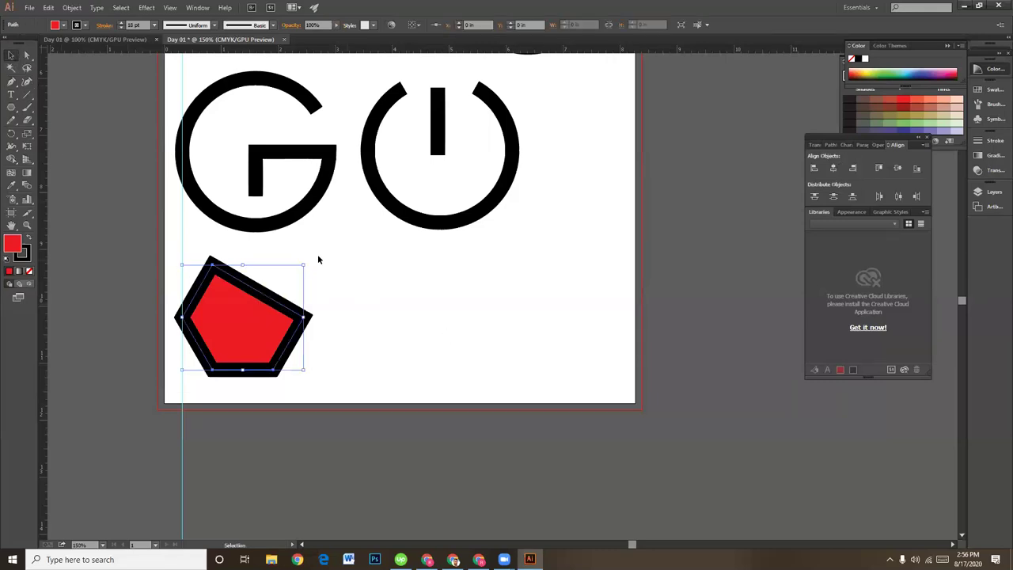
pyautogui.moveTo(306, 261); pyautogui.dragTo(297, 362)
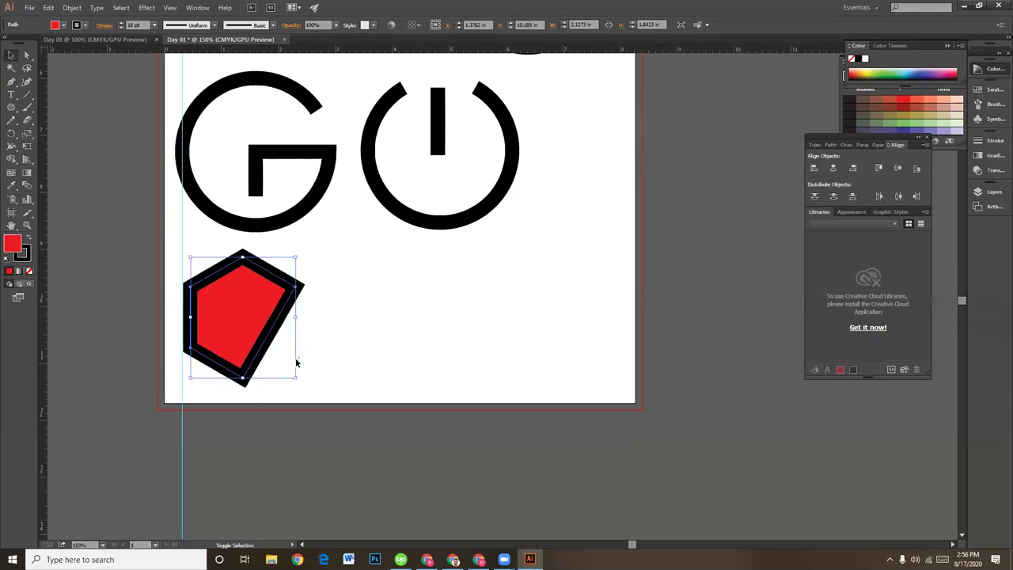
pyautogui.click(300, 259)
pyautogui.click(295, 296)
pyautogui.moveTo(298, 258); pyautogui.dragTo(320, 311)
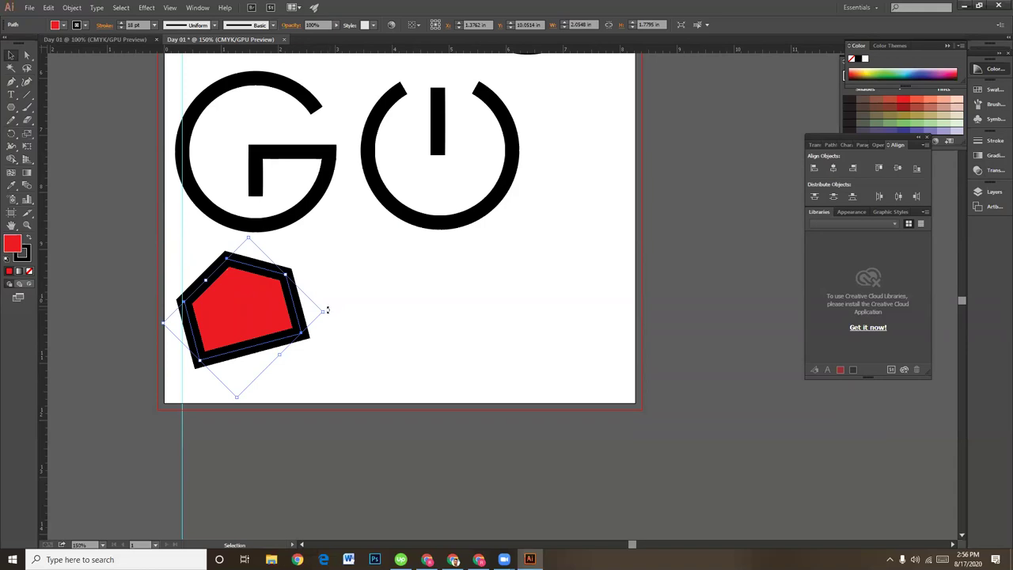
pyautogui.moveTo(326, 310)
pyautogui.mouseDown()
pyautogui.moveTo(317, 347)
pyautogui.moveTo(323, 341)
pyautogui.mouseUp()
# Place a horizontal guide below the shapes and finish rotating the pentagon point-up.
pyautogui.moveTo(337, 65); pyautogui.dragTo(356, 360)
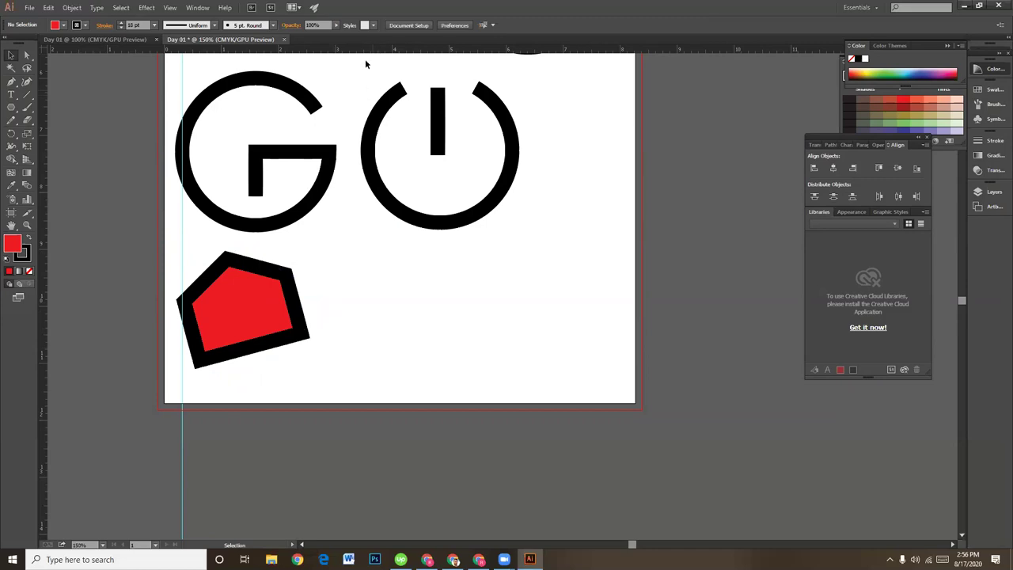
pyautogui.moveTo(357, 49); pyautogui.dragTo(346, 366)
pyautogui.moveTo(559, 107); pyautogui.dragTo(388, 245)
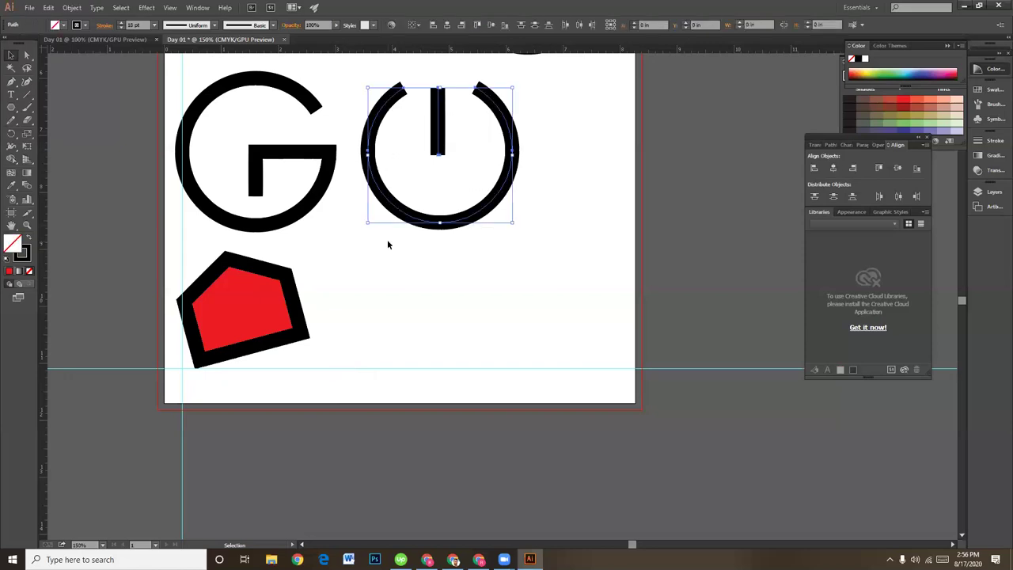
pyautogui.click(347, 307)
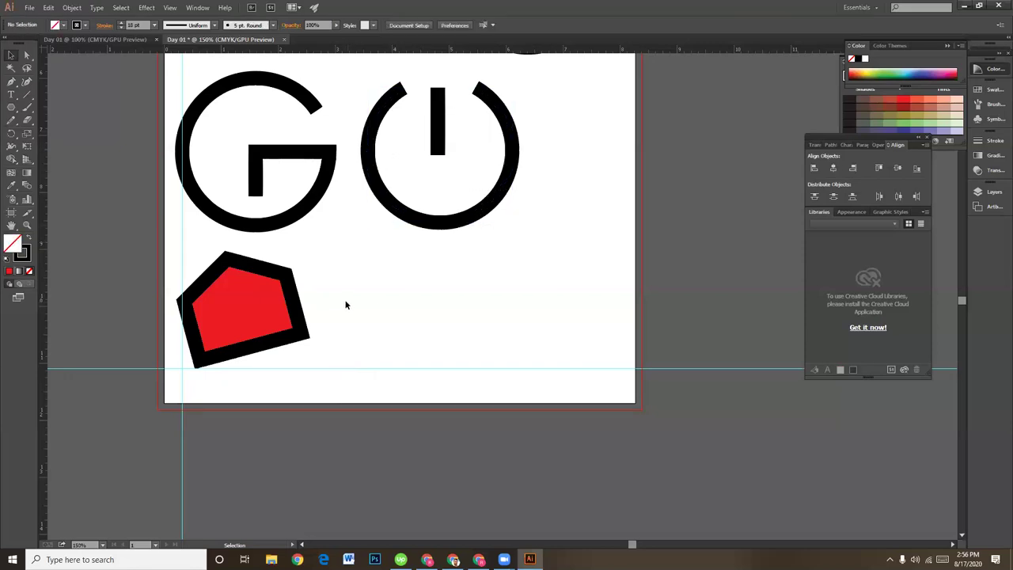
pyautogui.click(294, 296)
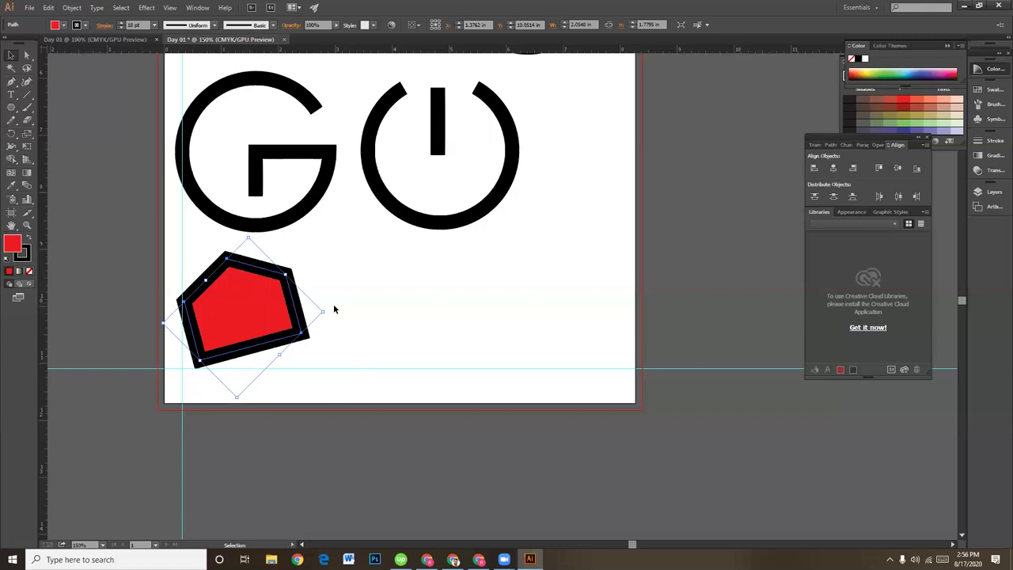
pyautogui.moveTo(327, 315); pyautogui.dragTo(332, 336)
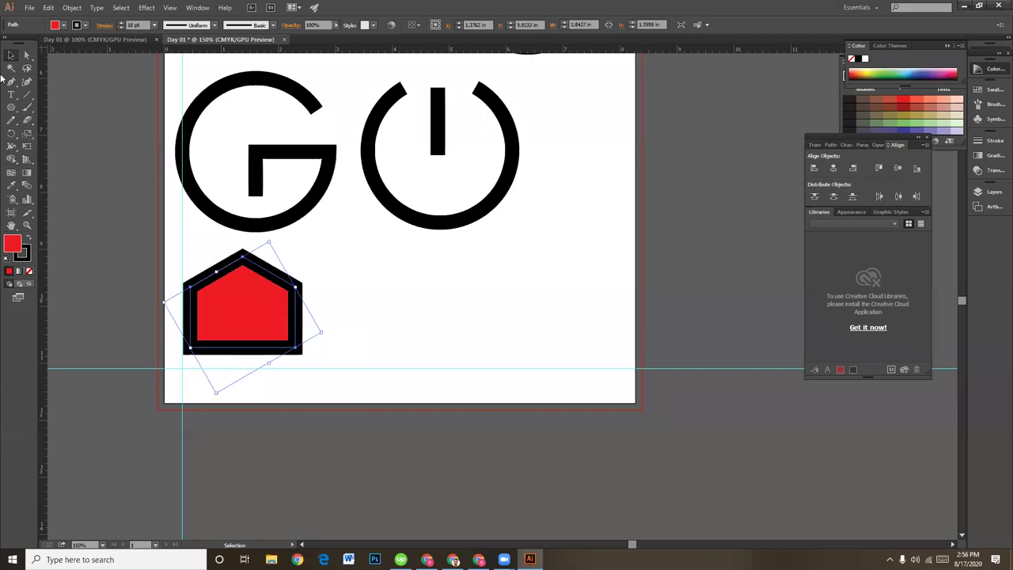
pyautogui.click(386, 291)
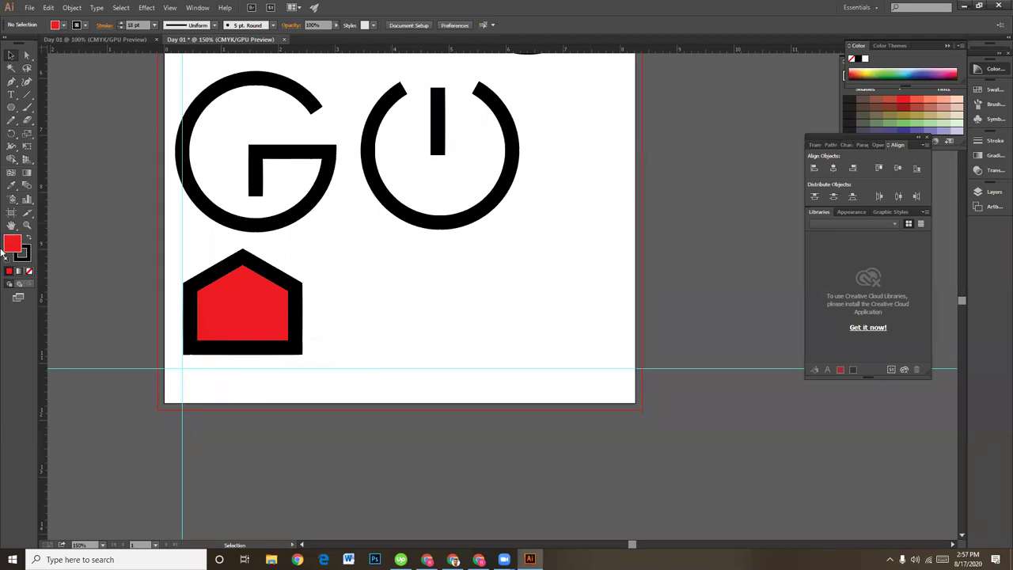
# Draw a five-point star beside the house, then undo it.
pyautogui.click(11, 114)
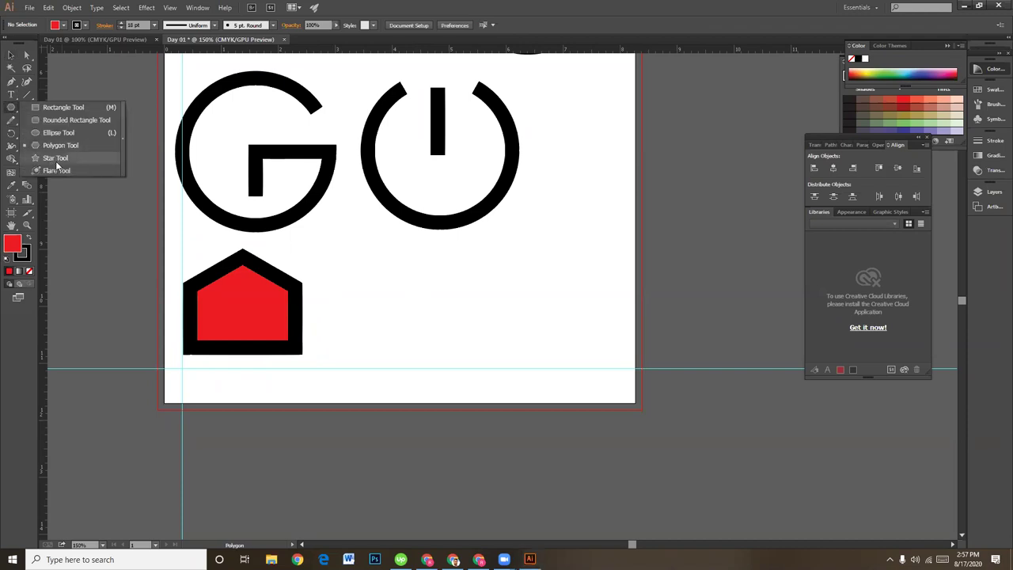
pyautogui.click(56, 158)
pyautogui.moveTo(421, 277); pyautogui.dragTo(468, 332)
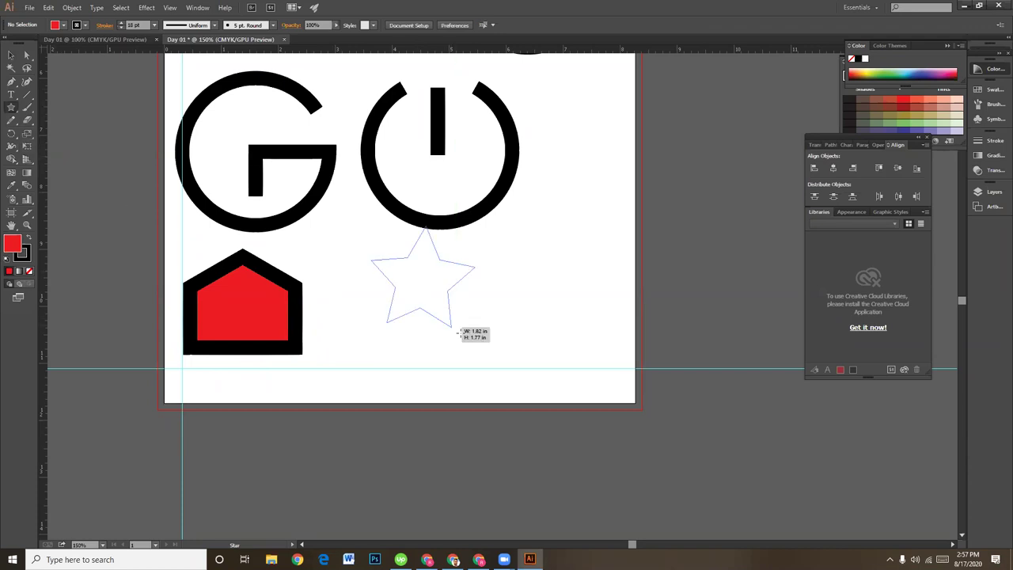
pyautogui.press('v')
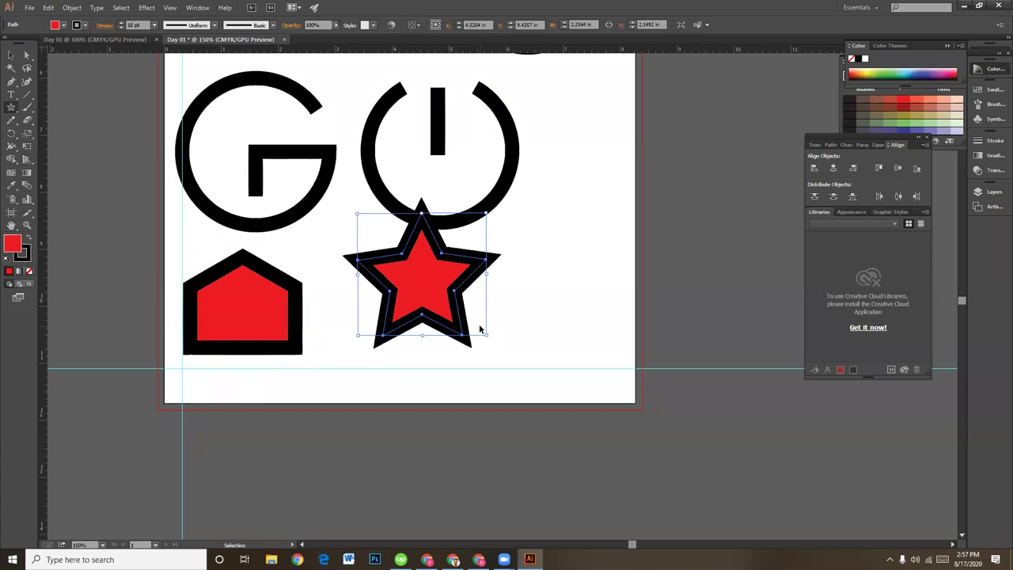
pyautogui.hotkey('ctrl', 'z')
# Drag a new many-pointed starburst beside the house, adjusting its point count with Up/Down.
pyautogui.moveTo(392, 270); pyautogui.dragTo(465, 355)
pyautogui.press('Down')
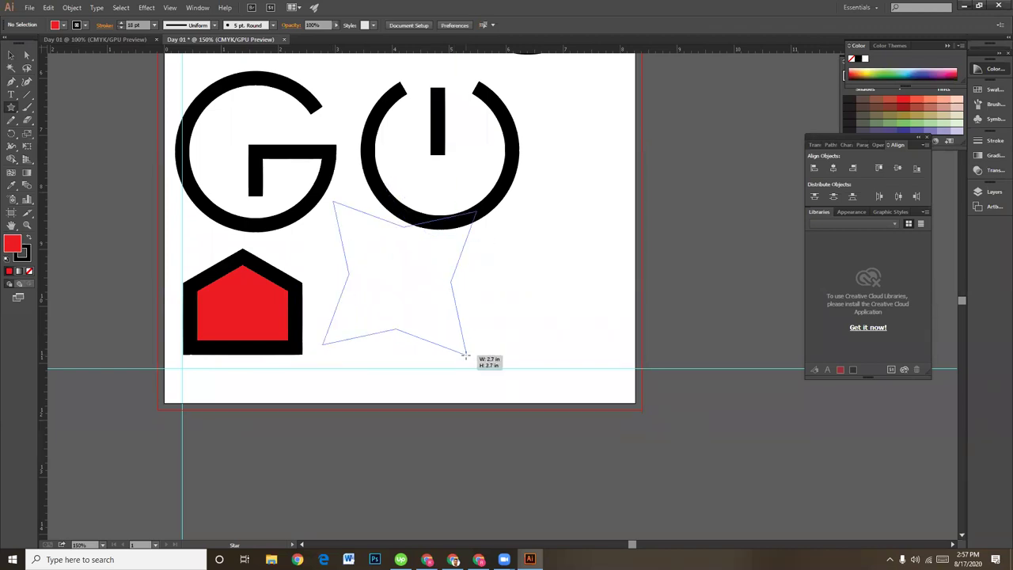
pyautogui.press('Up')
pyautogui.press('Up')
pyautogui.press('Up')
pyautogui.press('Up')
pyautogui.press('Up')
pyautogui.press('Up')
pyautogui.press('Up')
pyautogui.press('Up')
pyautogui.press('Up')
pyautogui.press('Up')
pyautogui.press('Down')
pyautogui.press('Down')
pyautogui.press('Down')
pyautogui.press('Down')
pyautogui.press('Down')
pyautogui.press('Down')
pyautogui.press('Down')
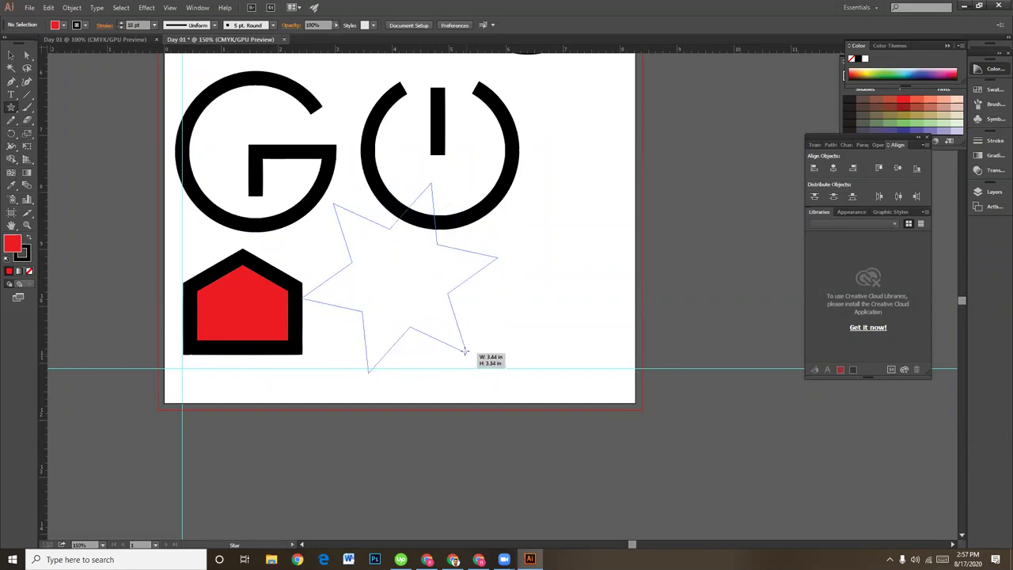
pyautogui.press('Up')
pyautogui.press('Up')
pyautogui.press('Up')
pyautogui.press('Up')
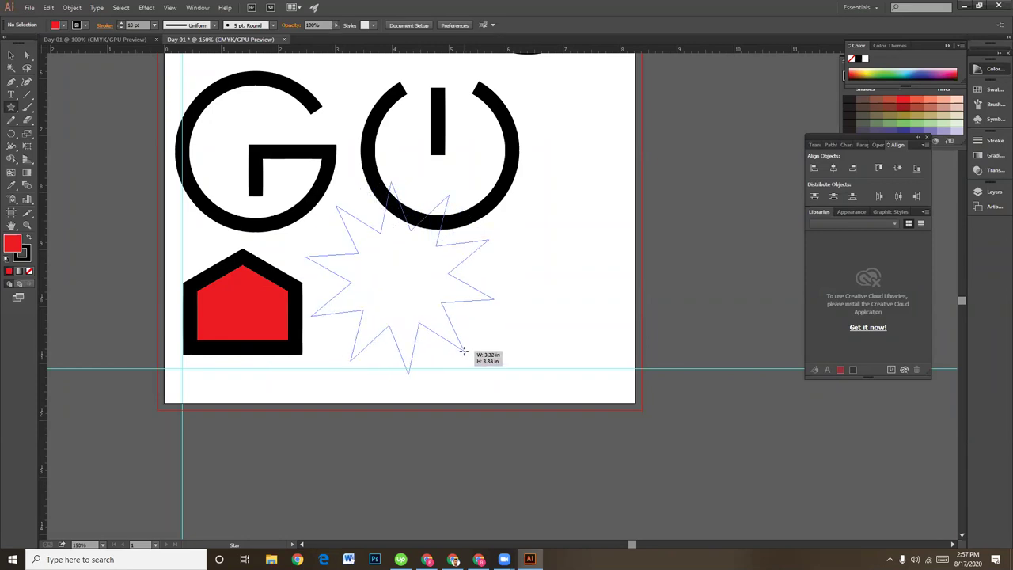
pyautogui.press('Down')
pyautogui.press('Down')
pyautogui.press('Down')
pyautogui.press('Down')
pyautogui.press('Down')
pyautogui.press('Down')
pyautogui.press('Up')
pyautogui.press('Up')
pyautogui.press('Up')
pyautogui.press('Up')
pyautogui.press('Up')
pyautogui.press('Up')
pyautogui.press('Up')
pyautogui.press('Up')
pyautogui.press('Up')
pyautogui.press('Up')
pyautogui.press('Up')
pyautogui.press('Up')
pyautogui.press('Up')
pyautogui.press('Up')
pyautogui.press('Up')
pyautogui.press('Up')
pyautogui.press('Up')
pyautogui.press('Up')
pyautogui.press('Up')
# Make the starburst solid green with no outline.
pyautogui.moveTo(464, 350); pyautogui.dragTo(464, 349)
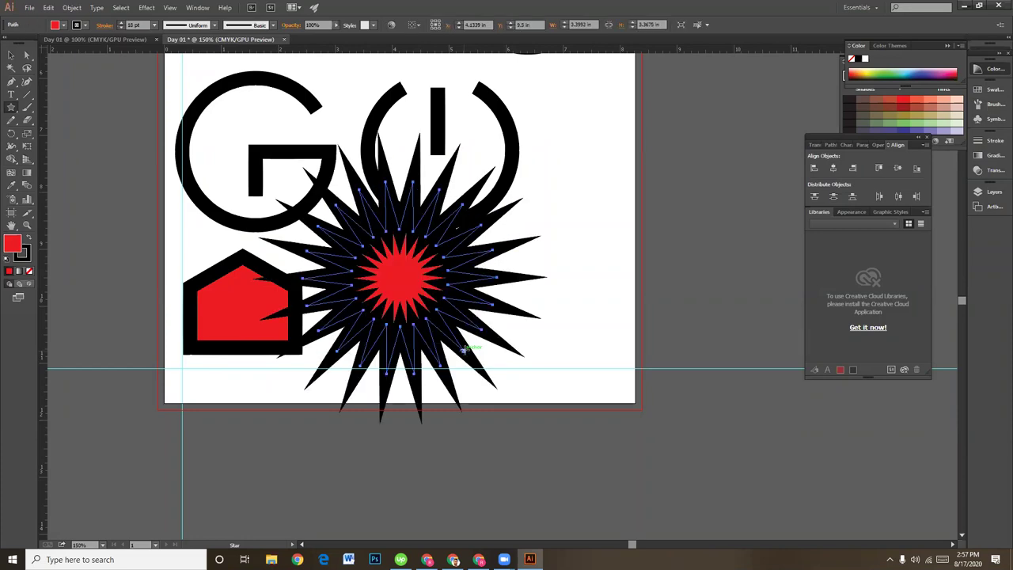
pyautogui.click(29, 238)
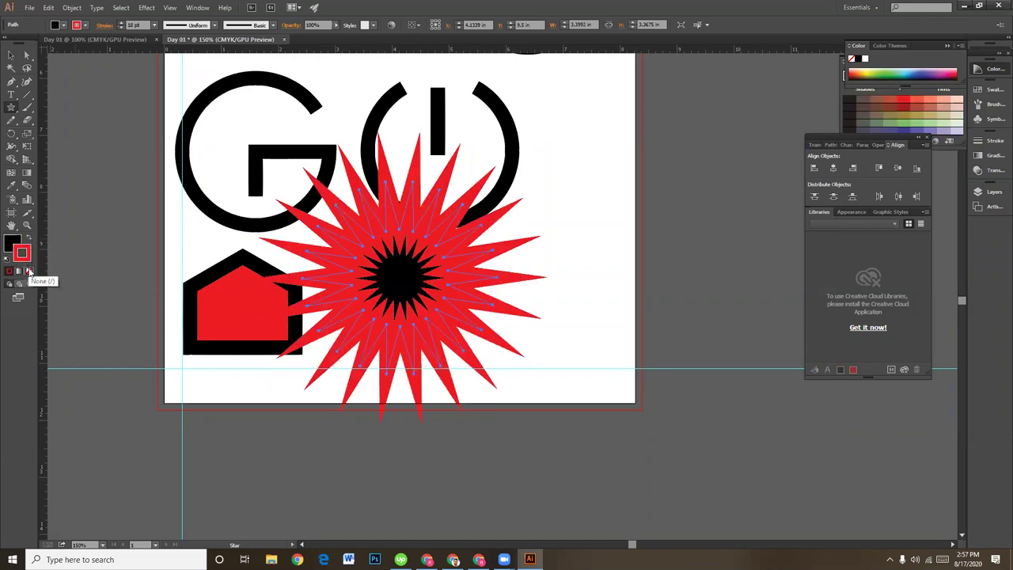
pyautogui.click(30, 272)
pyautogui.click(14, 245)
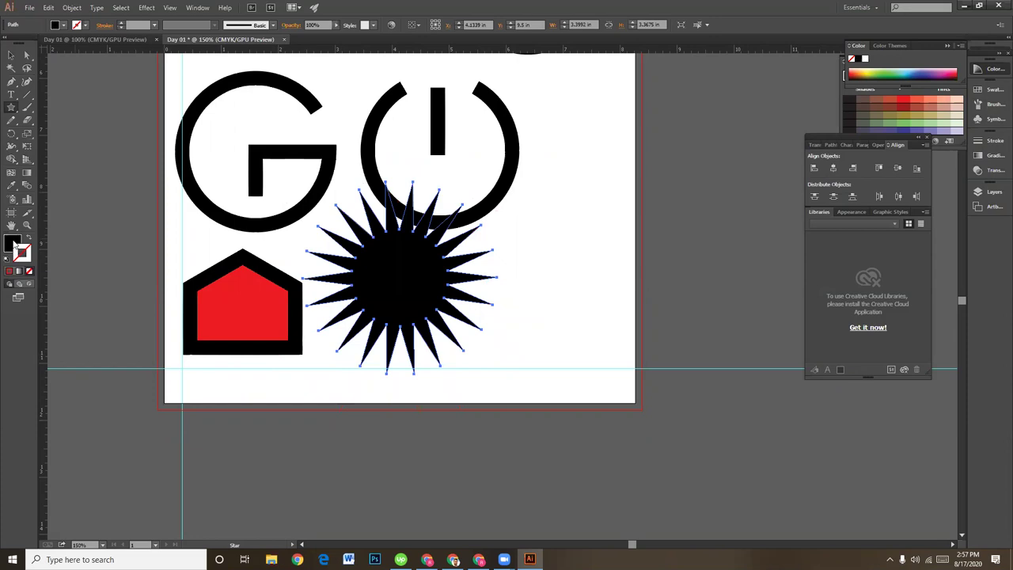
pyautogui.click(884, 70)
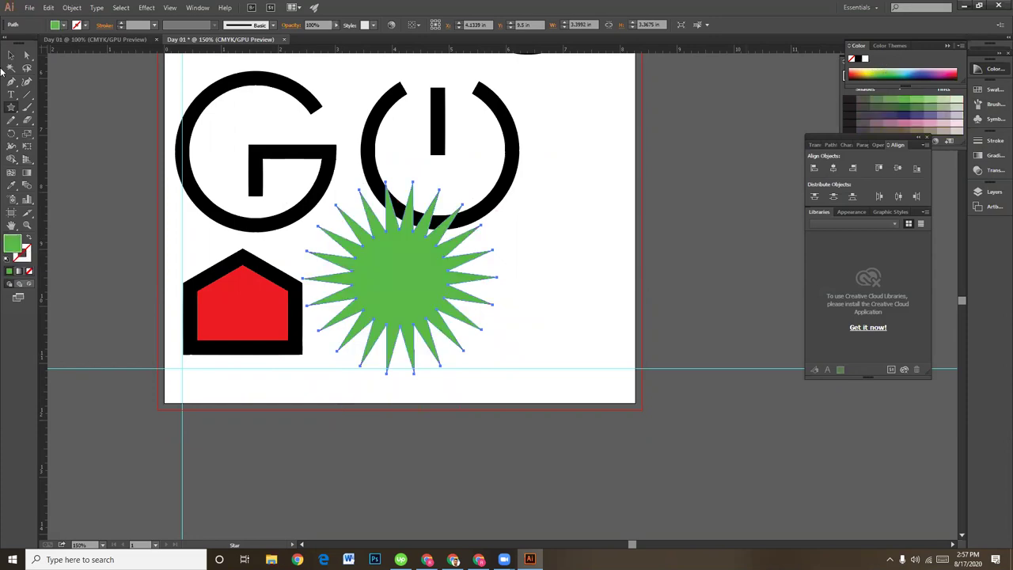
pyautogui.click(11, 56)
# Shrink the green starburst to sit beside the house, clear of the GO letters.
pyautogui.click(480, 283)
pyautogui.click(429, 284)
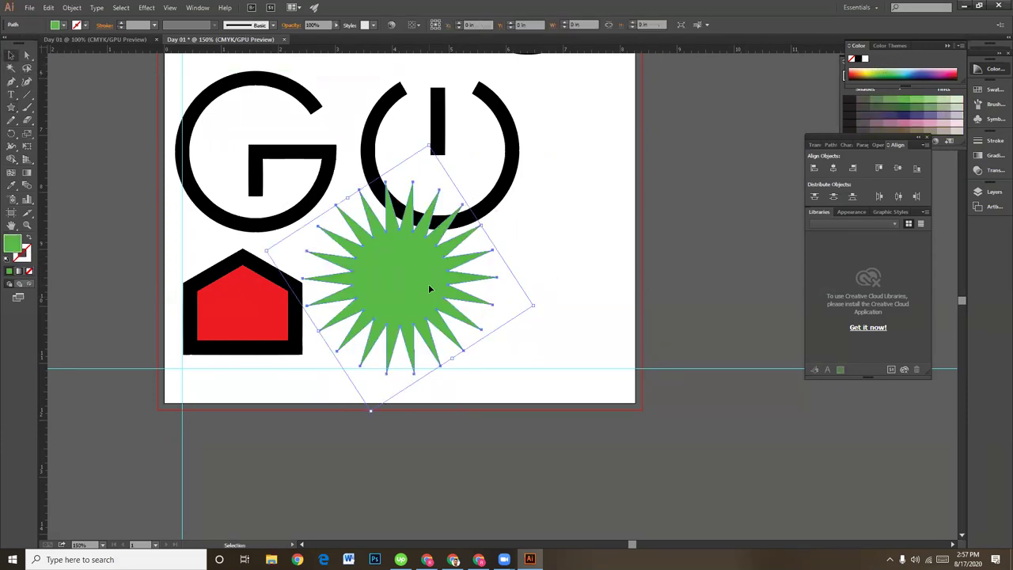
pyautogui.moveTo(429, 147)
pyautogui.mouseDown()
pyautogui.moveTo(420, 249)
pyautogui.moveTo(431, 313)
pyautogui.moveTo(384, 304)
pyautogui.moveTo(381, 315)
pyautogui.mouseUp()
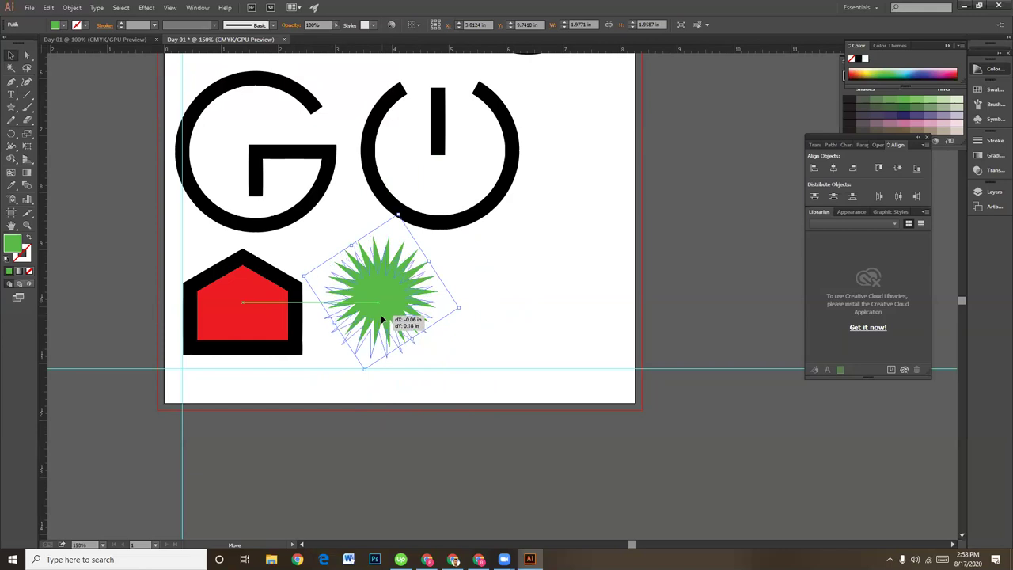
pyautogui.click(528, 316)
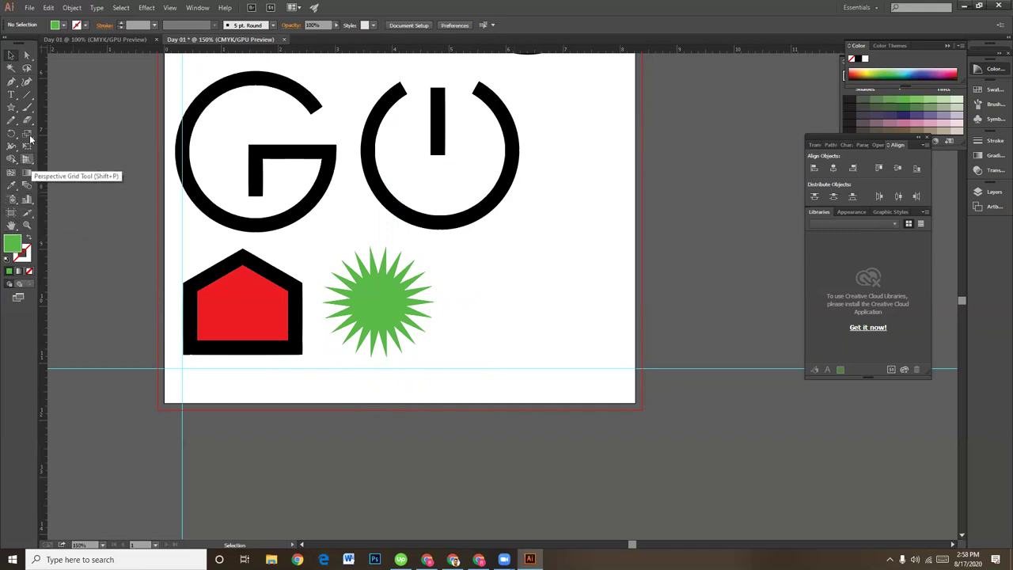
# Draw a new green eight-point star right of the starburst, constrained upright with Shift.
pyautogui.click(15, 108)
pyautogui.click(56, 157)
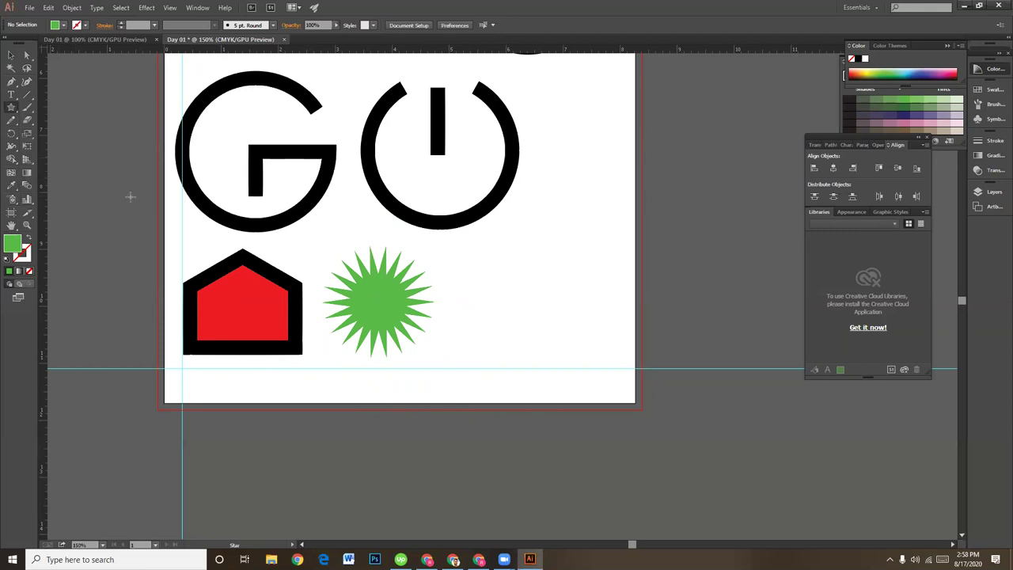
pyautogui.moveTo(516, 278); pyautogui.dragTo(572, 355)
pyautogui.press('Down')
pyautogui.press('Down')
pyautogui.press('Down')
pyautogui.press('Down')
pyautogui.press('Down')
pyautogui.press('Down')
pyautogui.press('Down')
pyautogui.press('Down')
pyautogui.press('Down')
pyautogui.press('Down')
pyautogui.press('Down')
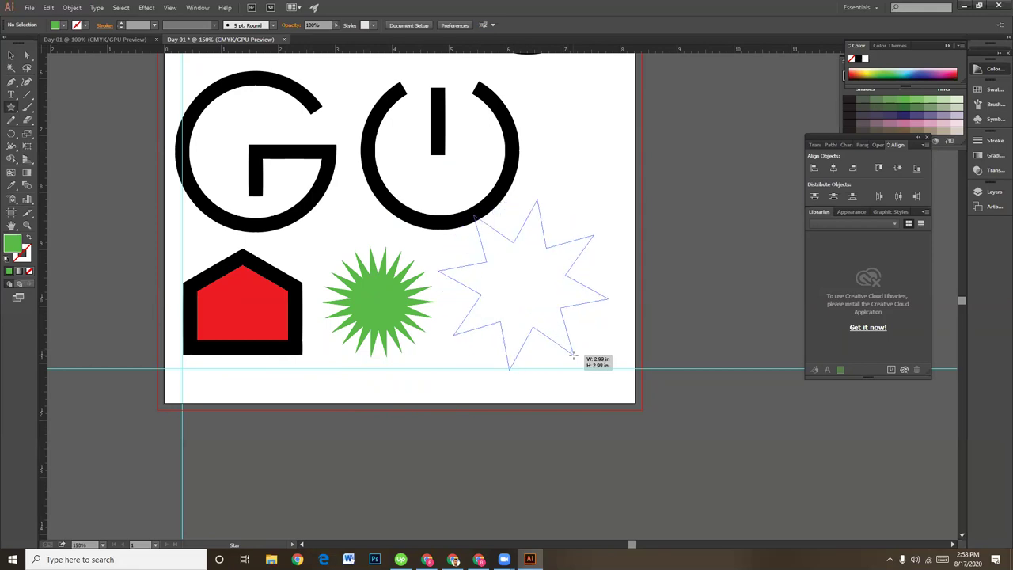
pyautogui.press('shift')
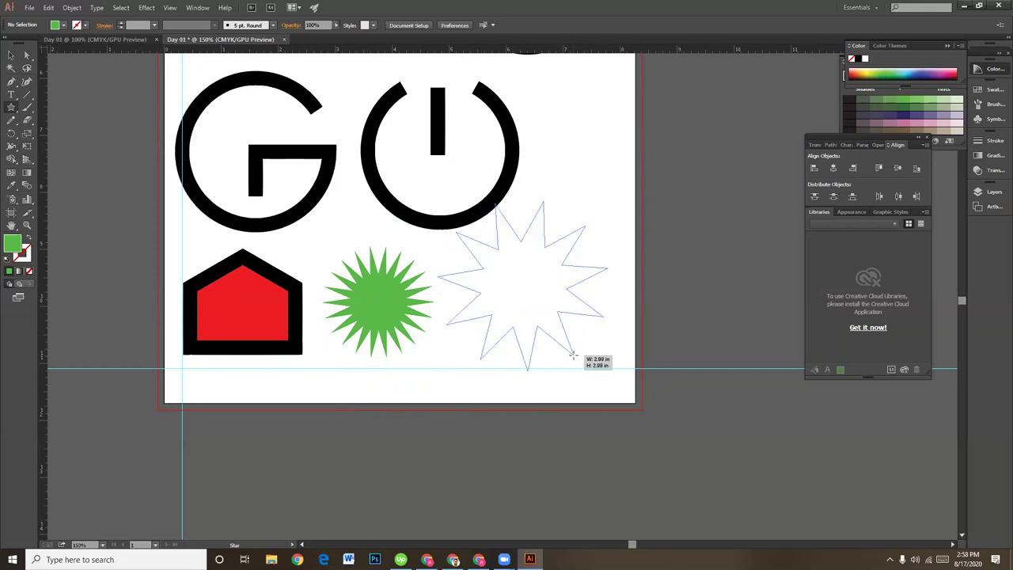
pyautogui.moveTo(573, 355); pyautogui.dragTo(574, 354)
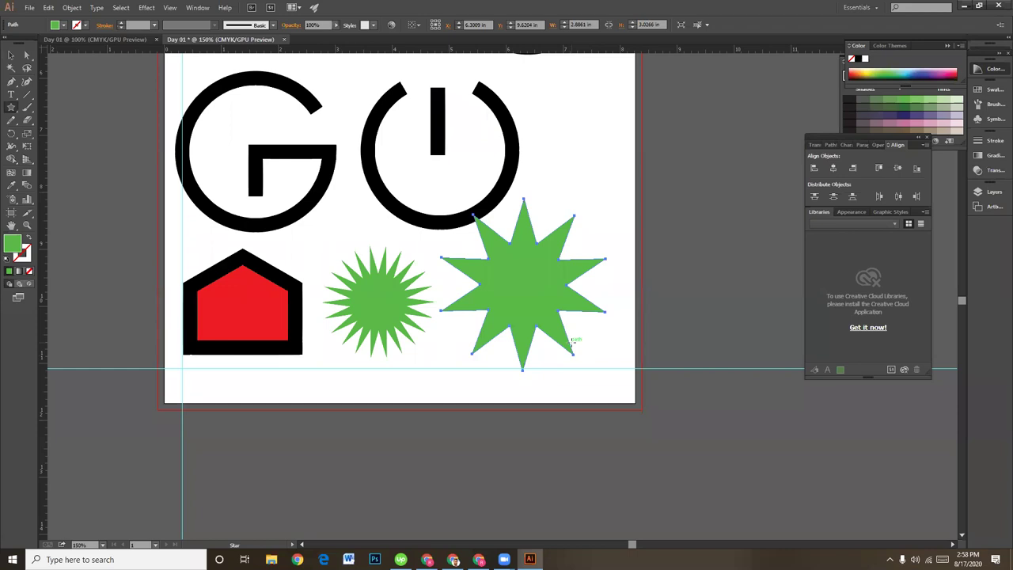
# Move the green star down-left and undo its tilt so it stands upright, then reselect it.
pyautogui.press('v')
pyautogui.click(601, 287)
pyautogui.click(537, 288)
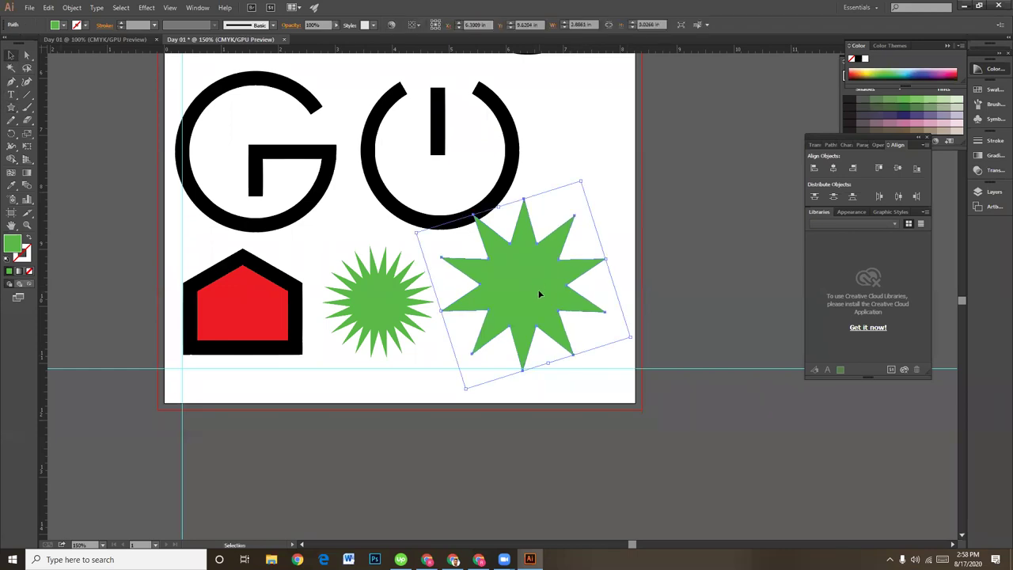
pyautogui.moveTo(537, 295); pyautogui.dragTo(527, 307)
pyautogui.click(672, 306)
pyautogui.doubleClick(540, 314)
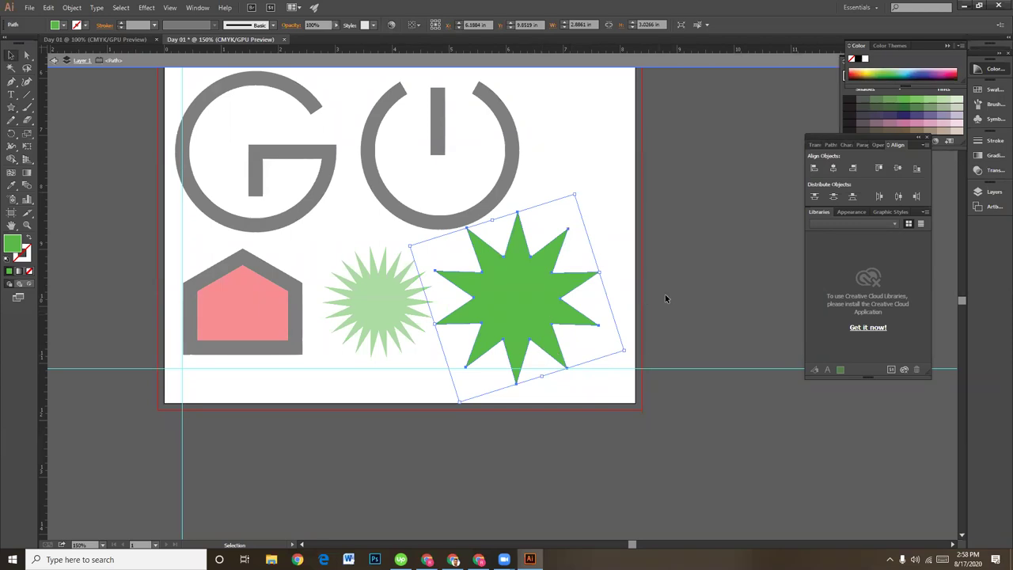
pyautogui.click(672, 289)
pyautogui.click(529, 301)
pyautogui.click(604, 245)
pyautogui.click(524, 300)
pyautogui.hotkey('ctrl', 'z')
pyautogui.click(685, 266)
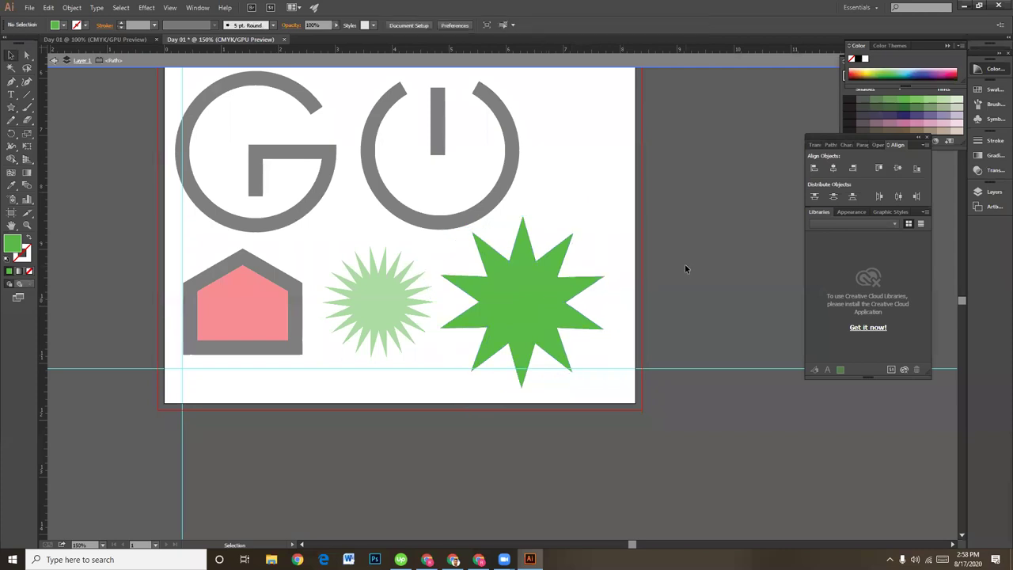
pyautogui.click(529, 279)
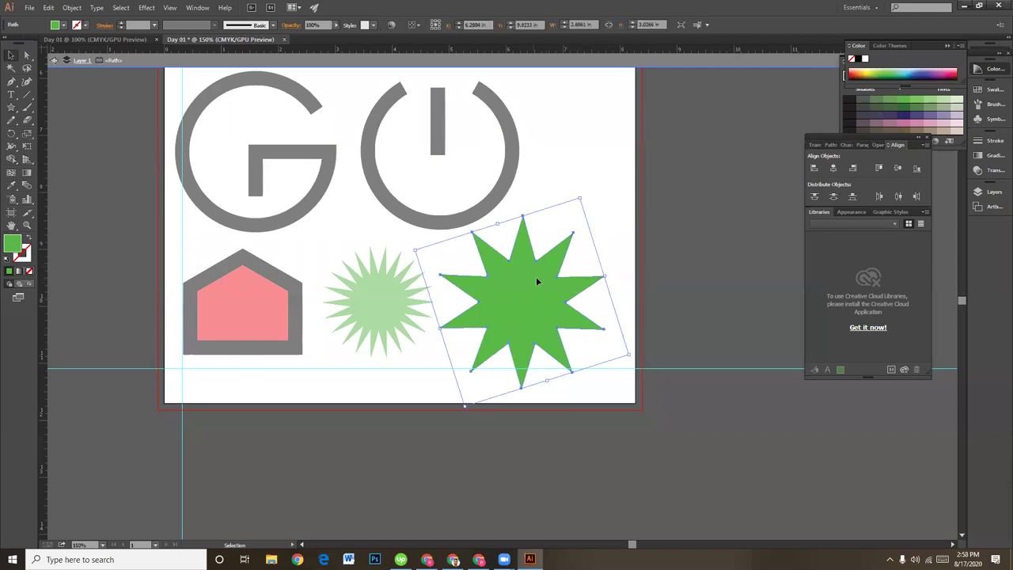
# Make a 90% uniform Scale copy of the green star, centred on the original.
pyautogui.click(28, 136)
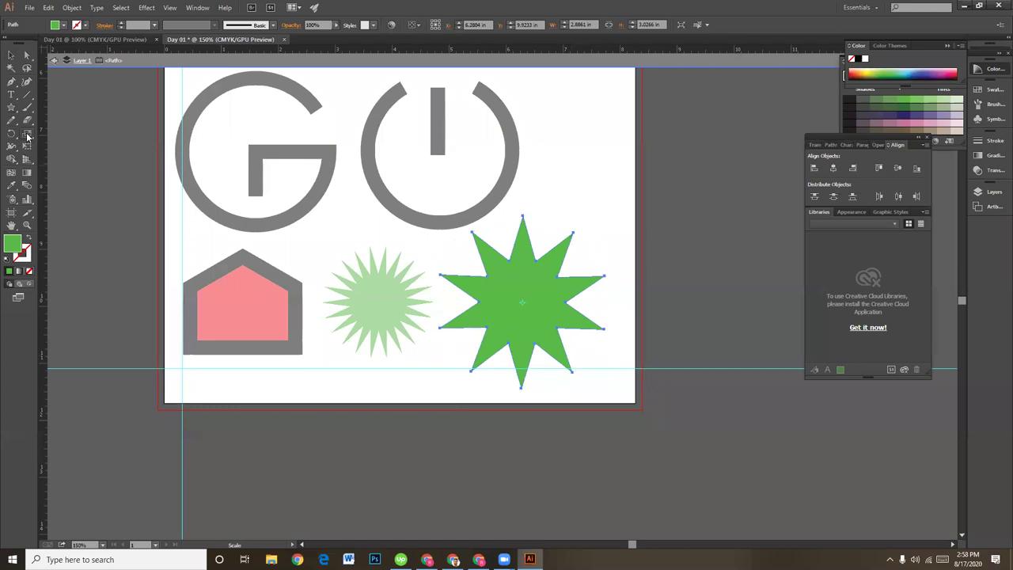
pyautogui.moveTo(28, 136); pyautogui.dragTo(66, 137)
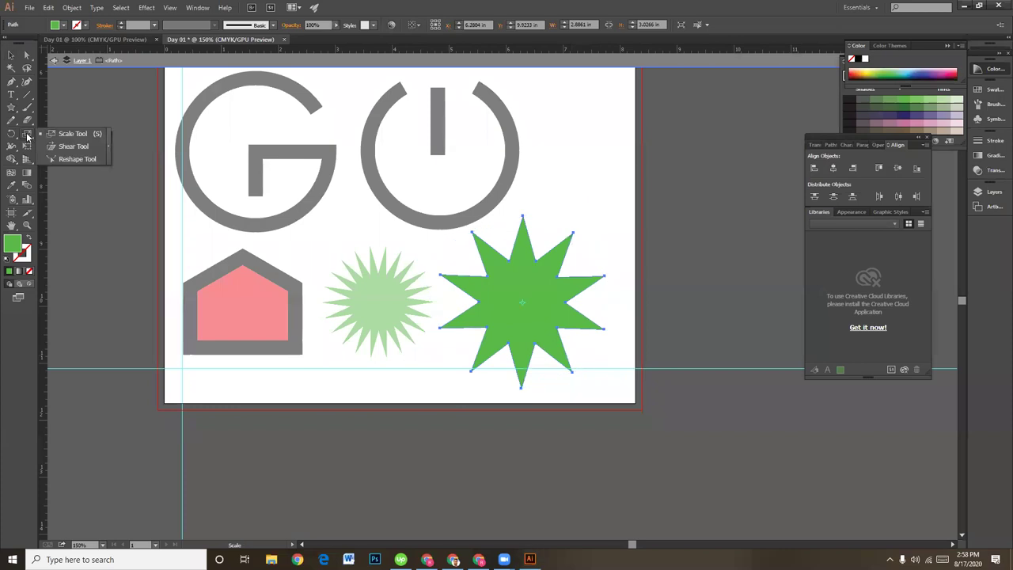
pyautogui.click(67, 135)
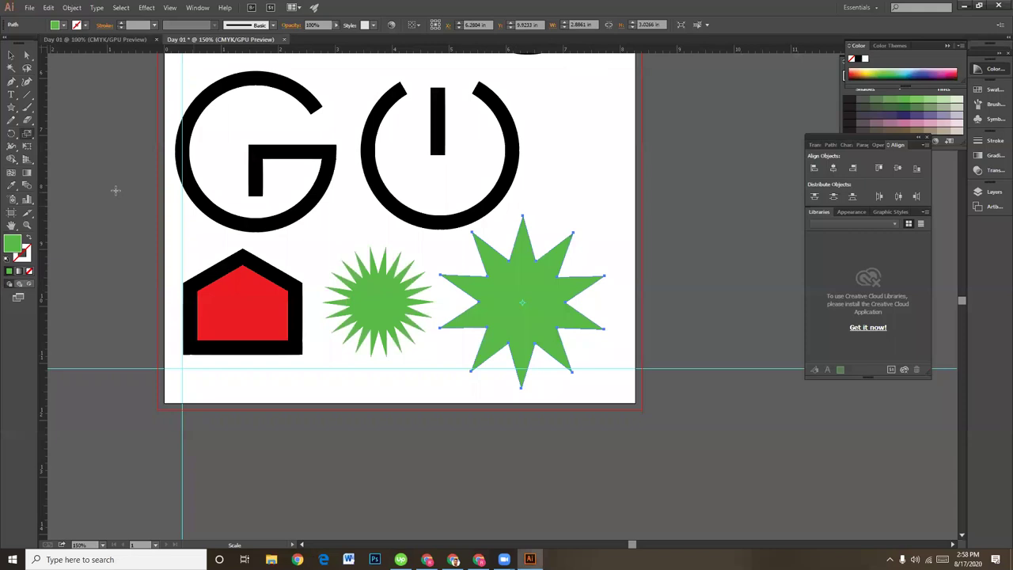
pyautogui.doubleClick(28, 134)
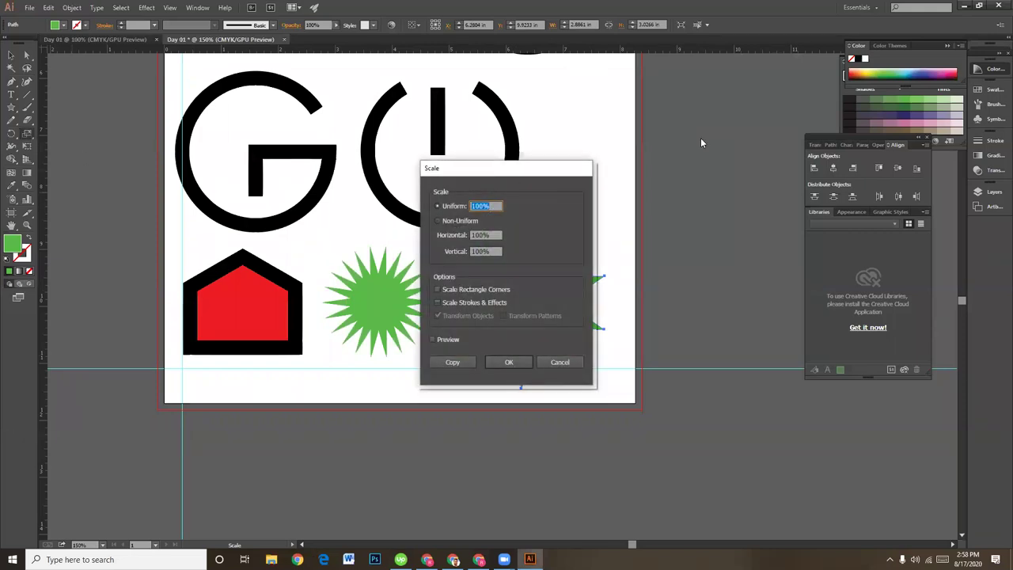
pyautogui.moveTo(496, 170); pyautogui.dragTo(700, 140)
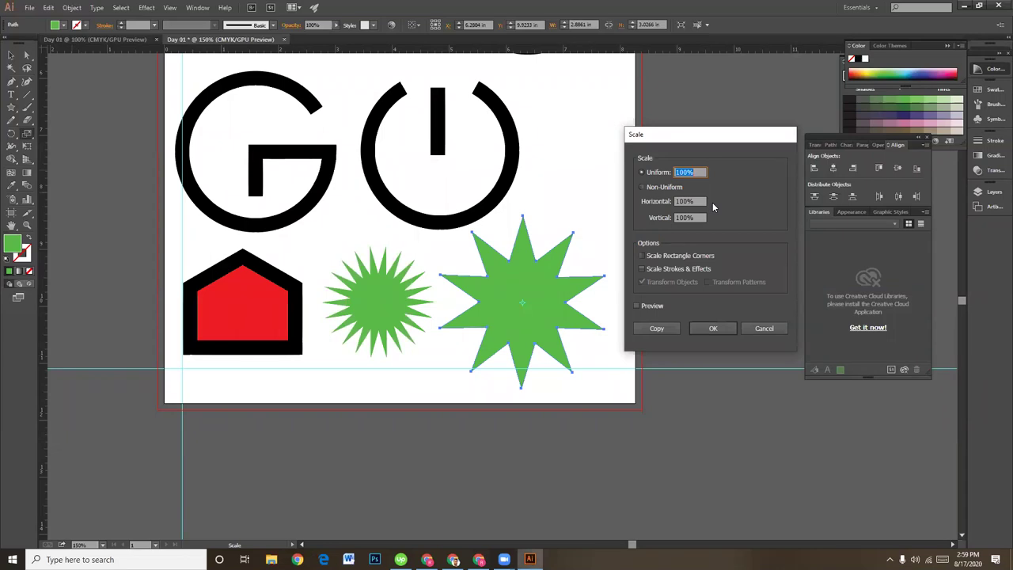
pyautogui.write('90')
pyautogui.click(654, 307)
pyautogui.click(656, 328)
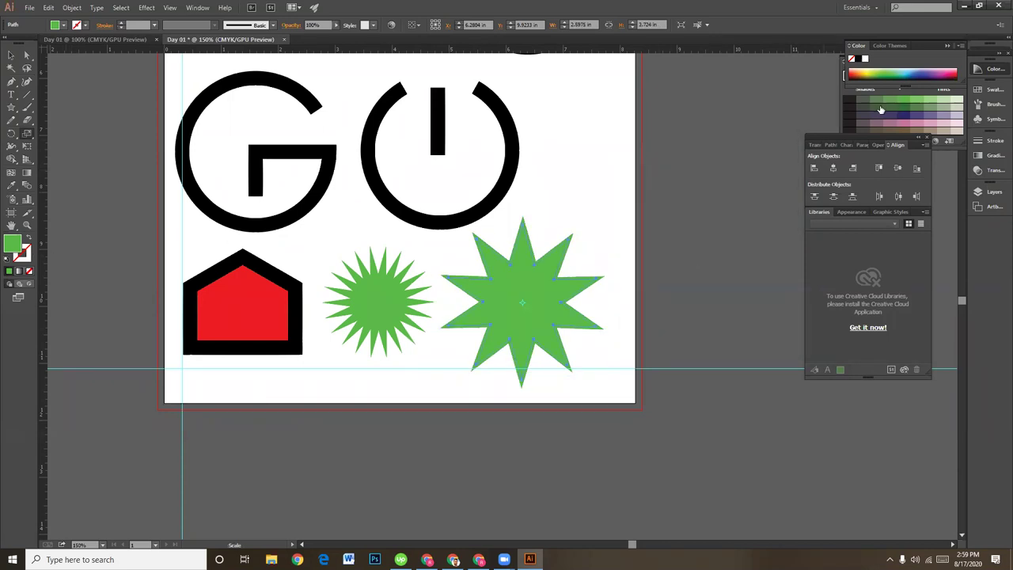
# Add smaller nested star copies filled yellow-green, yellow, orange and olive.
pyautogui.click(875, 72)
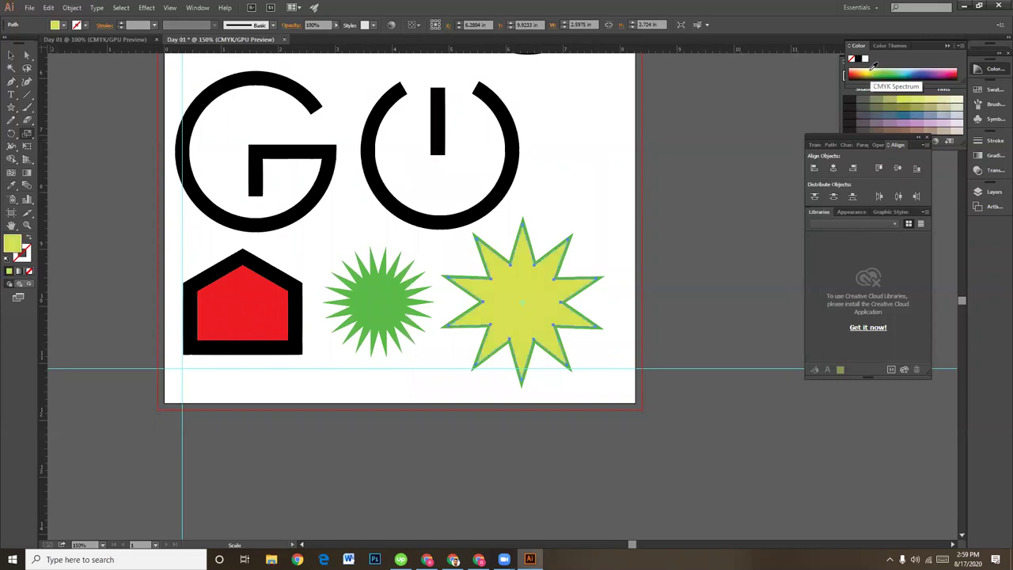
pyautogui.moveTo(758, 163); pyautogui.dragTo(762, 155)
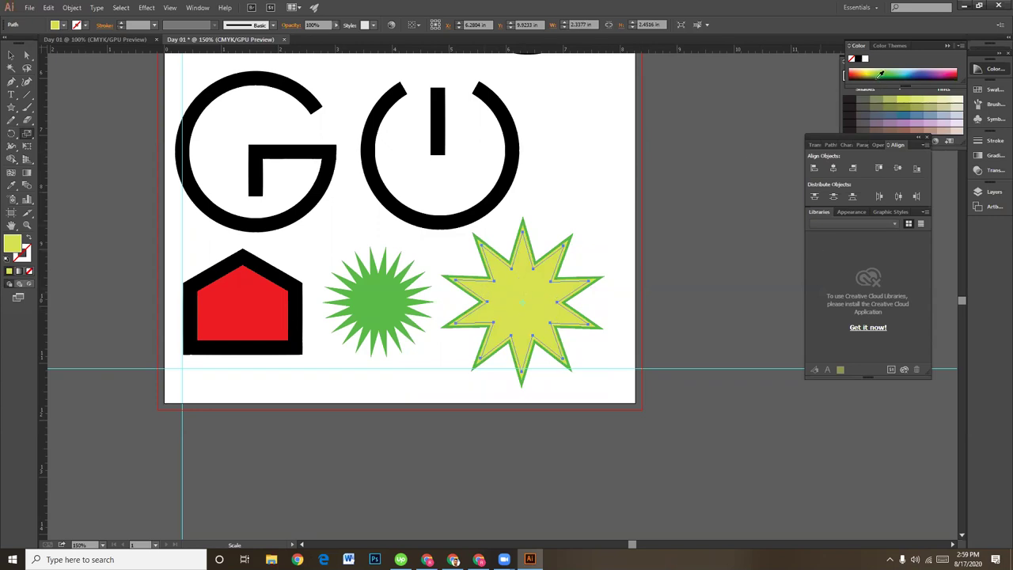
pyautogui.click(867, 69)
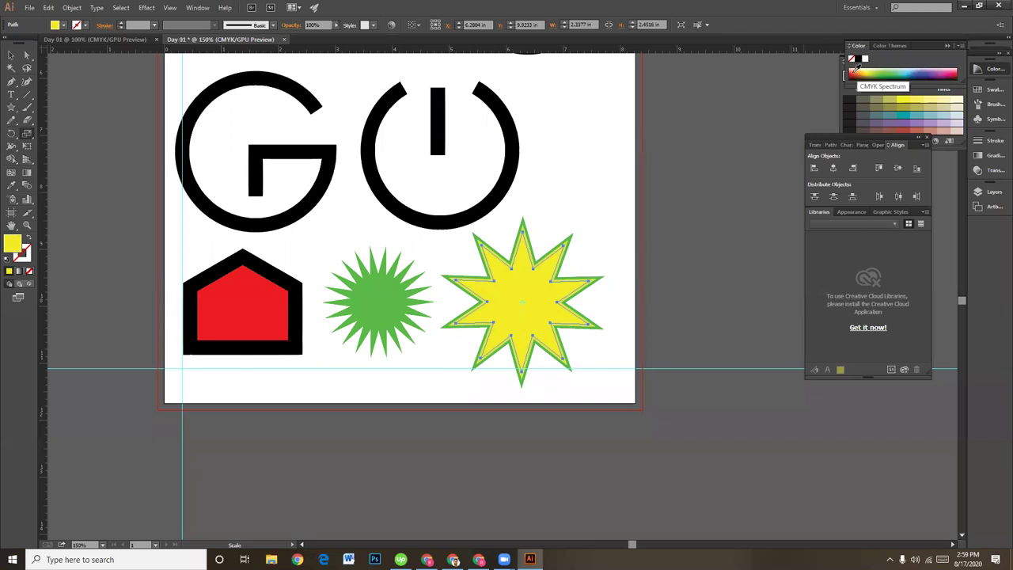
pyautogui.click(861, 73)
pyautogui.click(858, 71)
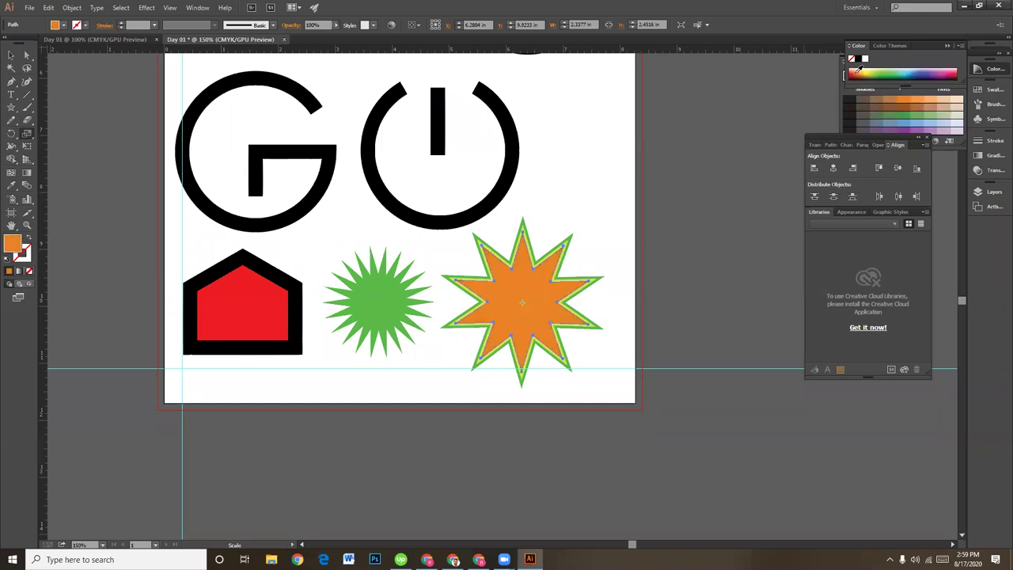
pyautogui.click(855, 74)
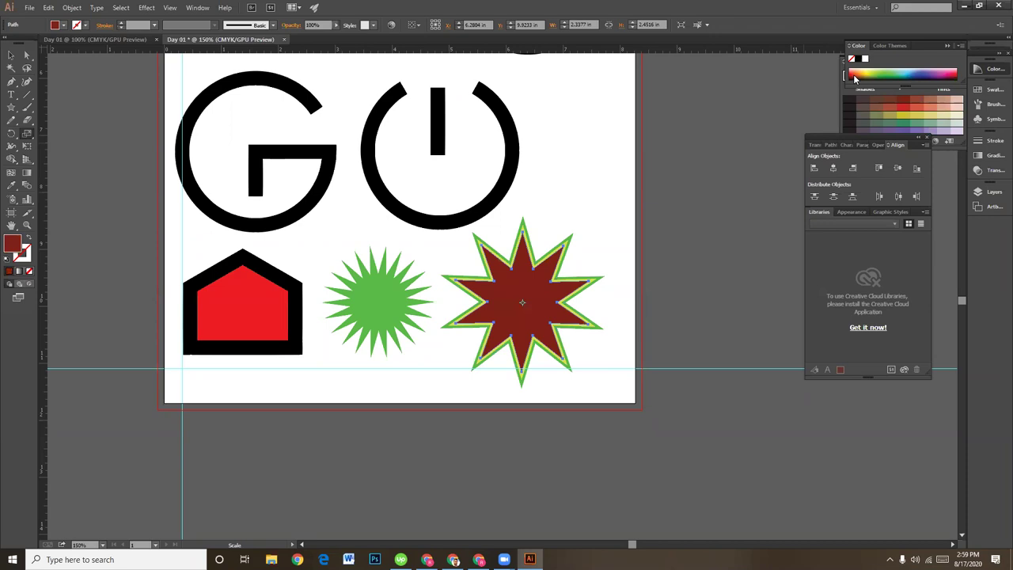
pyautogui.click(861, 70)
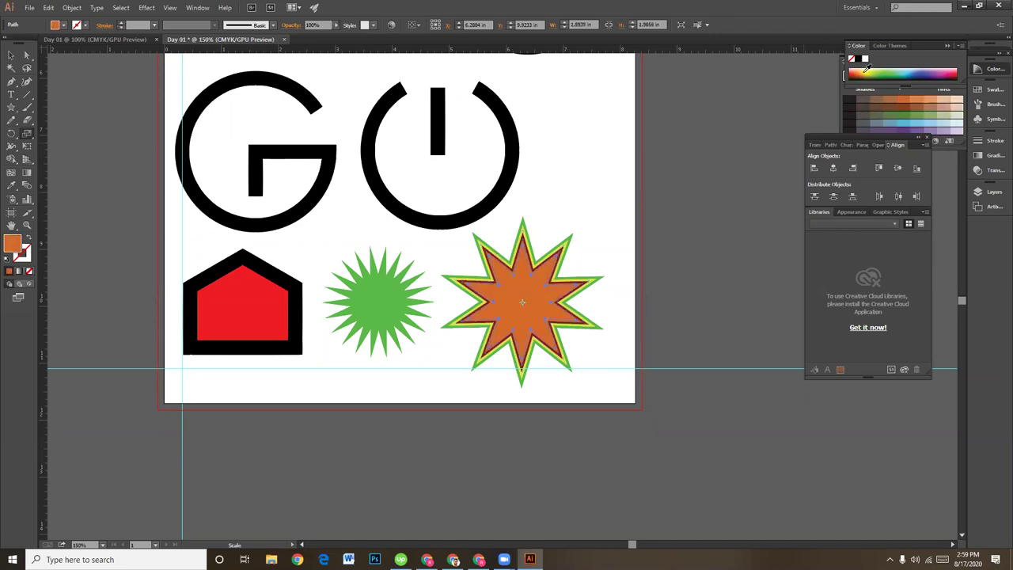
pyautogui.click(864, 72)
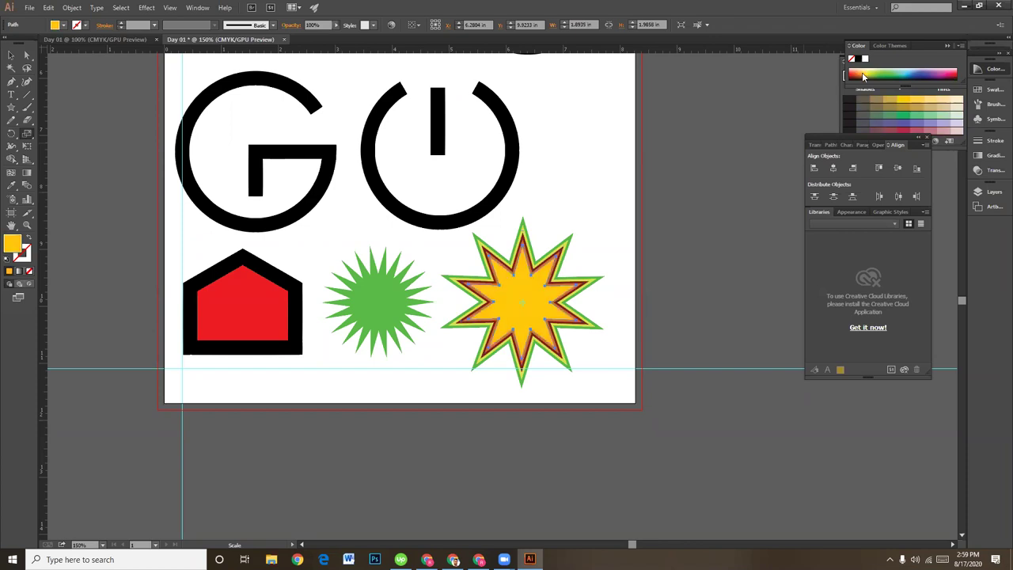
pyautogui.hotkey('ctrl', 'z')
pyautogui.click(860, 70)
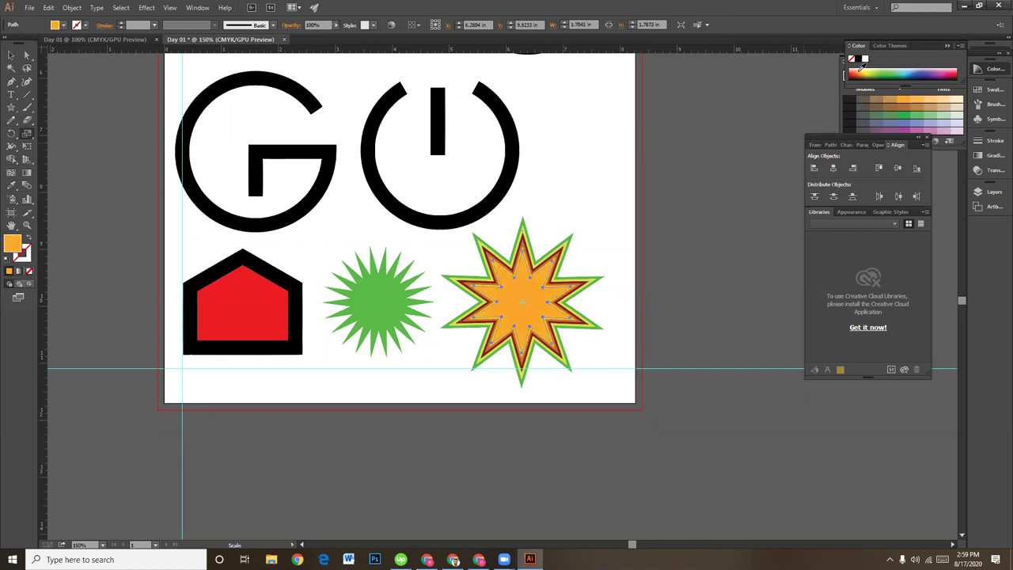
pyautogui.hotkey('ctrl', 'z')
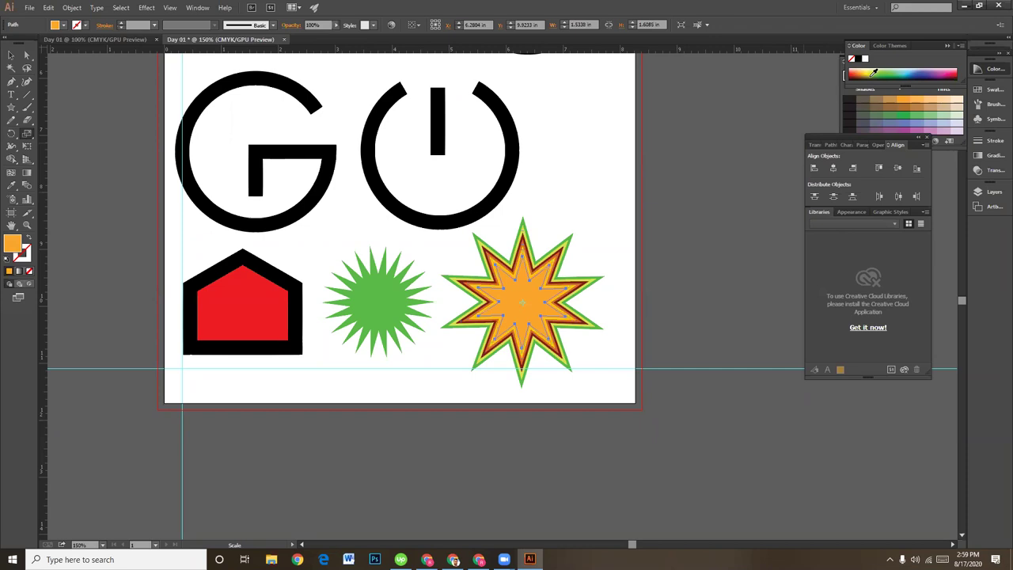
pyautogui.click(868, 71)
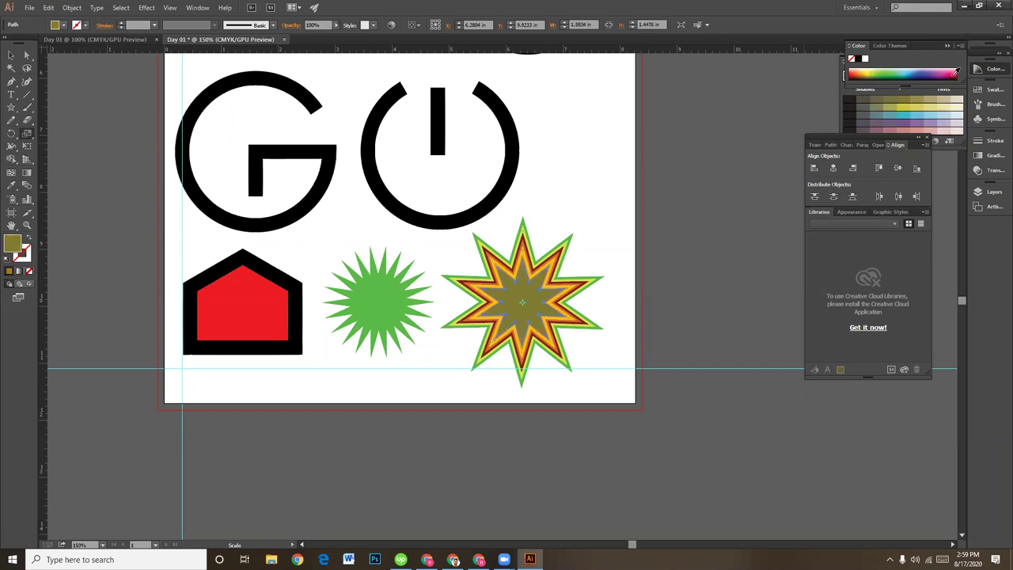
# Colour further inner stars dark red, blue and green, finishing with a deep blue centre.
pyautogui.click(955, 71)
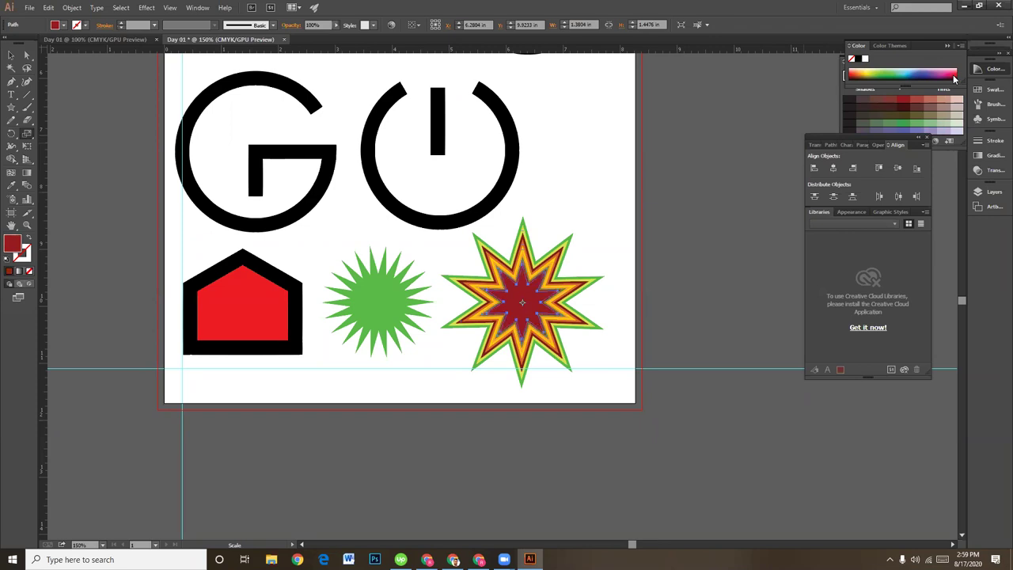
pyautogui.click(953, 72)
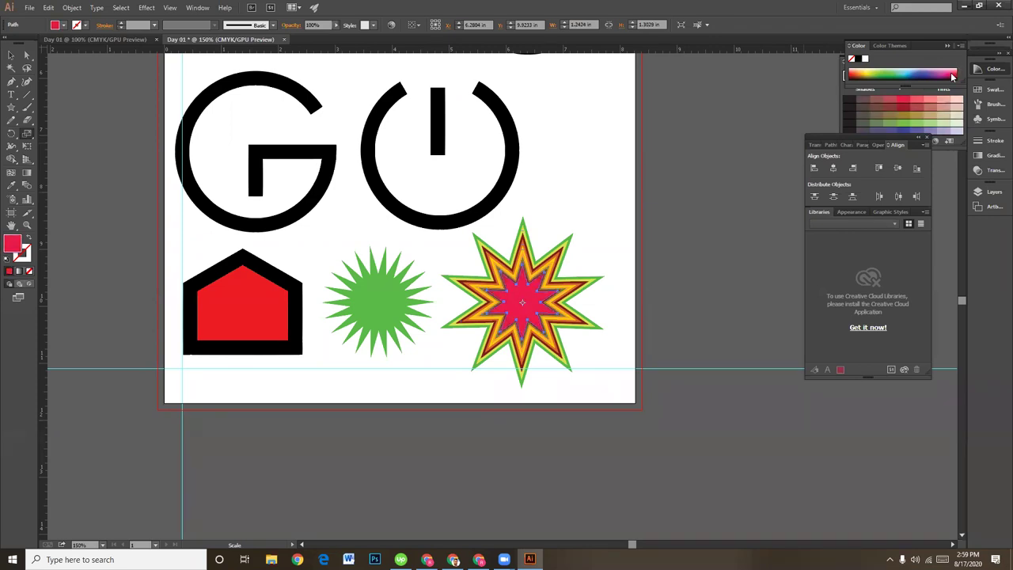
pyautogui.click(956, 73)
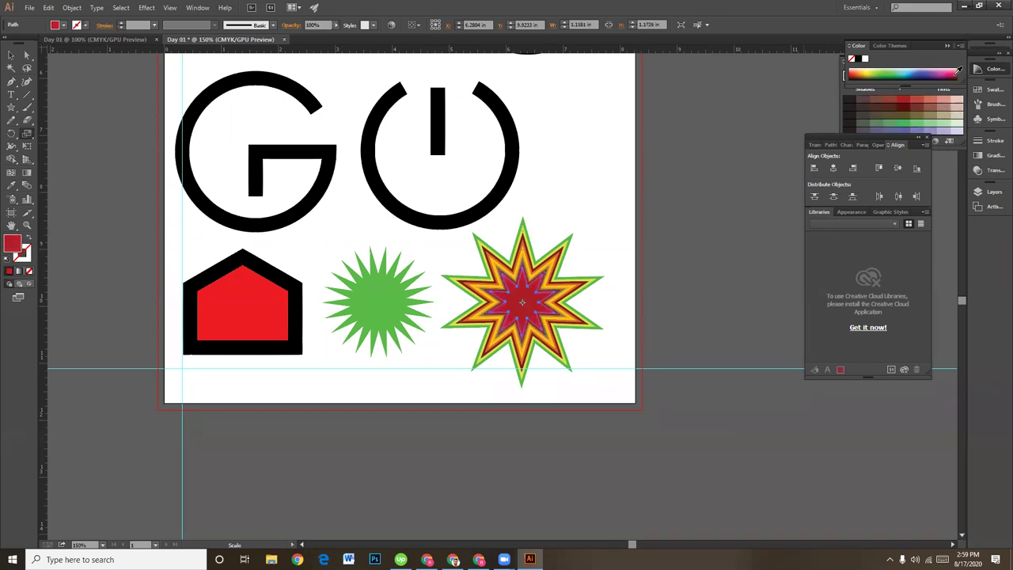
pyautogui.click(956, 73)
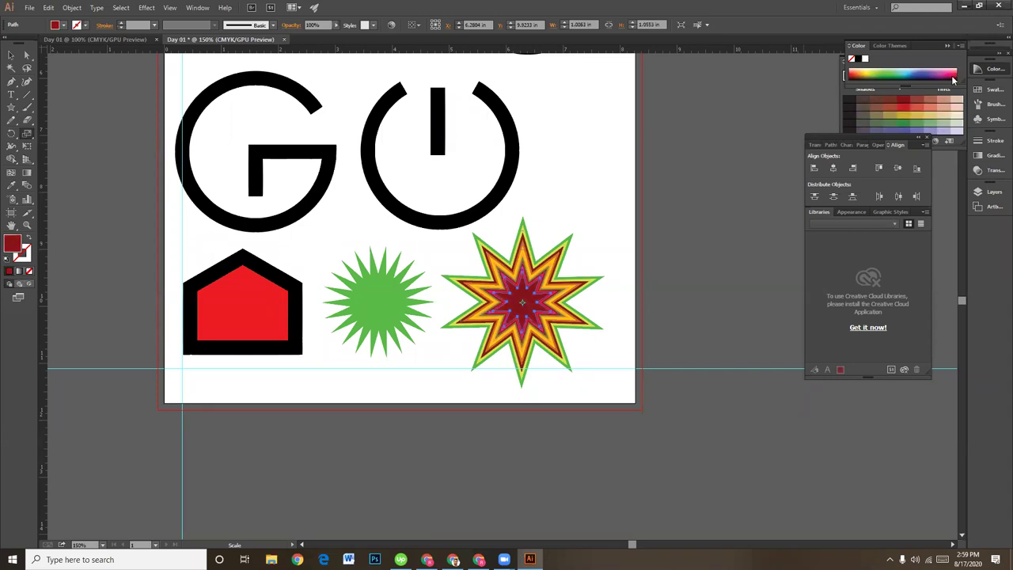
pyautogui.click(921, 73)
pyautogui.click(917, 72)
pyautogui.click(880, 73)
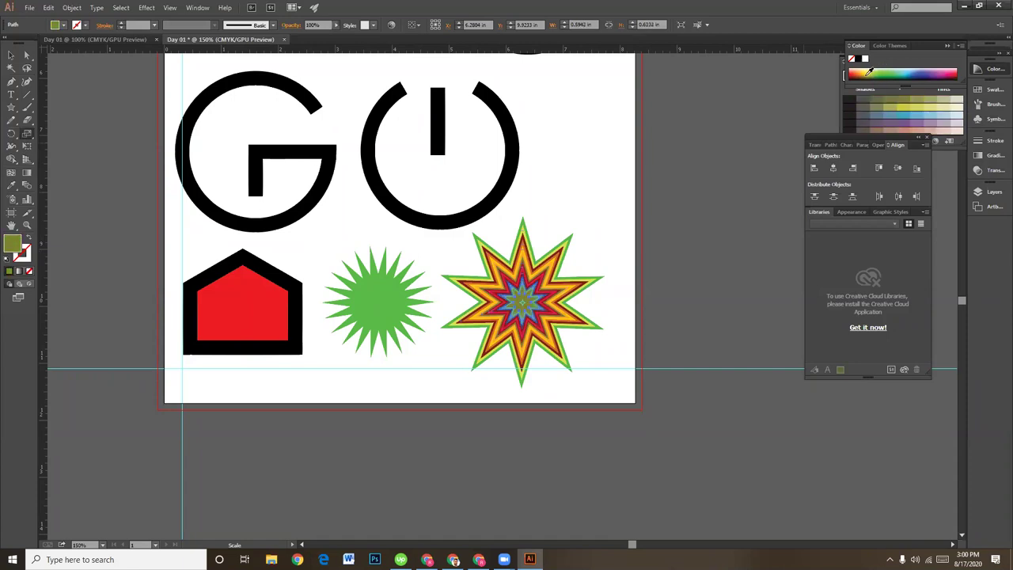
pyautogui.click(862, 70)
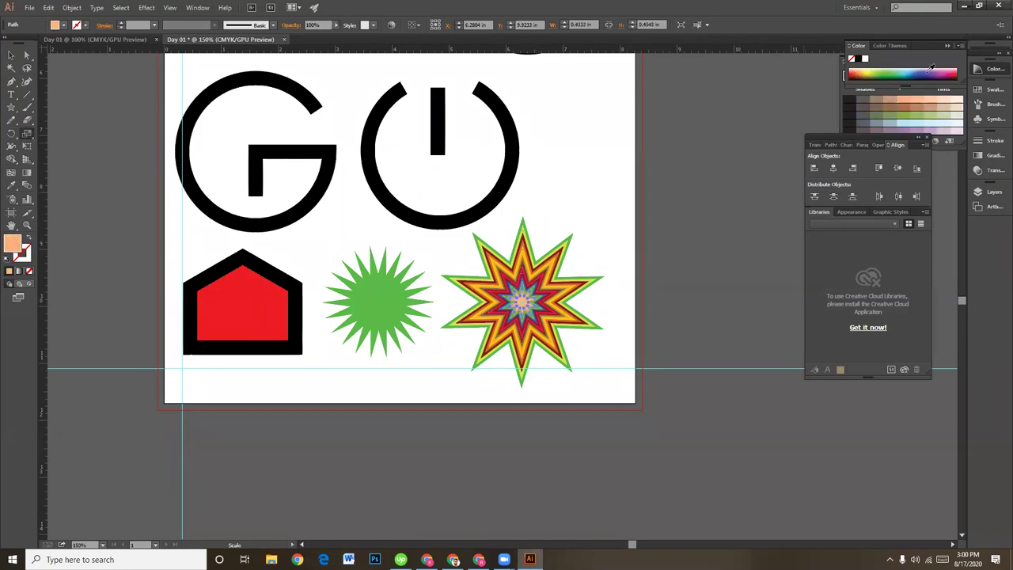
pyautogui.click(929, 70)
pyautogui.click(918, 71)
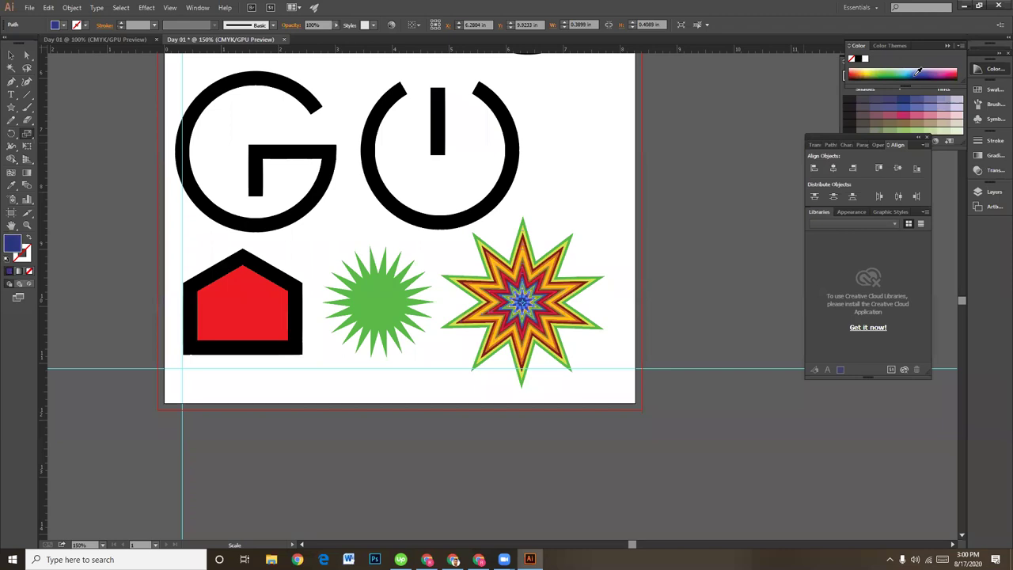
pyautogui.click(11, 55)
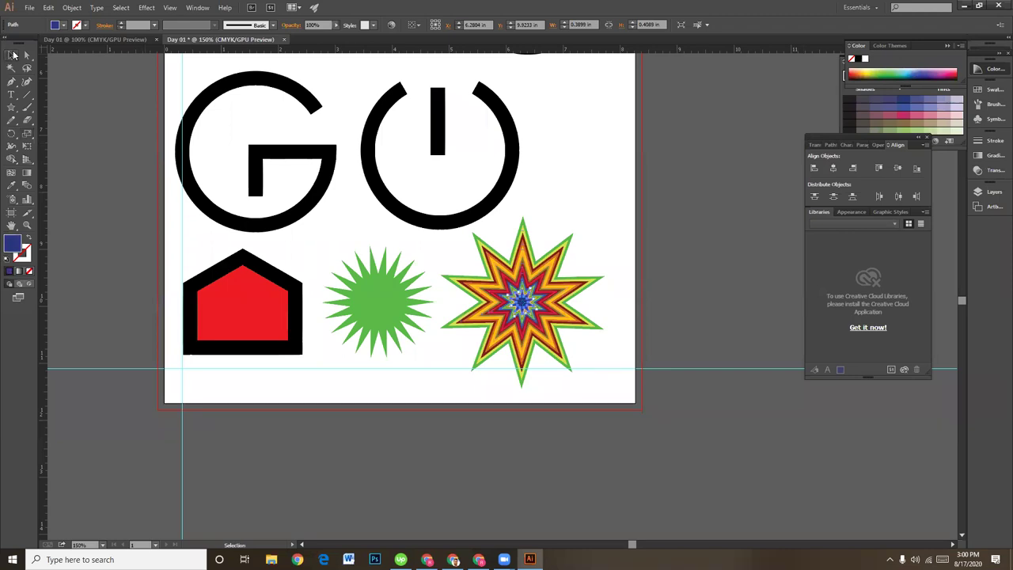
pyautogui.click(580, 194)
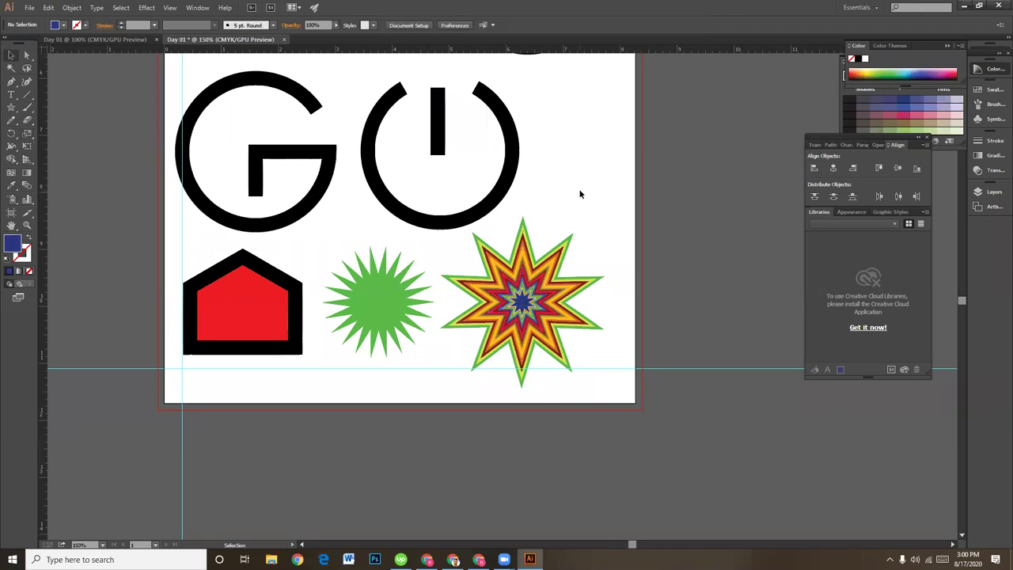
# Draw a small circle about 0.39 in wide beneath the green shapes.
pyautogui.scroll(2, 565, 327)
pyautogui.scroll(1, 559, 301)
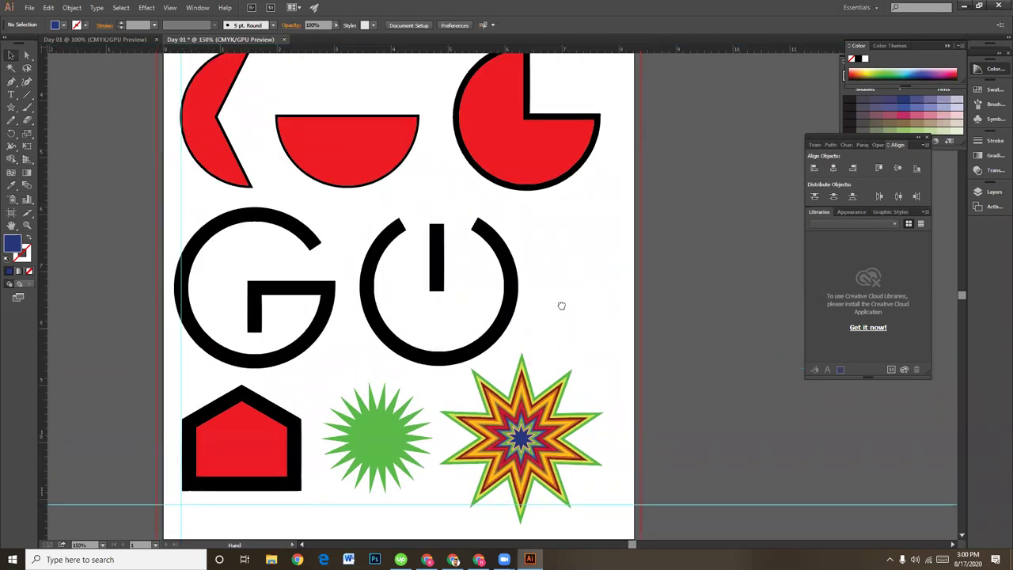
pyautogui.scroll(2, 531, 259)
pyautogui.moveTo(360, 190); pyautogui.dragTo(363, 269)
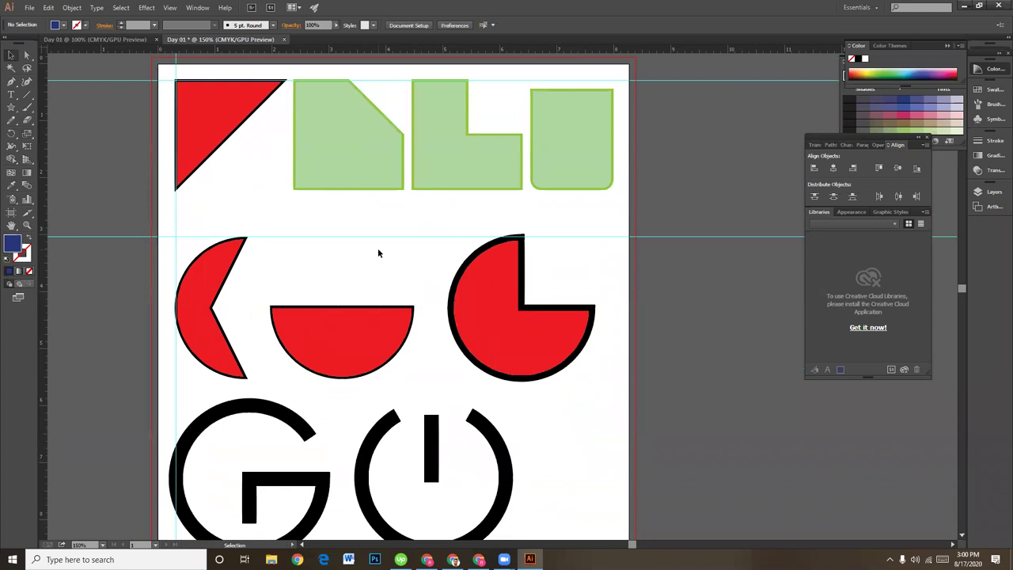
pyautogui.click(11, 109)
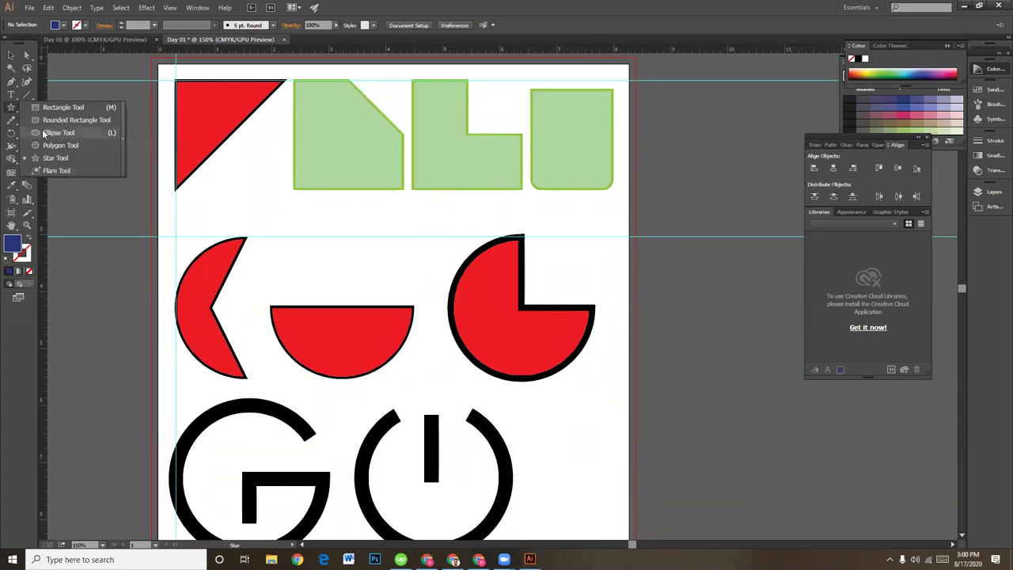
pyautogui.click(49, 133)
pyautogui.moveTo(262, 213); pyautogui.dragTo(280, 231)
pyautogui.click(12, 56)
pyautogui.click(304, 220)
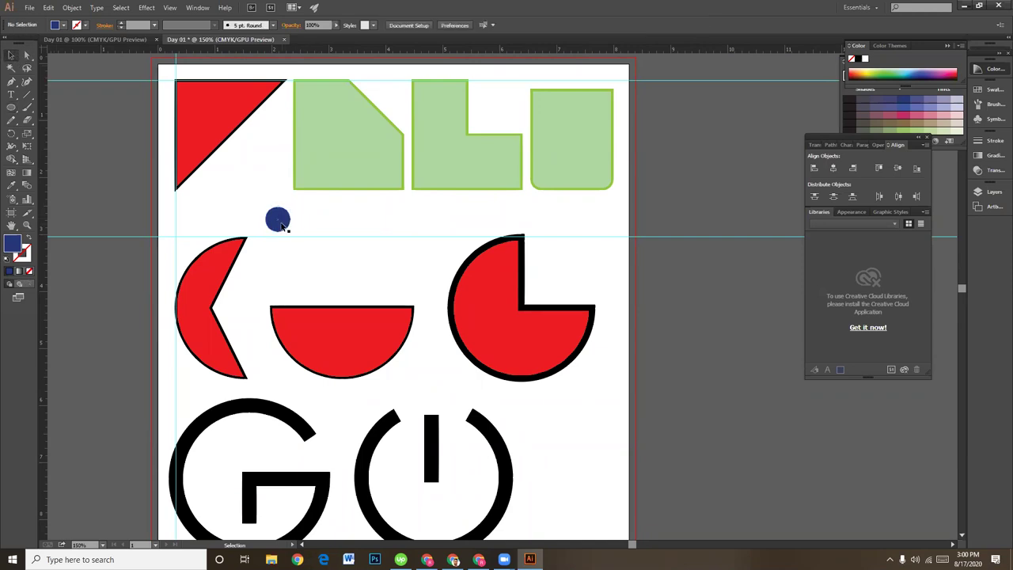
pyautogui.click(281, 226)
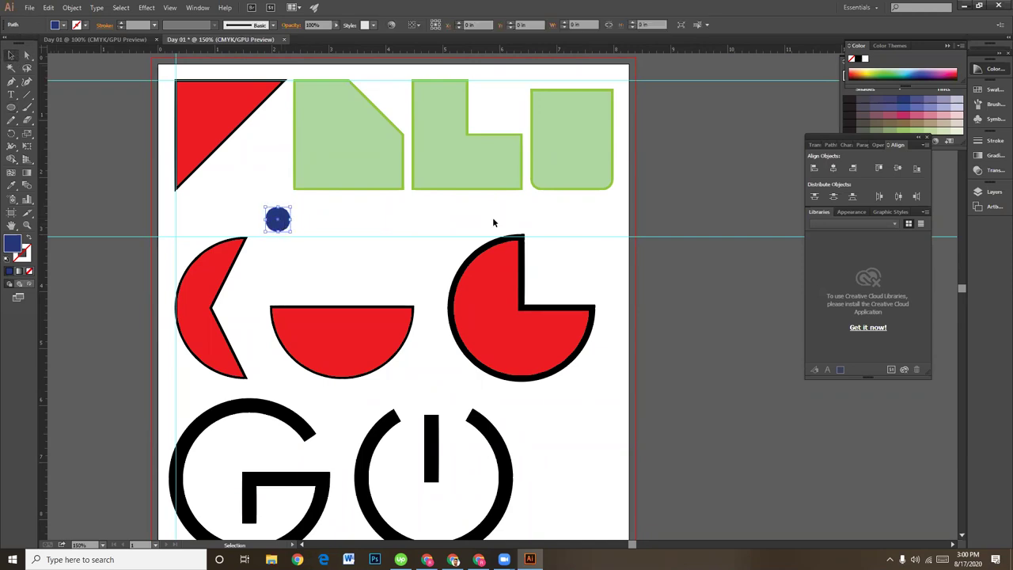
# Fill the small circle magenta from the Color Guide.
pyautogui.click(904, 118)
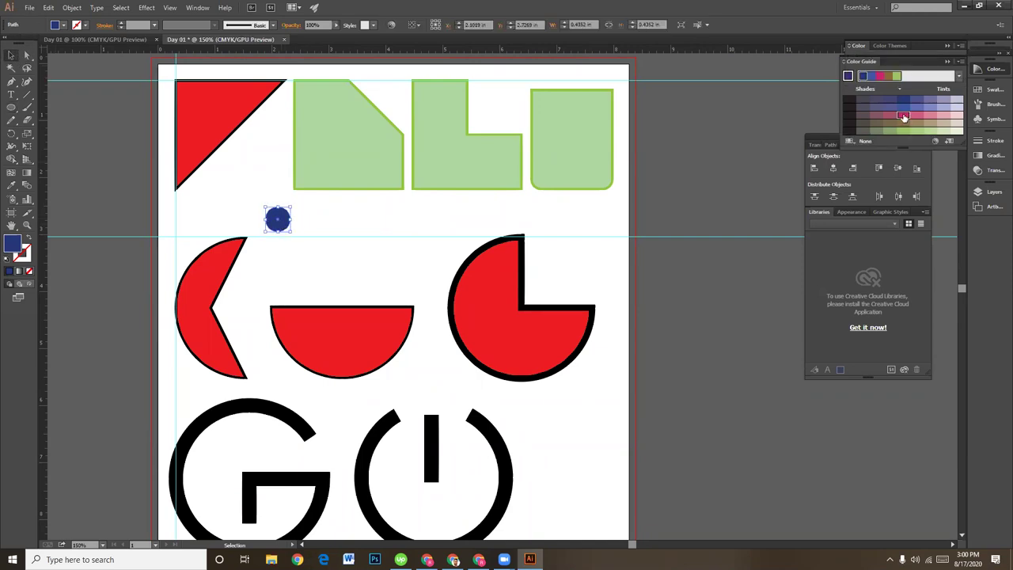
pyautogui.click(402, 216)
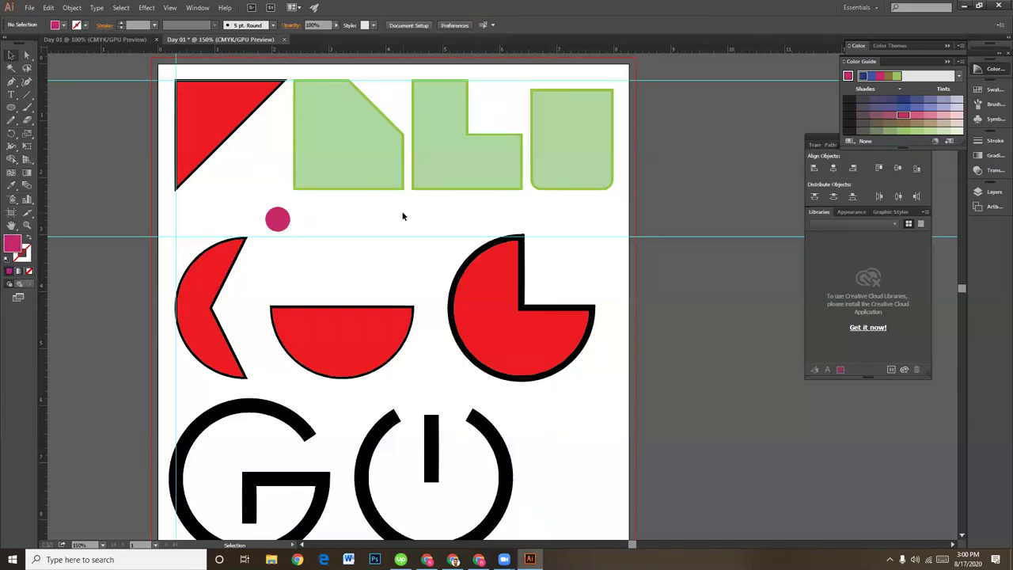
pyautogui.click(284, 225)
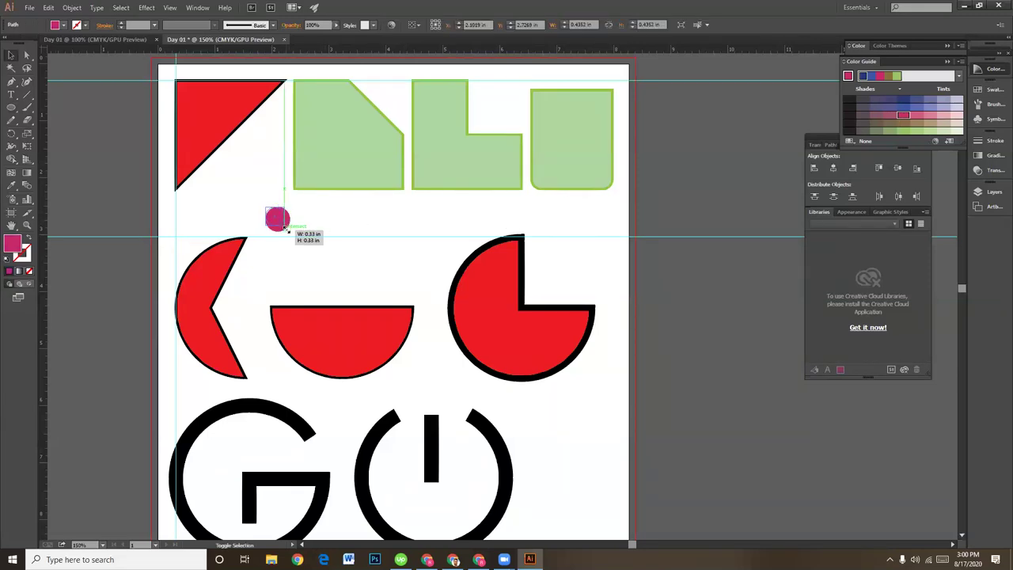
pyautogui.click(322, 227)
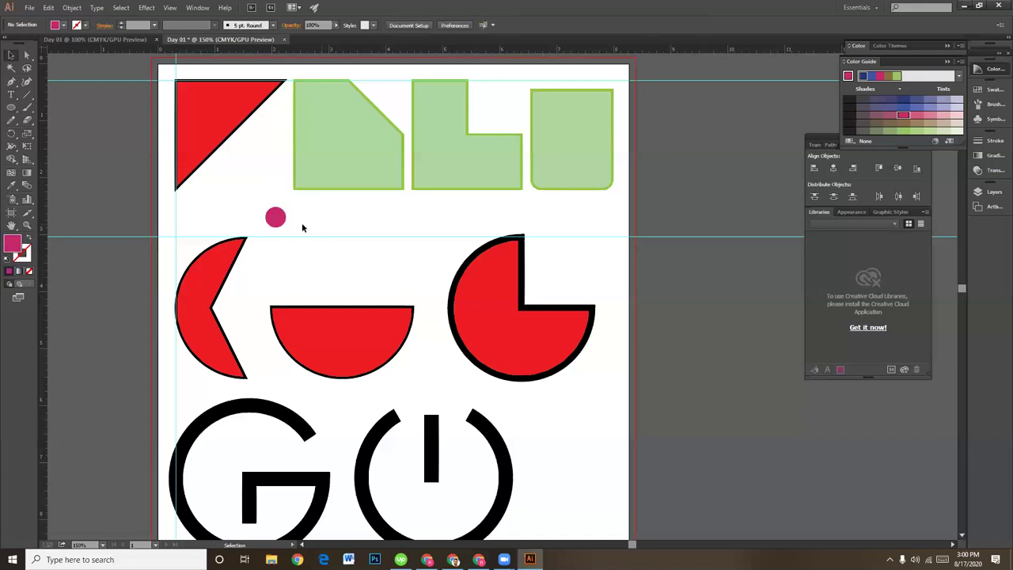
pyautogui.click(277, 220)
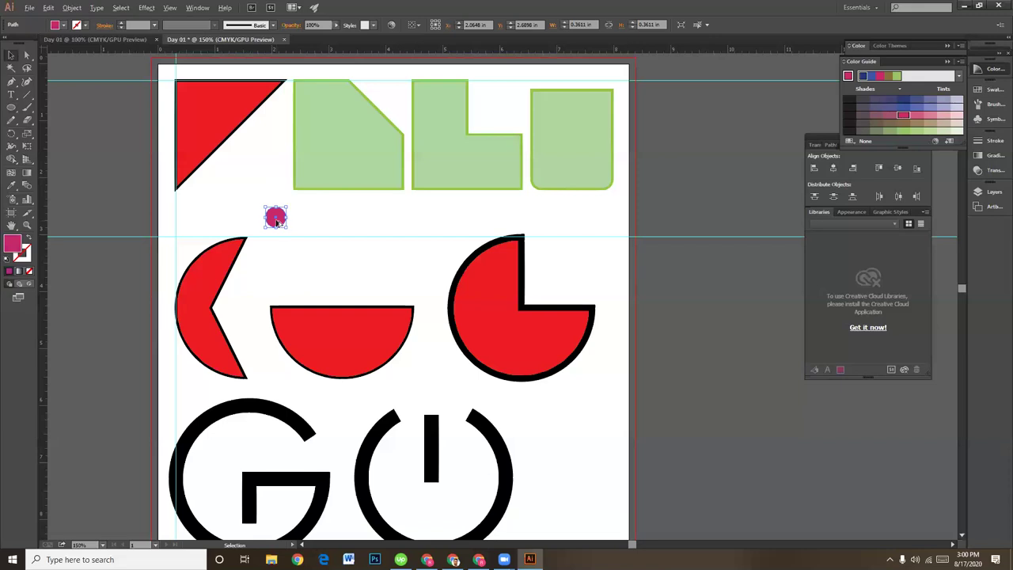
pyautogui.click(298, 227)
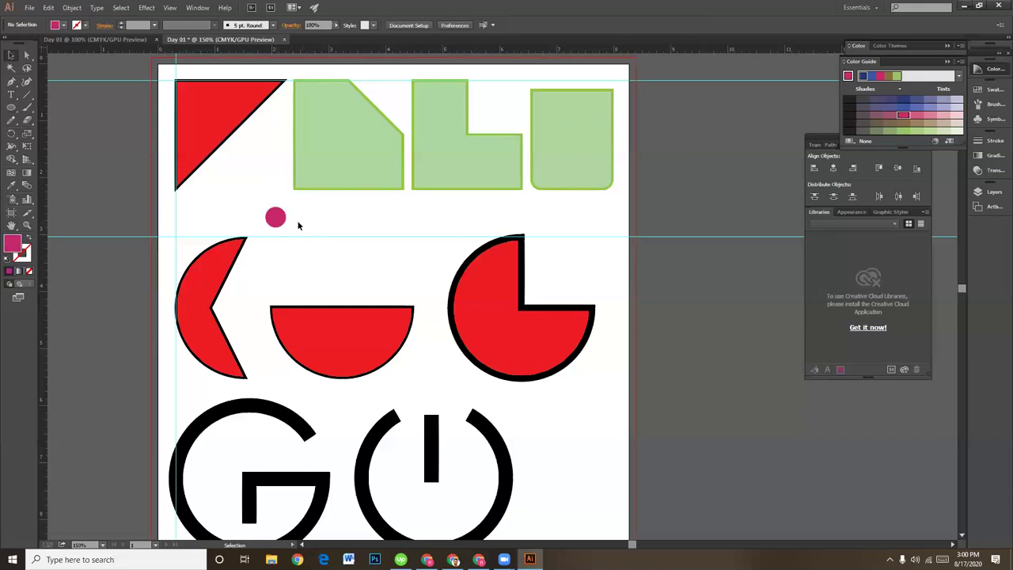
pyautogui.click(280, 223)
# Repeat the magenta circle into an evenly spaced row of twelve dots.
pyautogui.moveTo(281, 223); pyautogui.dragTo(311, 226)
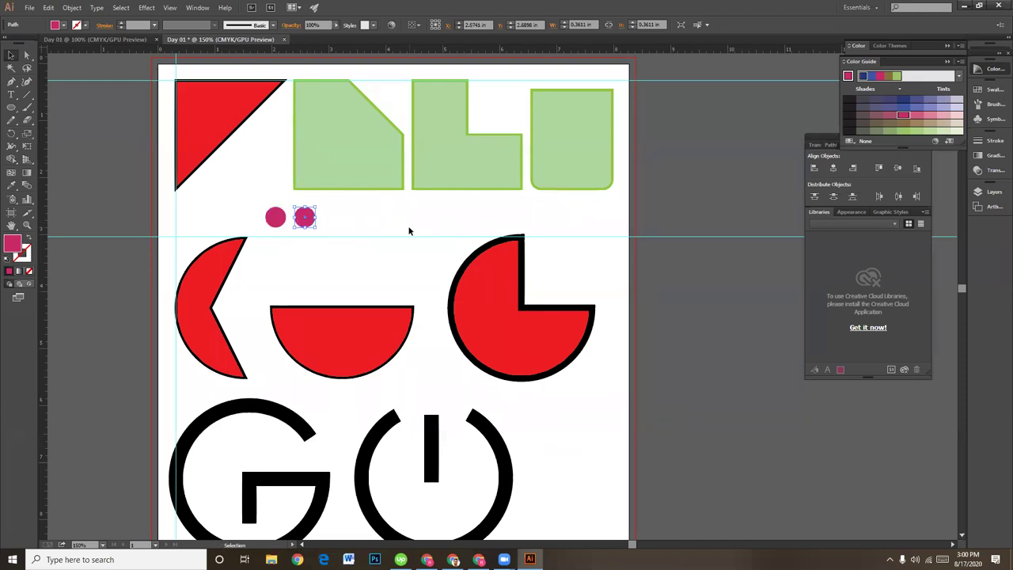
pyautogui.hotkey('ctrl', 'd')
pyautogui.hotkey('ctrl', 'd')
pyautogui.hotkey('ctrl', 'd')
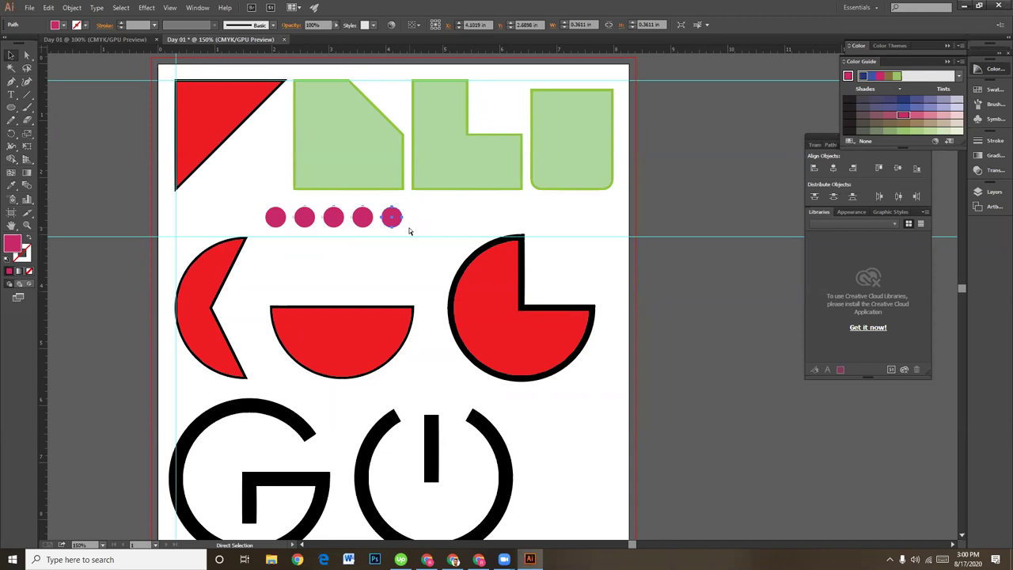
pyautogui.hotkey('ctrl', 'd')
pyautogui.hotkey('ctrl', 'd')
pyautogui.hotkey('ctrl', 'd')
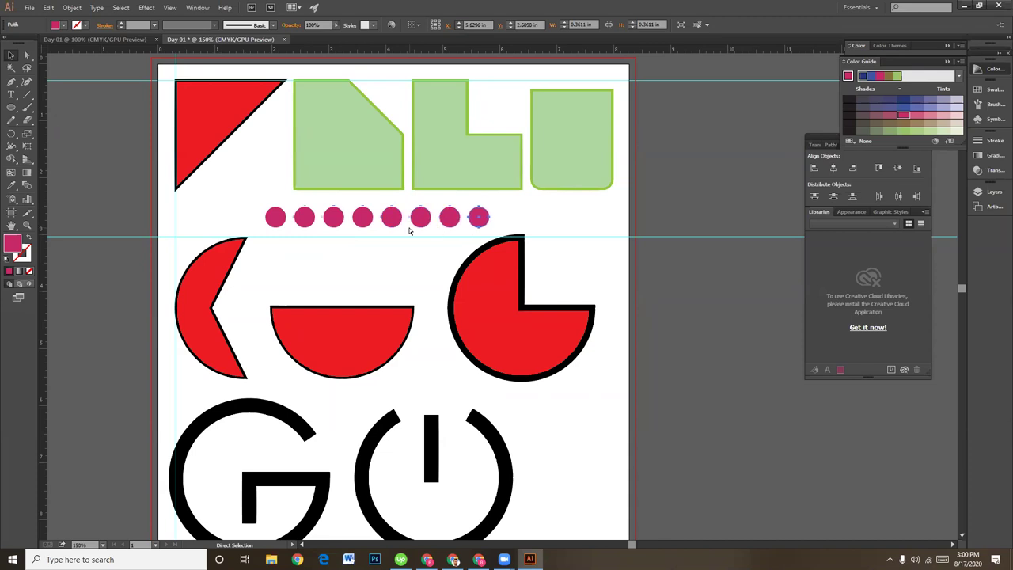
pyautogui.hotkey('ctrl', 'd')
pyautogui.hotkey('ctrl', 'd')
pyautogui.hotkey('ctrl', 'd')
pyautogui.hotkey('ctrl', 'd')
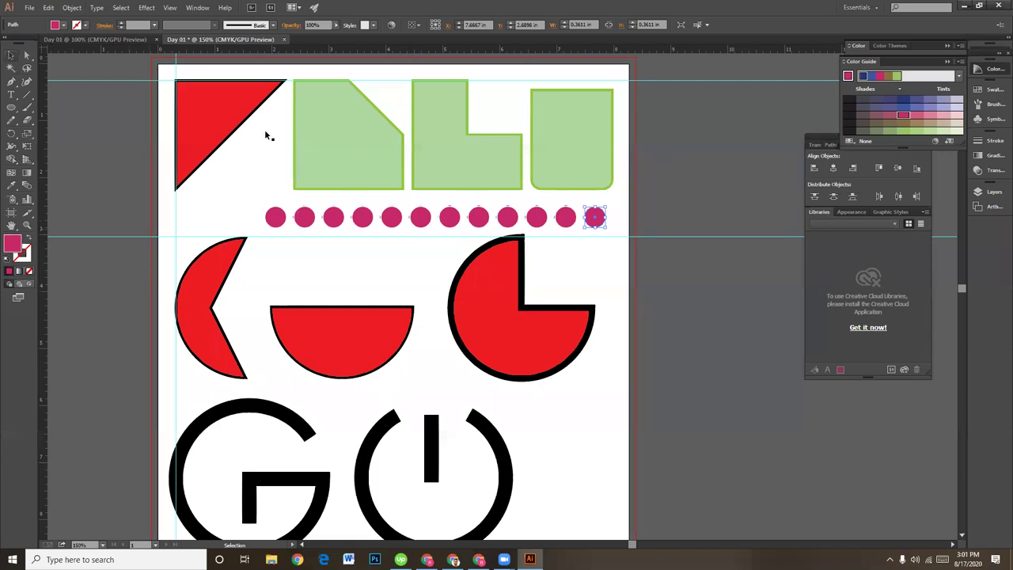
pyautogui.click(679, 205)
pyautogui.moveTo(255, 208); pyautogui.dragTo(615, 228)
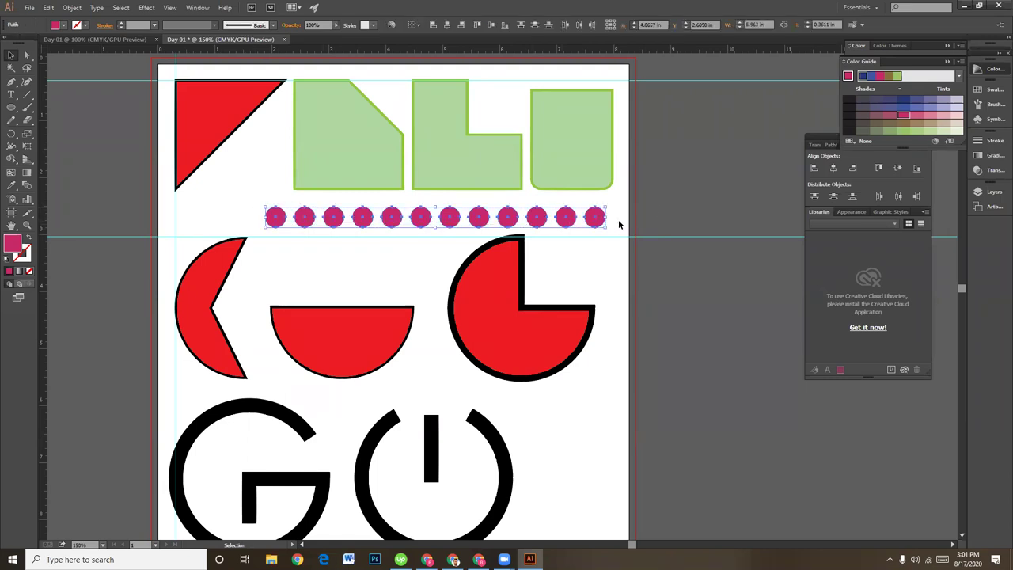
pyautogui.click(664, 206)
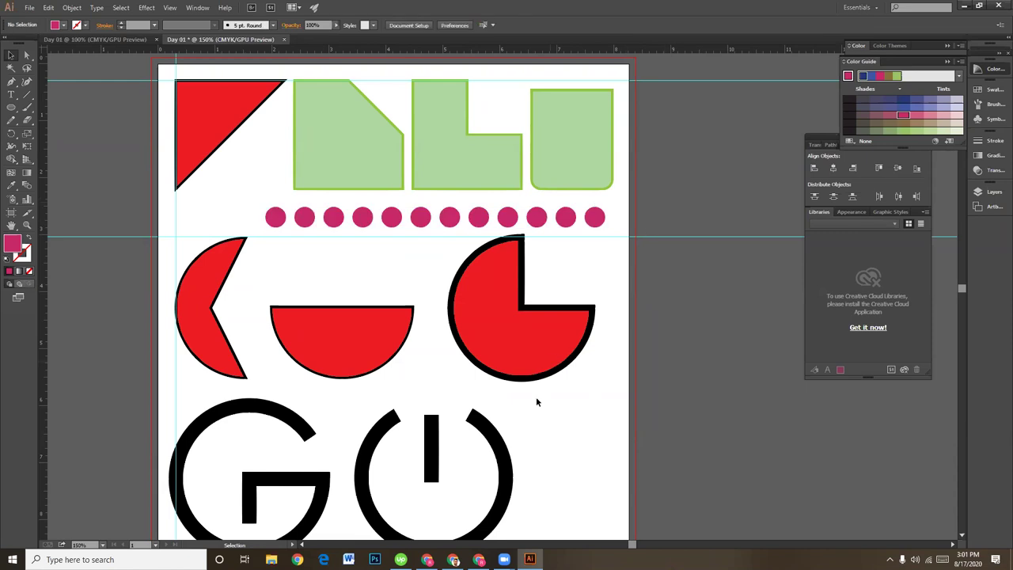
pyautogui.scroll(-3, 536, 399)
pyautogui.scroll(-3, 599, 372)
pyautogui.moveTo(442, 70); pyautogui.dragTo(508, 239)
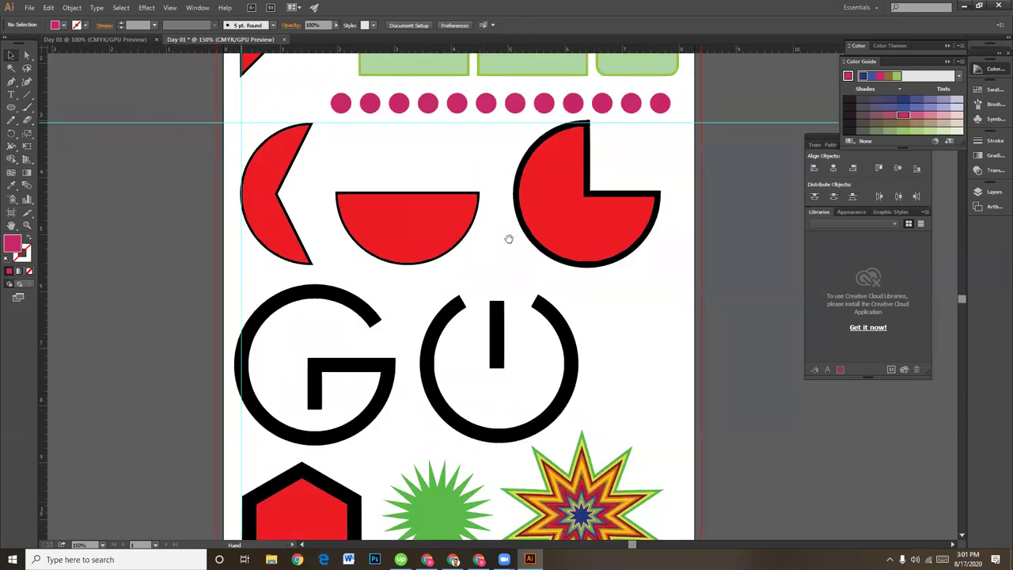
pyautogui.scroll(3, 509, 239)
pyautogui.scroll(-1, 486, 400)
pyautogui.scroll(-1, 543, 380)
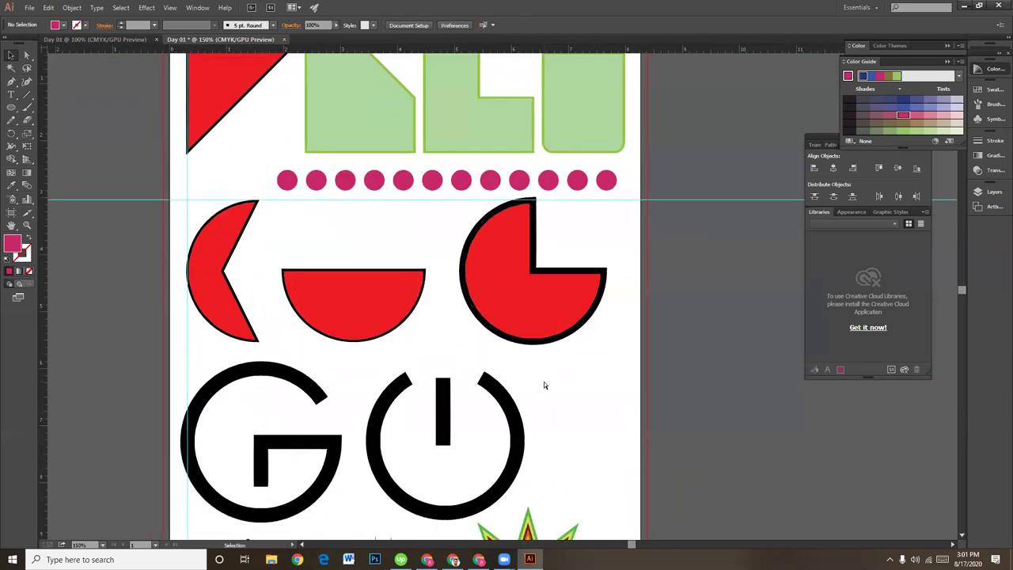
# Zoom out and pan so the whole shapes page with the GO letters and stars is visible.
pyautogui.hotkey('ctrl', '-')
pyautogui.moveTo(498, 422); pyautogui.dragTo(491, 352)
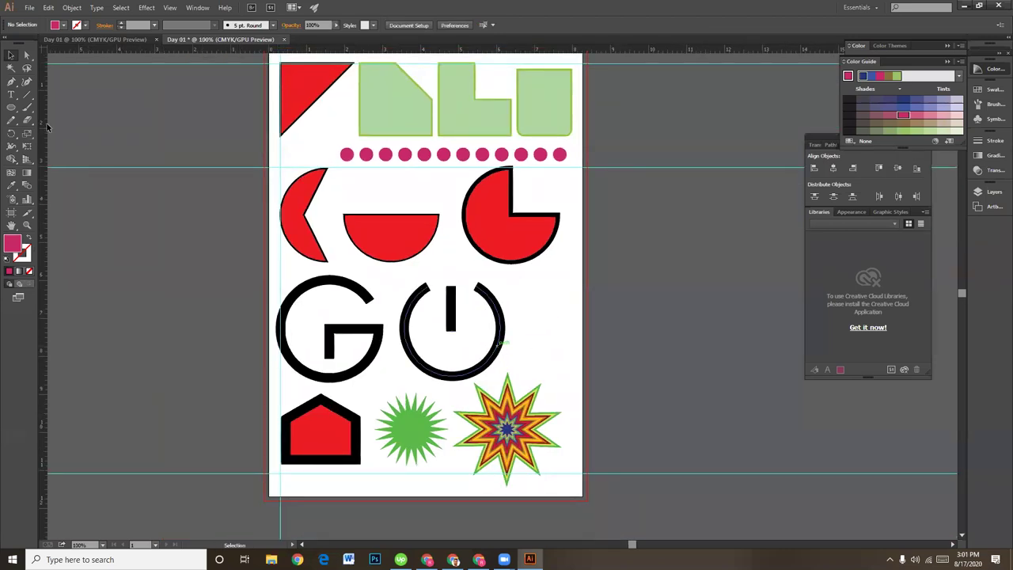
pyautogui.click(12, 107)
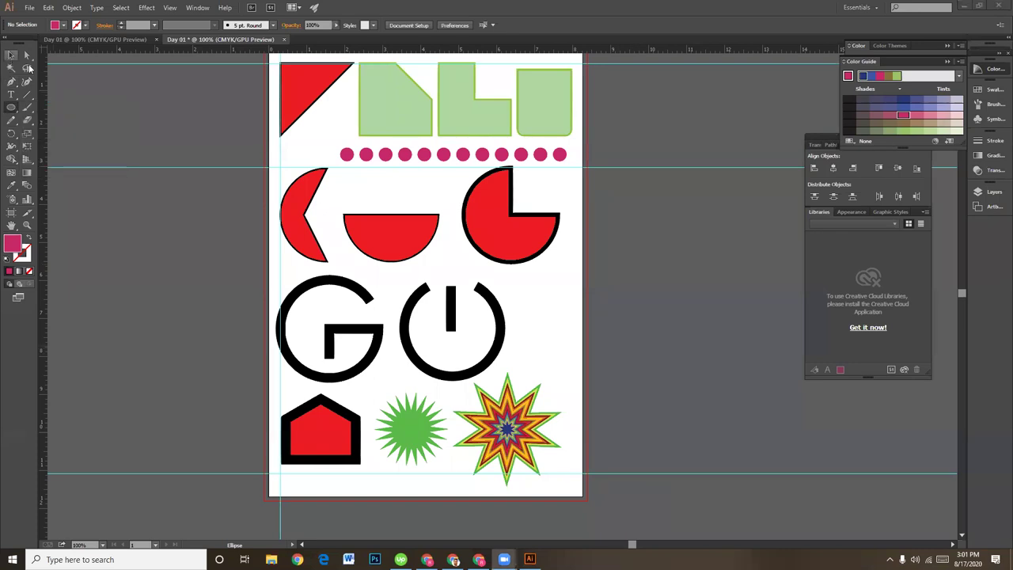
pyautogui.scroll(2, 602, 293)
pyautogui.scroll(-3, 601, 293)
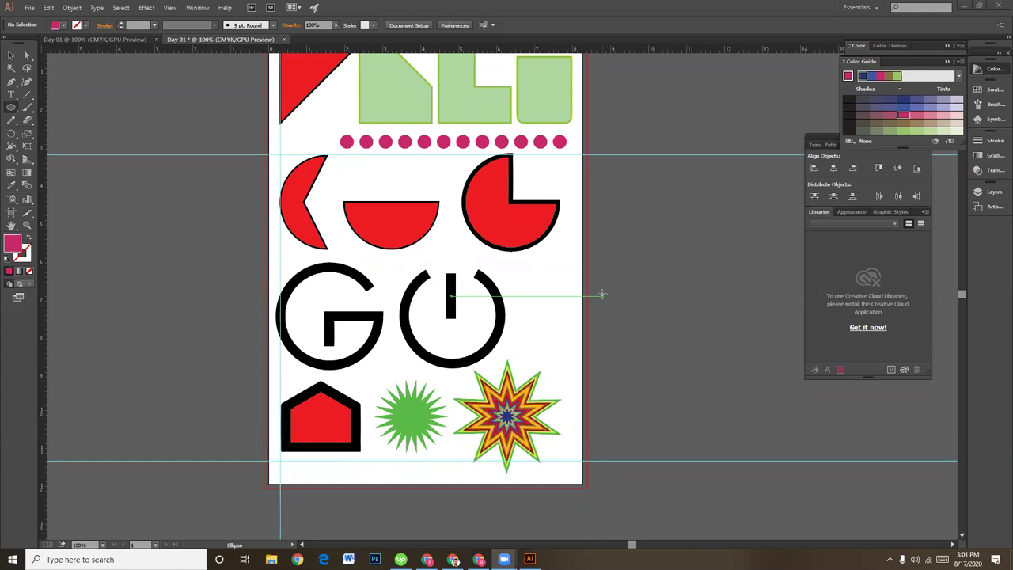
# Browse the Save As dialog to the LEDP 2020 folder on Design (G:).
pyautogui.click(27, 8)
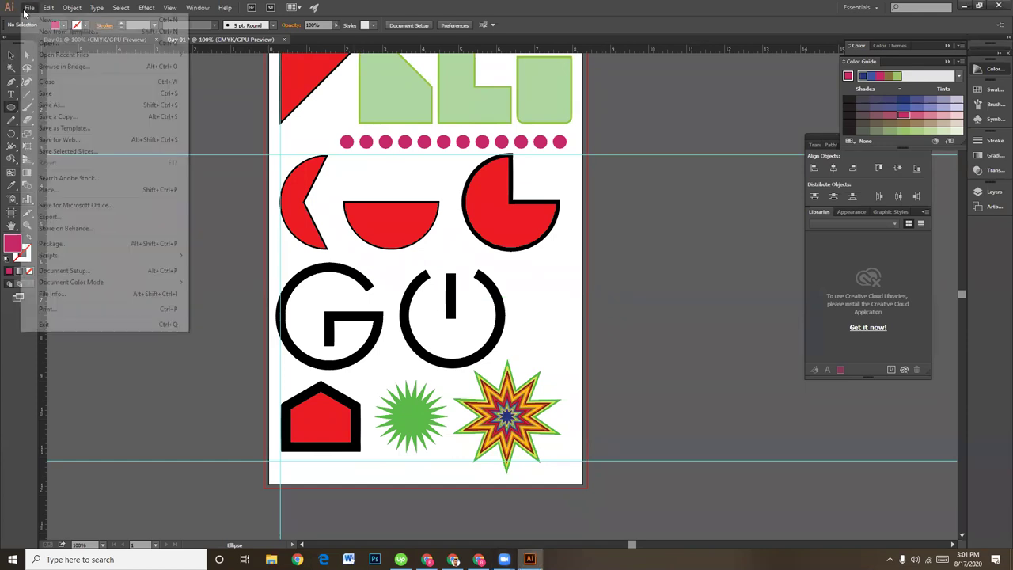
pyautogui.click(59, 107)
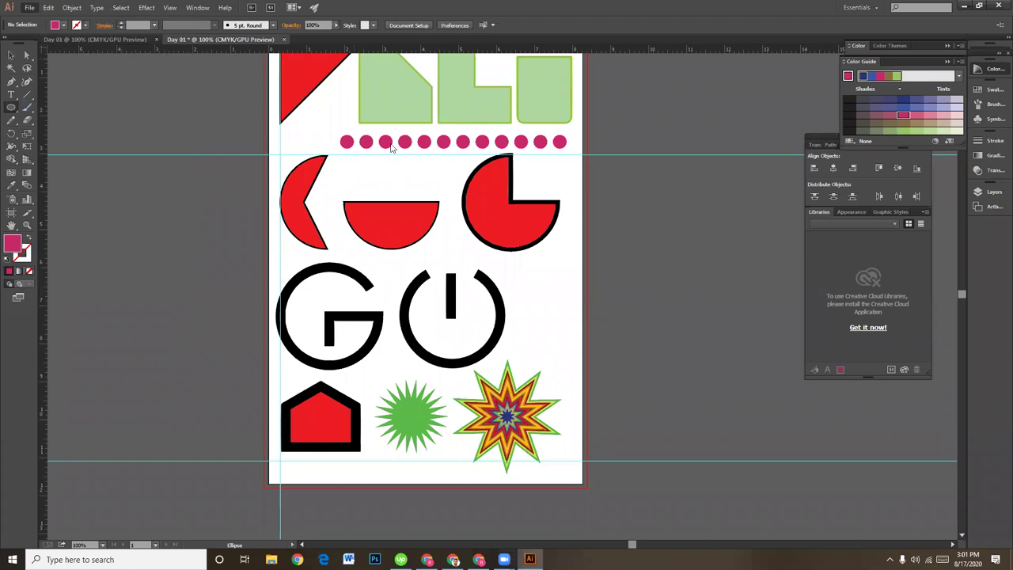
pyautogui.moveTo(157, 16); pyautogui.dragTo(321, 37)
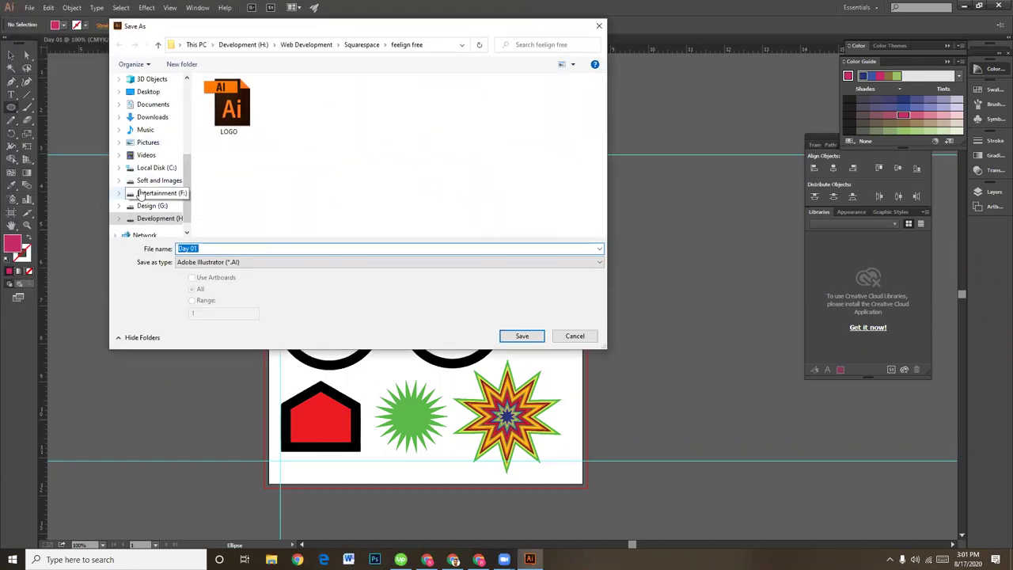
pyautogui.click(152, 206)
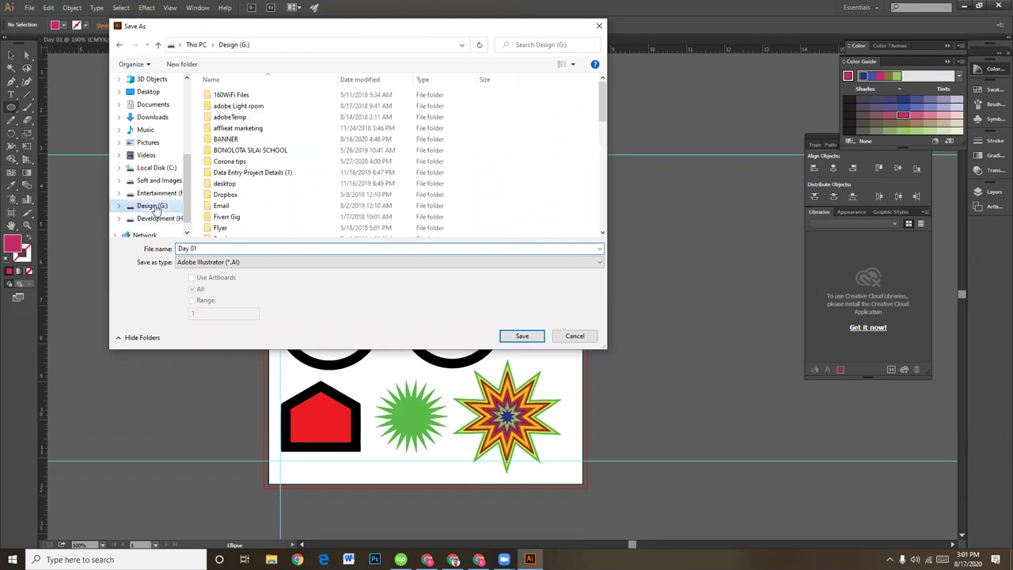
pyautogui.click(230, 185)
pyautogui.scroll(-5, 232, 186)
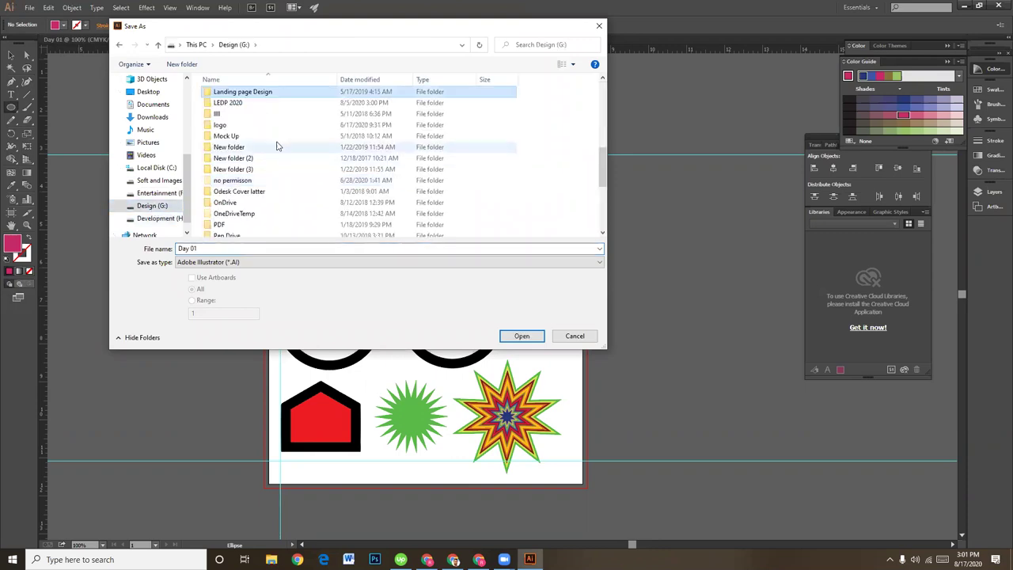
pyautogui.doubleClick(236, 105)
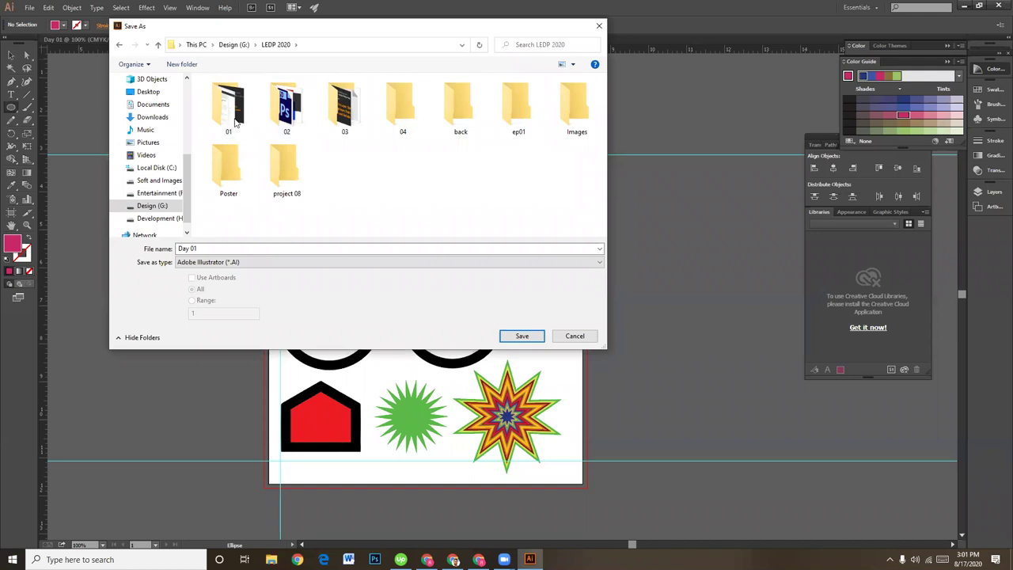
# Create a new folder AI there and save the artwork into it as Day 01.ai.
pyautogui.click(195, 65)
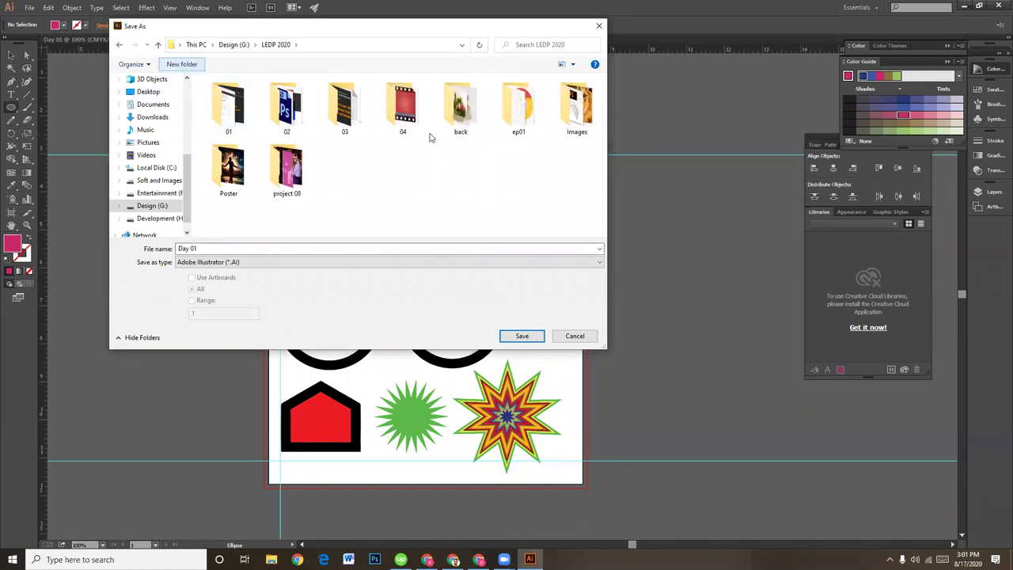
pyautogui.write('A')
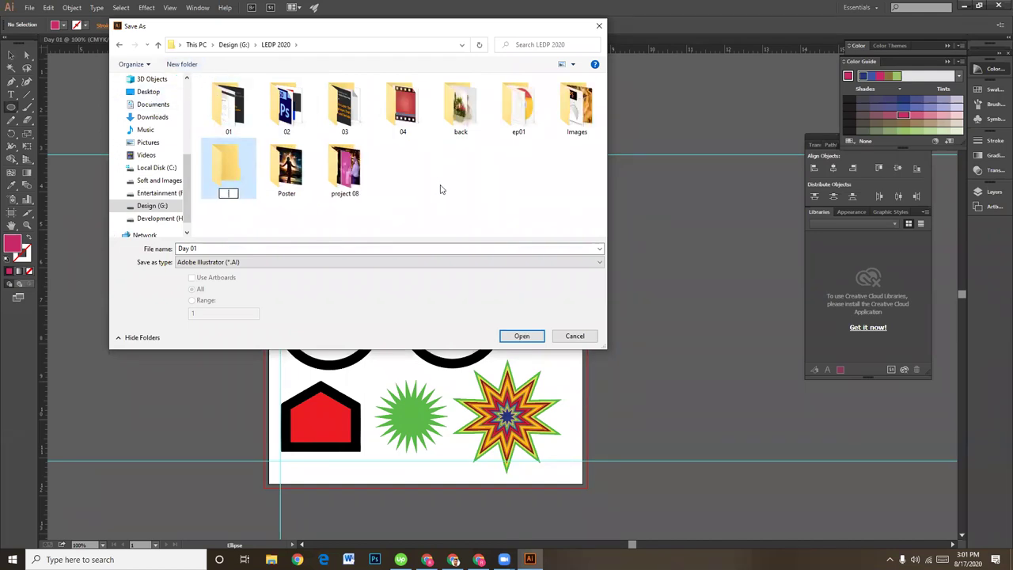
pyautogui.write('I')
pyautogui.press('Return')
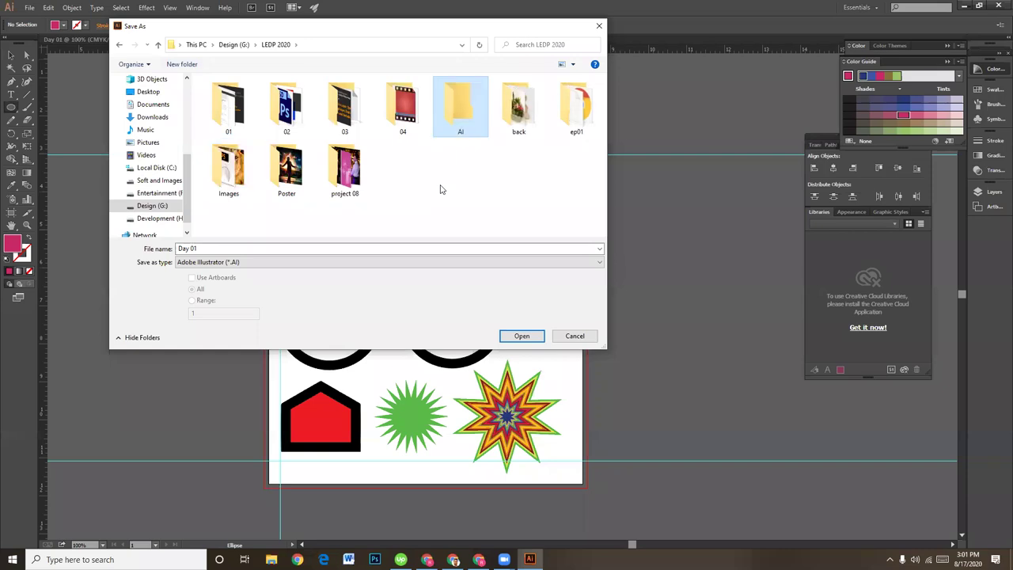
pyautogui.press('Return')
pyautogui.click(523, 336)
pyautogui.click(528, 336)
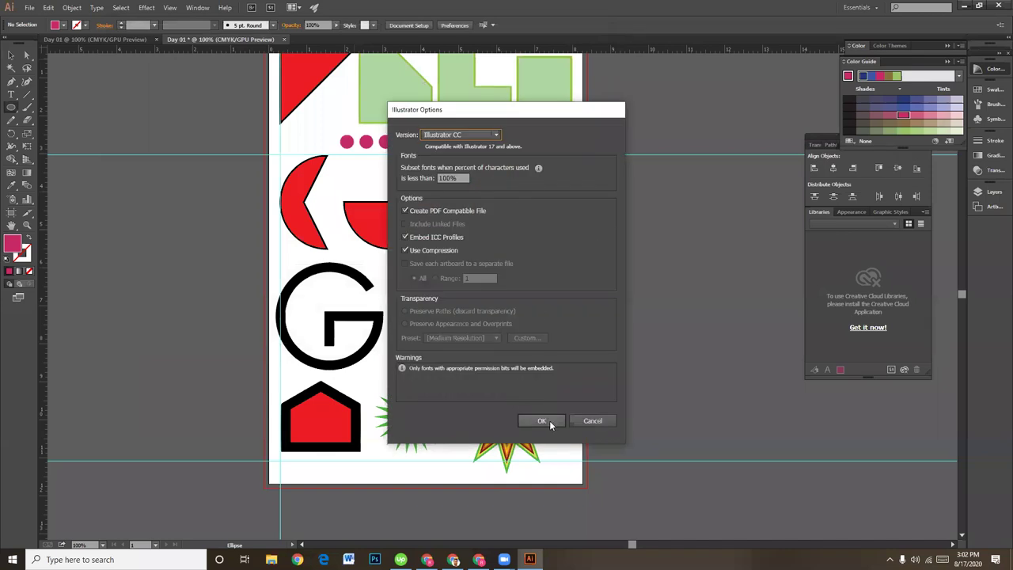
pyautogui.click(543, 420)
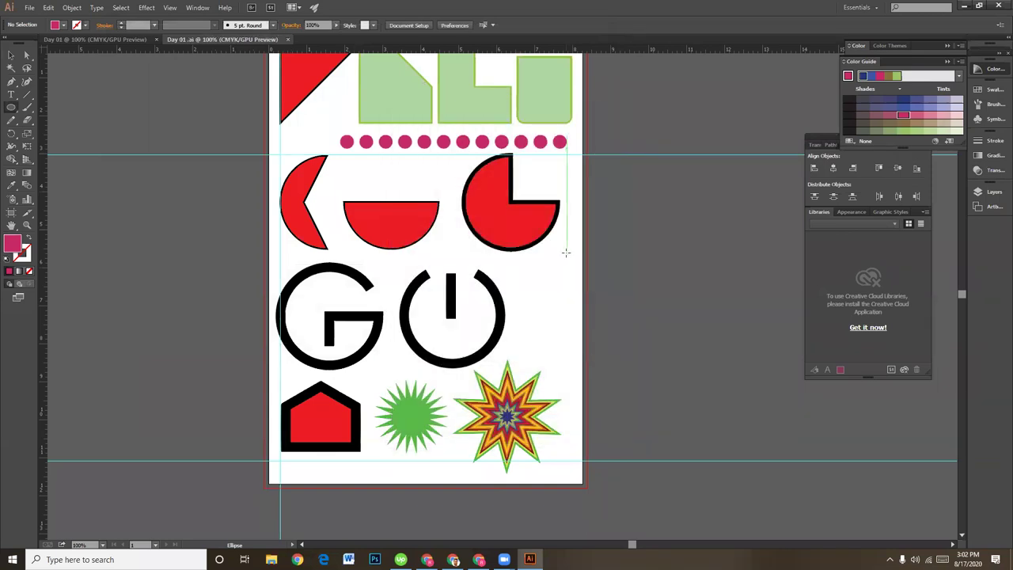
pyautogui.click(29, 8)
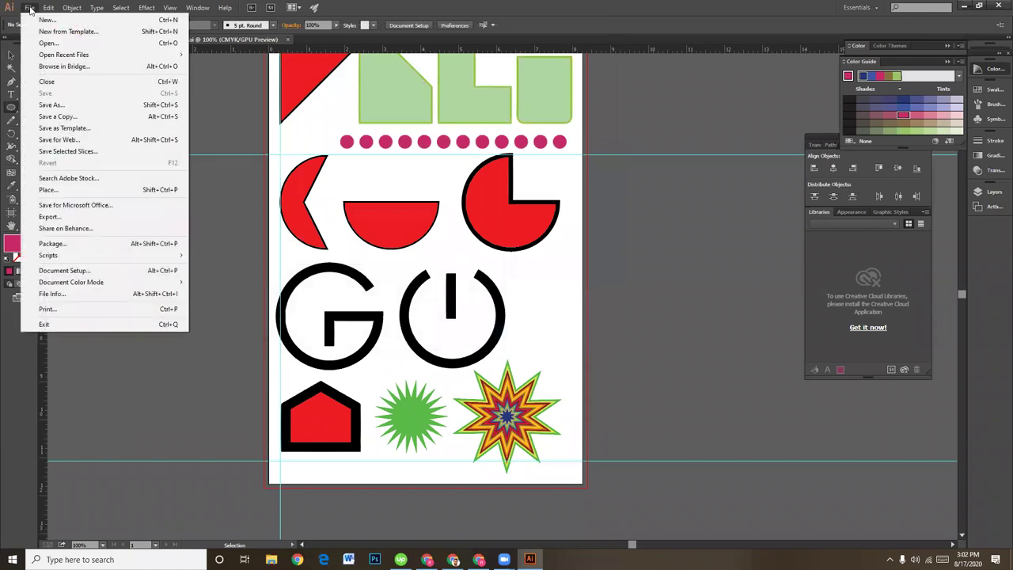
# Set the Save for Web preset to JPEG Low and start saving.
pyautogui.click(60, 139)
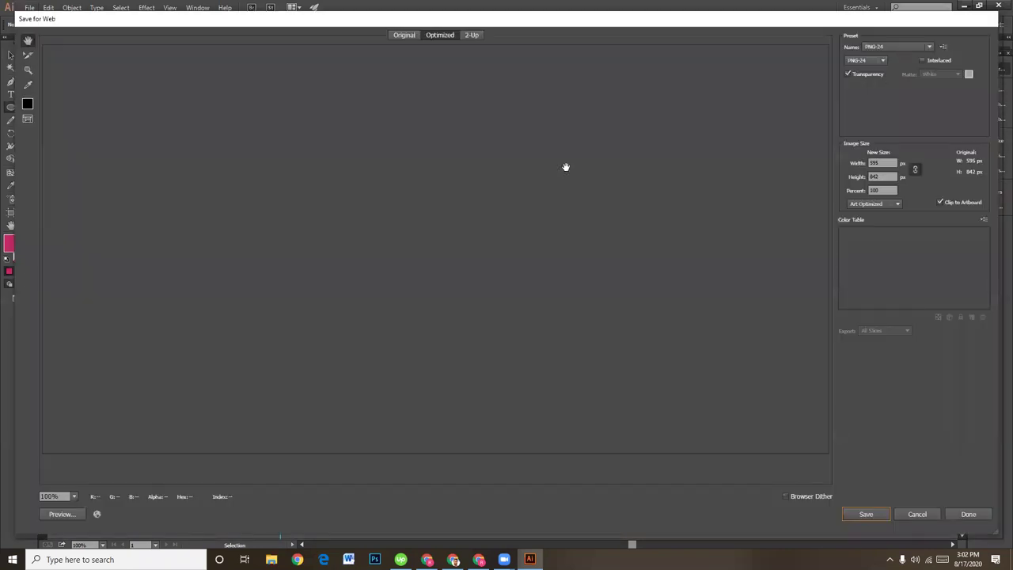
pyautogui.click(900, 49)
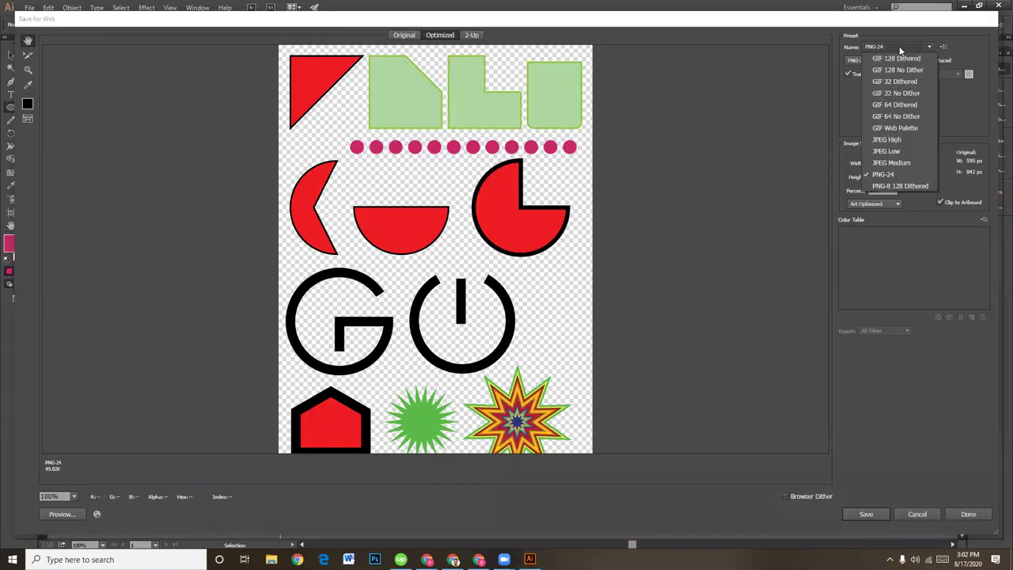
pyautogui.click(888, 150)
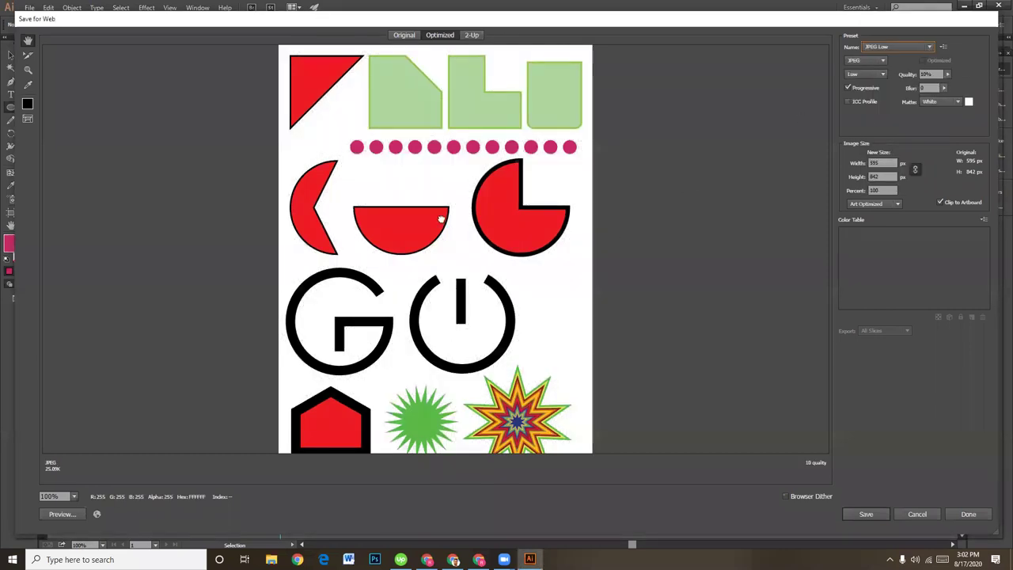
pyautogui.scroll(-1, 763, 355)
pyautogui.click(865, 514)
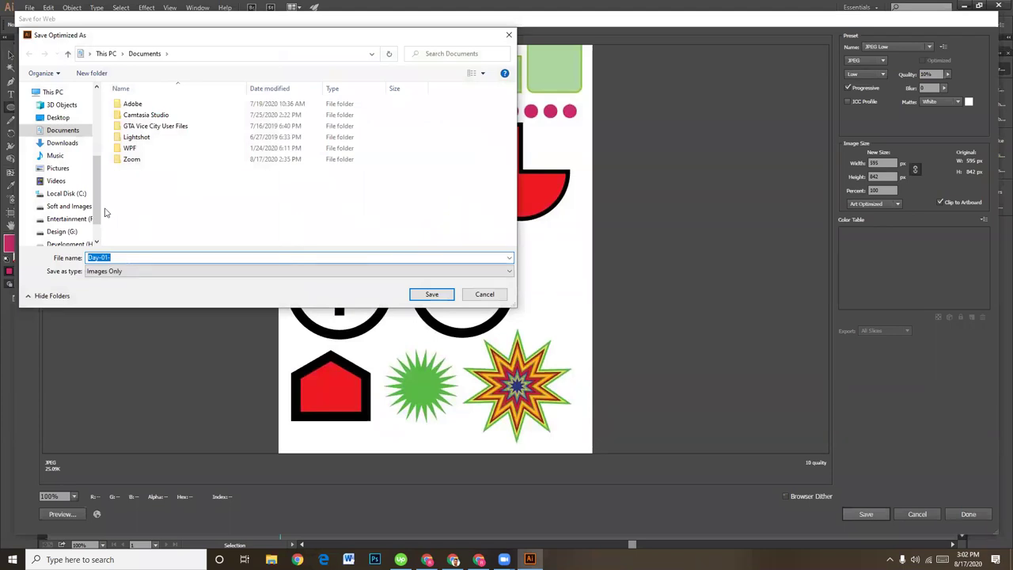
# Save the JPEG as Day-01- in G:\LEDP 2020\AI.
pyautogui.moveTo(69, 206)
pyautogui.click(59, 232)
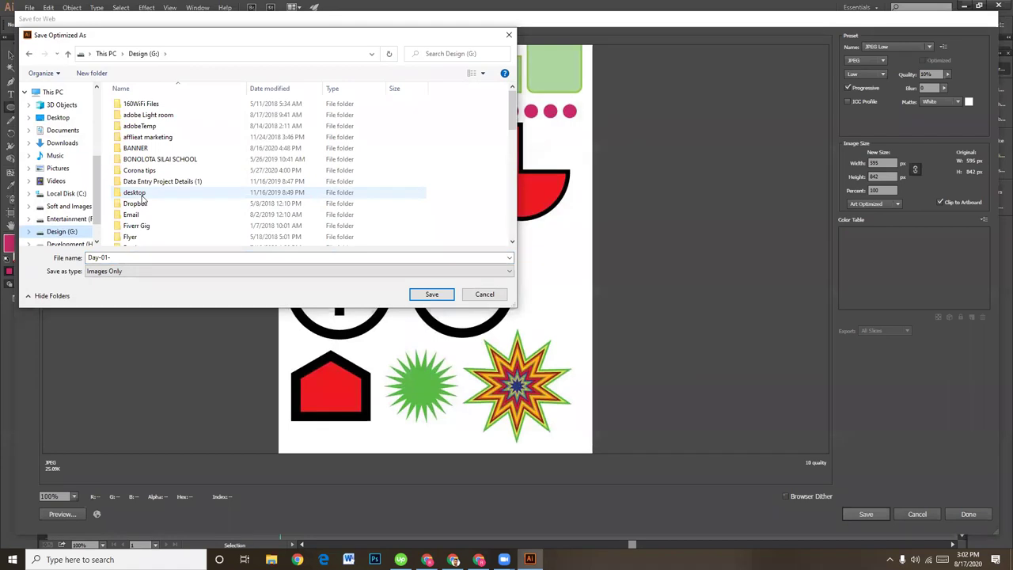
pyautogui.click(147, 199)
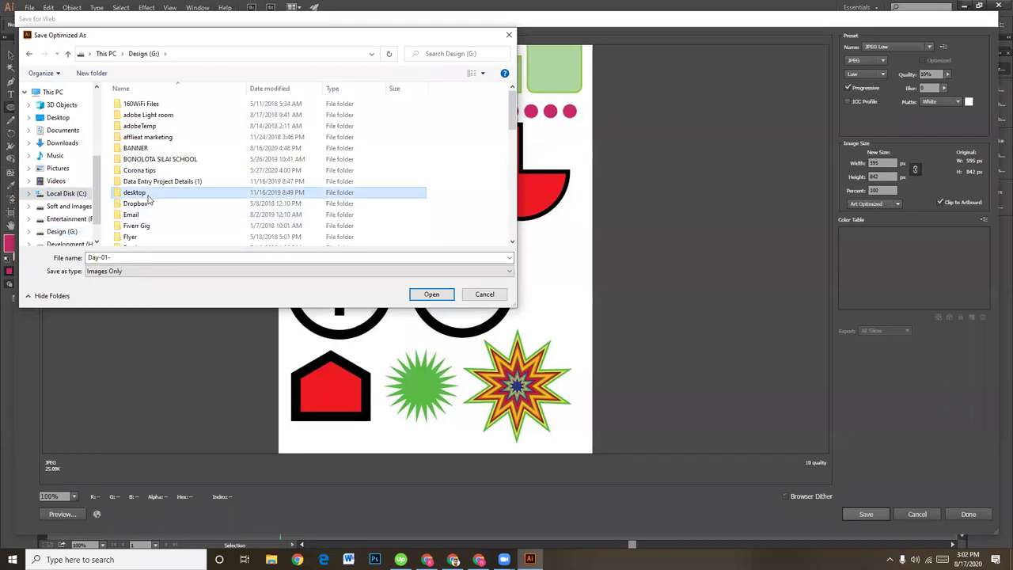
pyautogui.scroll(-5, 148, 200)
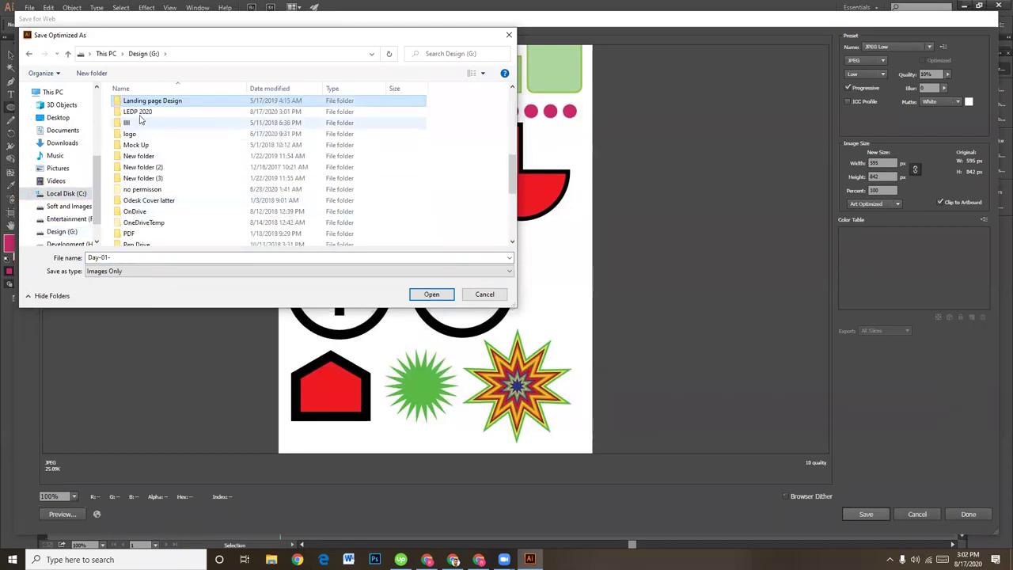
pyautogui.click(138, 112)
pyautogui.doubleClick(138, 113)
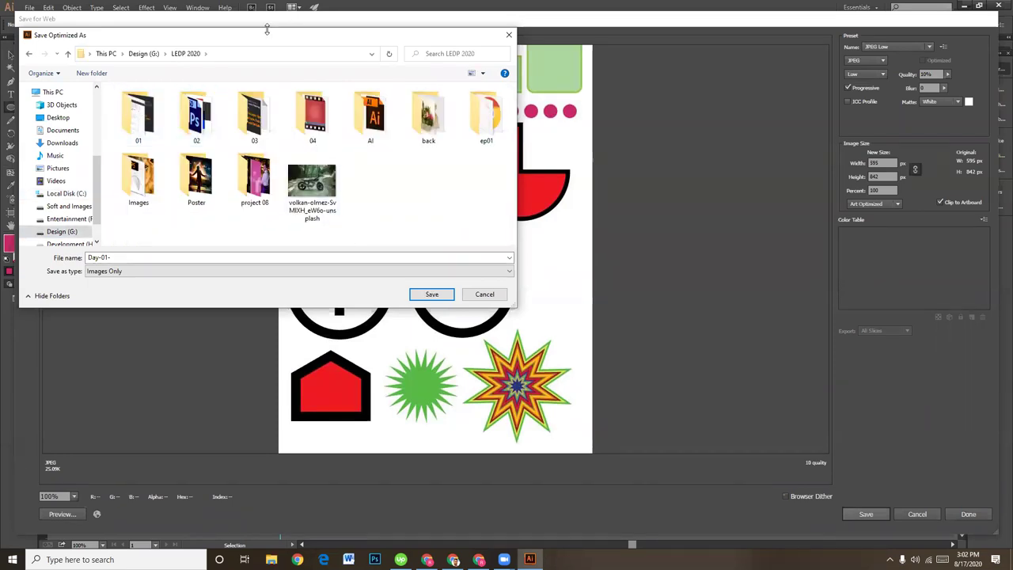
pyautogui.click(301, 53)
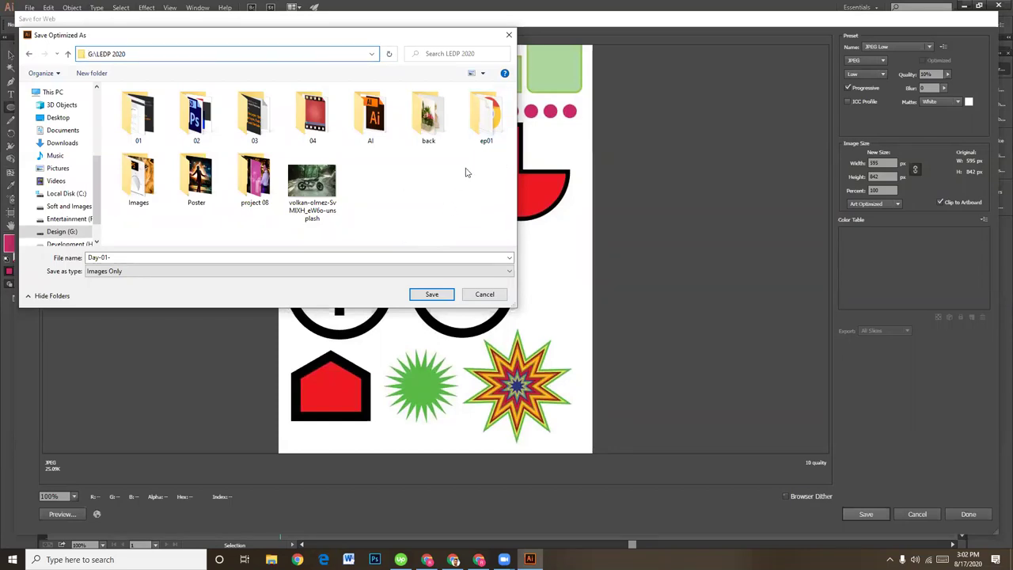
pyautogui.doubleClick(371, 115)
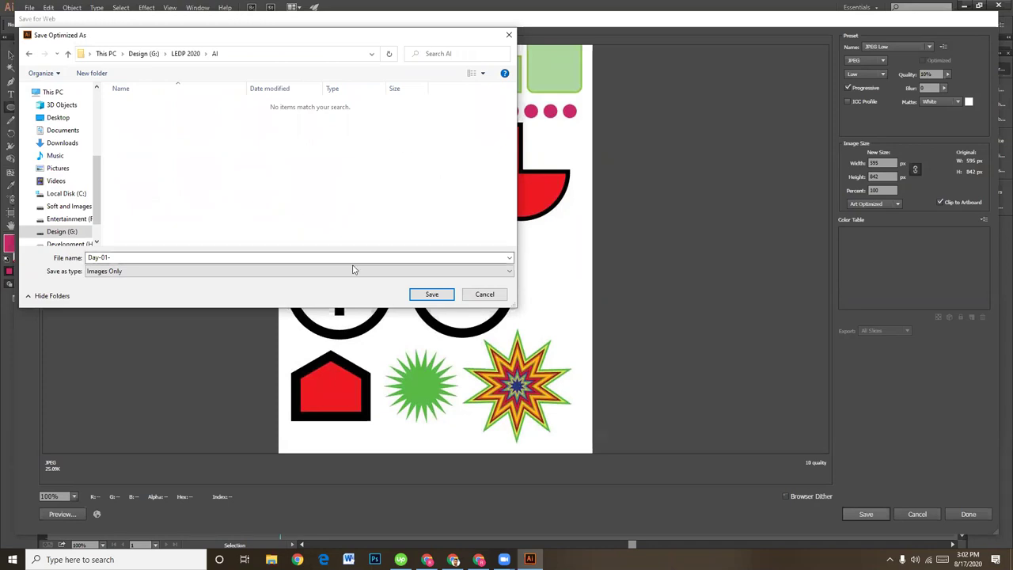
pyautogui.click(443, 293)
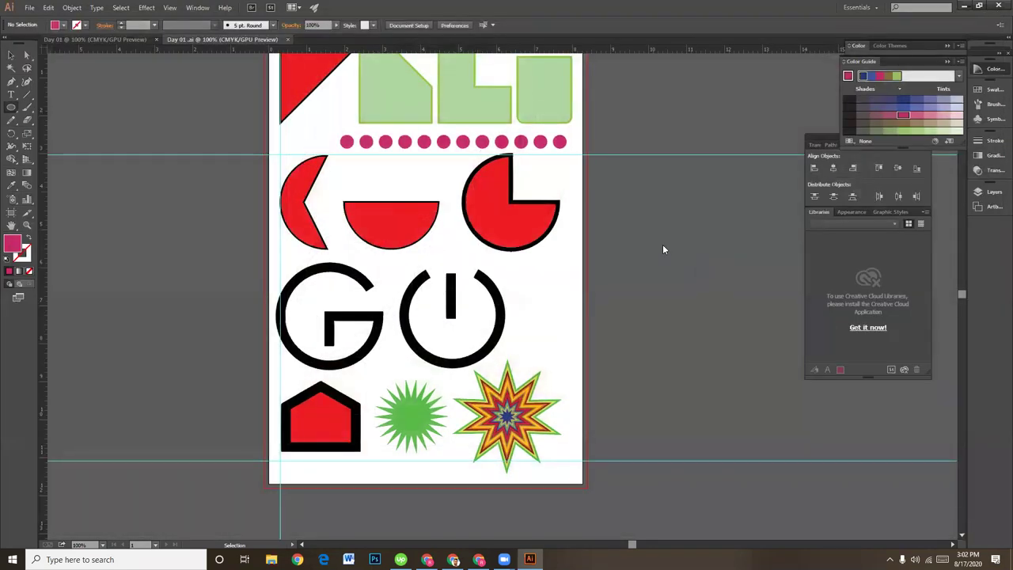
# Start a new photo post in the LEDP 2020 Graphic Design Facebook group.
pyautogui.click(453, 559)
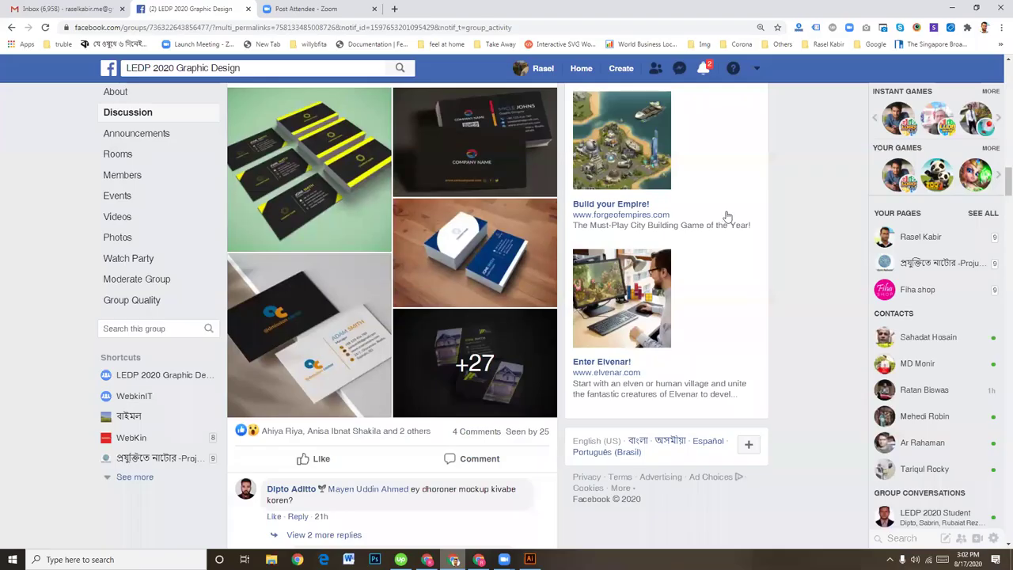
pyautogui.click(703, 68)
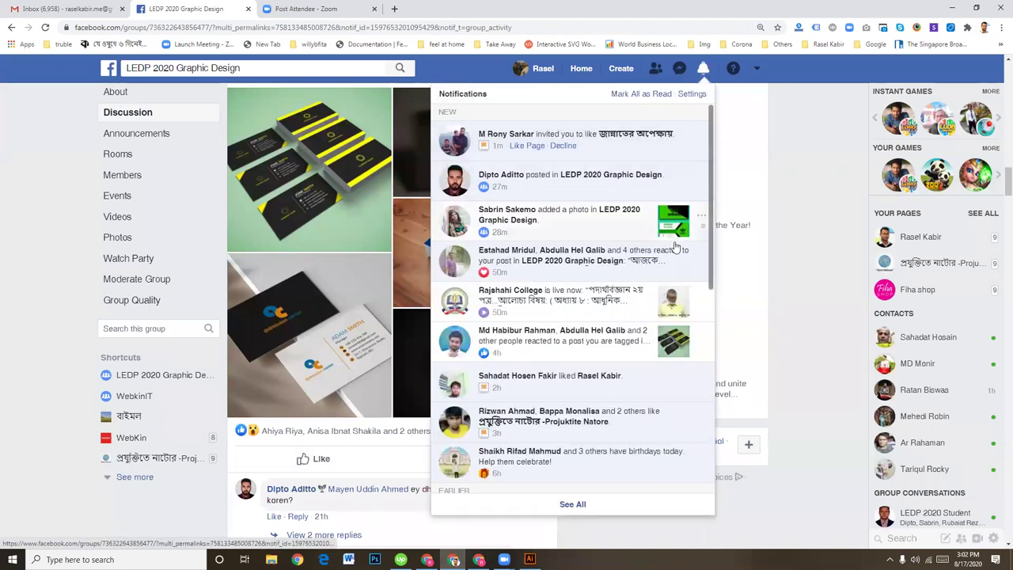
pyautogui.click(770, 208)
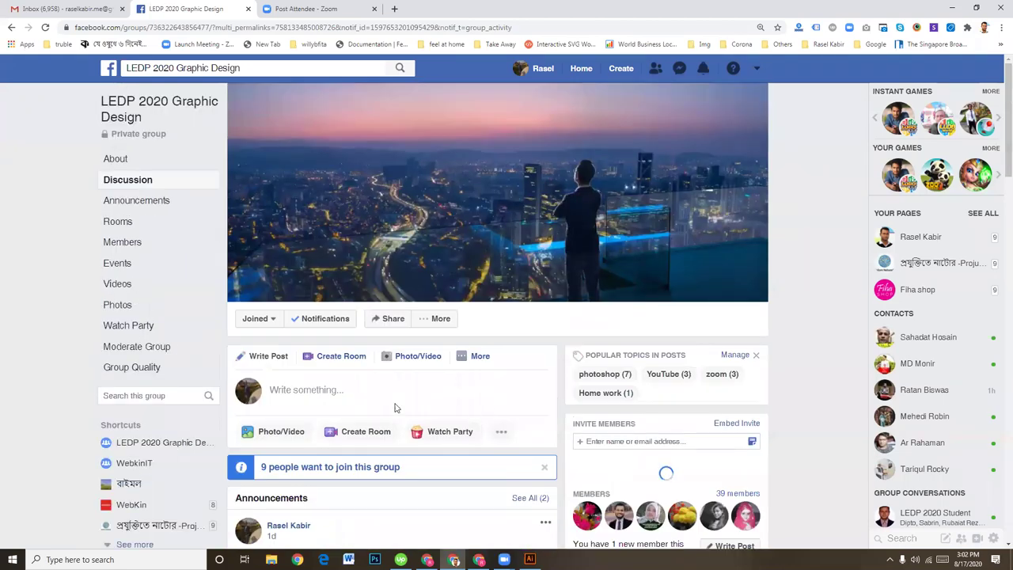
pyautogui.click(395, 405)
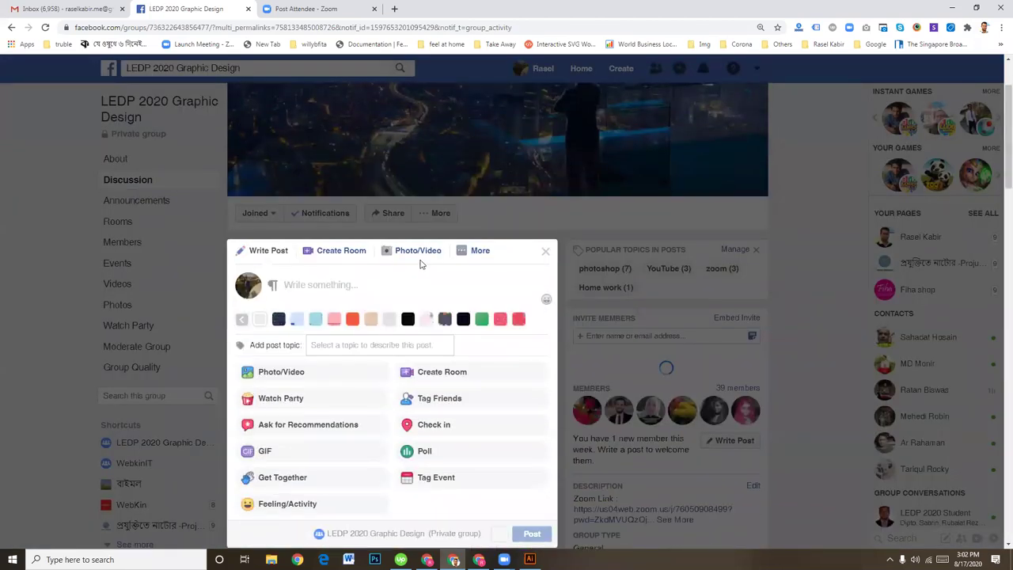
pyautogui.click(416, 251)
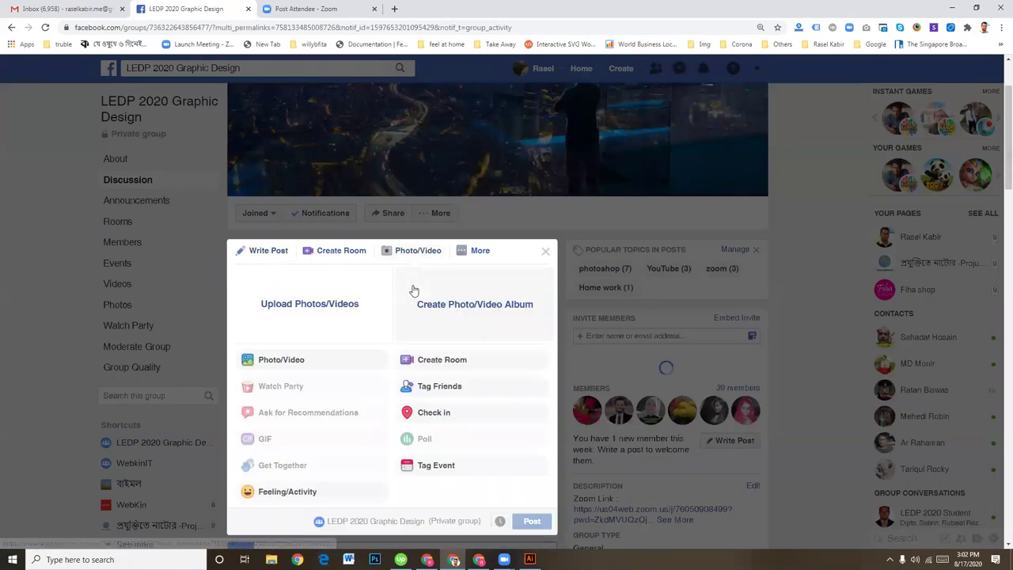
pyautogui.click(340, 305)
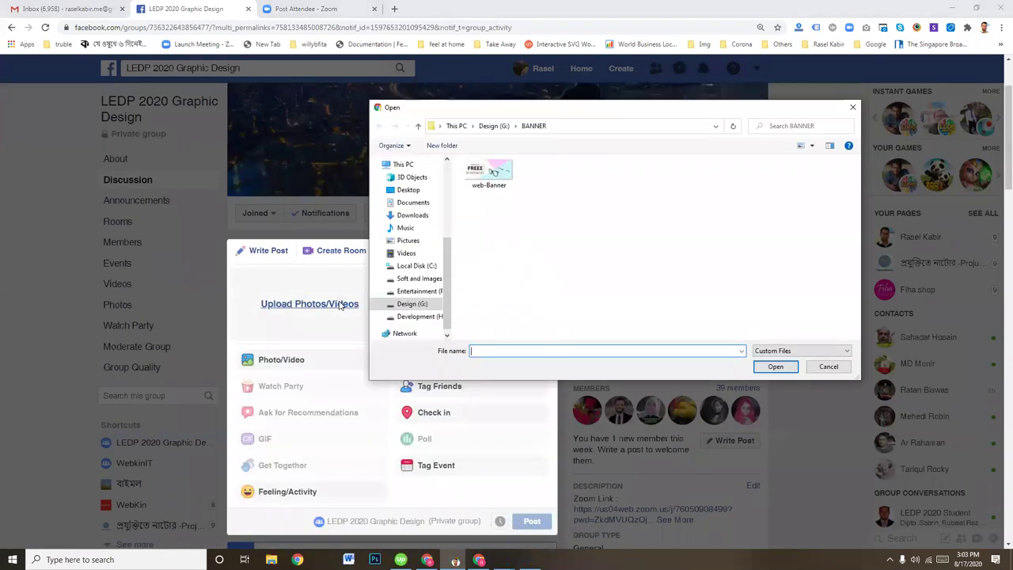
# Browse to G:\LEDP 2020\AI and pick the Day-01- image.
pyautogui.click(413, 303)
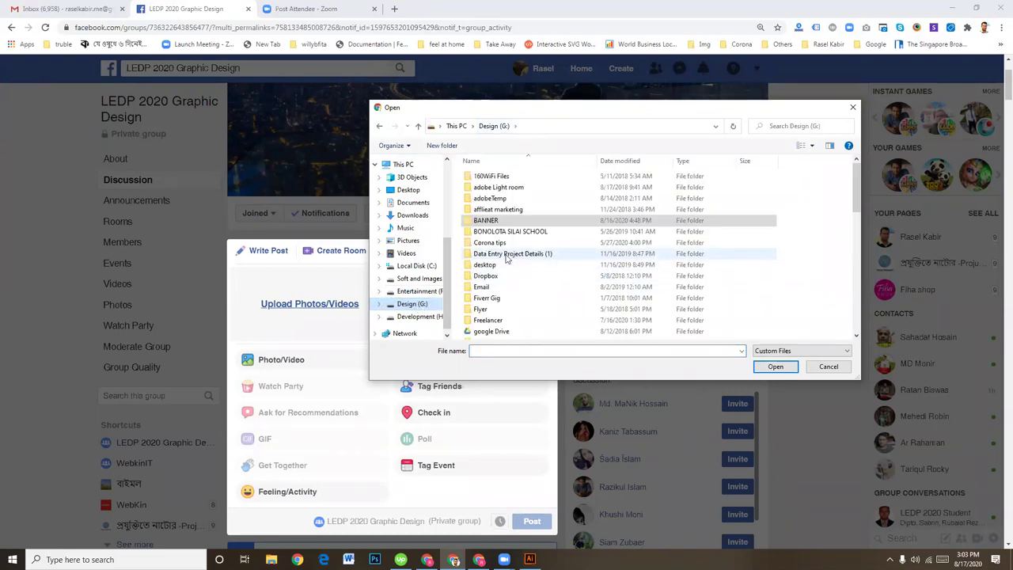
pyautogui.click(506, 255)
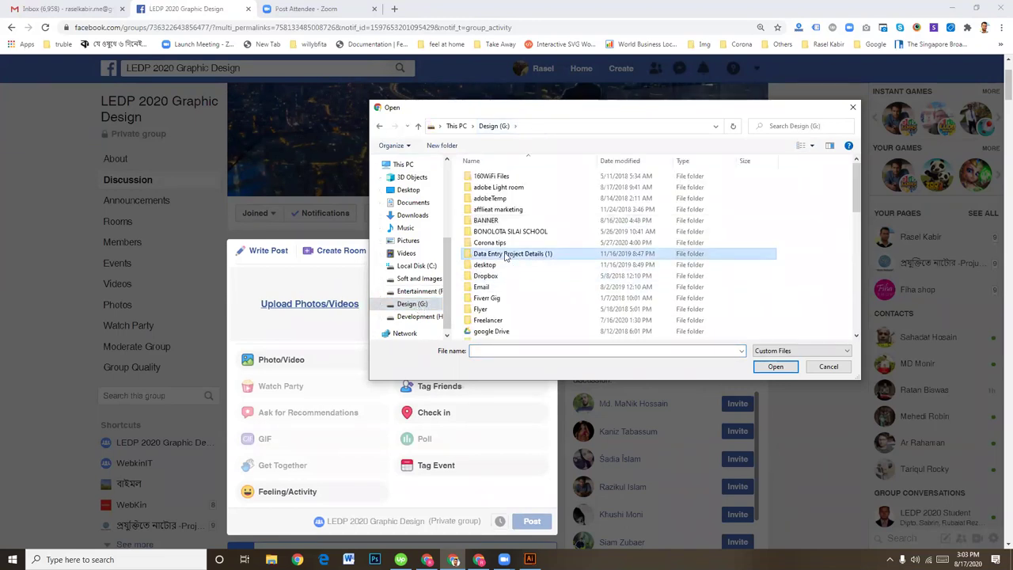
pyautogui.scroll(-5, 505, 254)
pyautogui.click(497, 187)
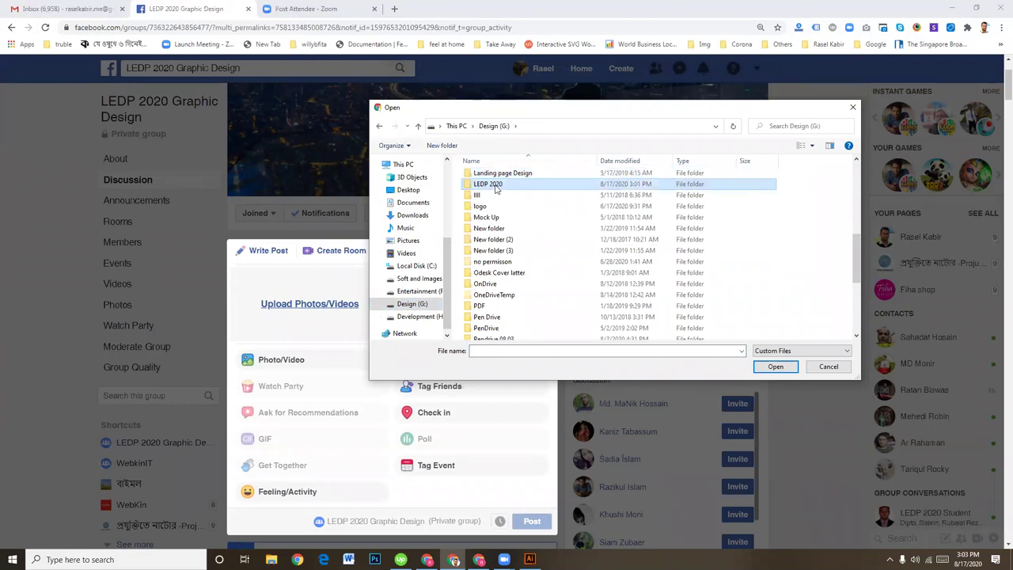
pyautogui.doubleClick(496, 188)
pyautogui.scroll(-1, 646, 299)
pyautogui.scroll(1, 648, 303)
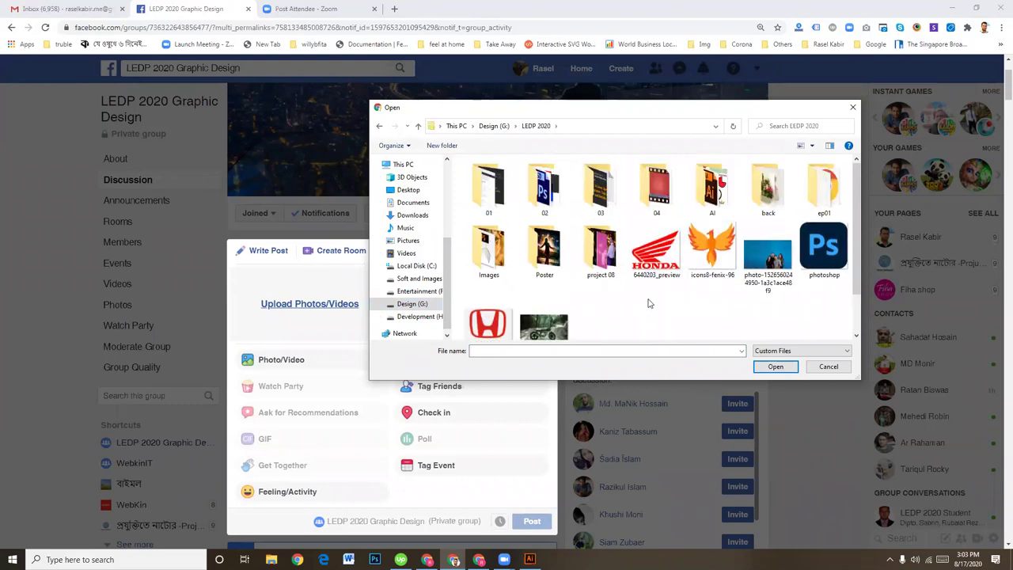
pyautogui.doubleClick(728, 187)
pyautogui.click(488, 201)
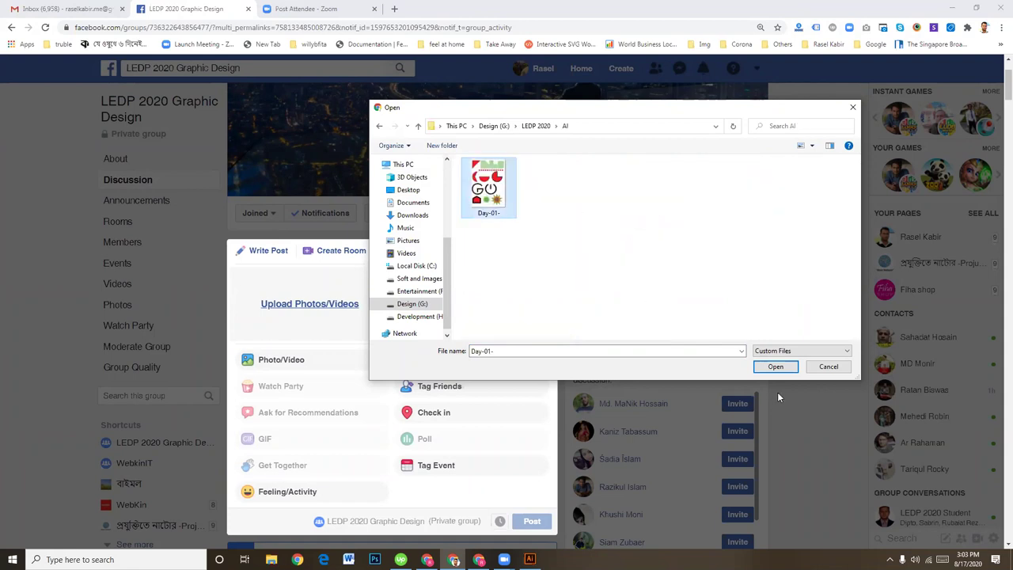
# Attach Day-01- to the group post, publish it, and scroll to check it.
pyautogui.click(776, 367)
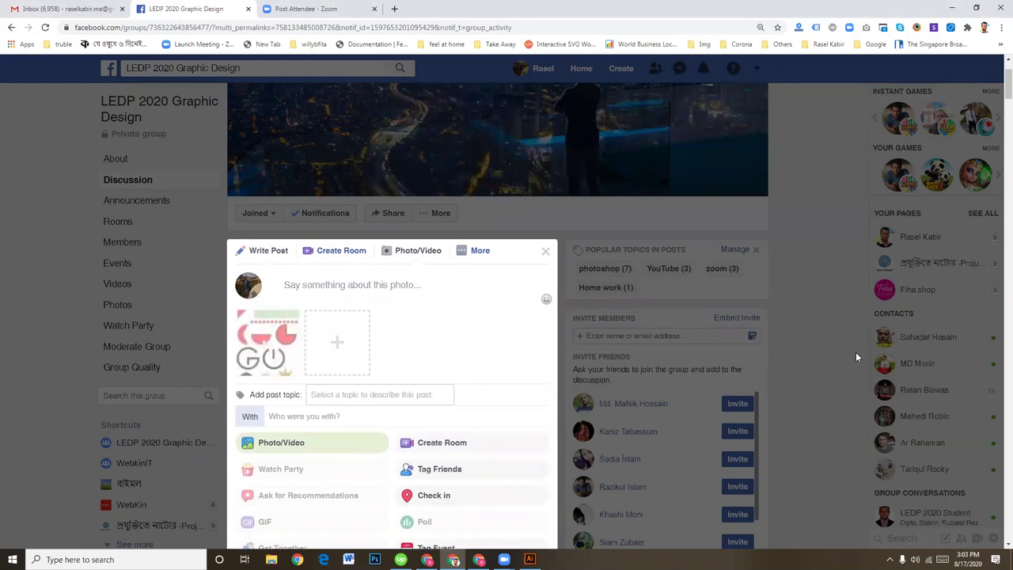
pyautogui.scroll(-3, 385, 368)
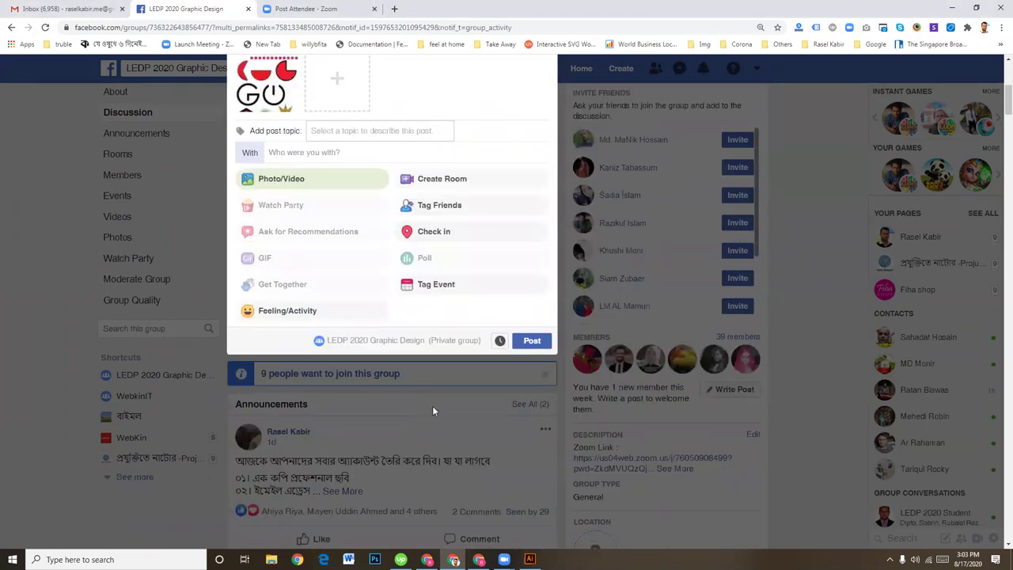
pyautogui.click(537, 341)
pyautogui.scroll(3, 537, 341)
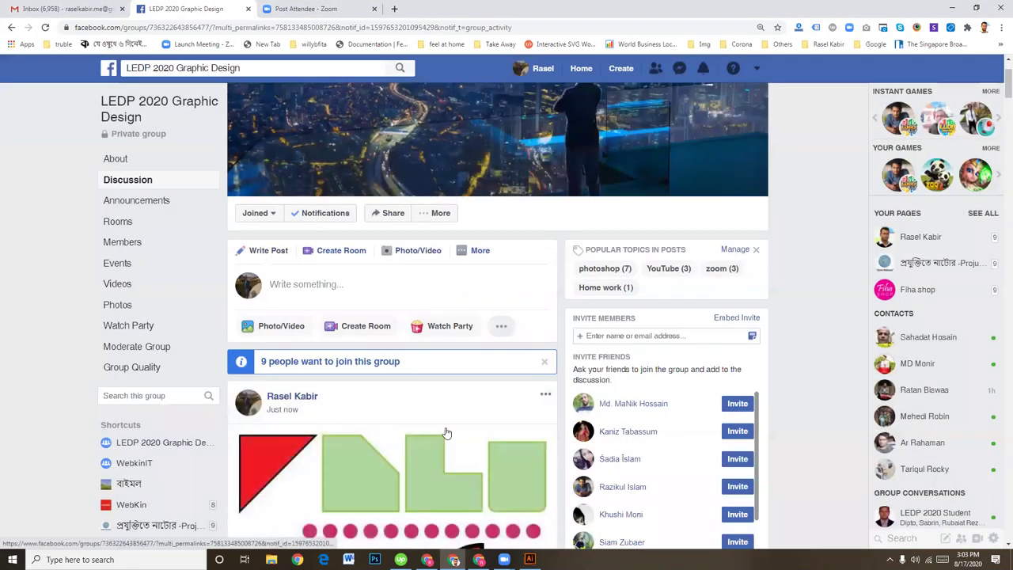
pyautogui.scroll(-2, 456, 426)
pyautogui.scroll(-1, 456, 425)
pyautogui.scroll(-3, 456, 425)
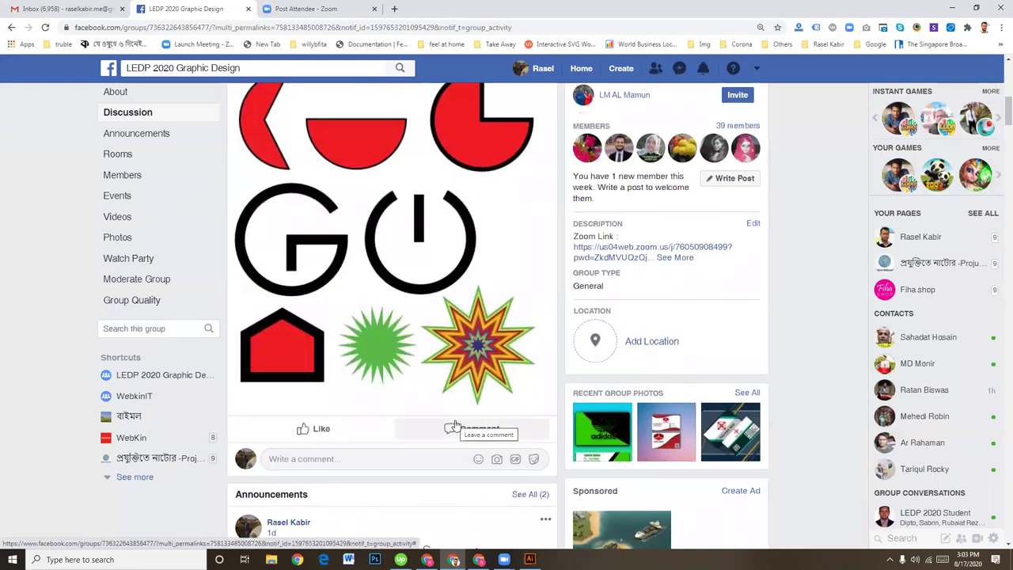
pyautogui.click(504, 559)
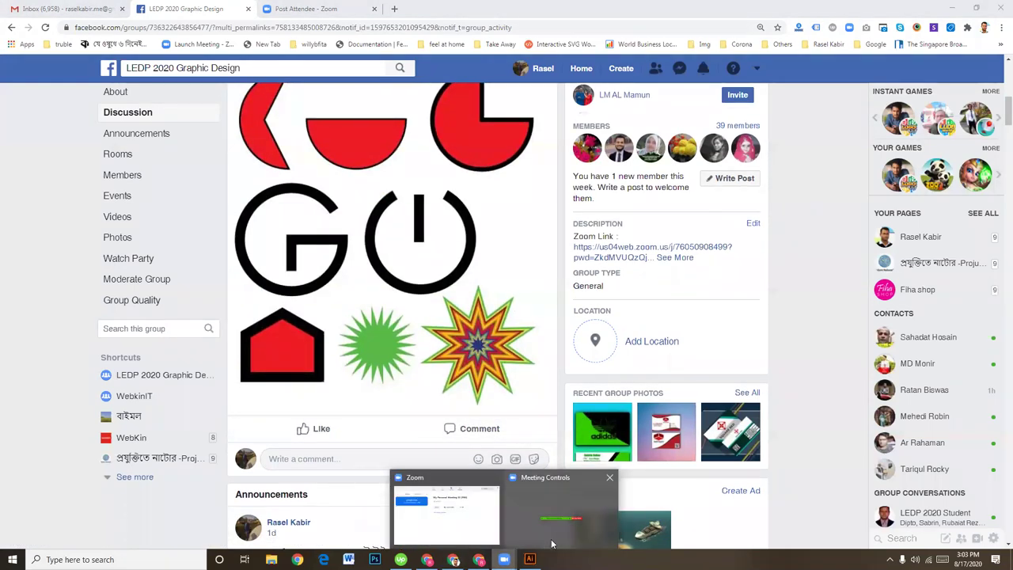